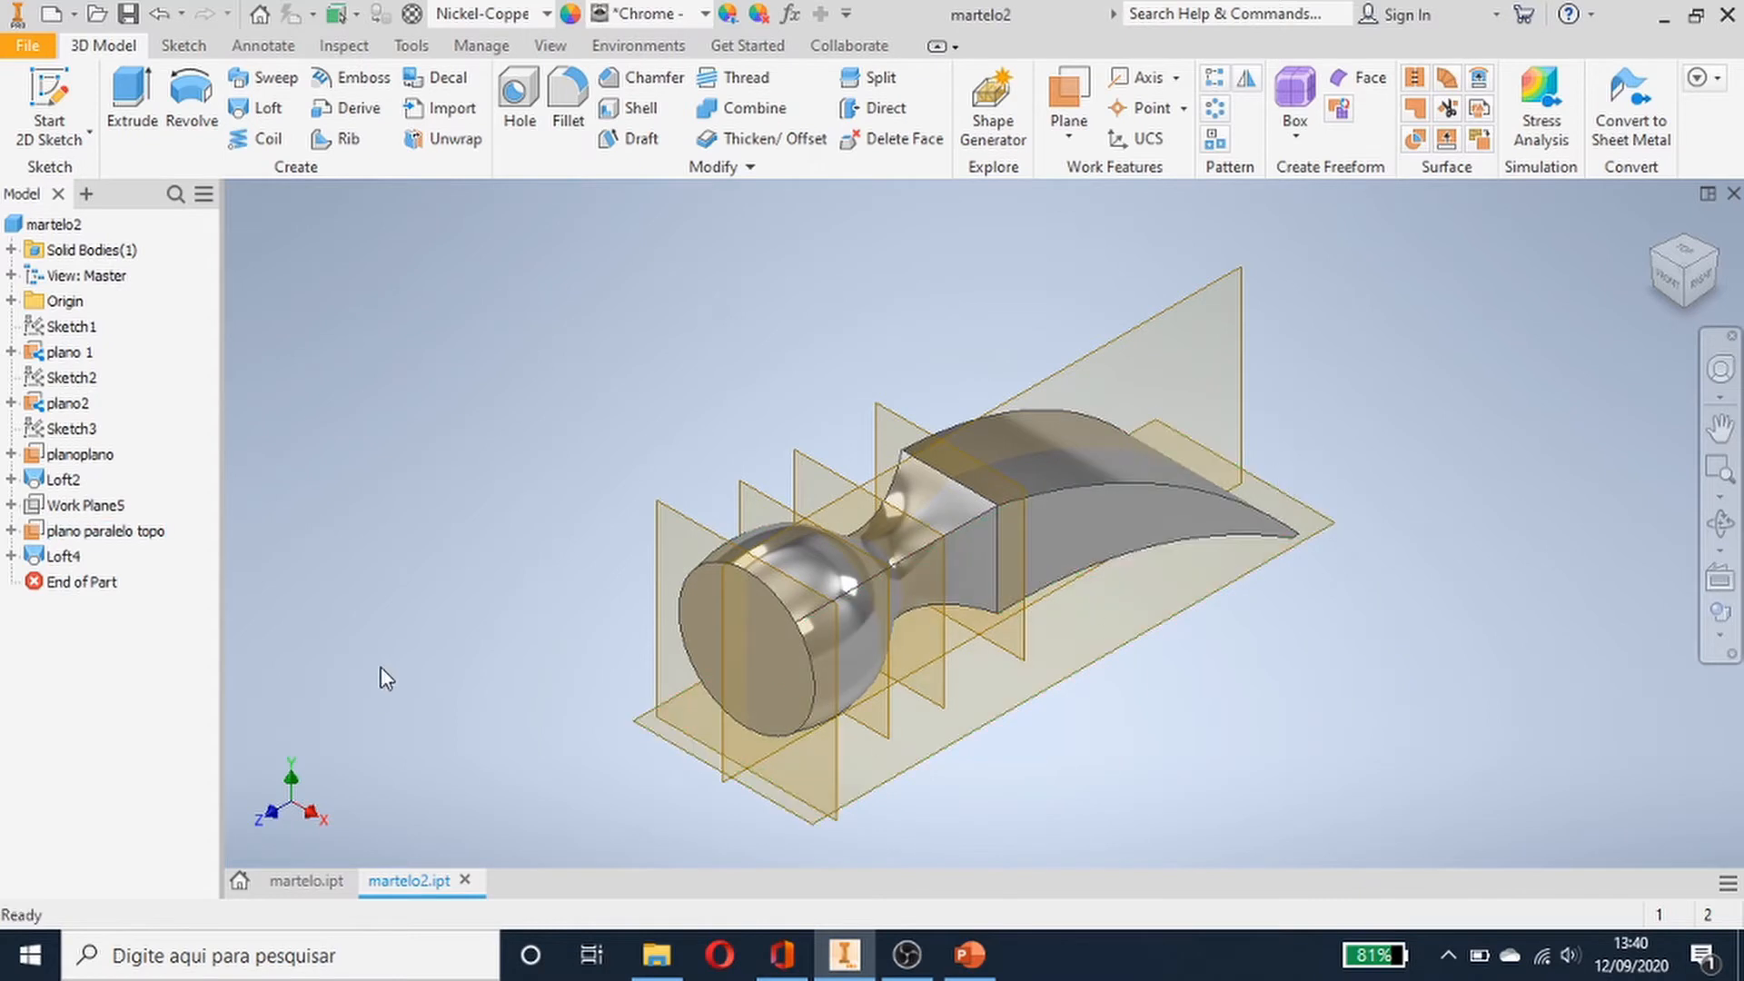
- Select the hammer model's work planes one at a time to review how they are placed around the body
left_click(661, 545)
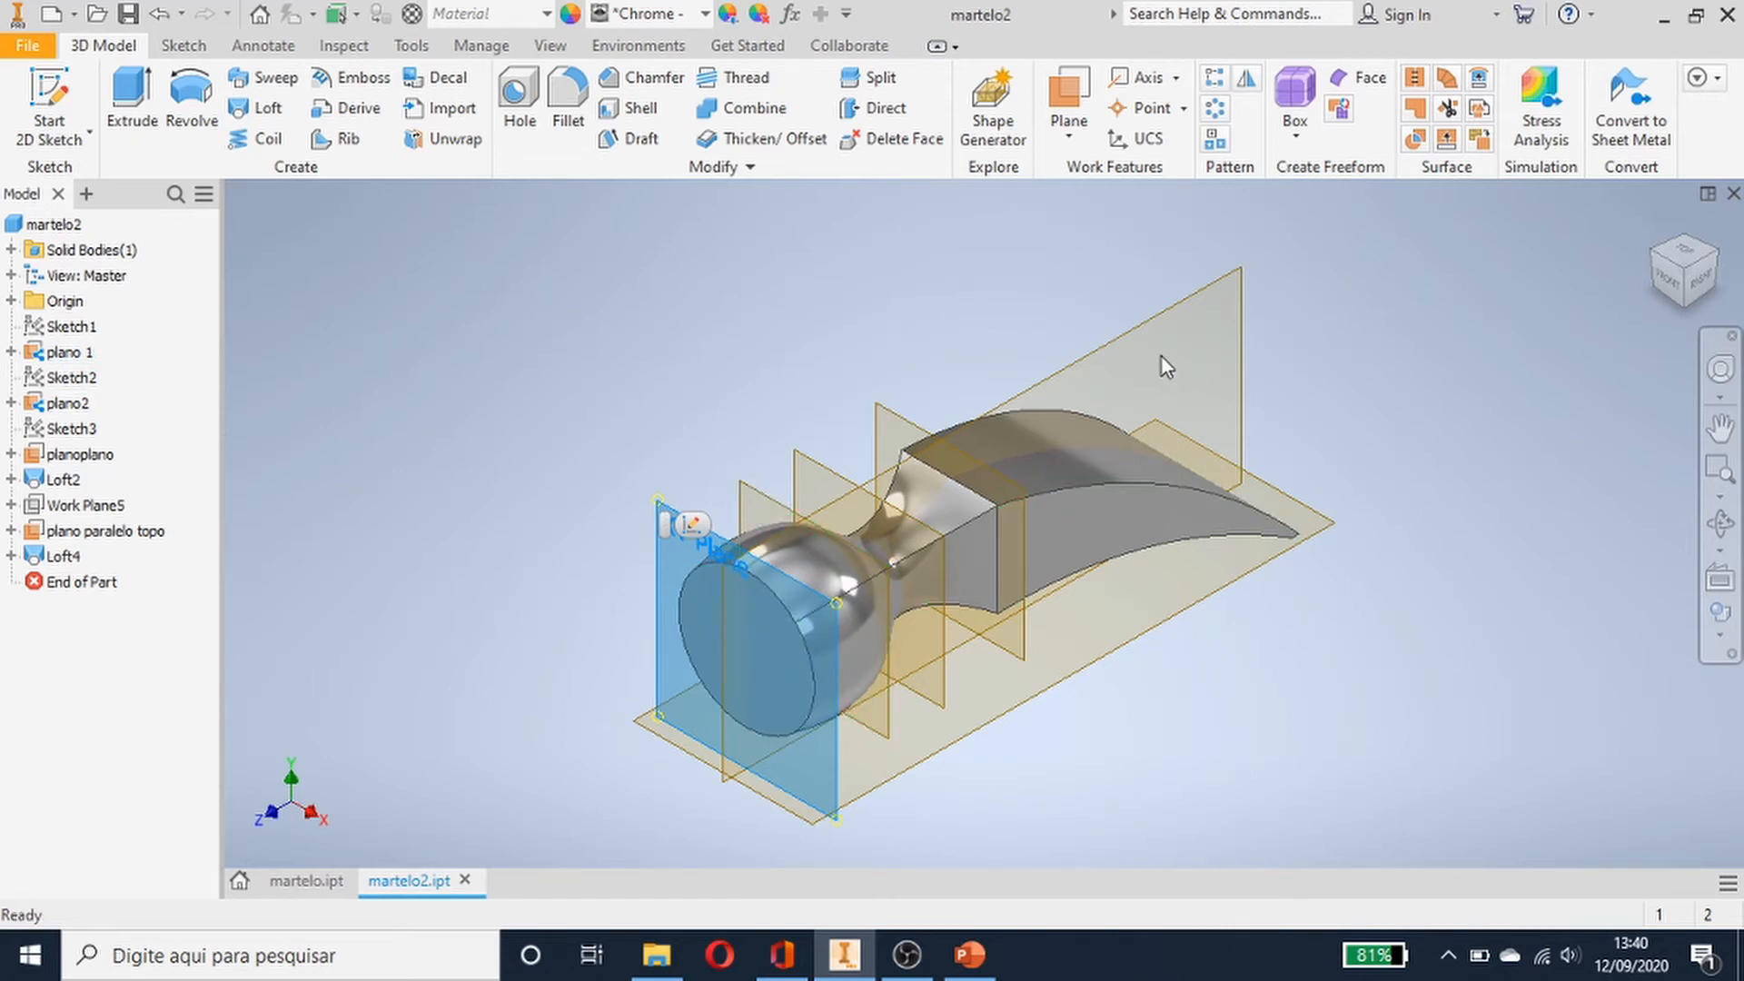
key("Escape")
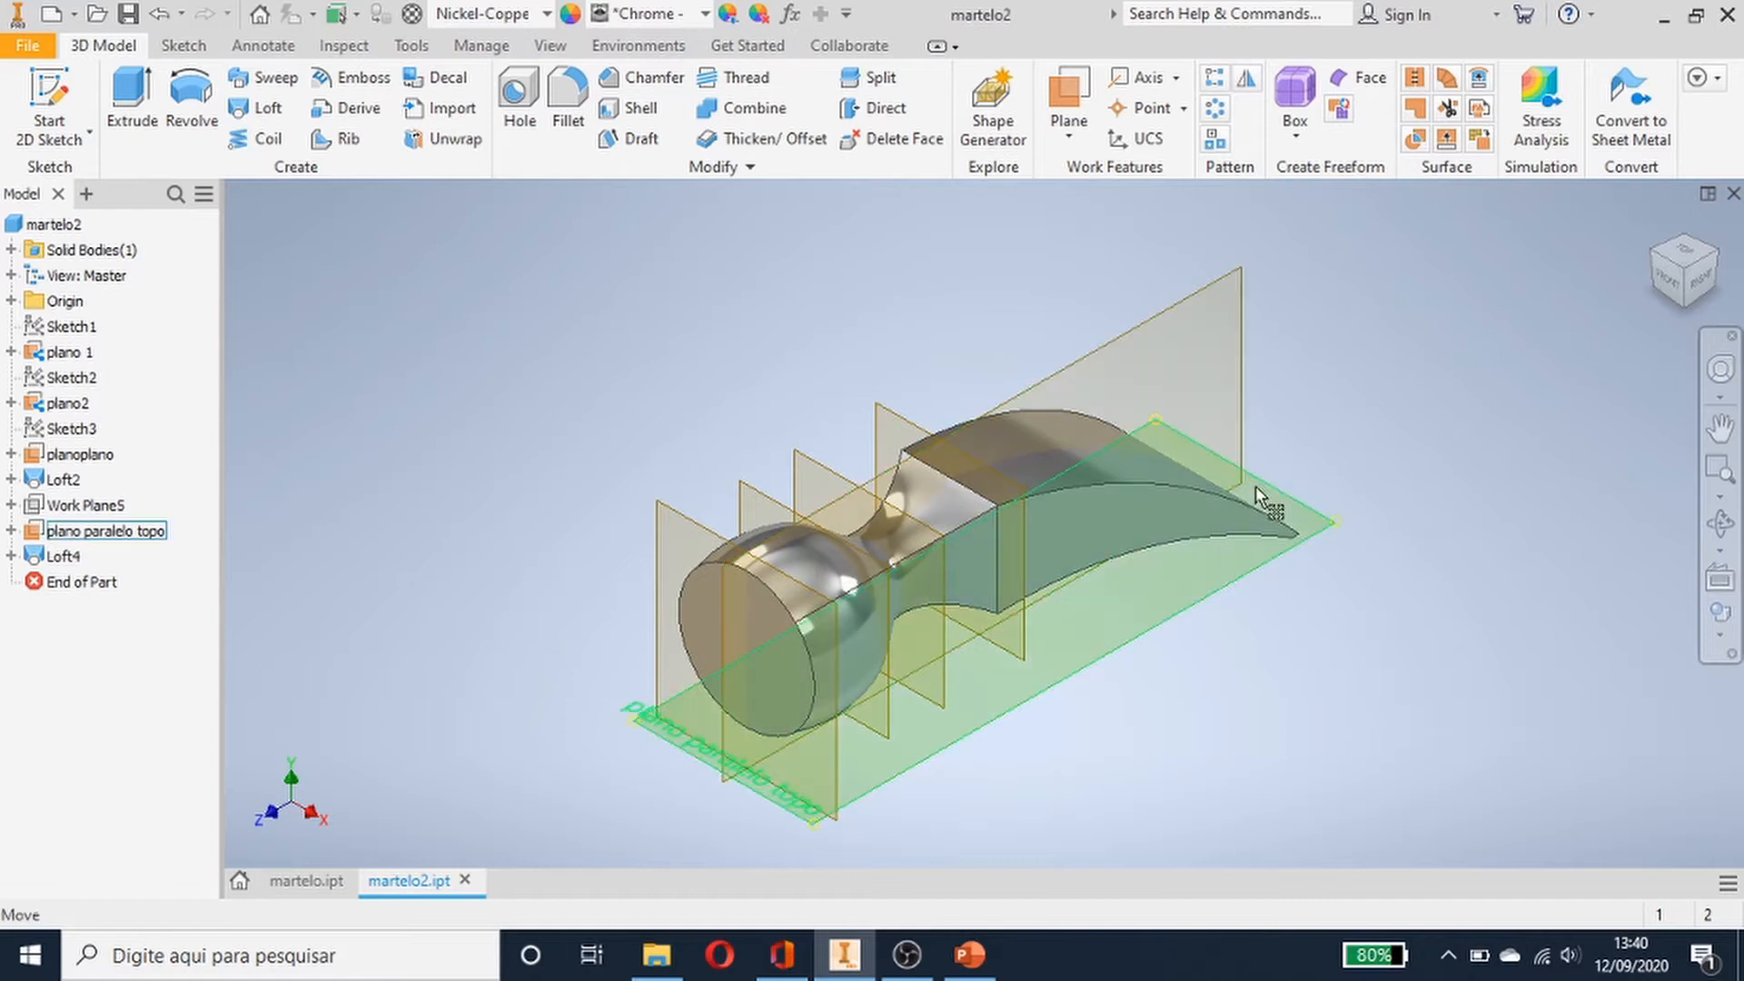
left_click(1240, 286)
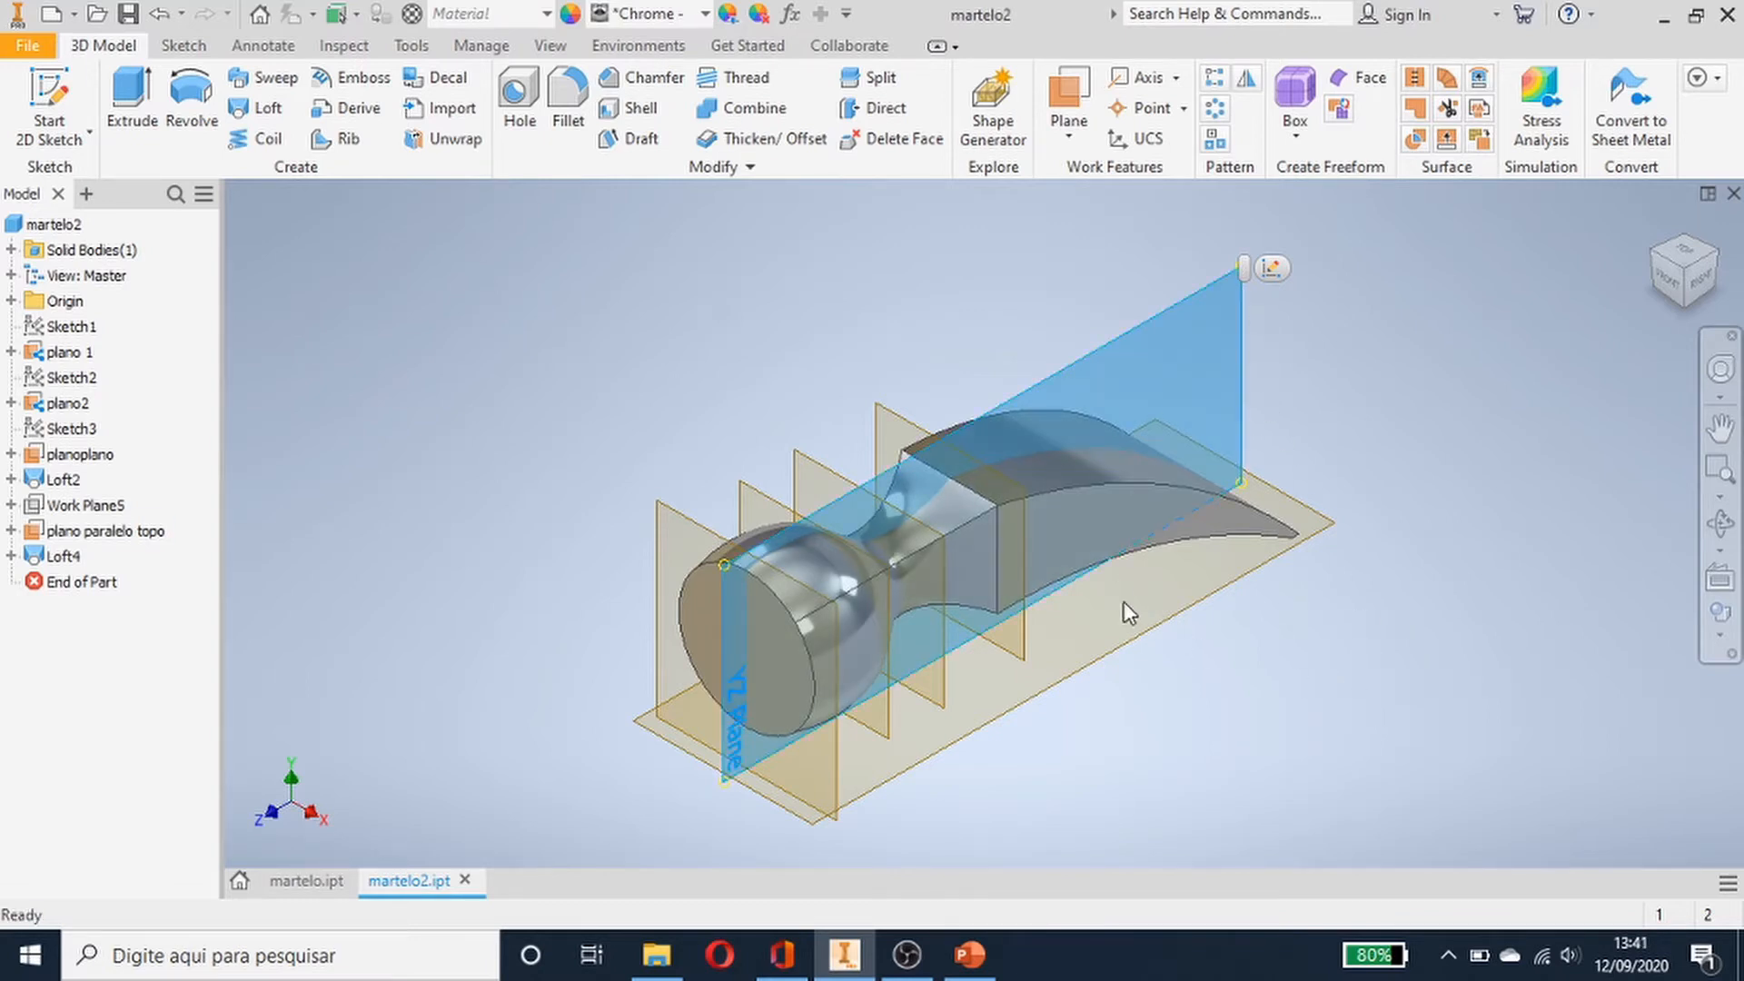
left_click(596, 423)
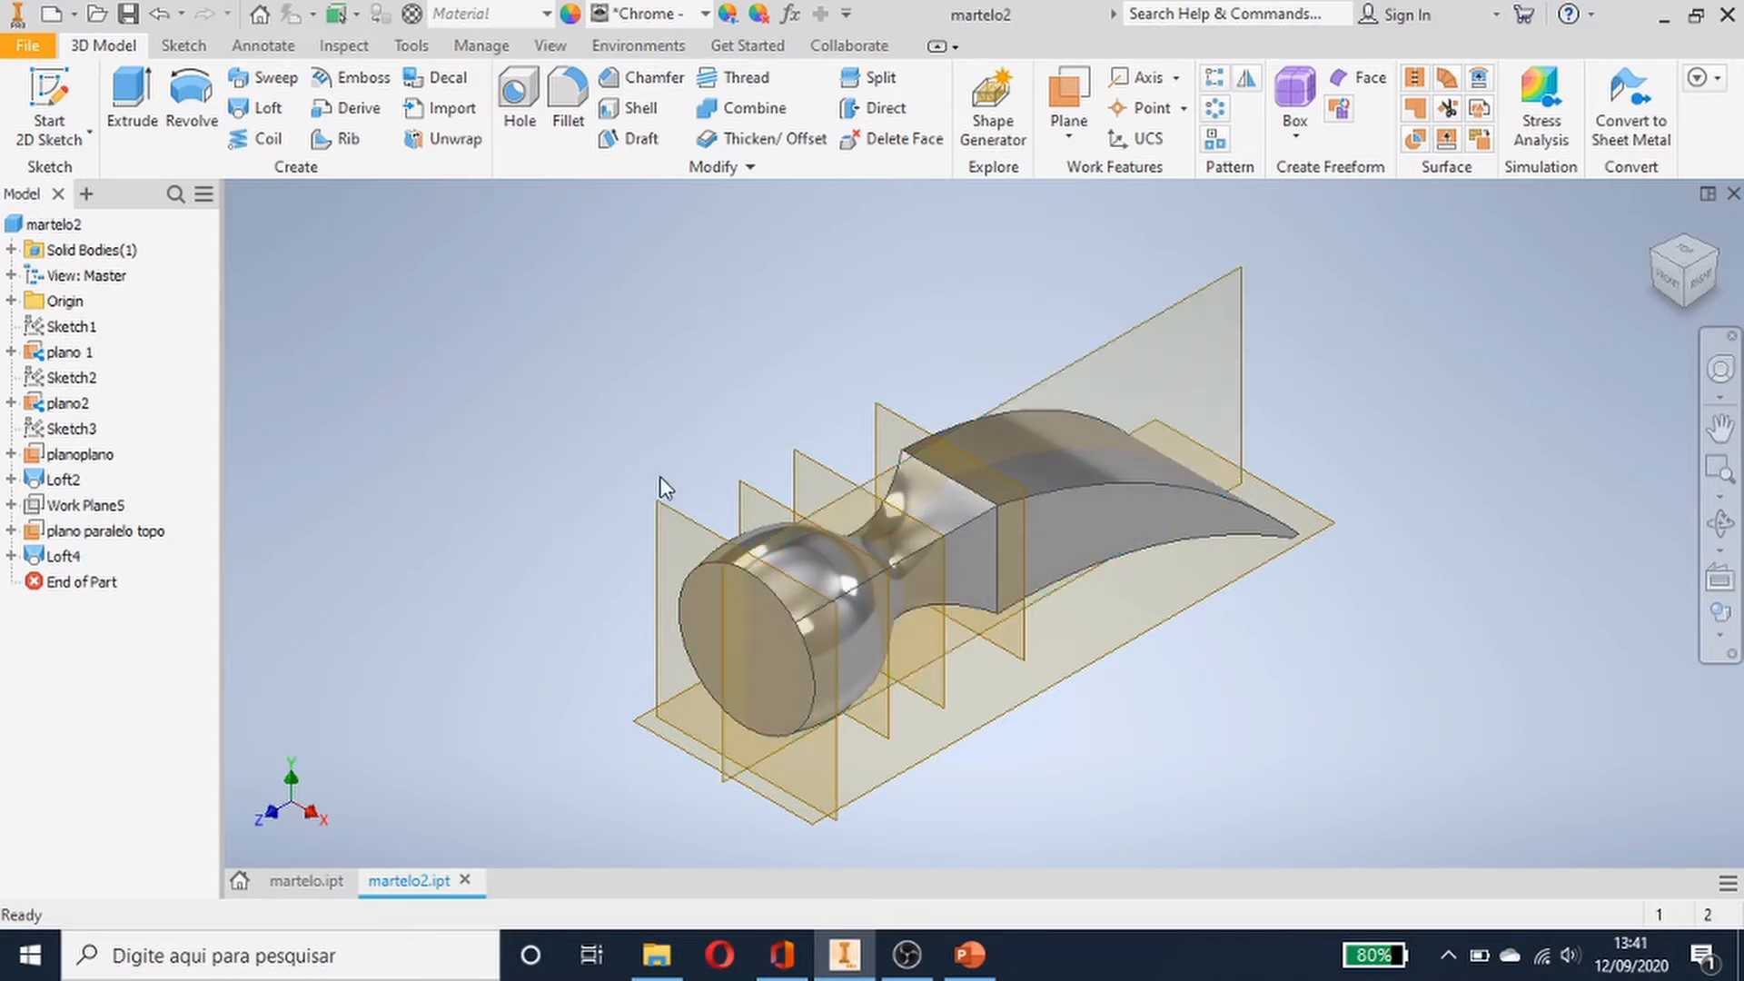
left_click(778, 507)
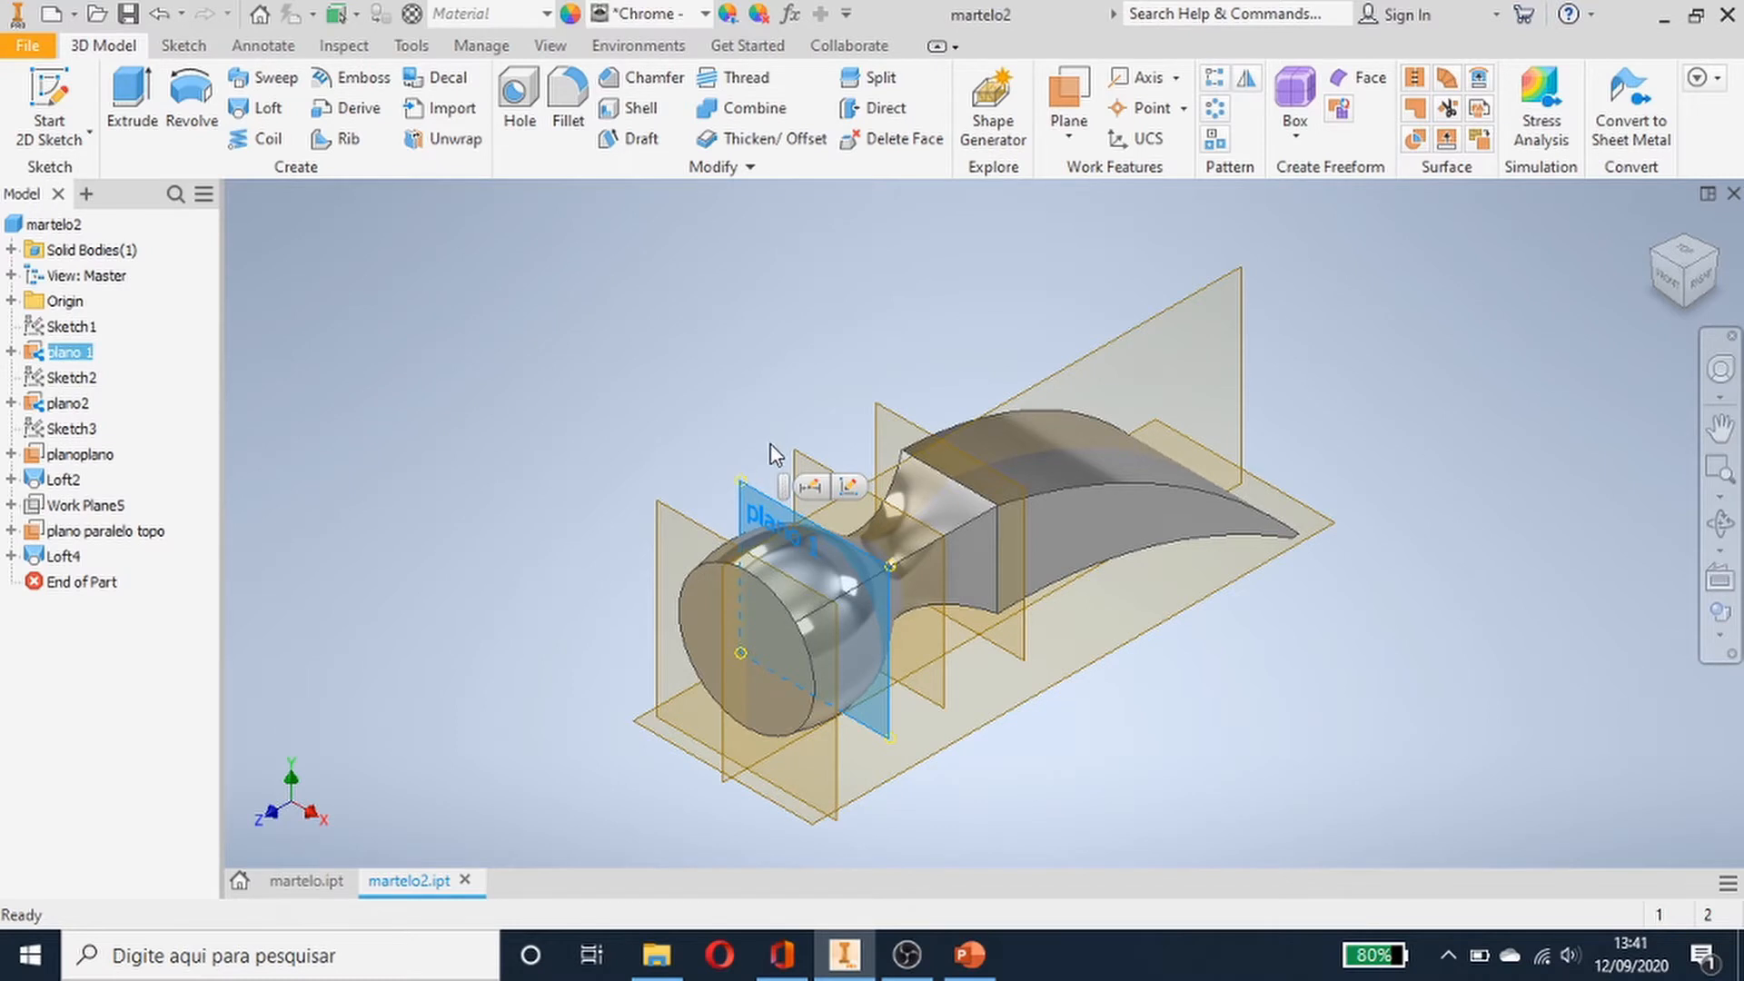
left_click(1194, 625)
left_click(1183, 612)
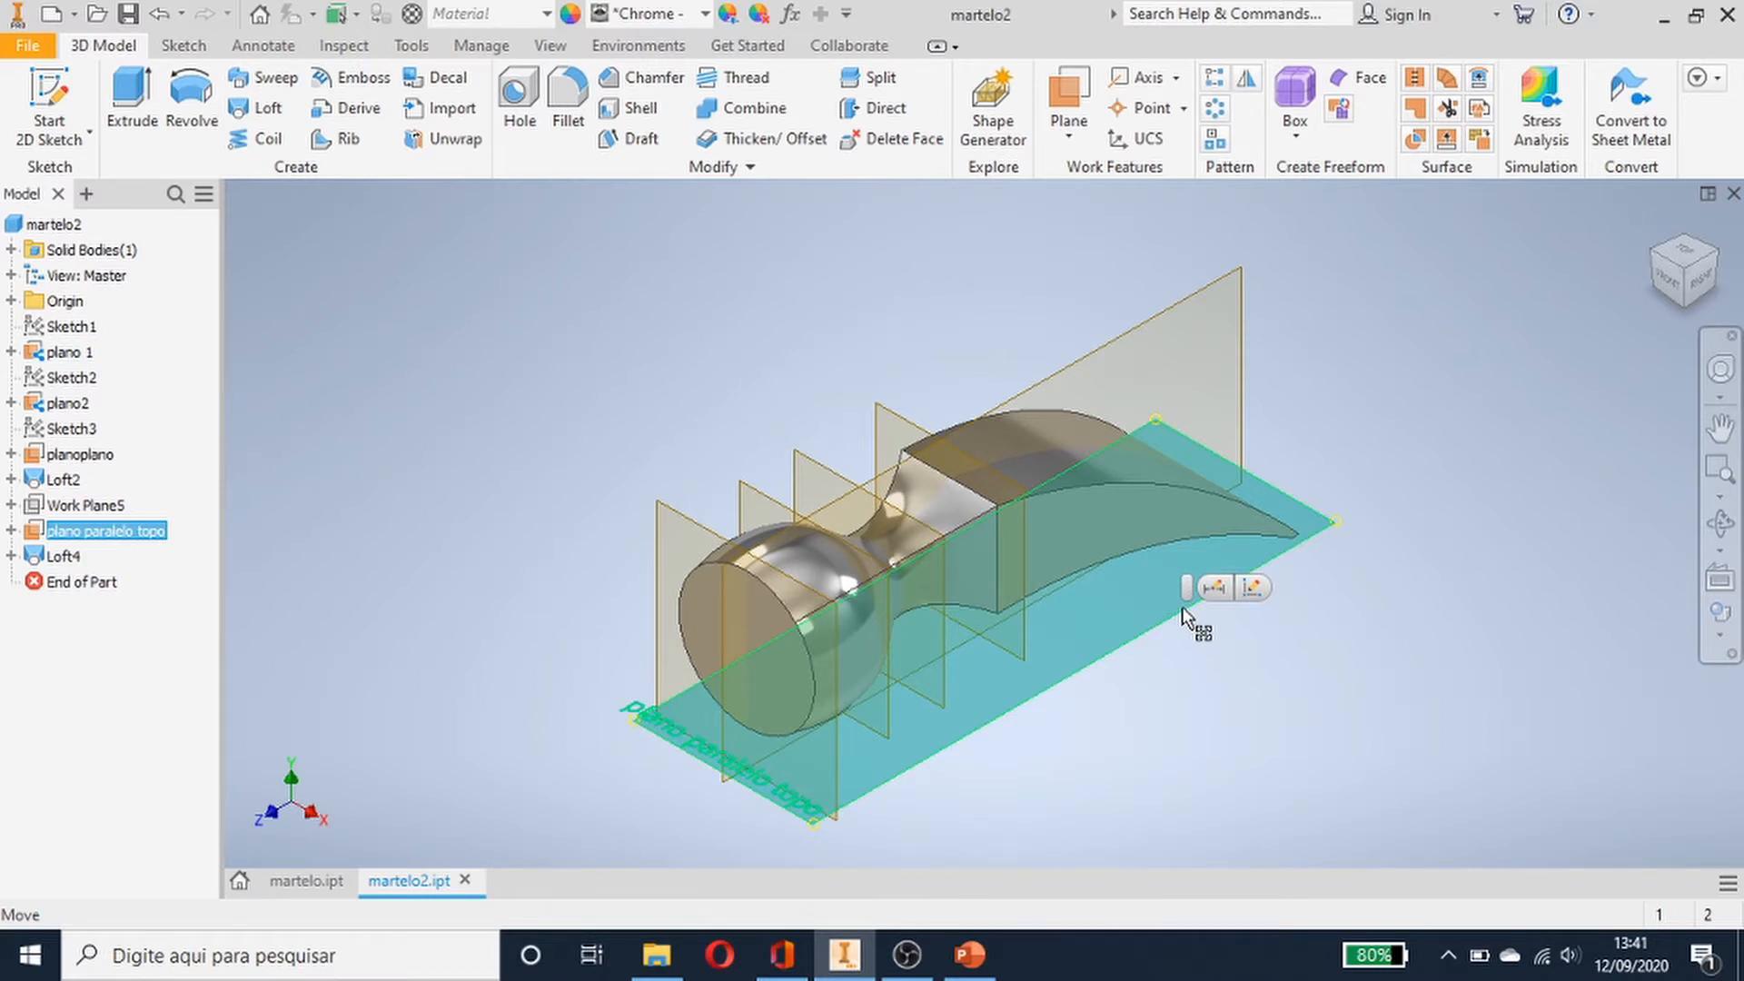
left_click(736, 401)
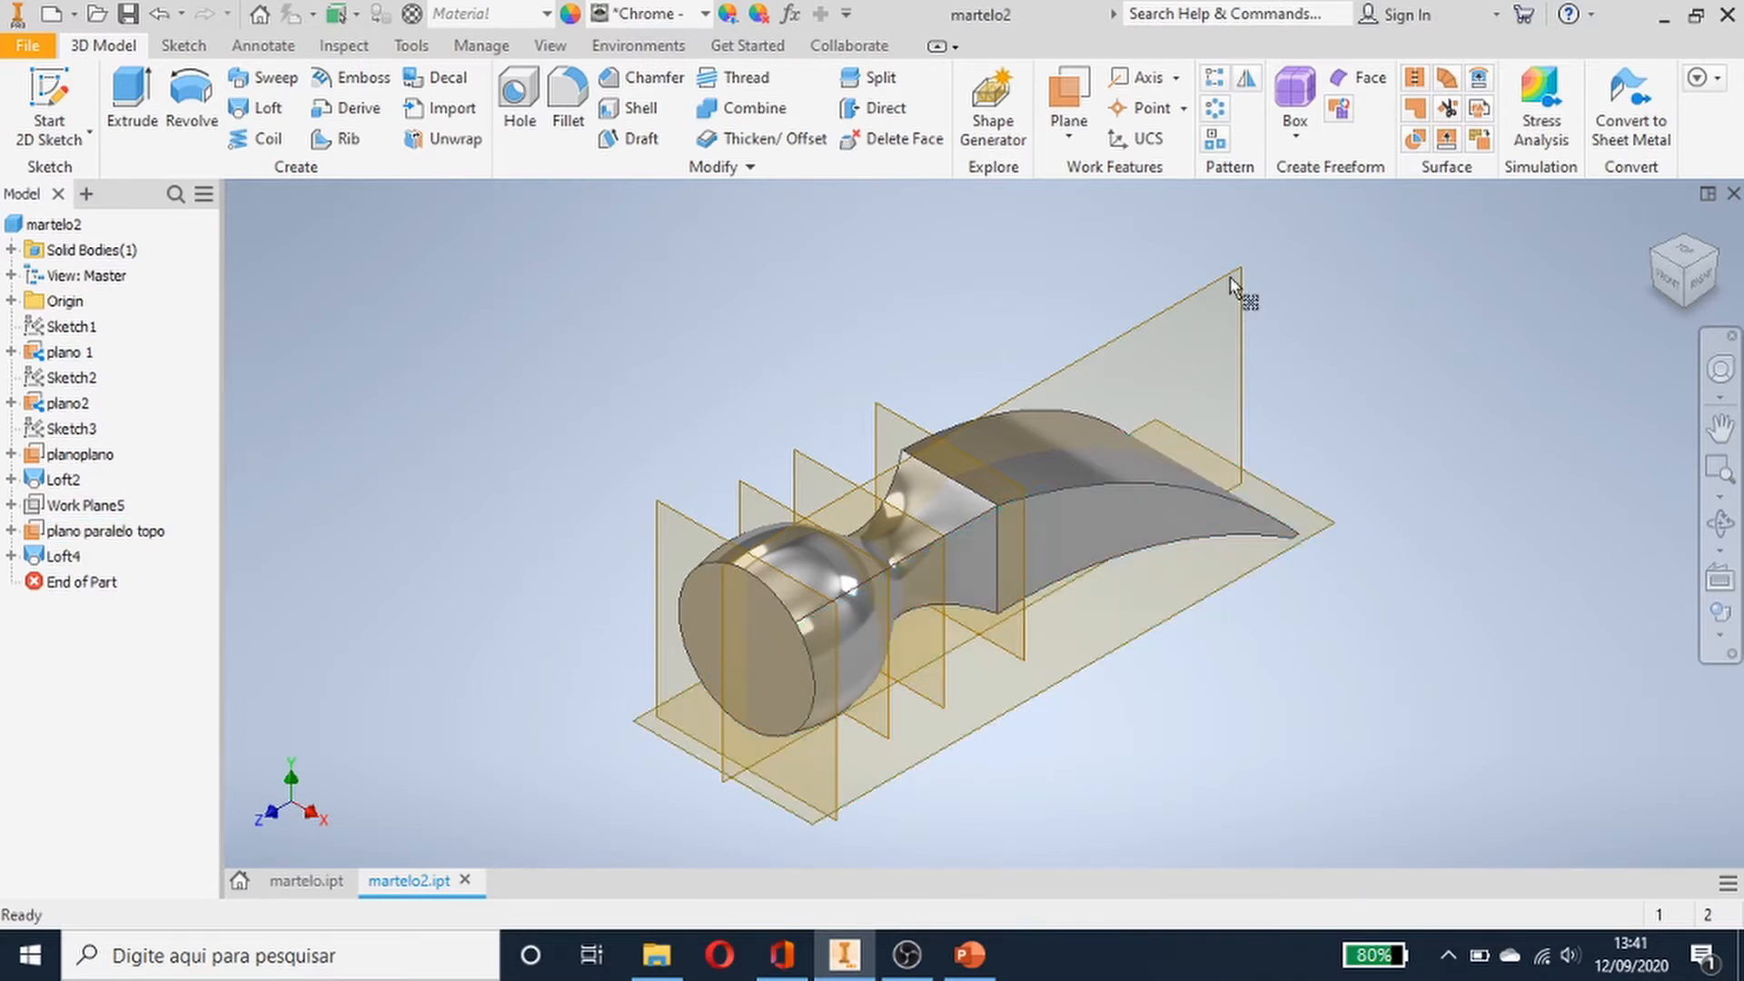
- Create a new standard part from the home page
left_click(1710, 204)
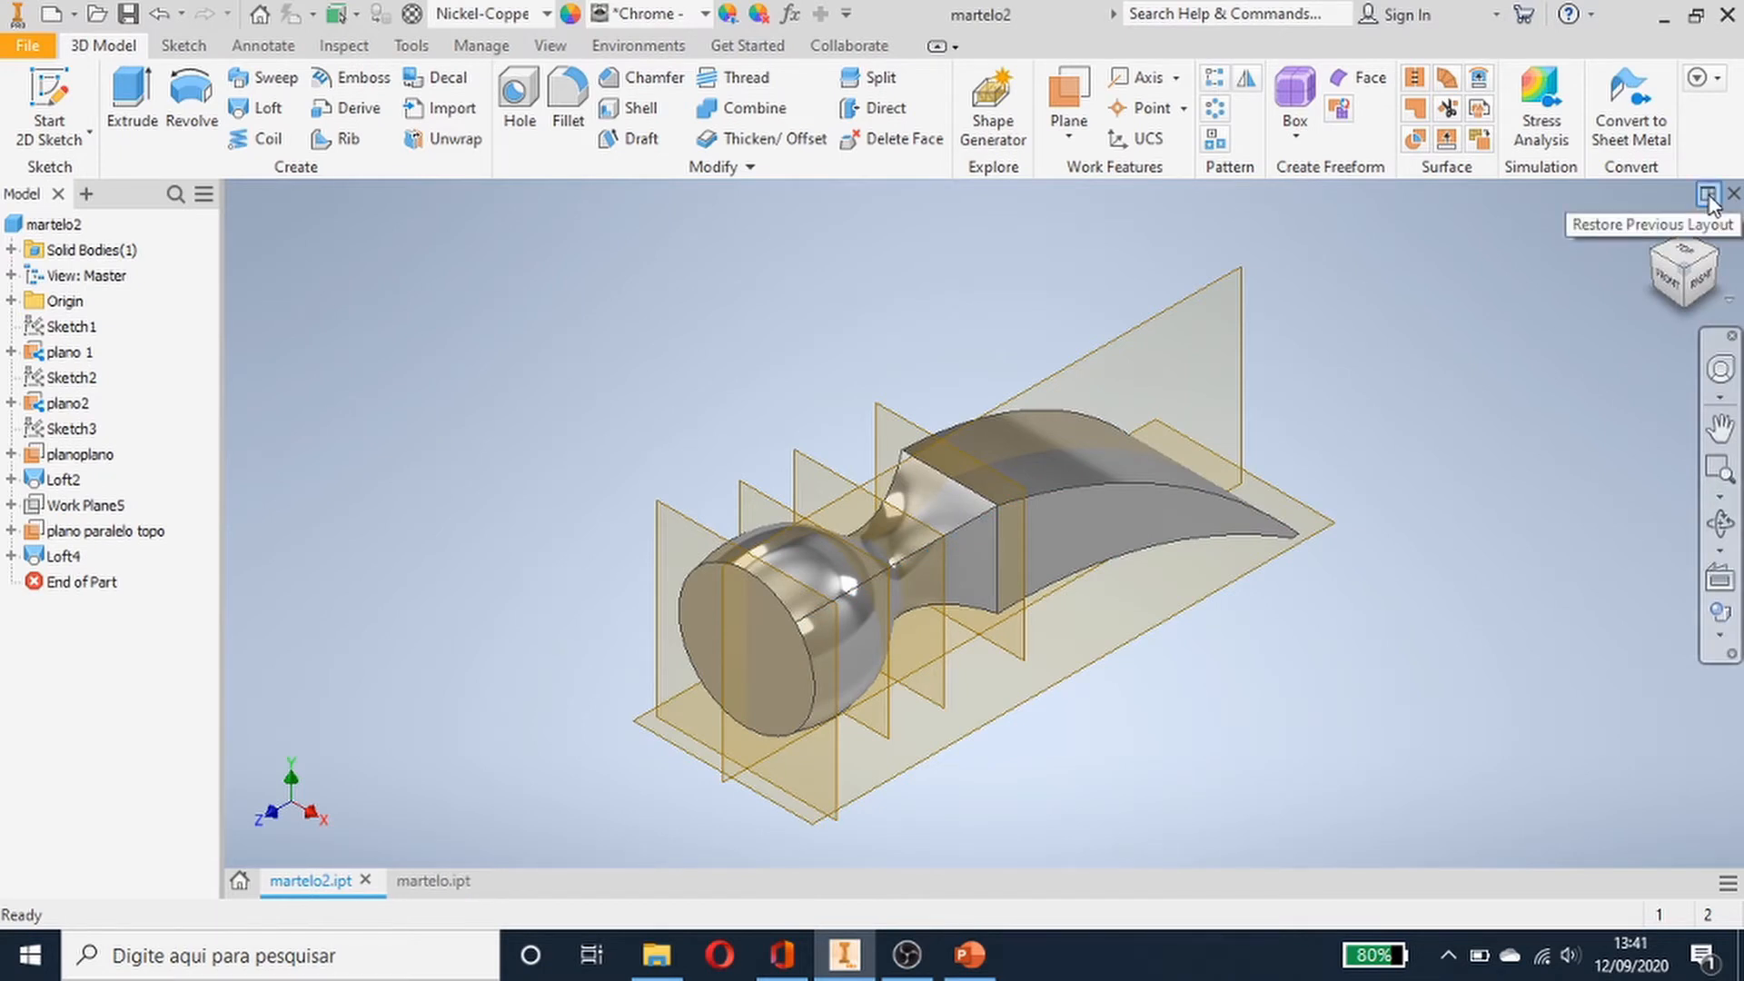
left_click(1707, 194)
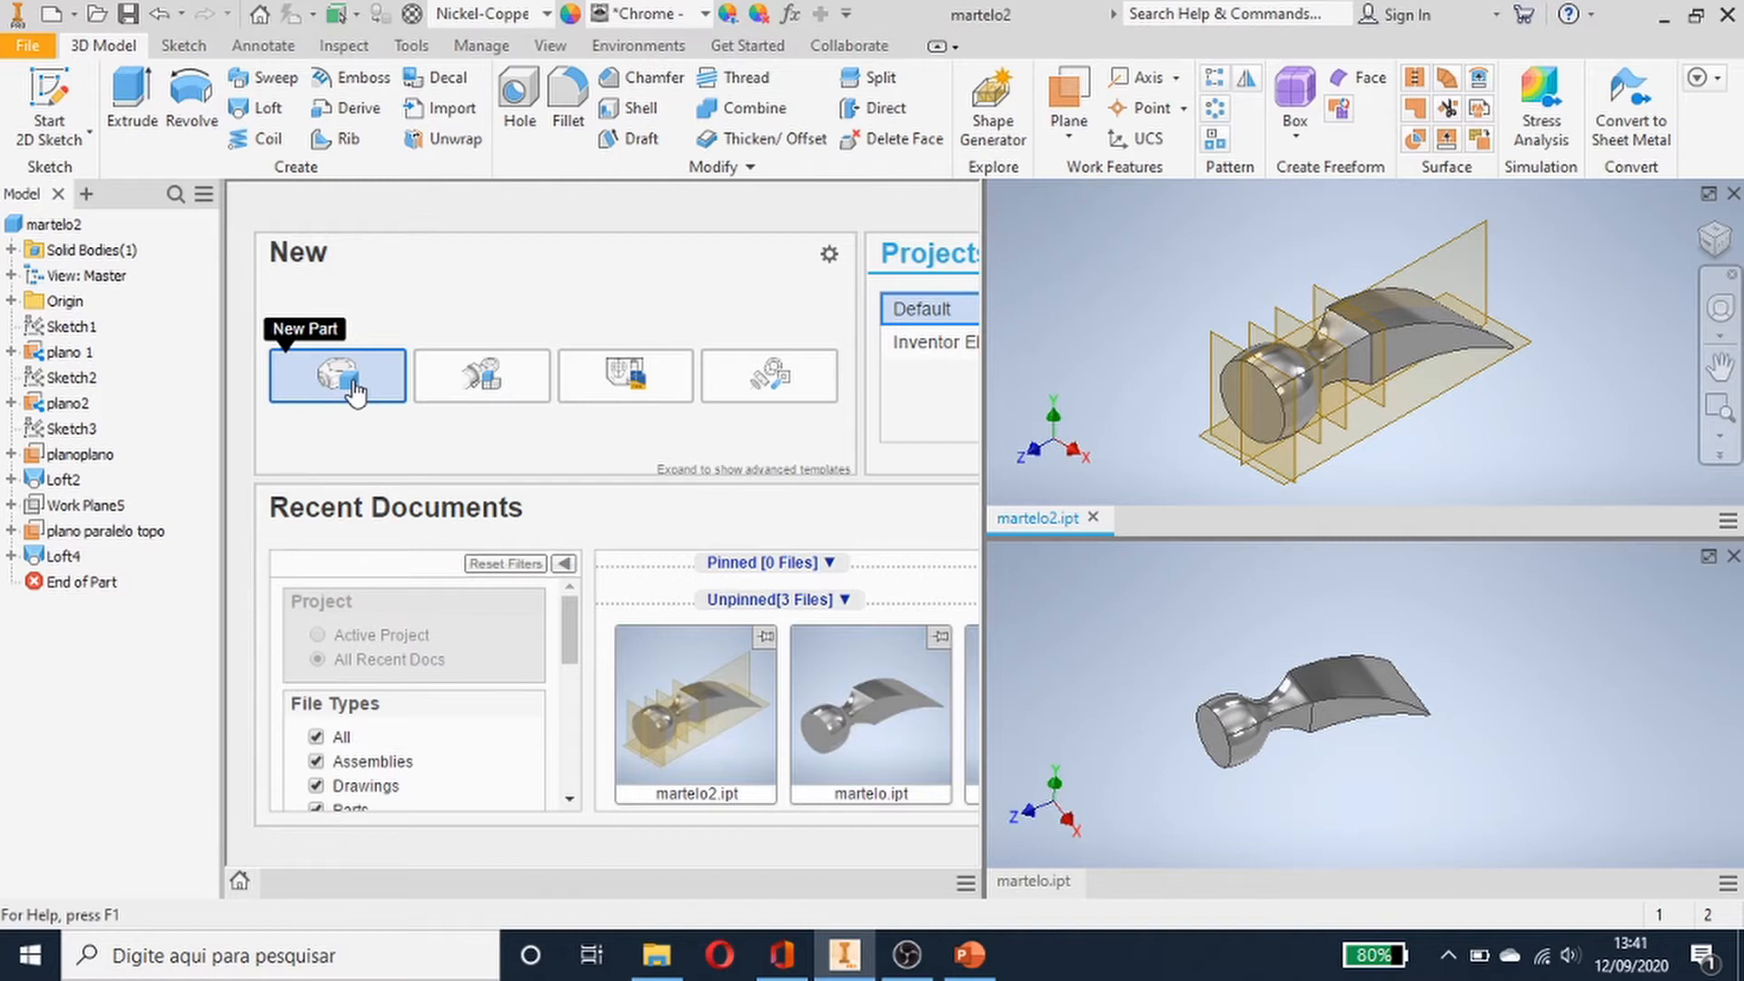
left_click(352, 381)
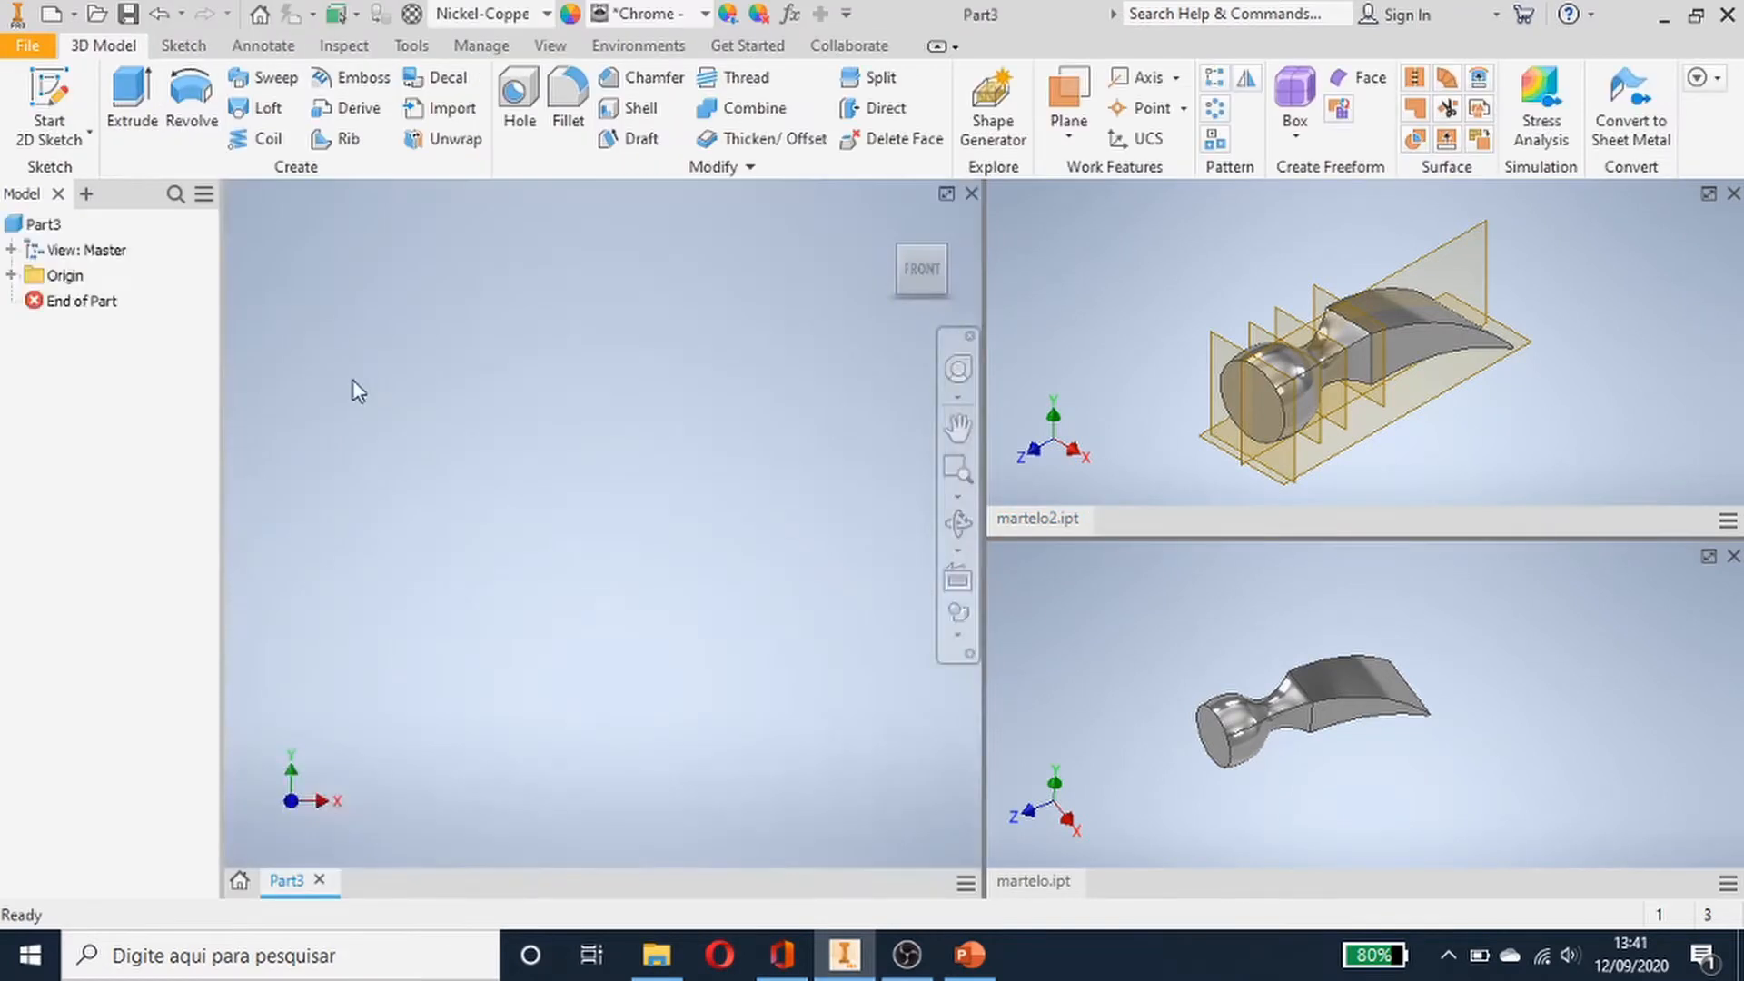
- Close the hammer document views so only the new part remains open
left_click(1708, 195)
left_click(1710, 196)
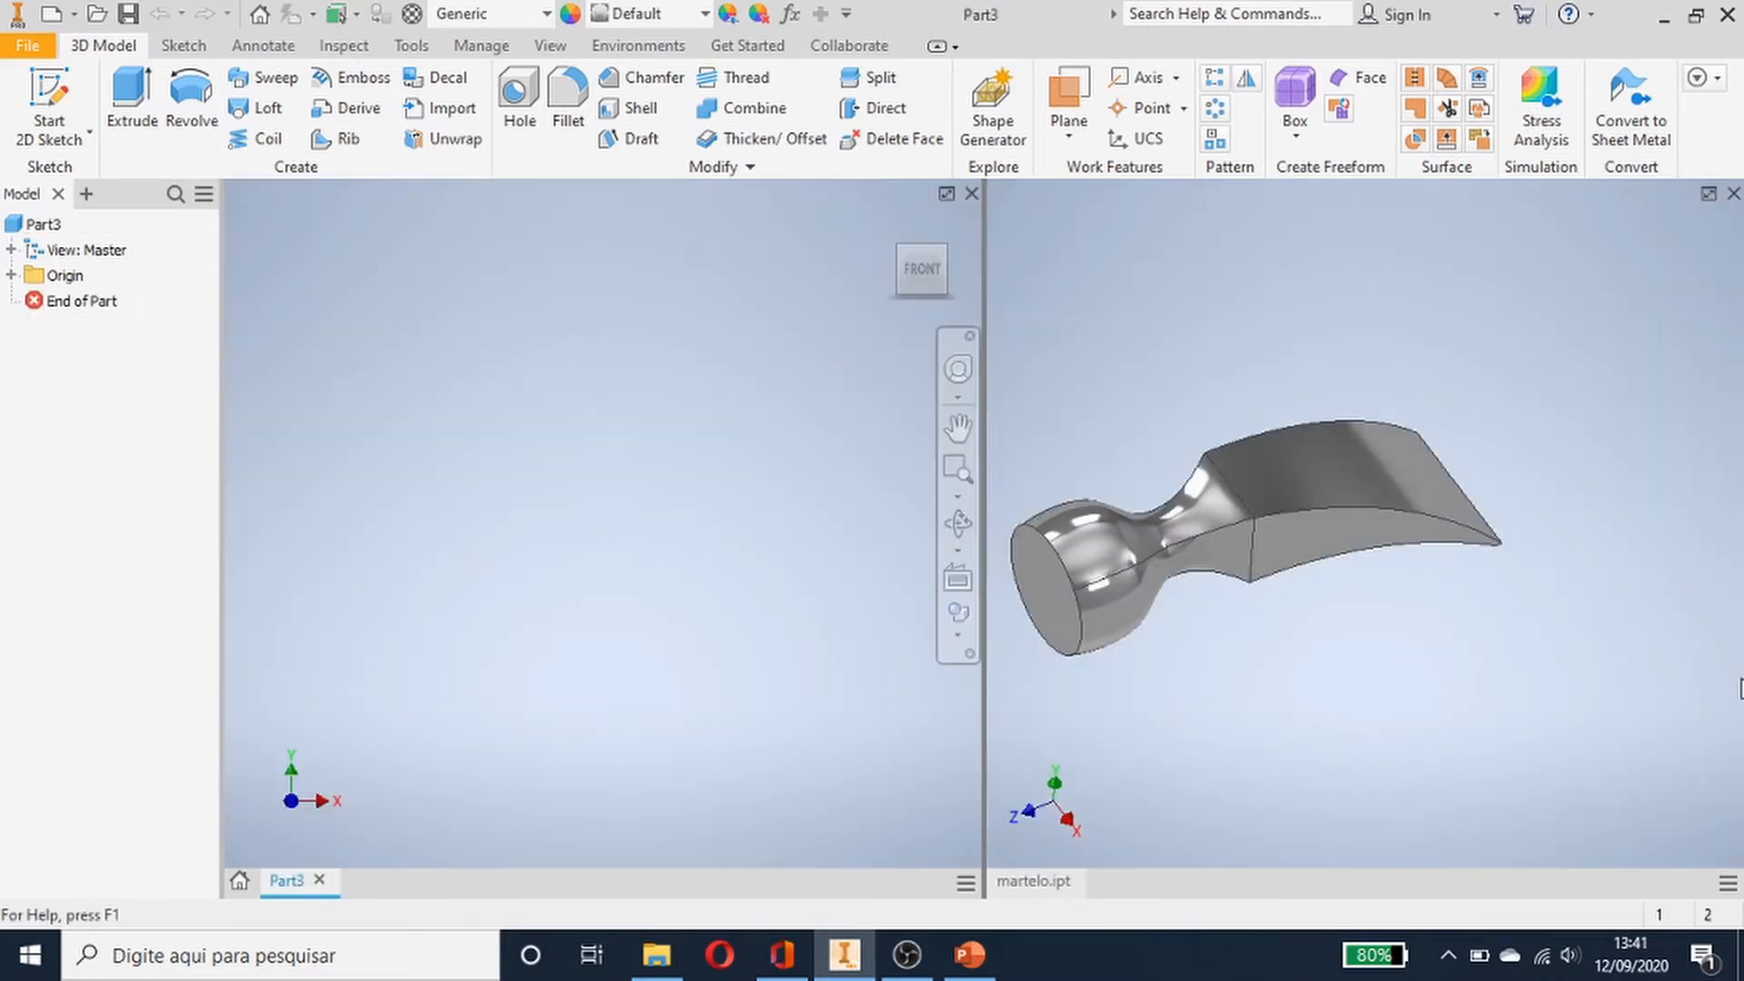
left_click(1733, 194)
left_click(1733, 194)
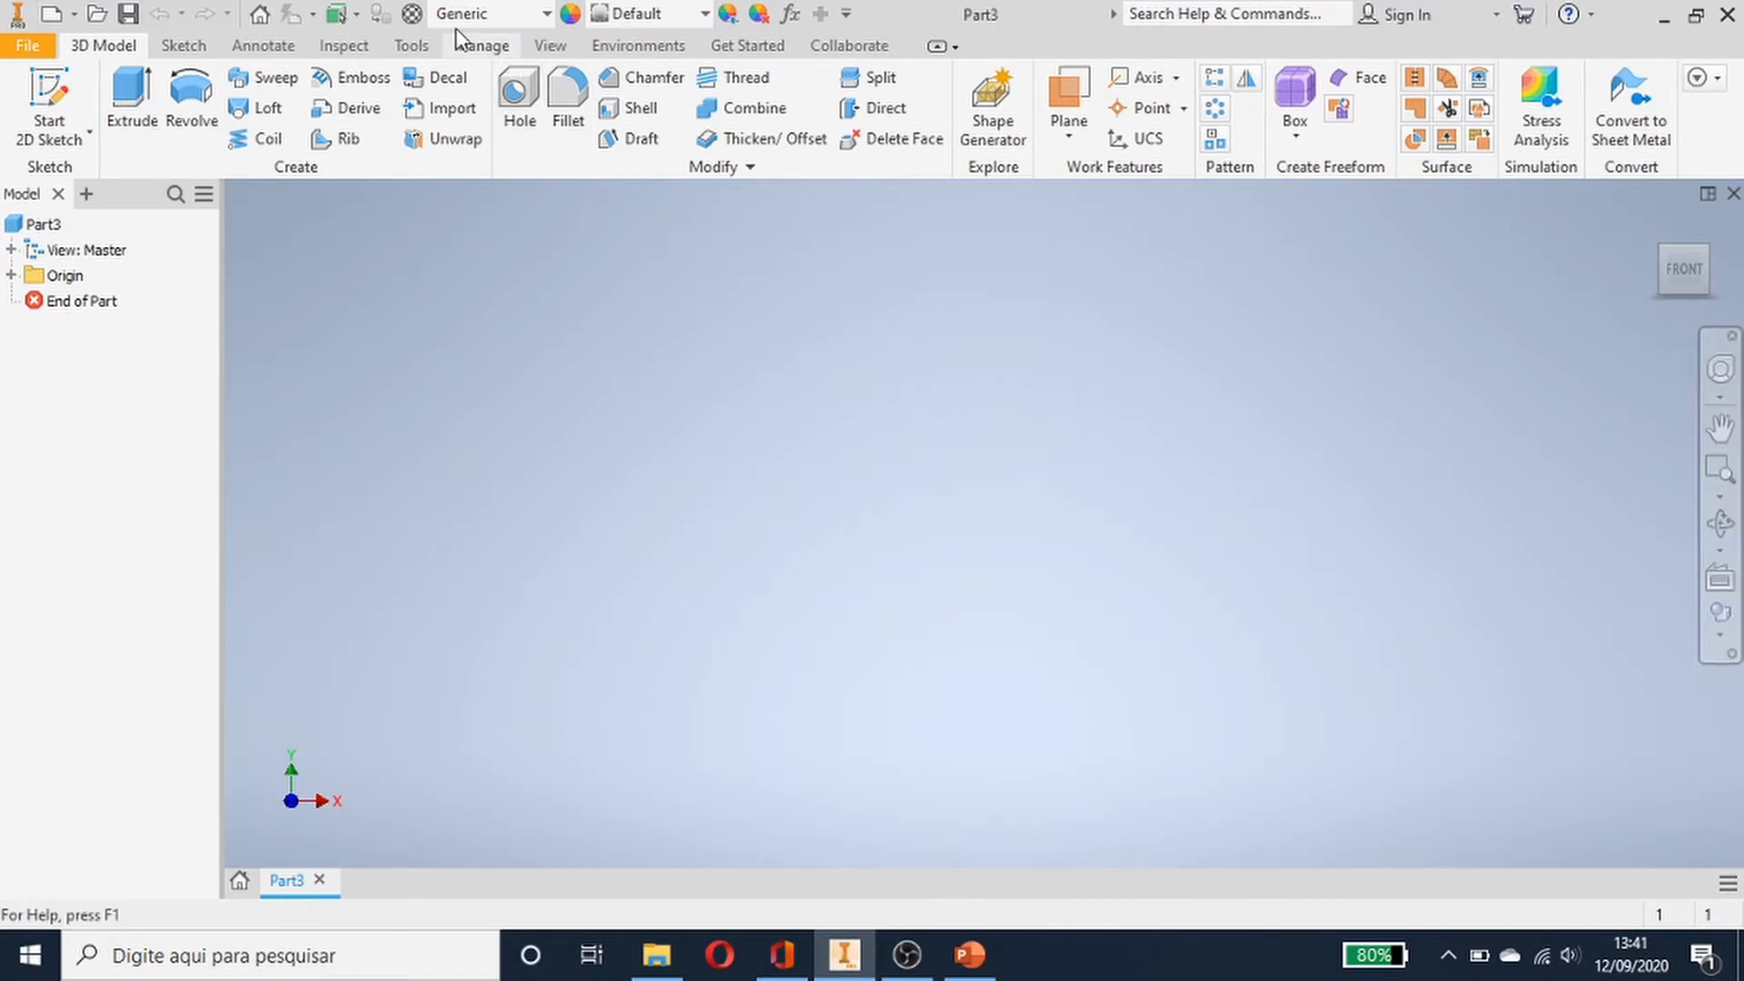
- Set the document units to millimeter for length and kilogram for mass, then apply and close
left_click(411, 45)
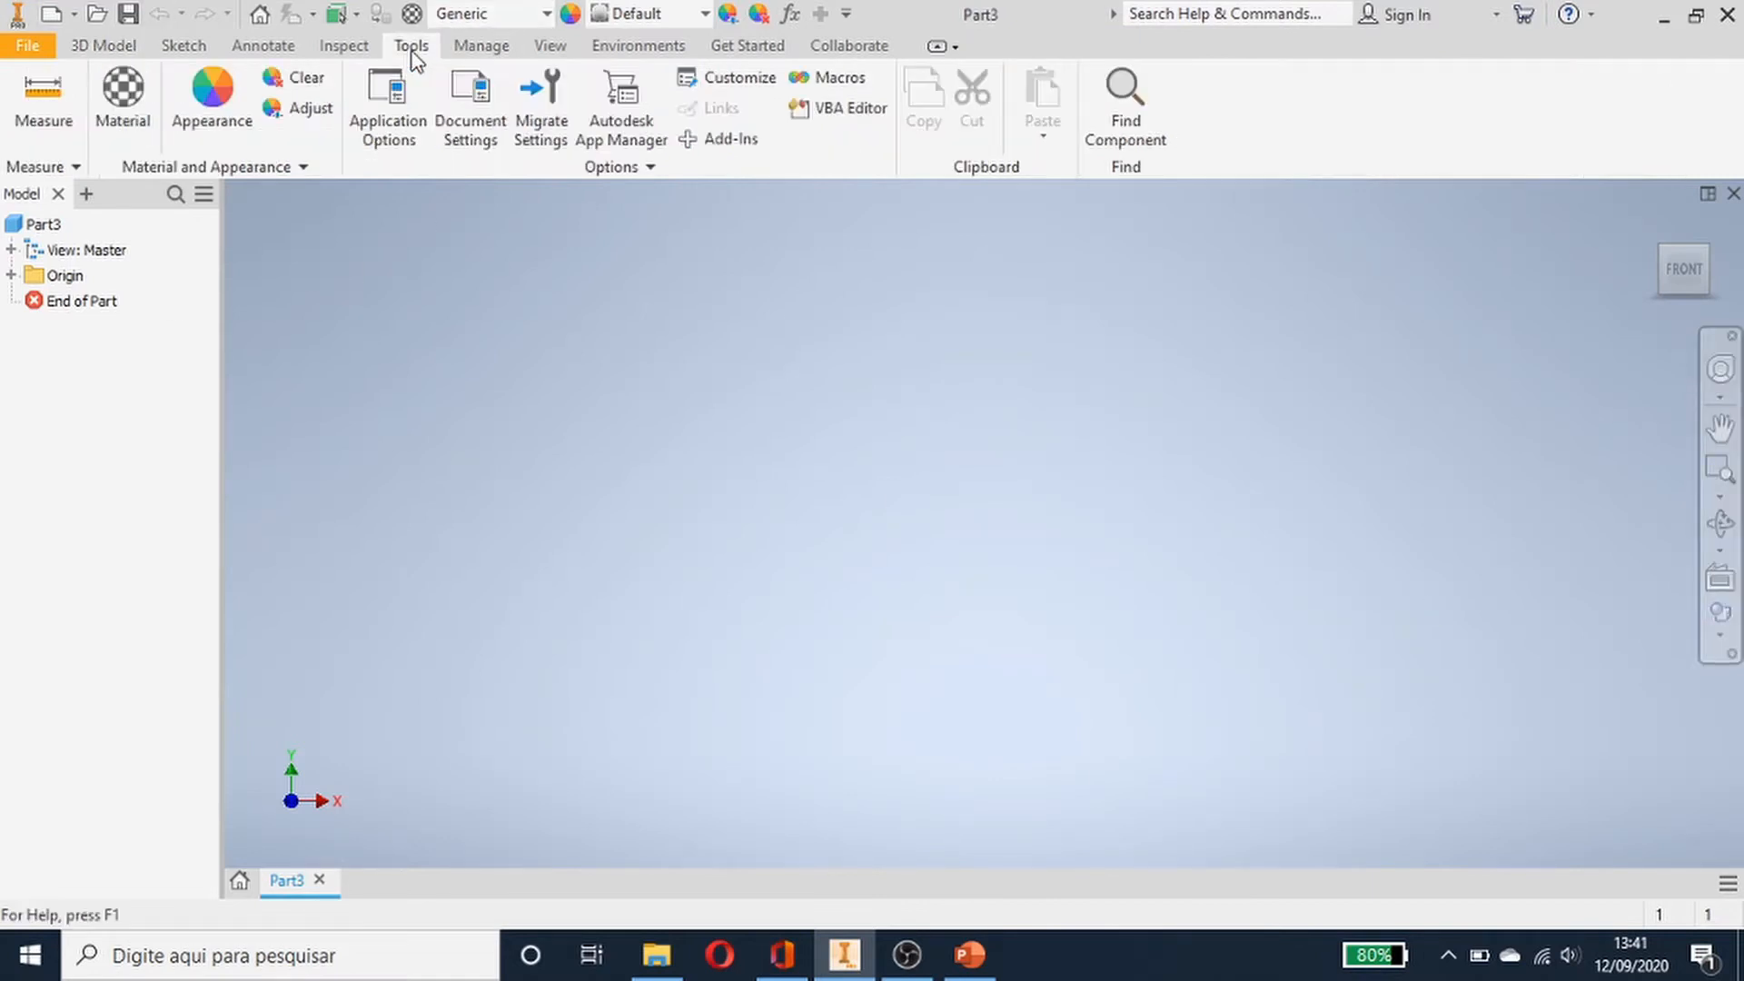
left_click(451, 121)
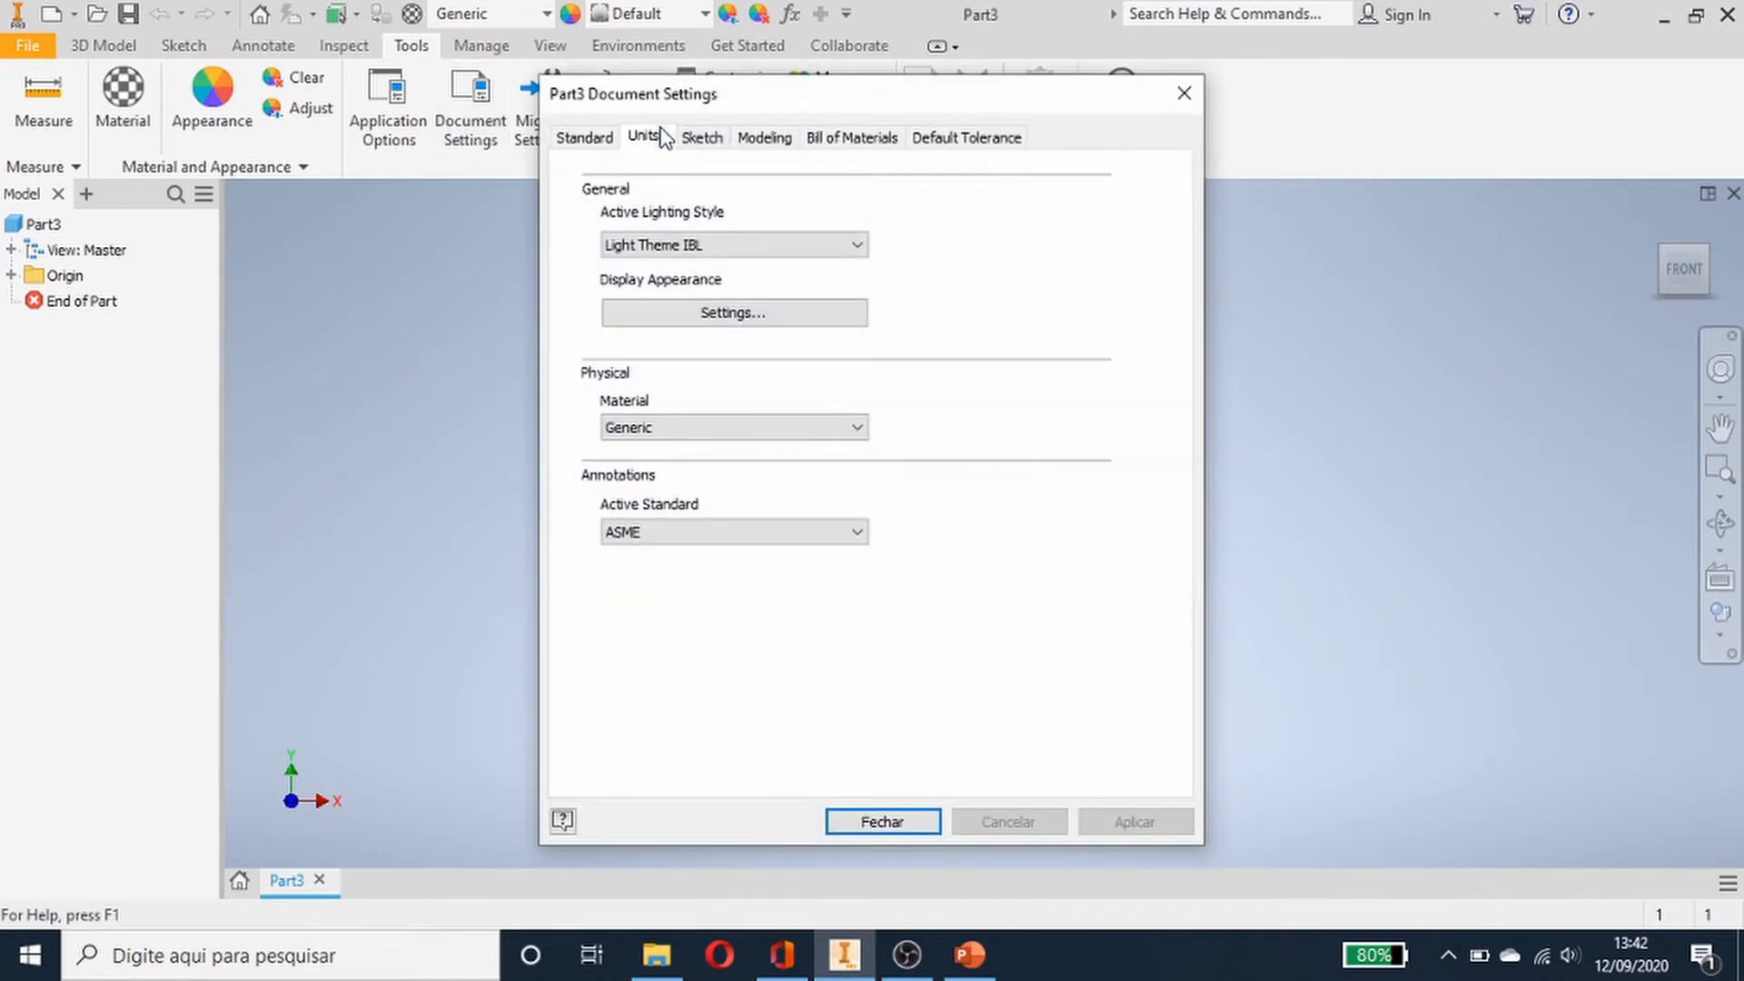
left_click(645, 136)
left_click(663, 220)
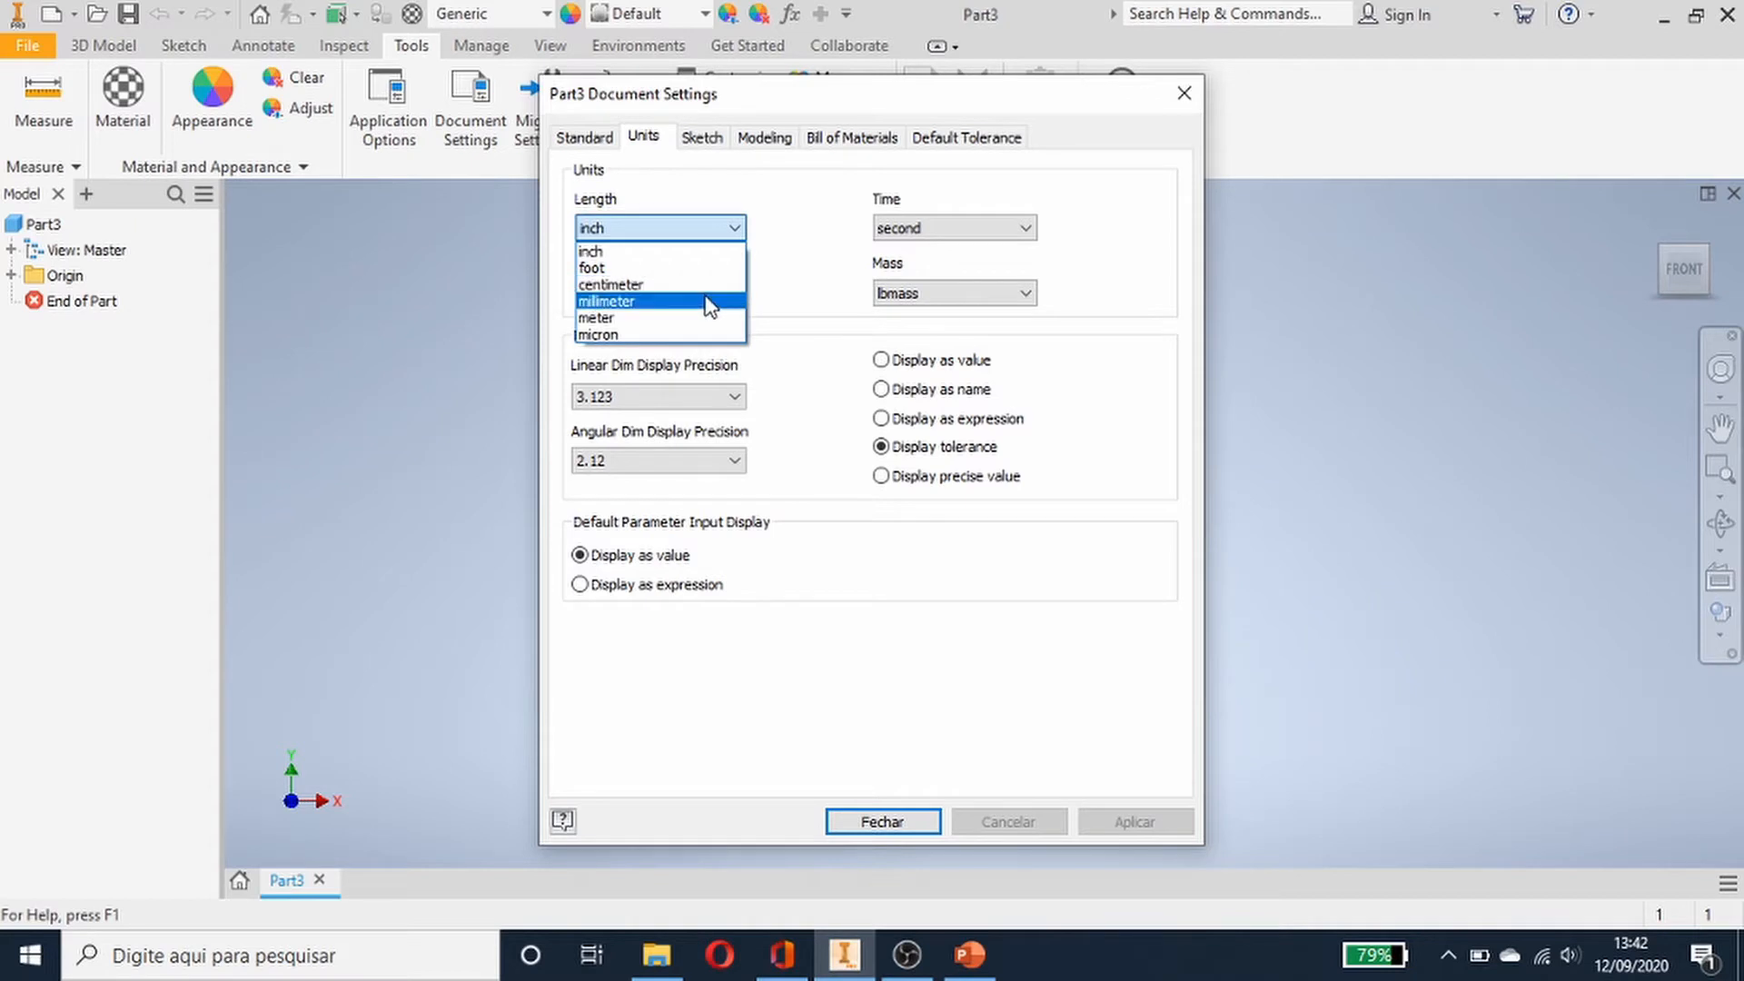
left_click(710, 302)
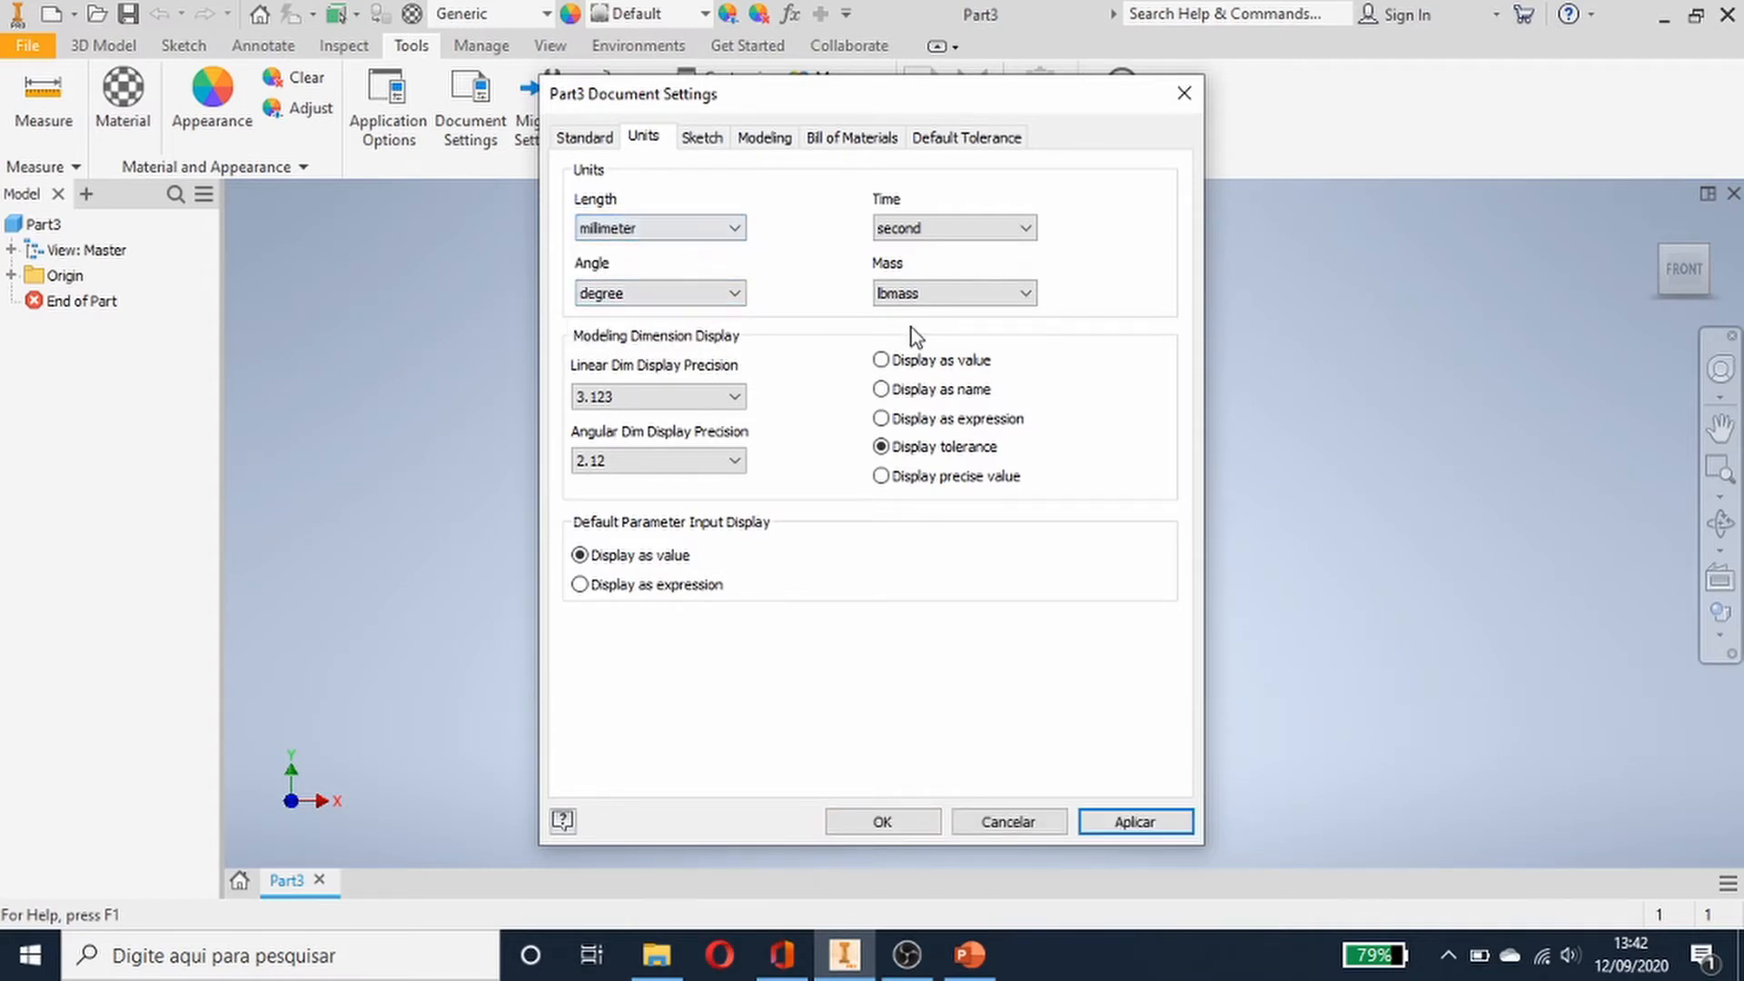
left_click(915, 296)
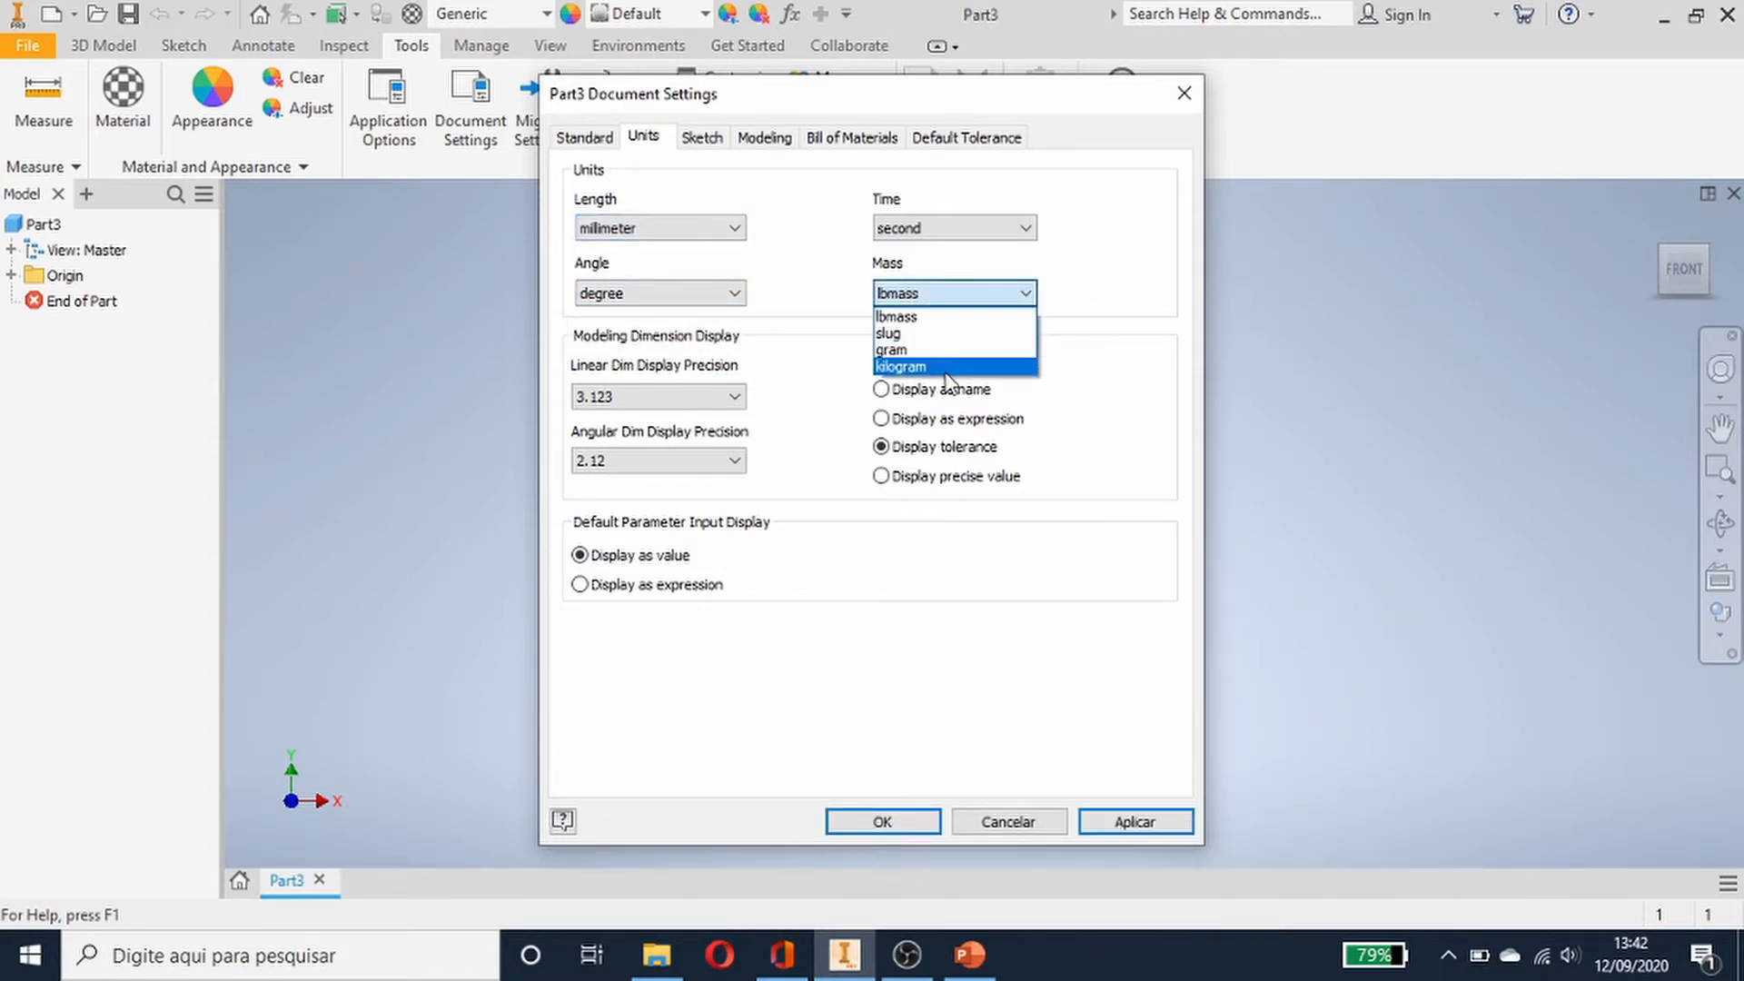
left_click(945, 367)
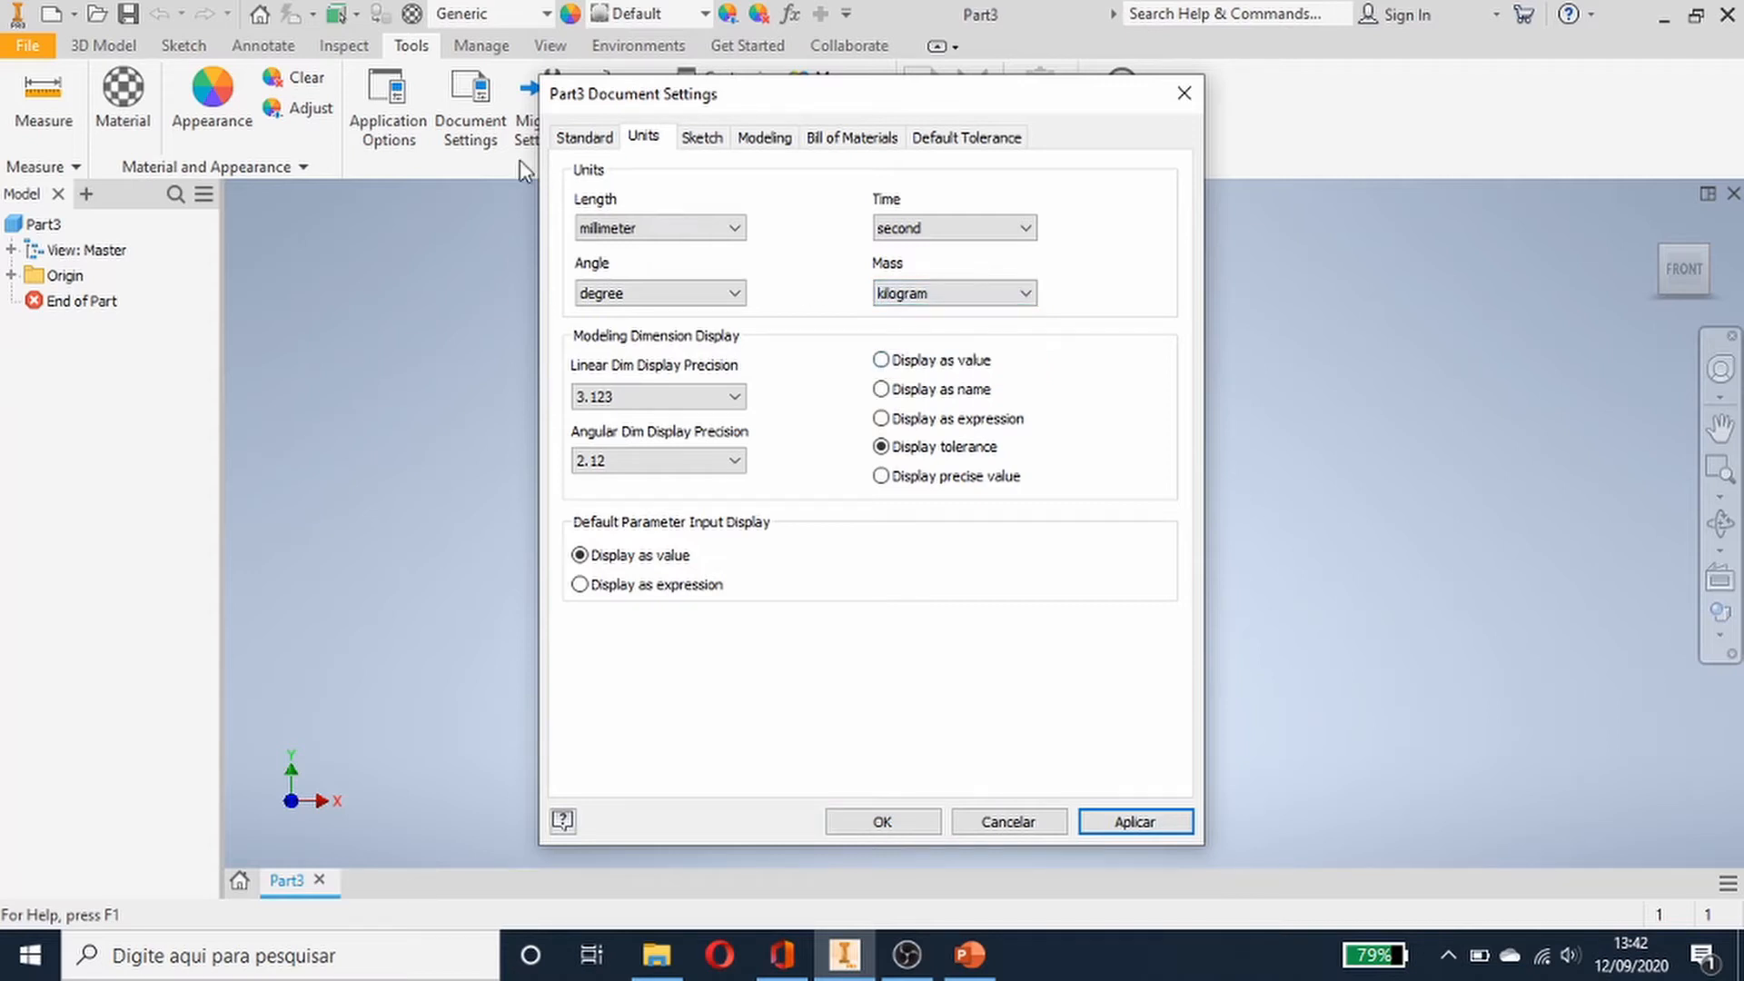
left_click(1090, 821)
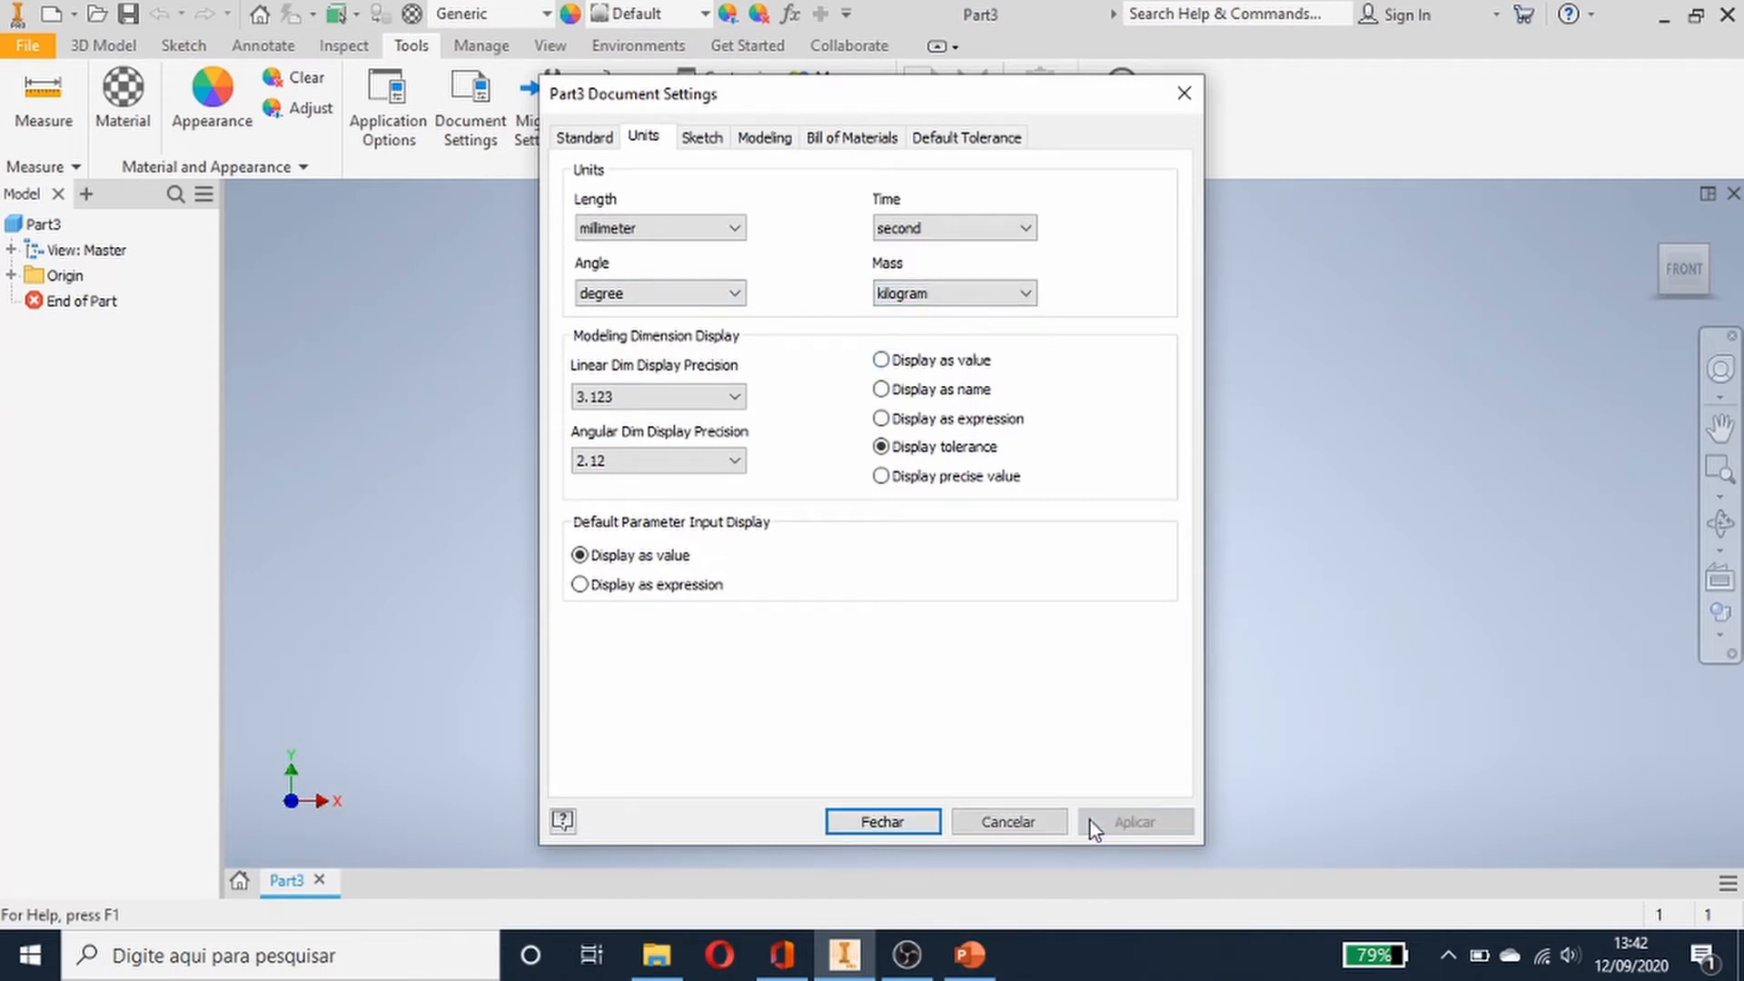
left_click(907, 821)
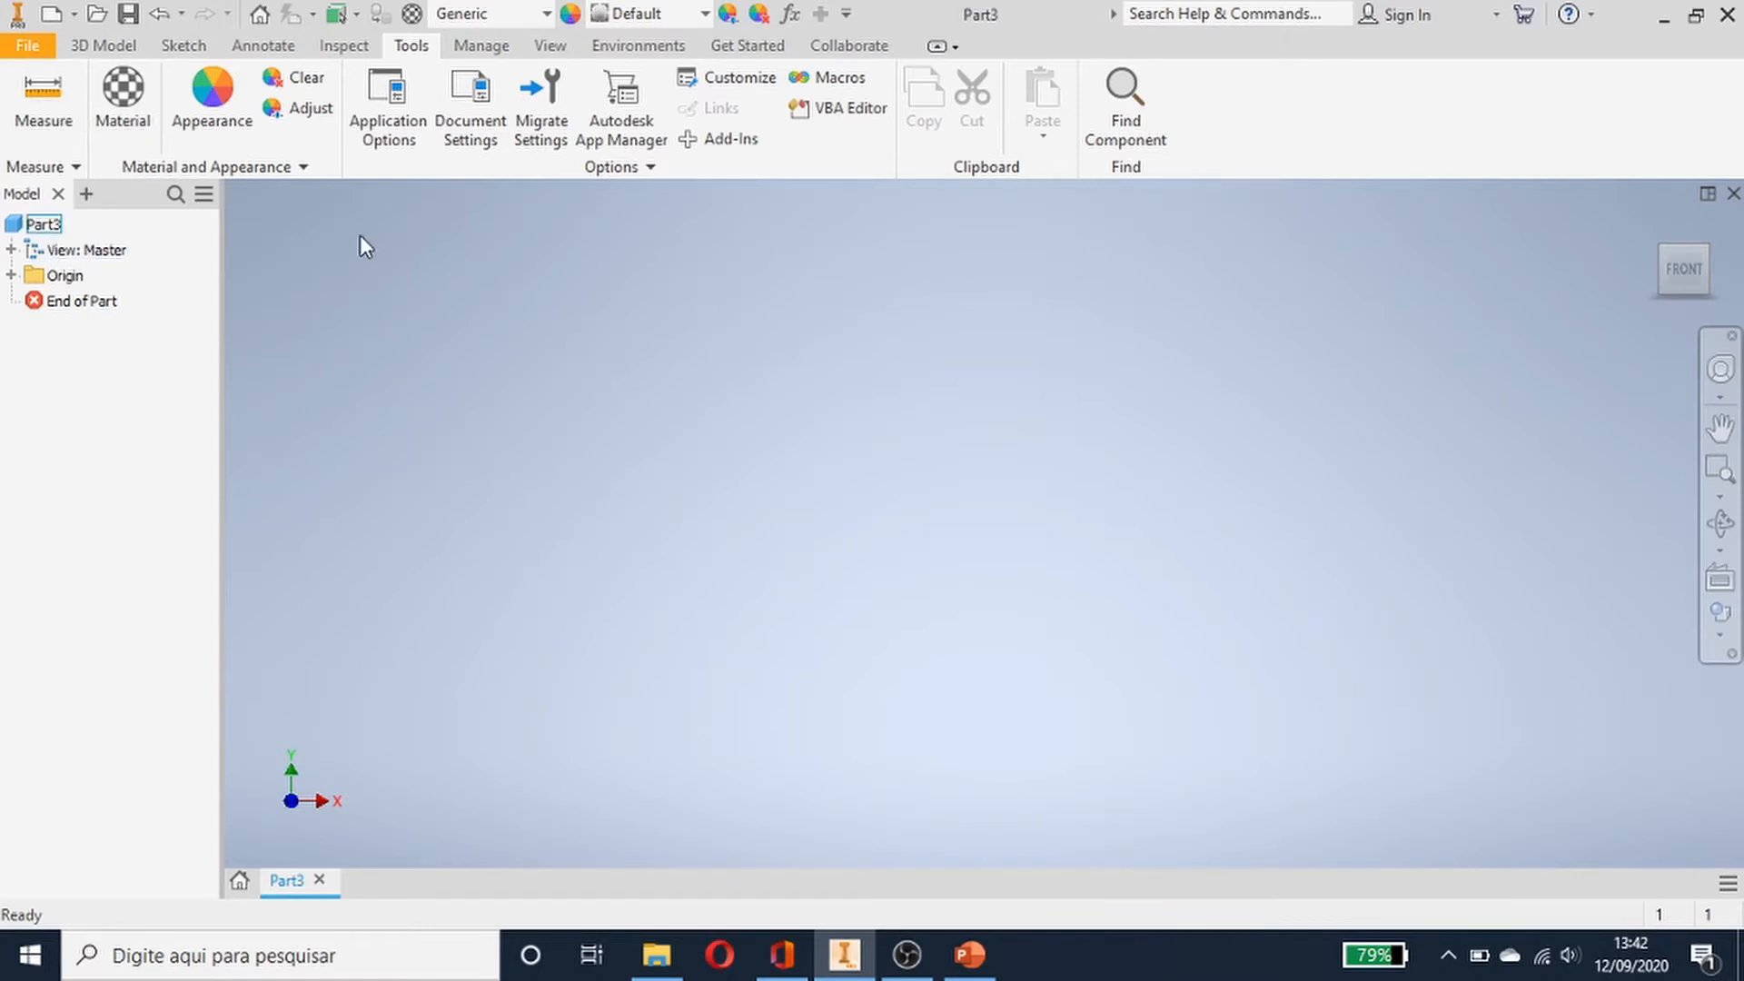
- Start a 2D sketch on the front XY origin plane
left_click(100, 45)
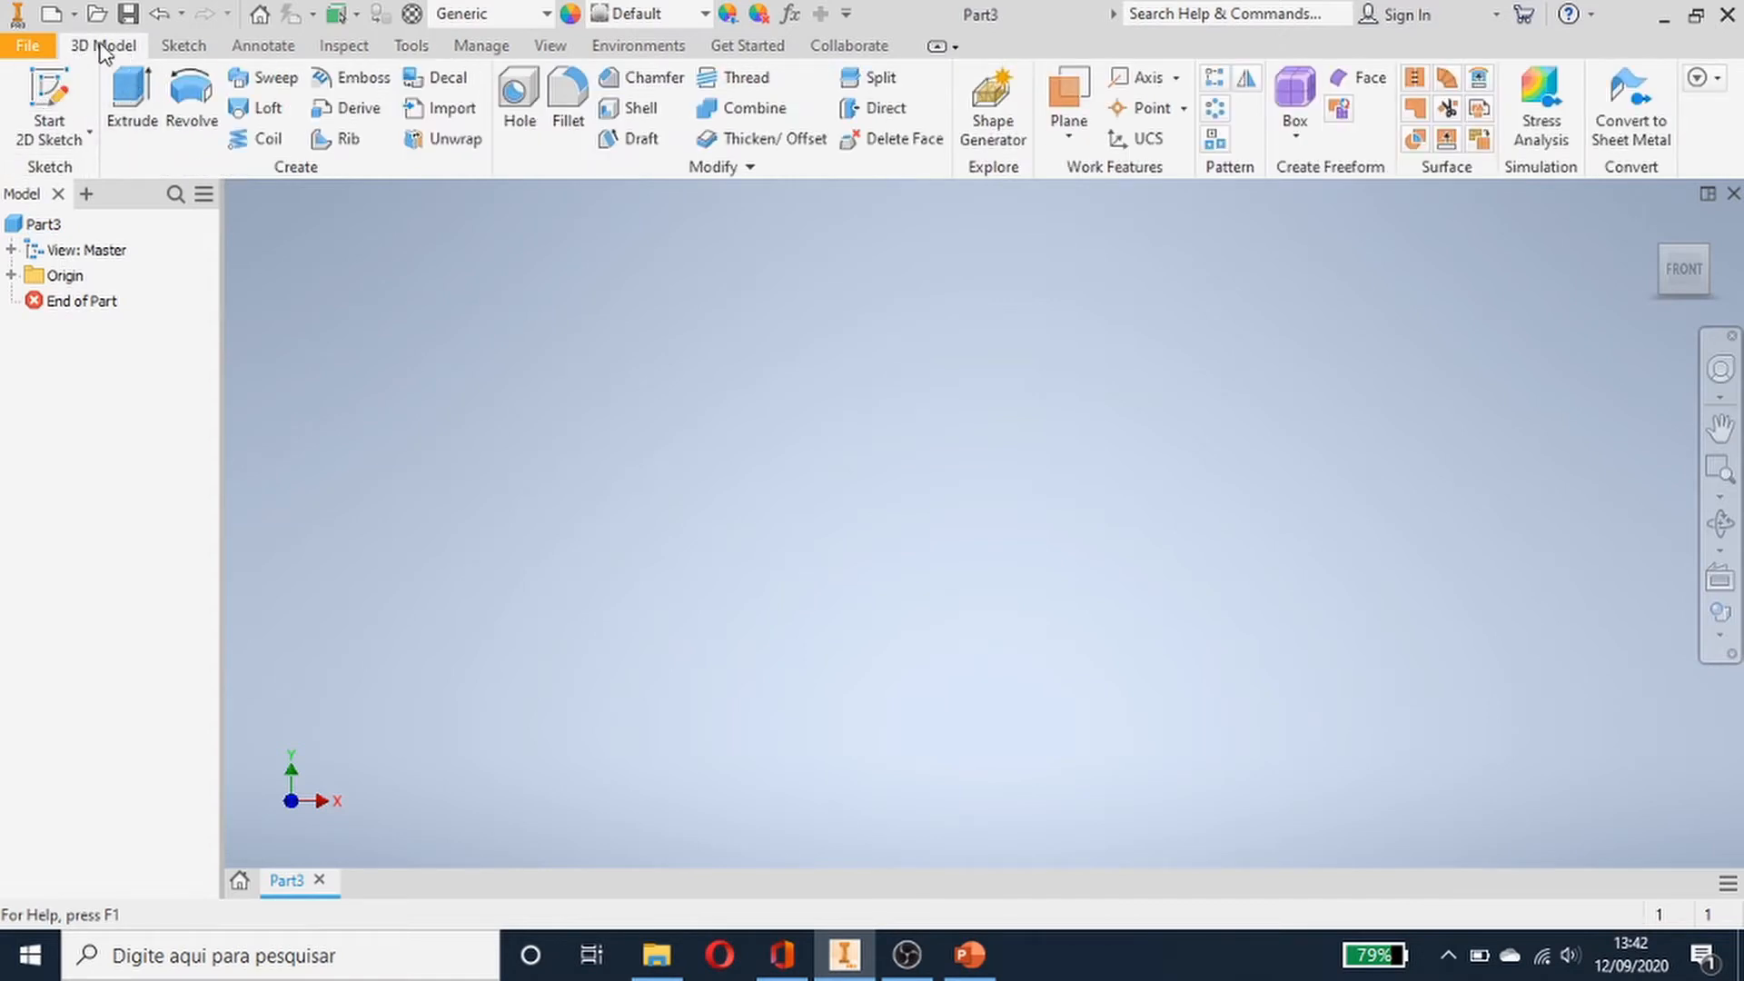
left_click(41, 96)
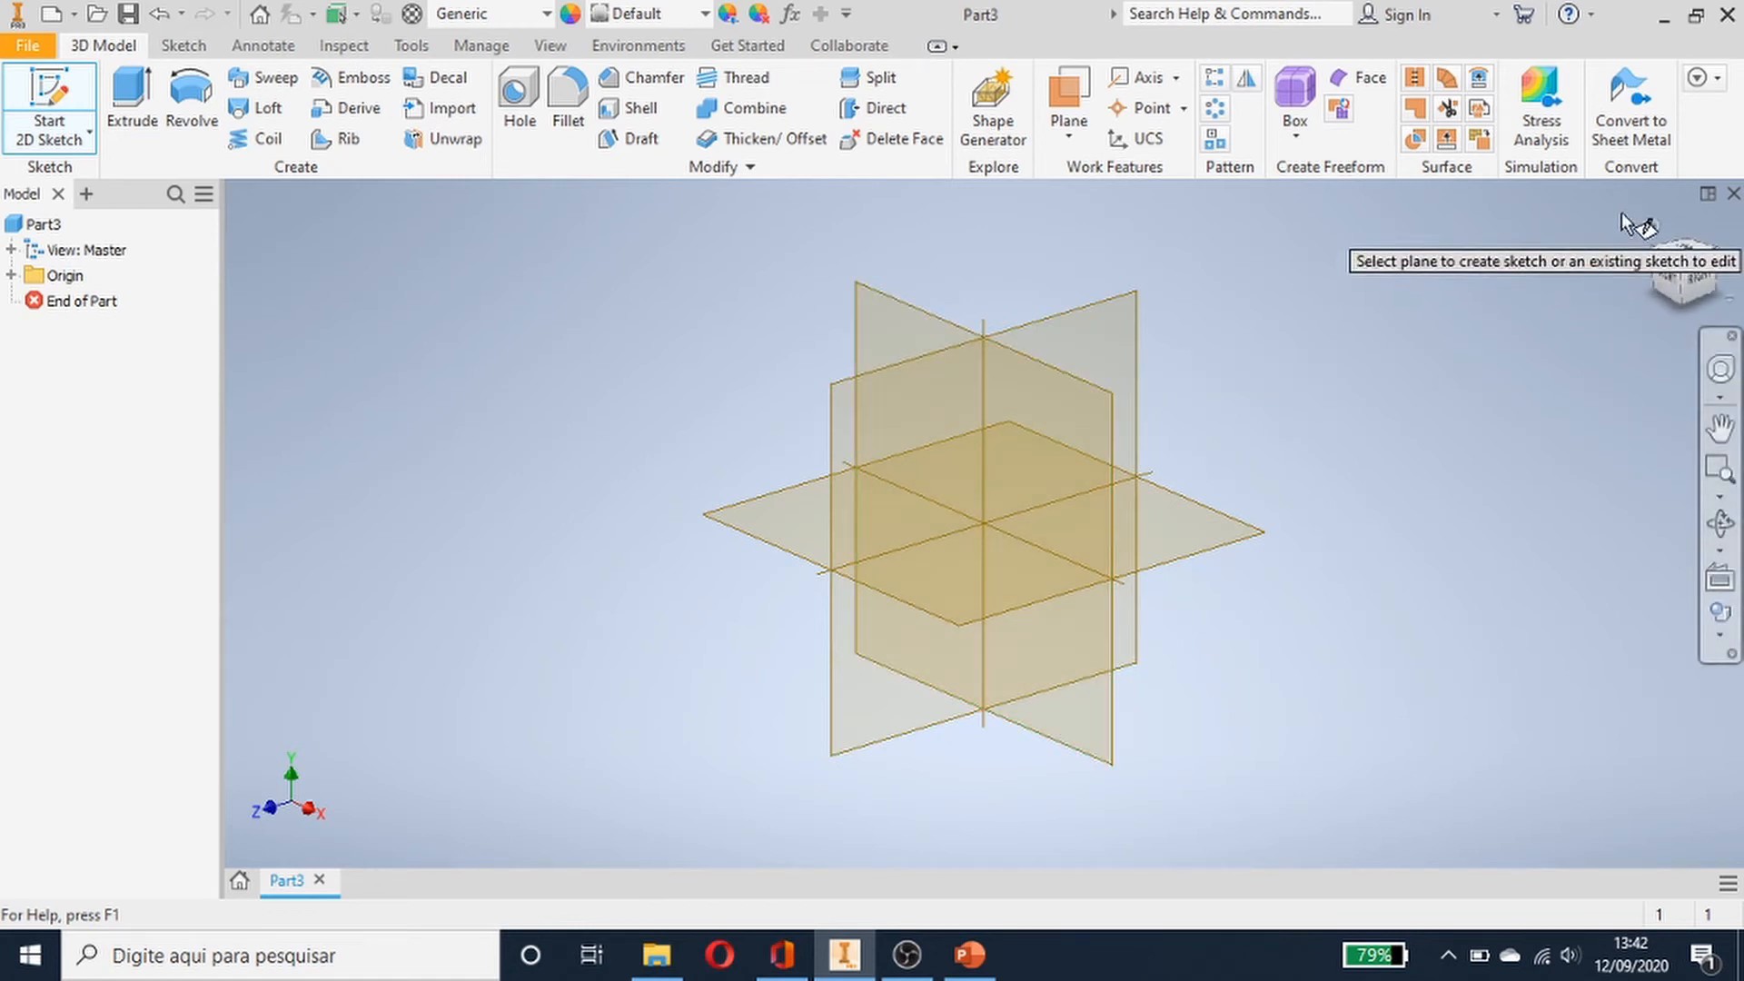
left_click(1672, 275)
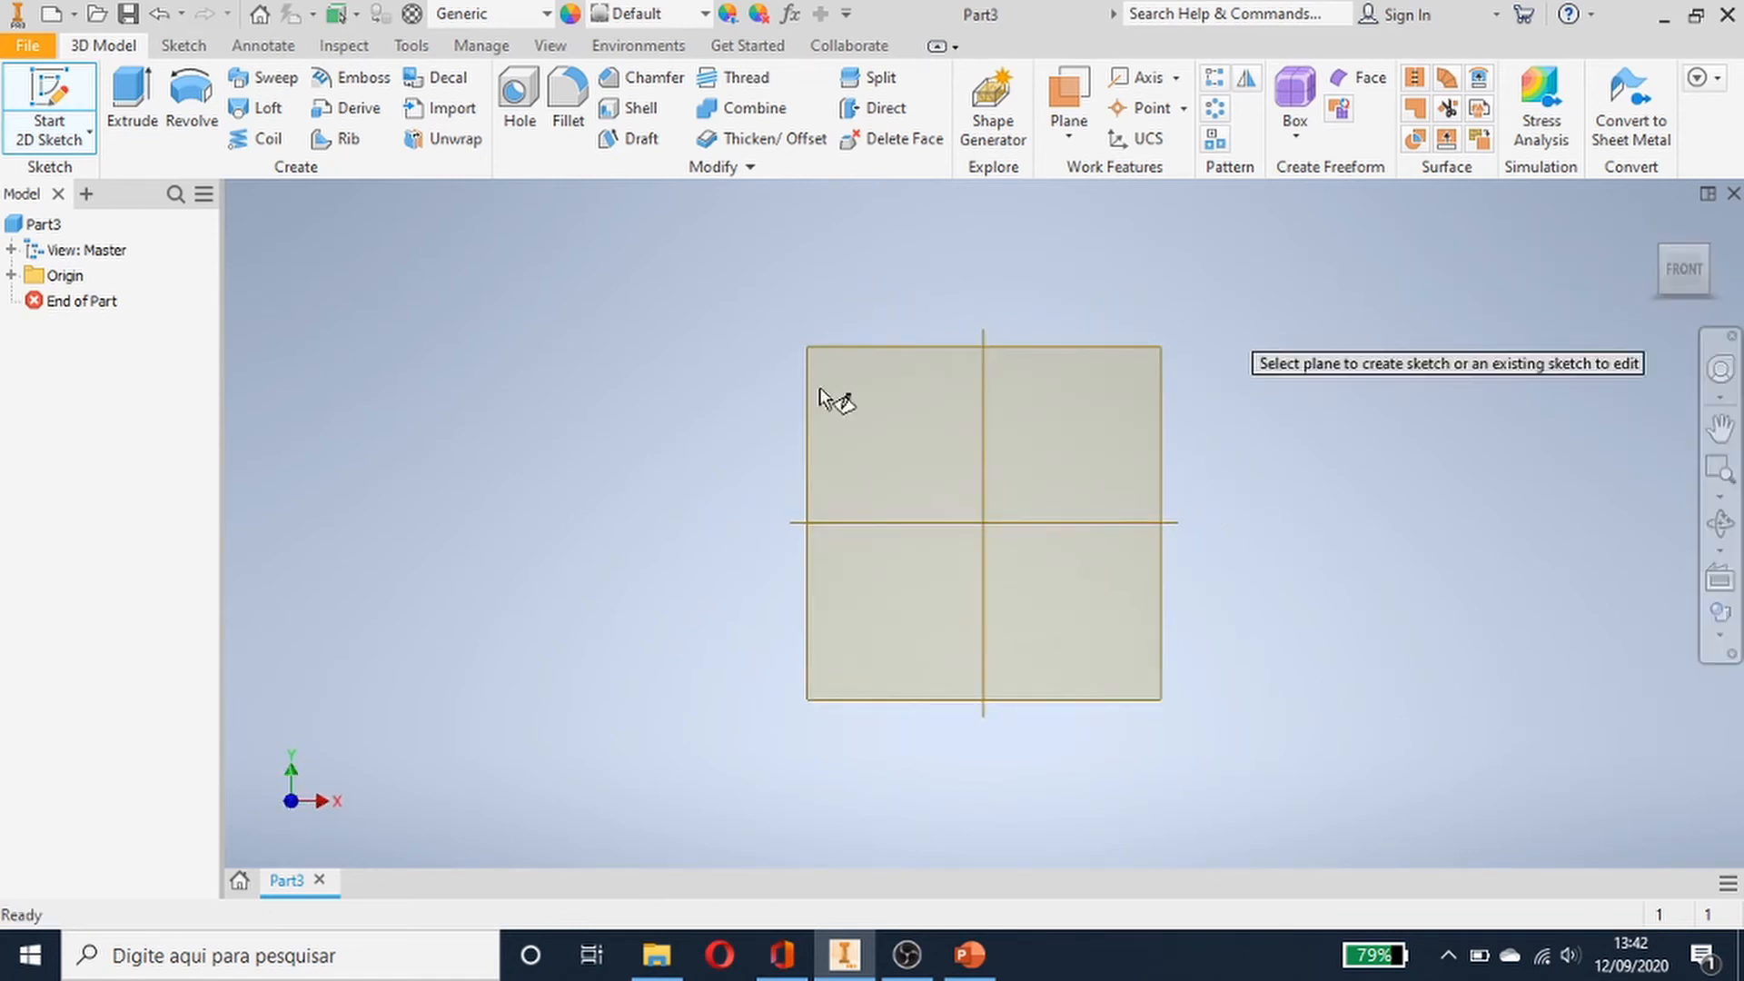
left_click(1038, 480)
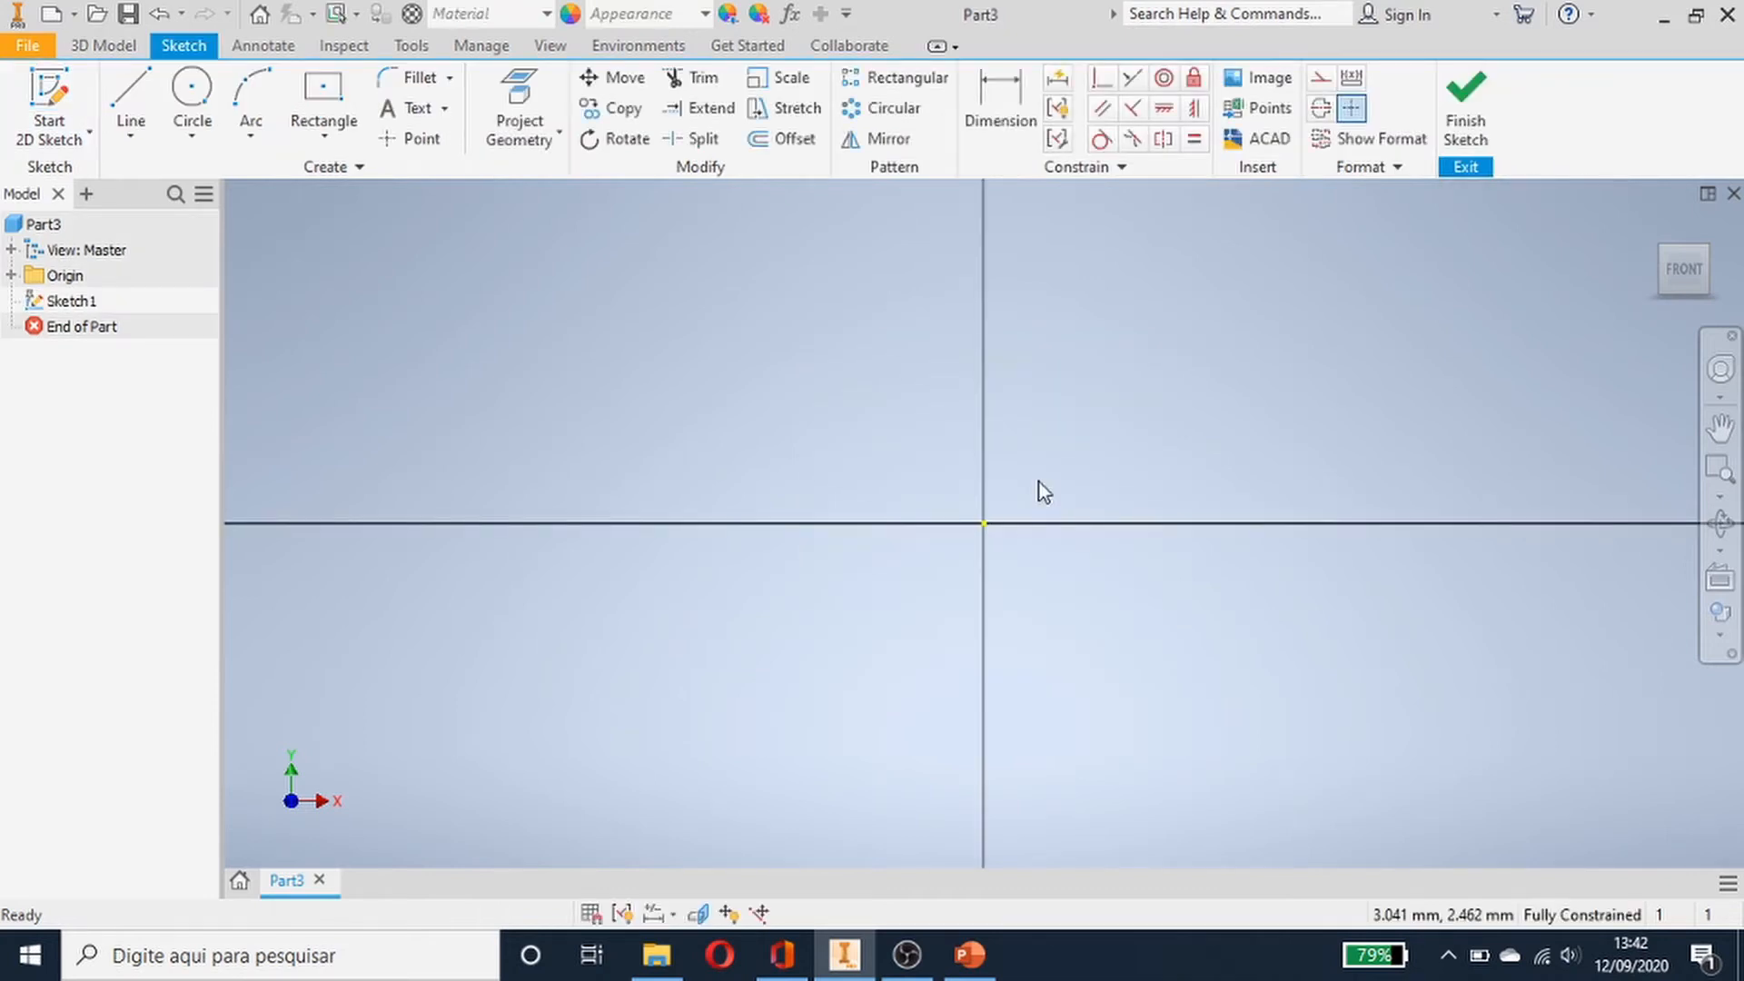
- Draw a center-point circle at the sketch origin, about 23 mm in diameter
left_click(201, 98)
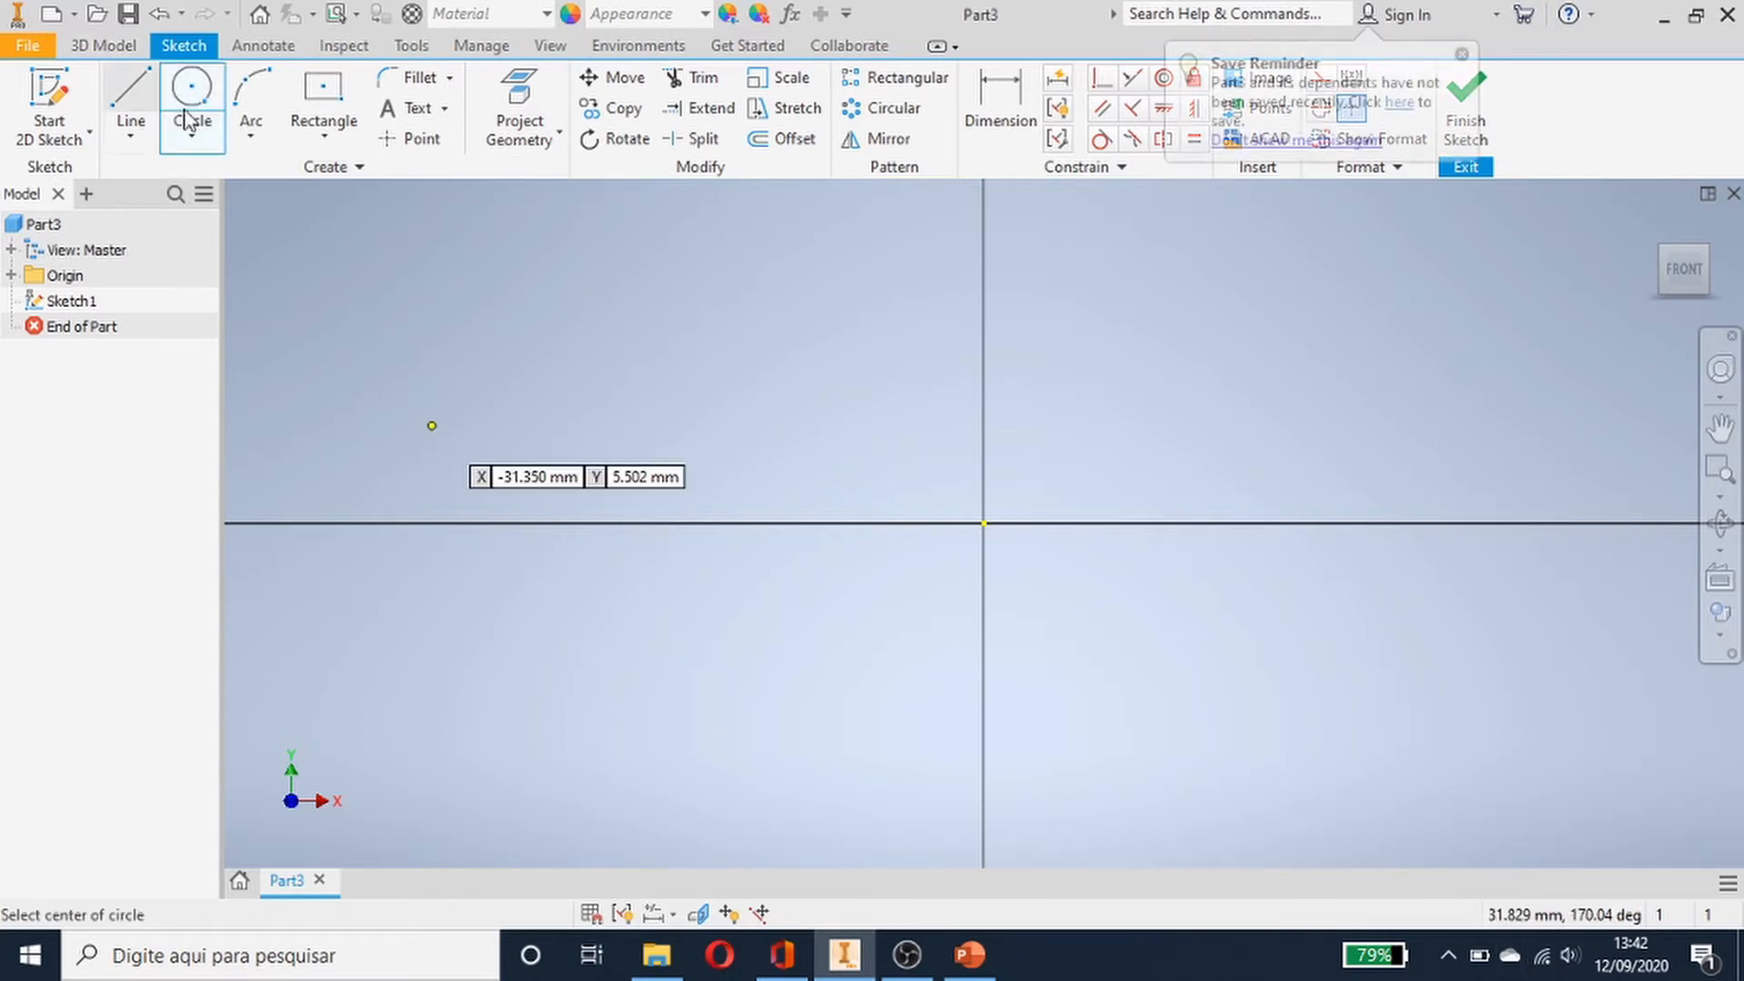
left_click(212, 146)
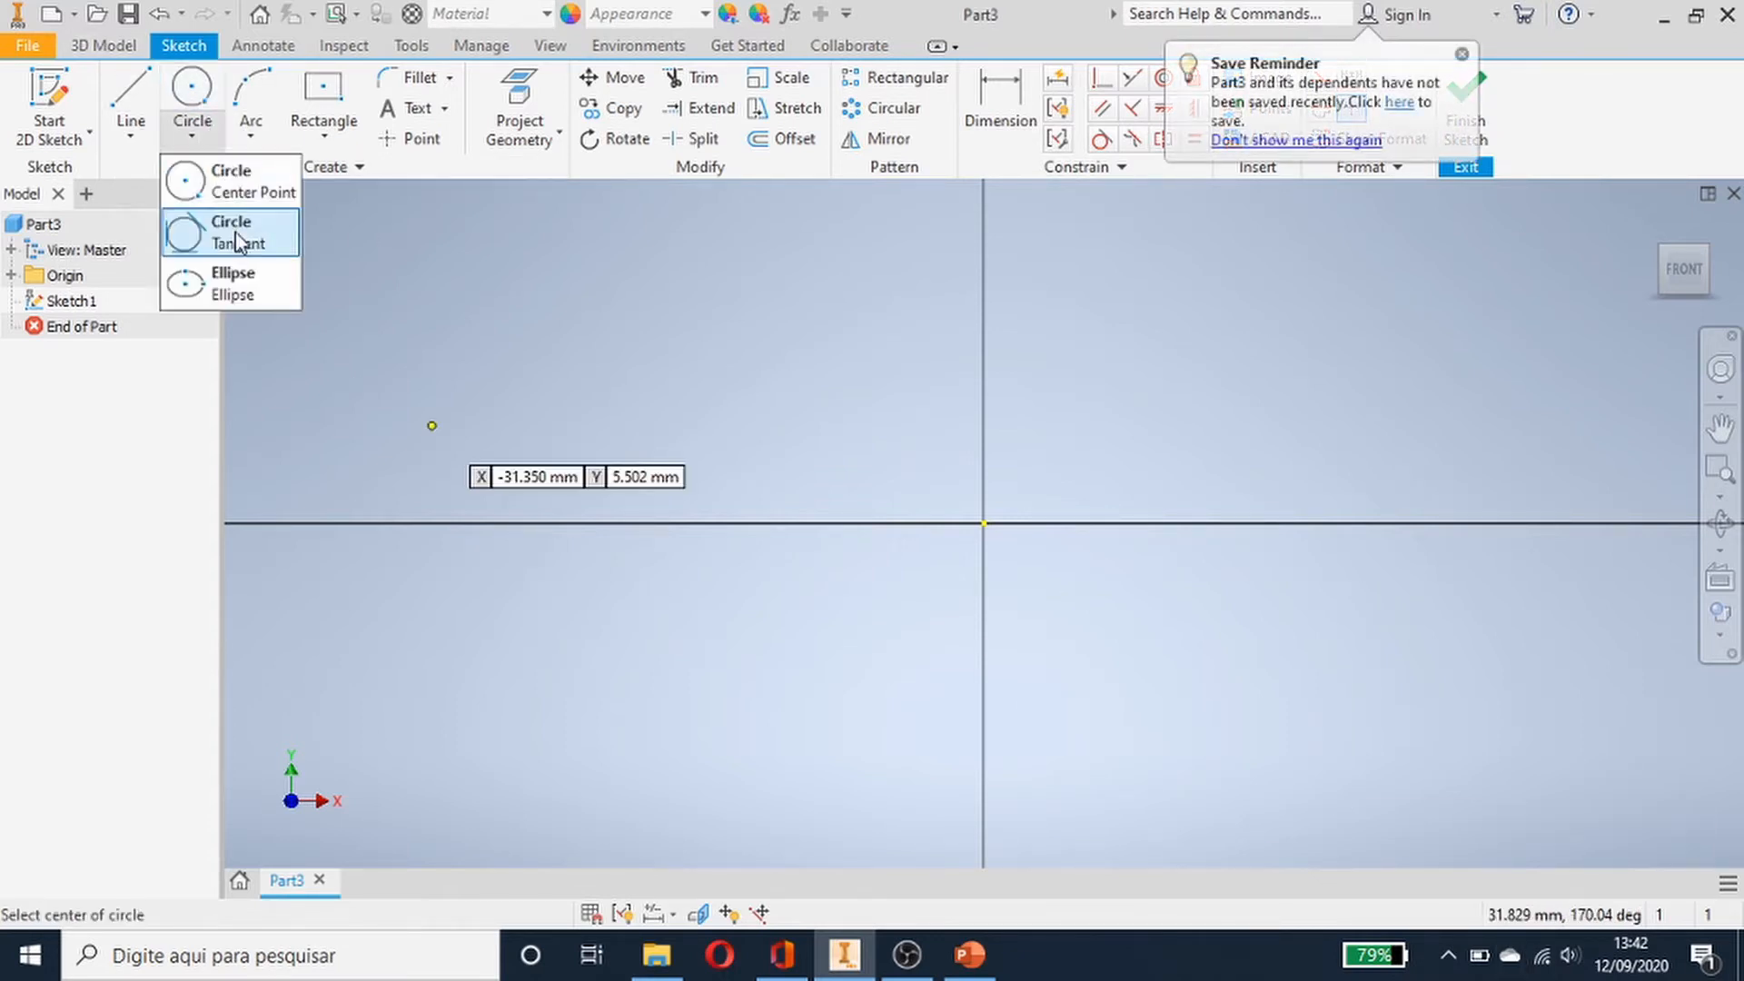
left_click(194, 181)
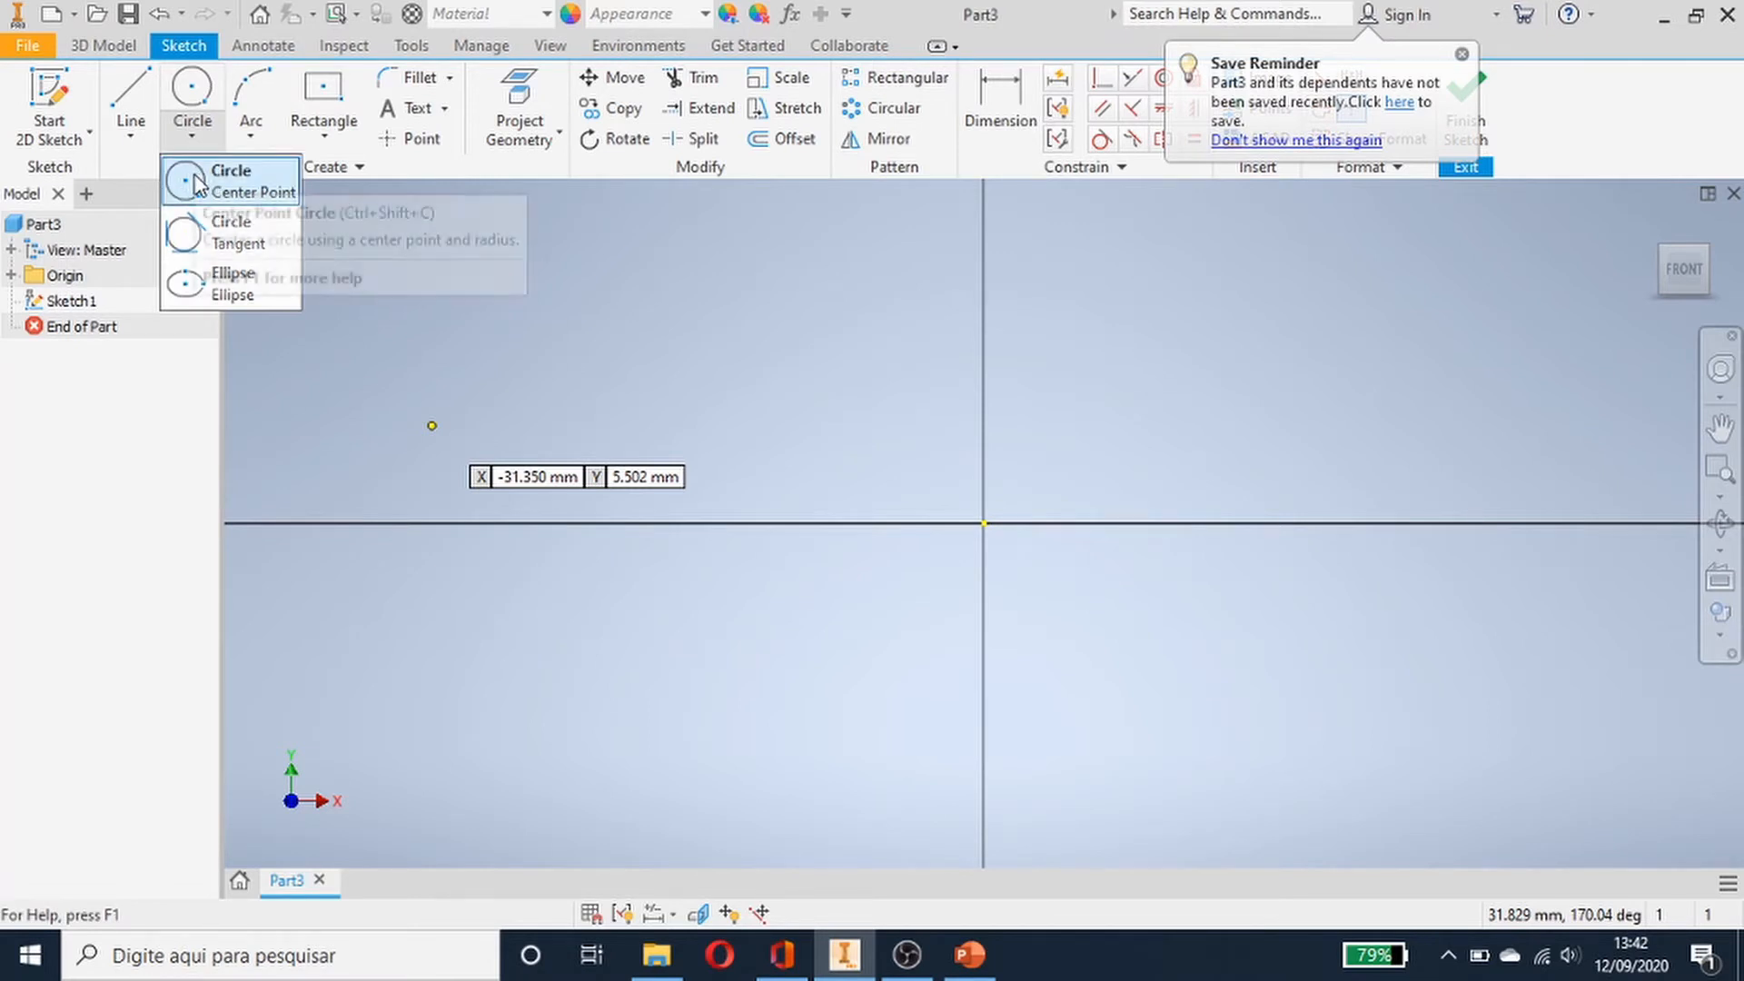
left_click(985, 524)
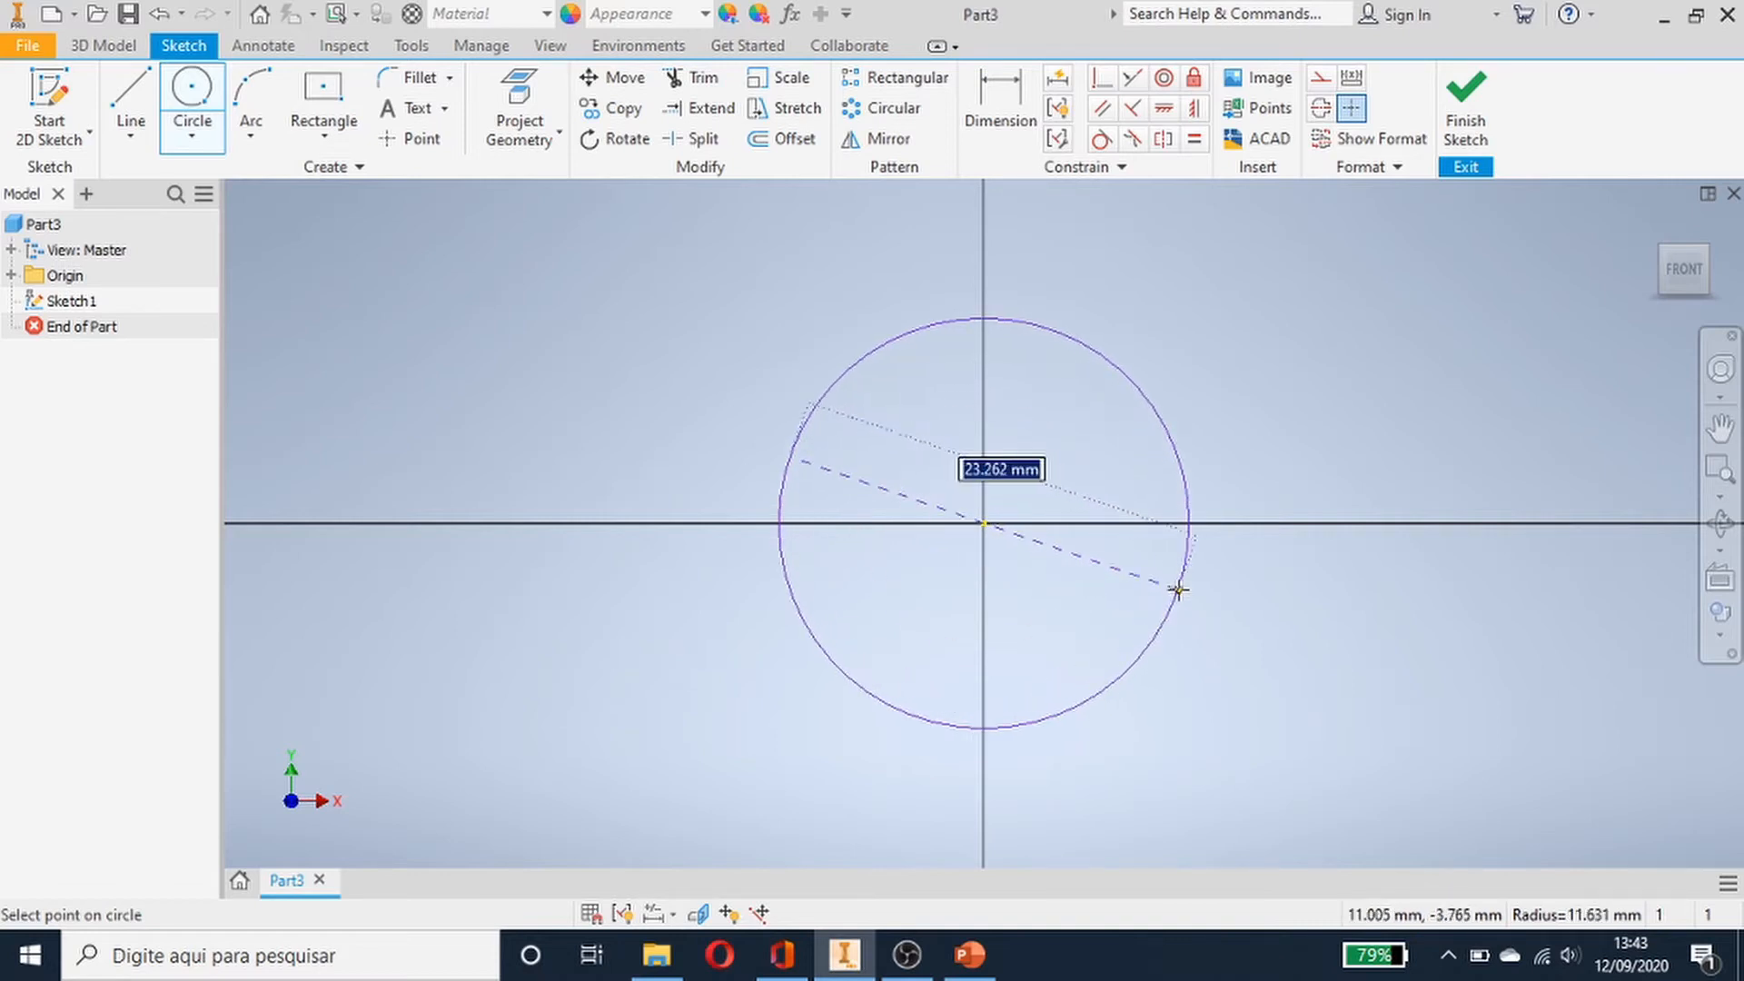
left_click(1176, 589)
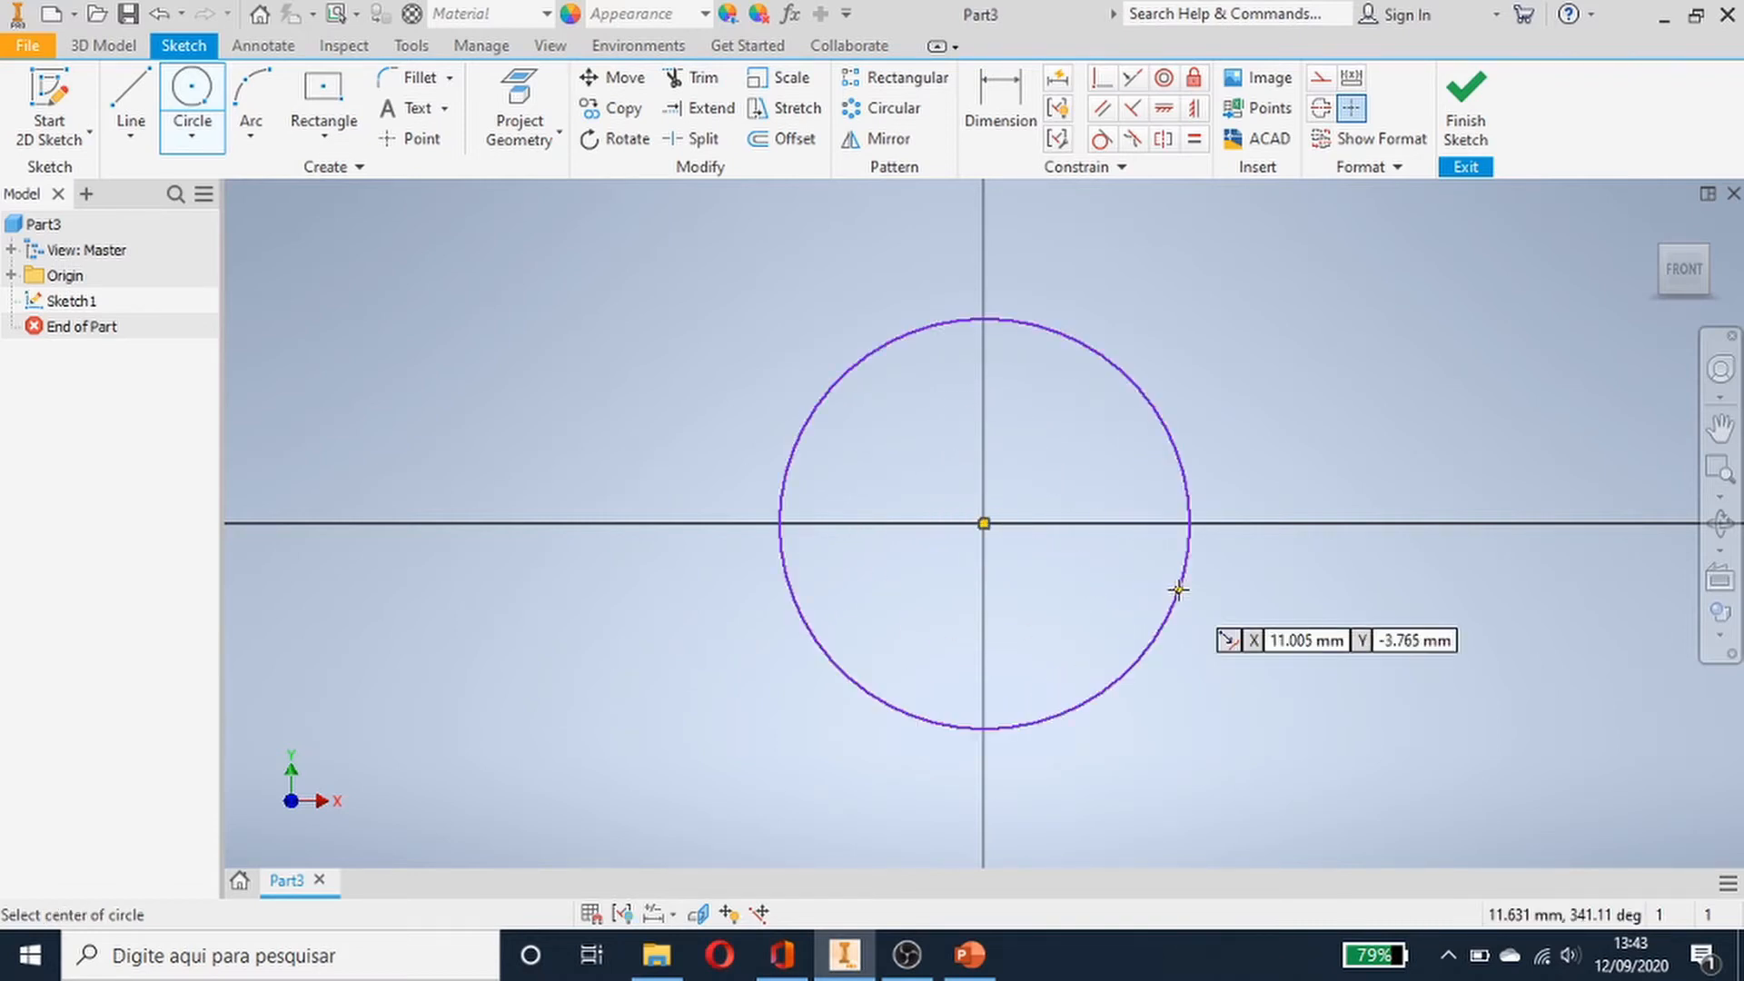
- Dimension the circle's diameter to 100 mm and return to the home isometric view
left_click(1000, 104)
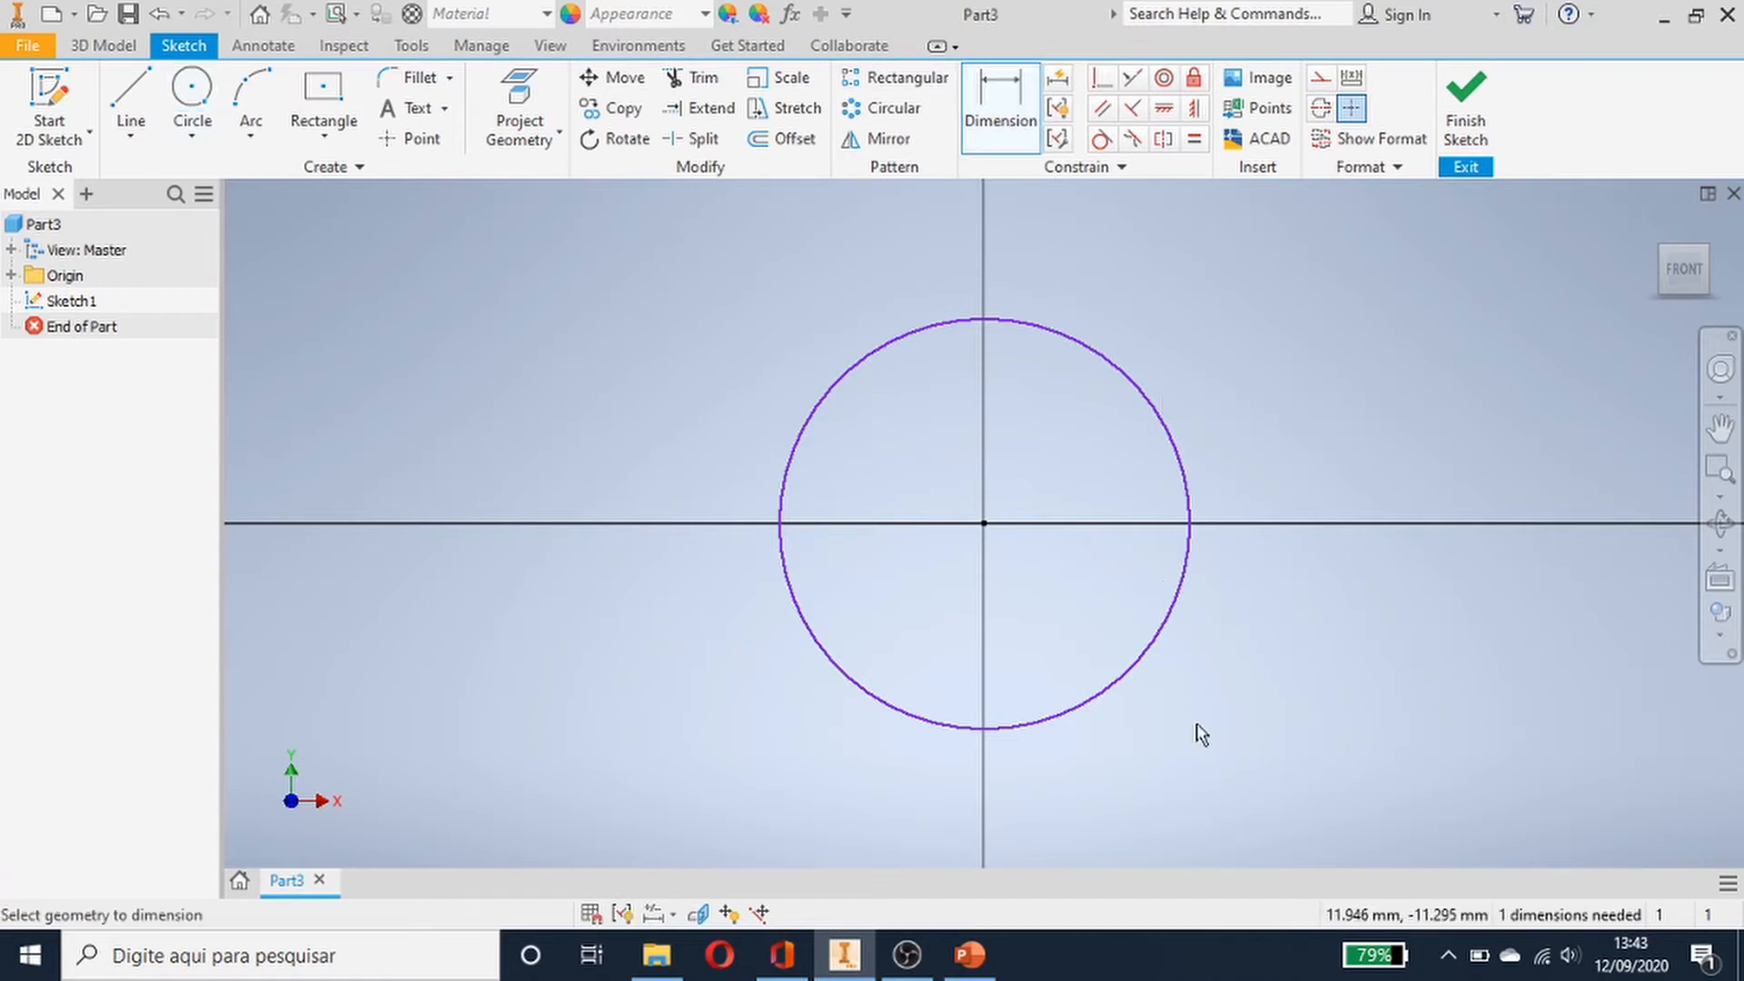
left_click(1189, 491)
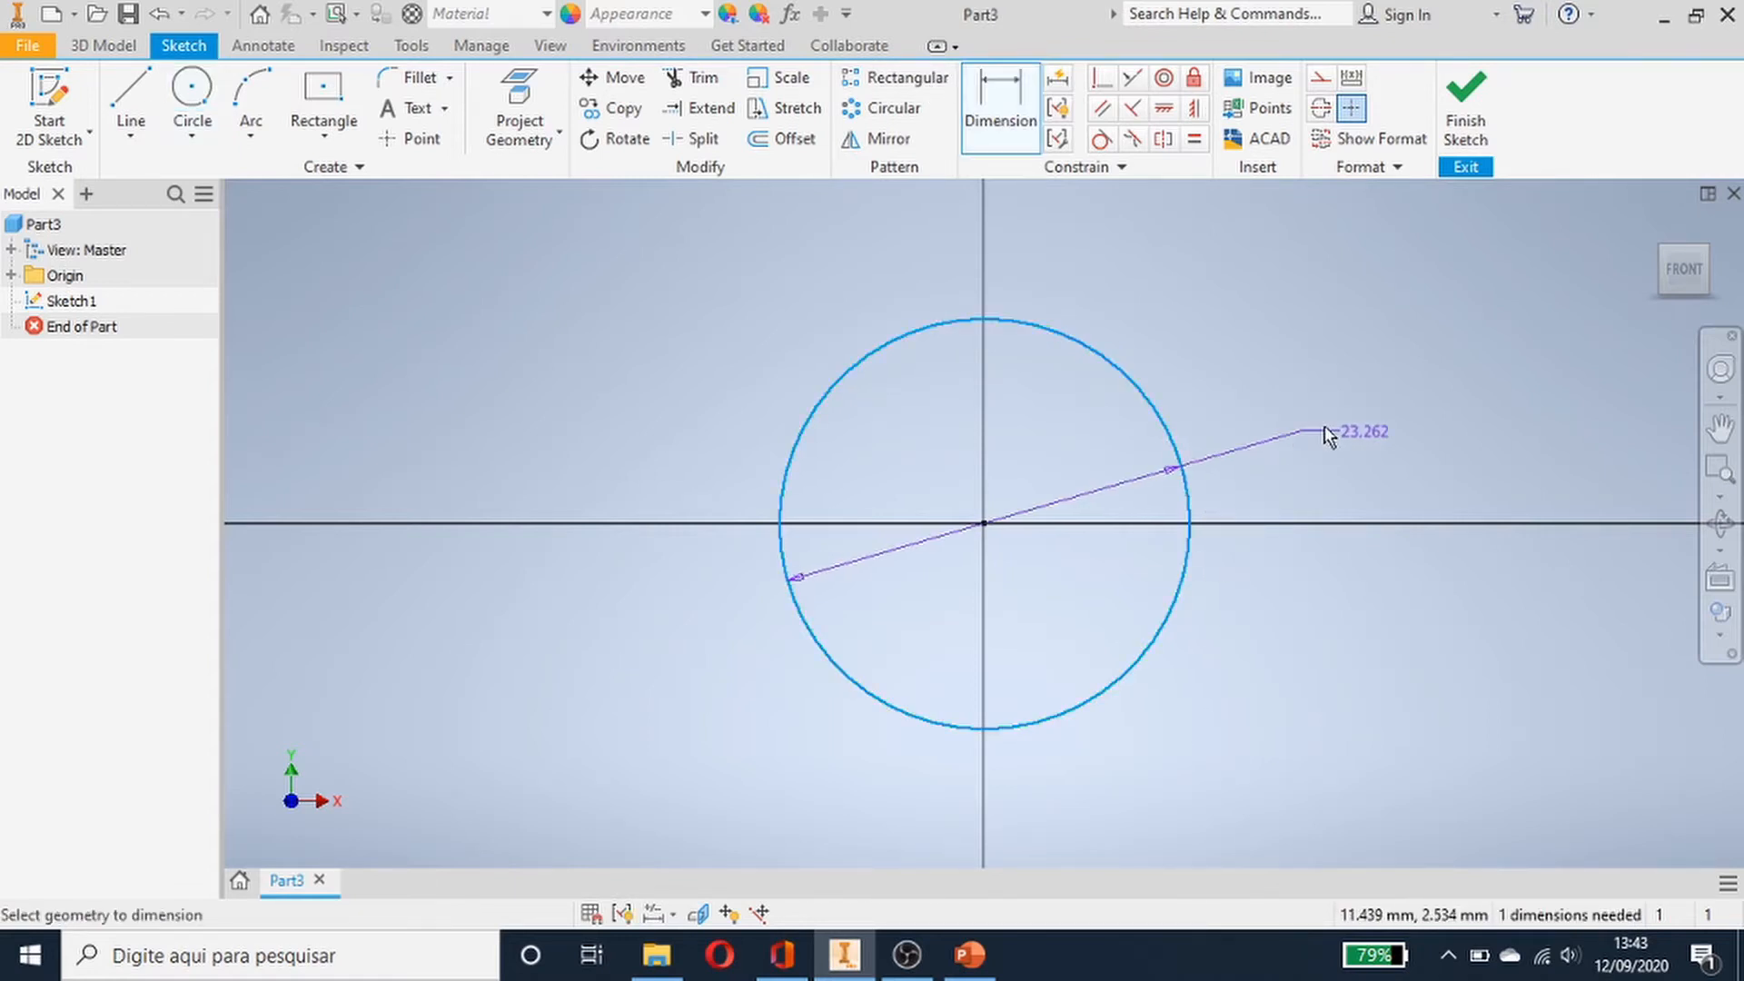
left_click(1475, 380)
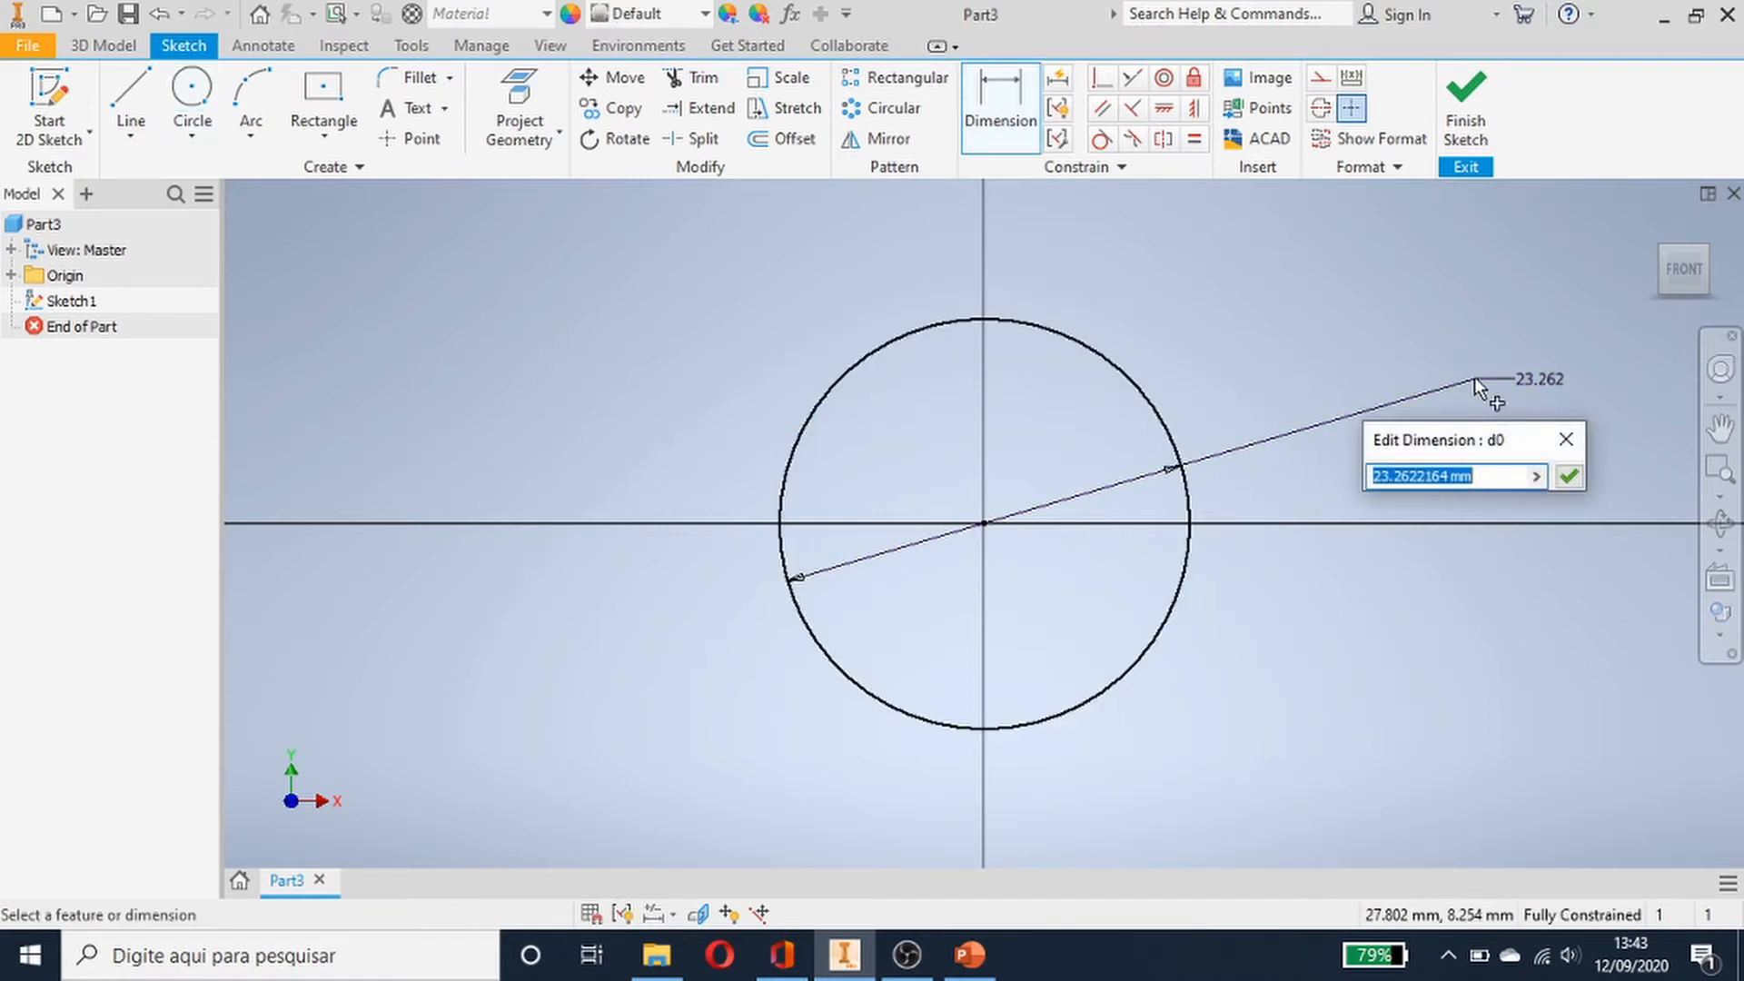
type("300")
key("Return")
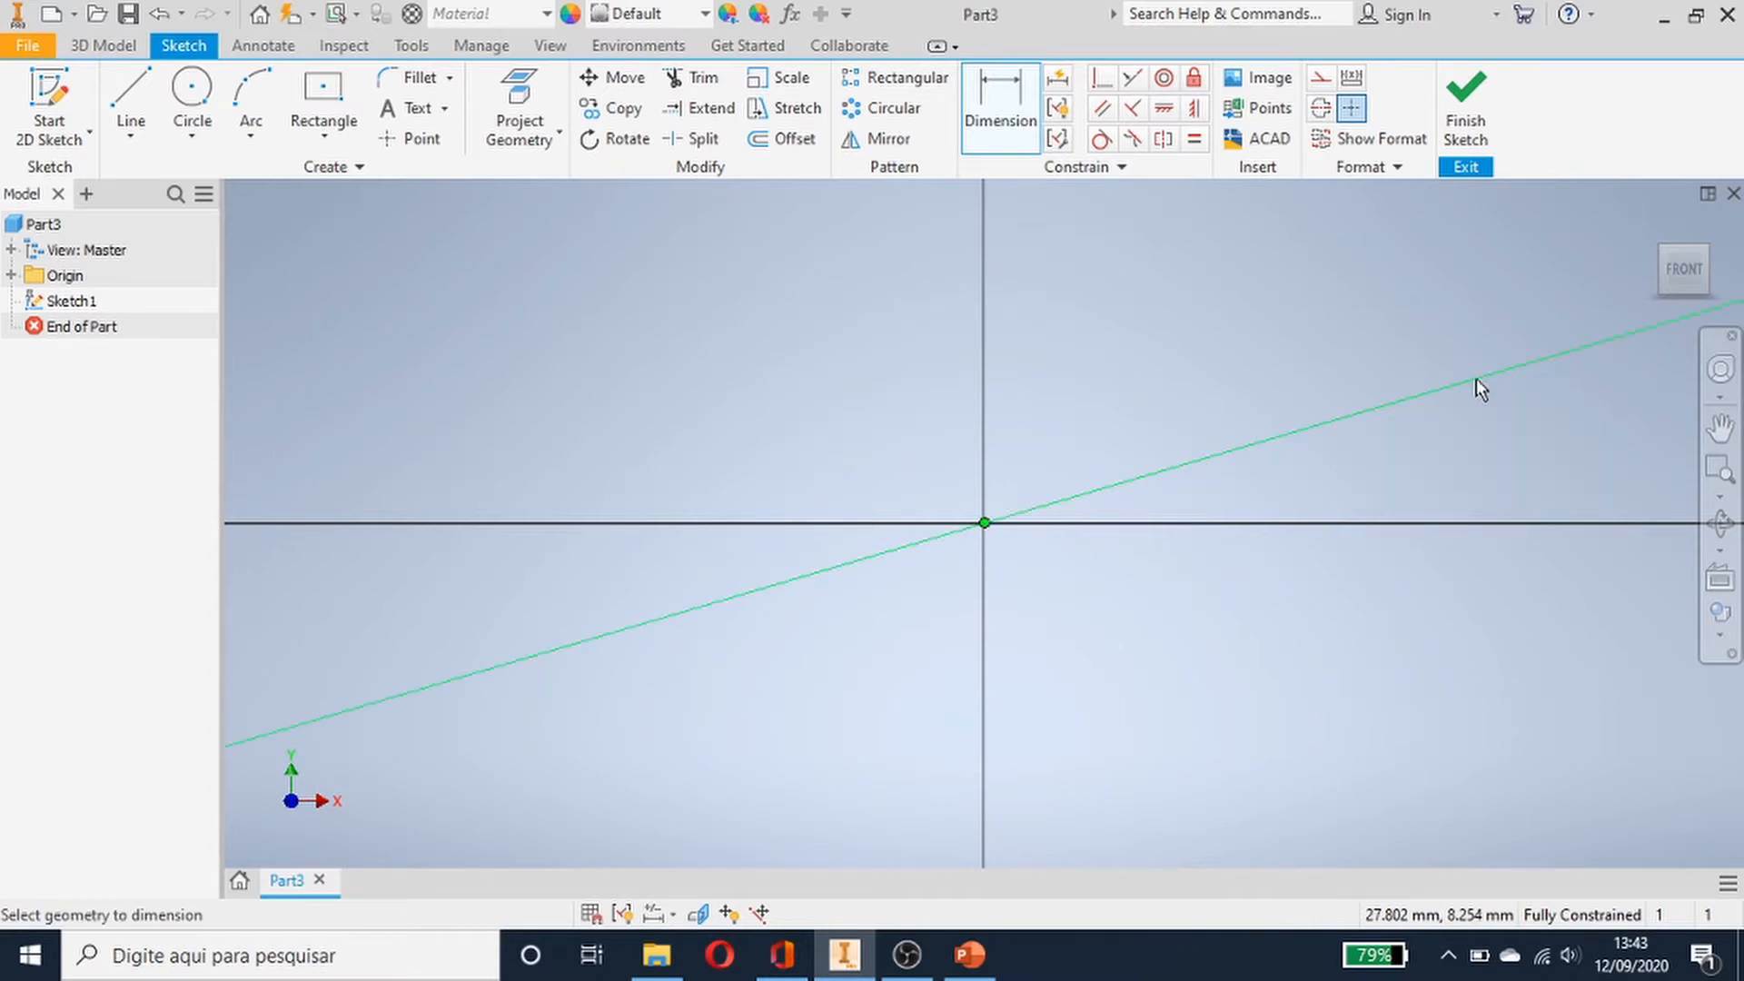
left_click(1680, 282)
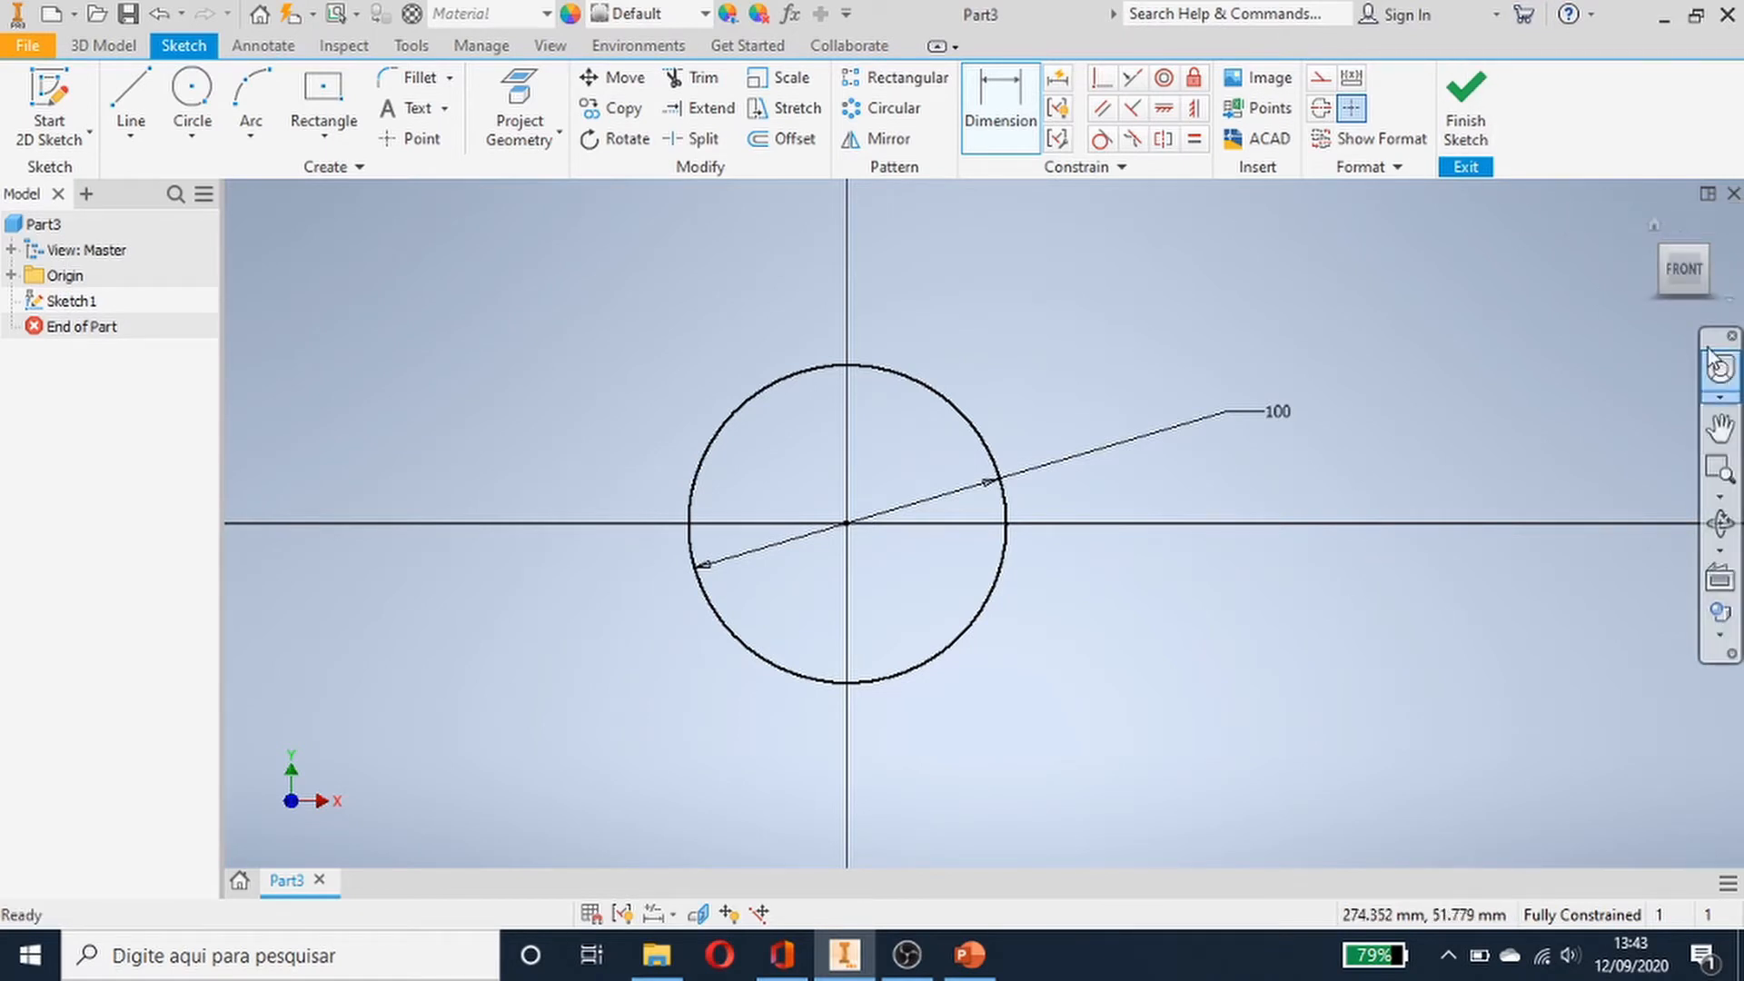
left_click(1653, 222)
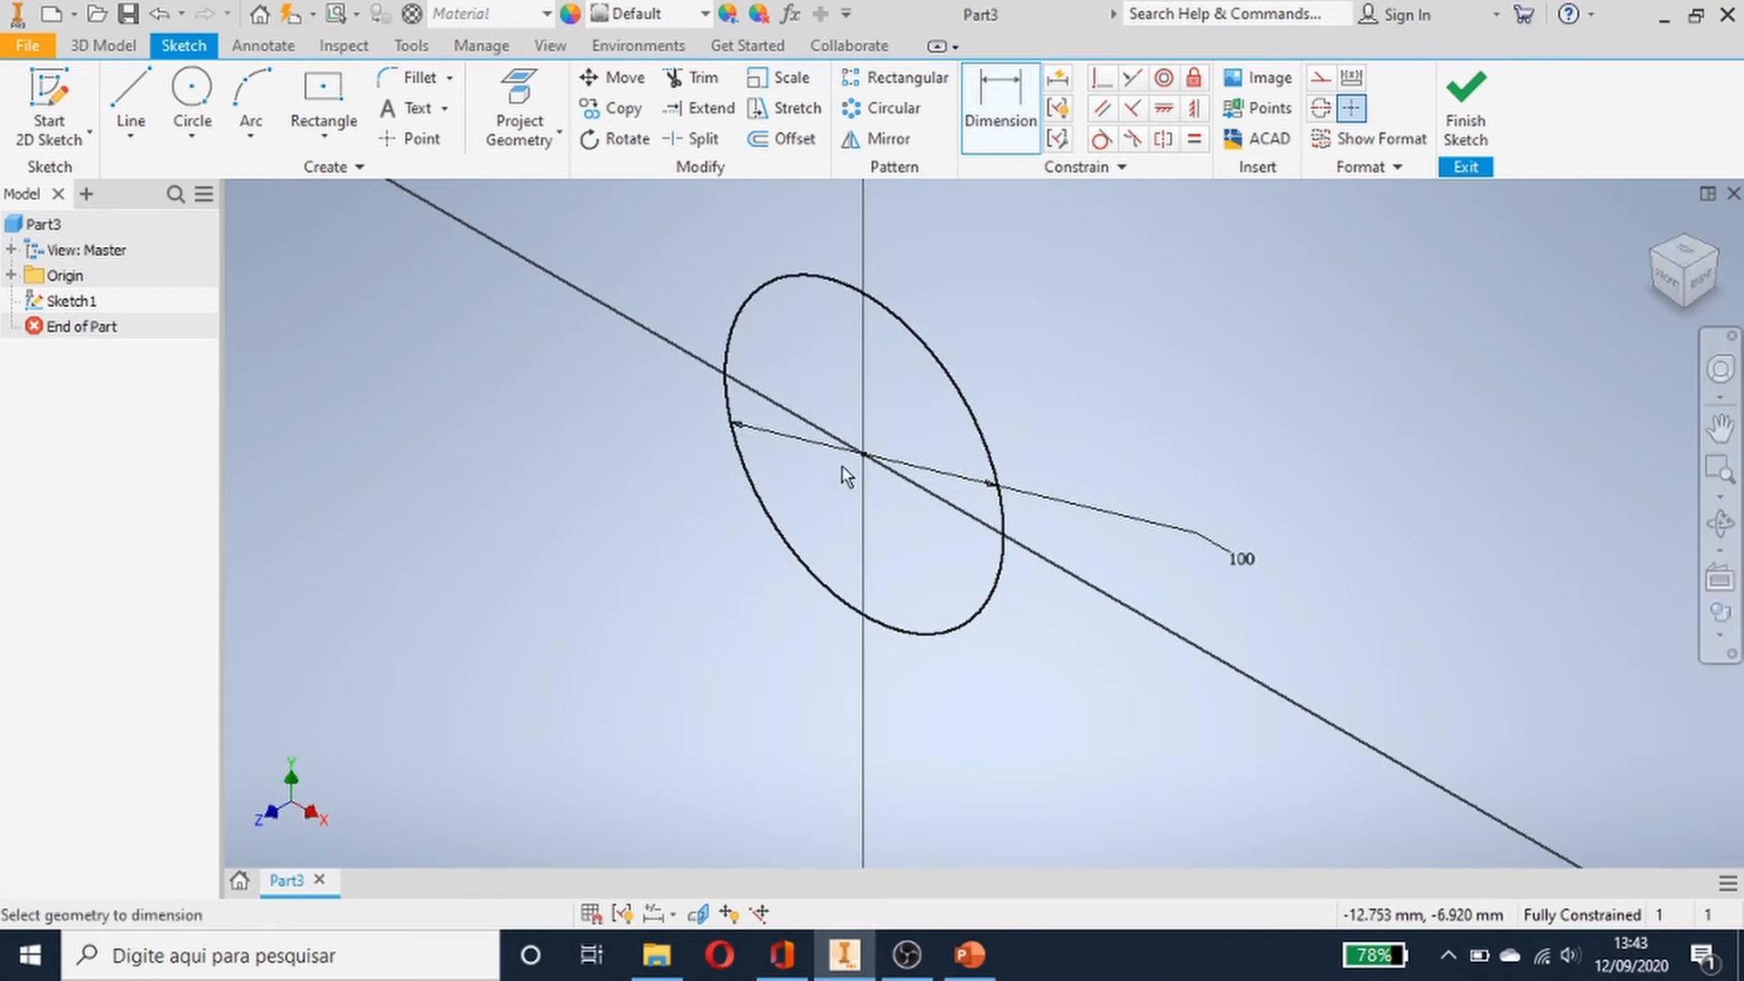
- Finish the sketch and turn on visibility of the XY origin plane
left_click(1466, 101)
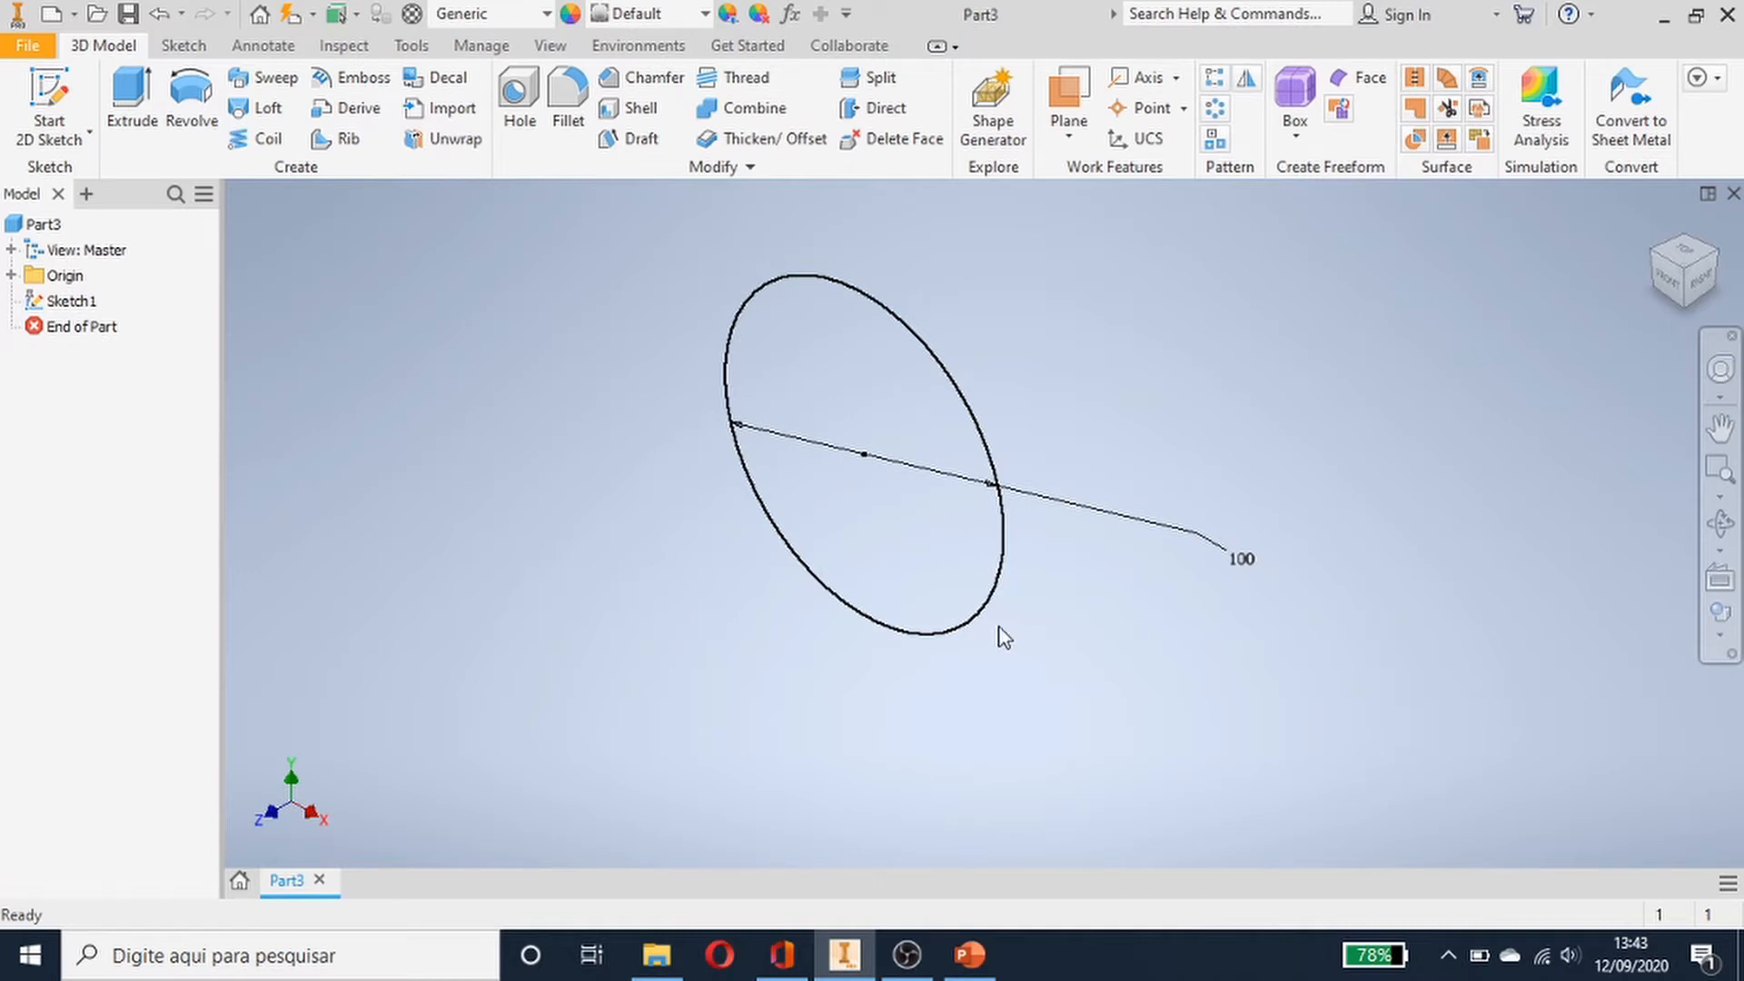
left_click(11, 275)
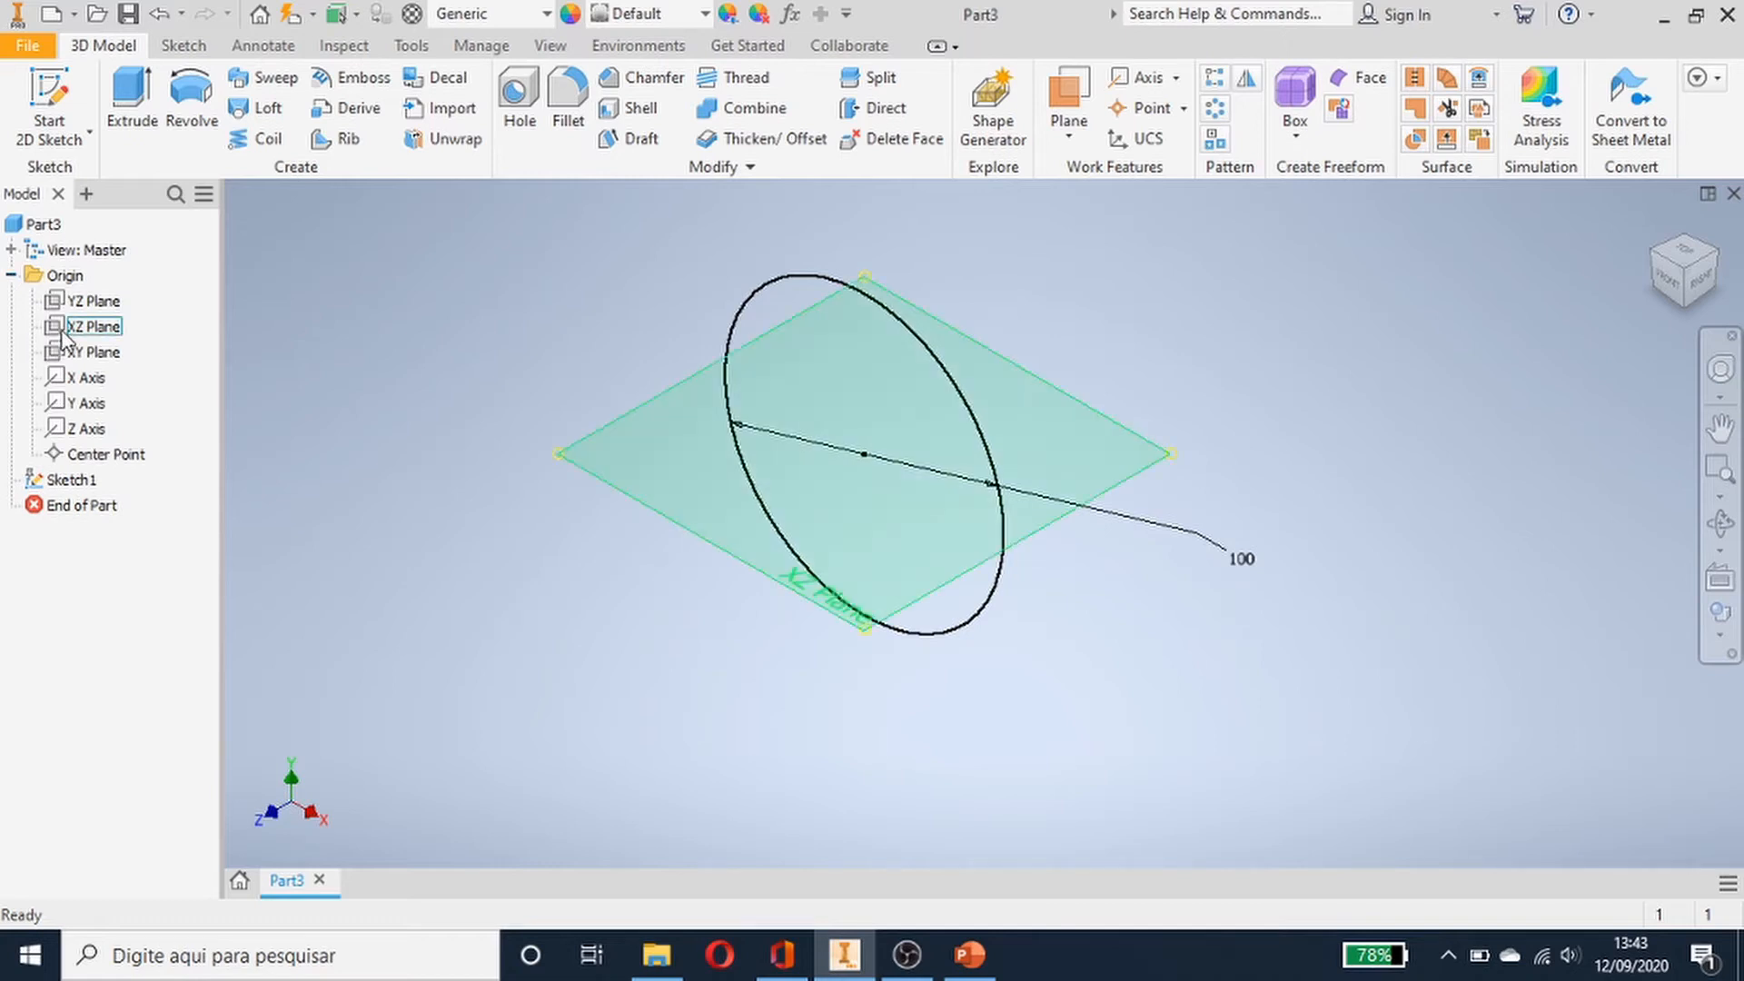
left_click(11, 275)
left_click(11, 275)
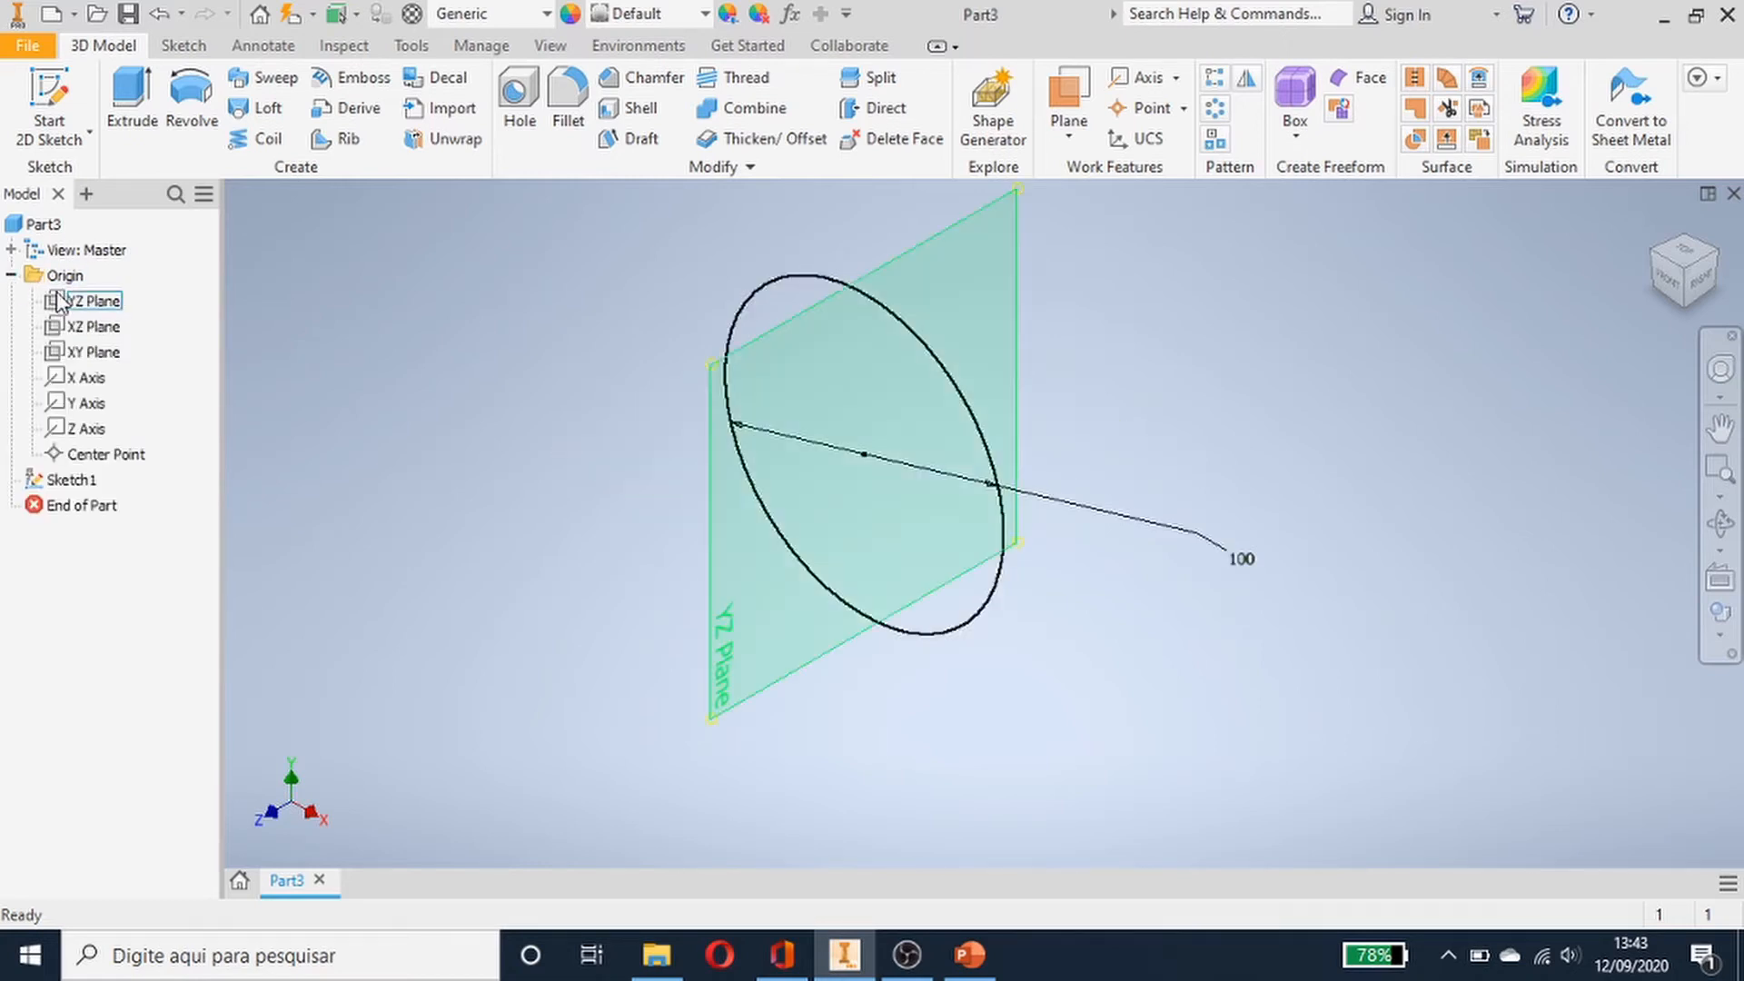
left_click(91, 355)
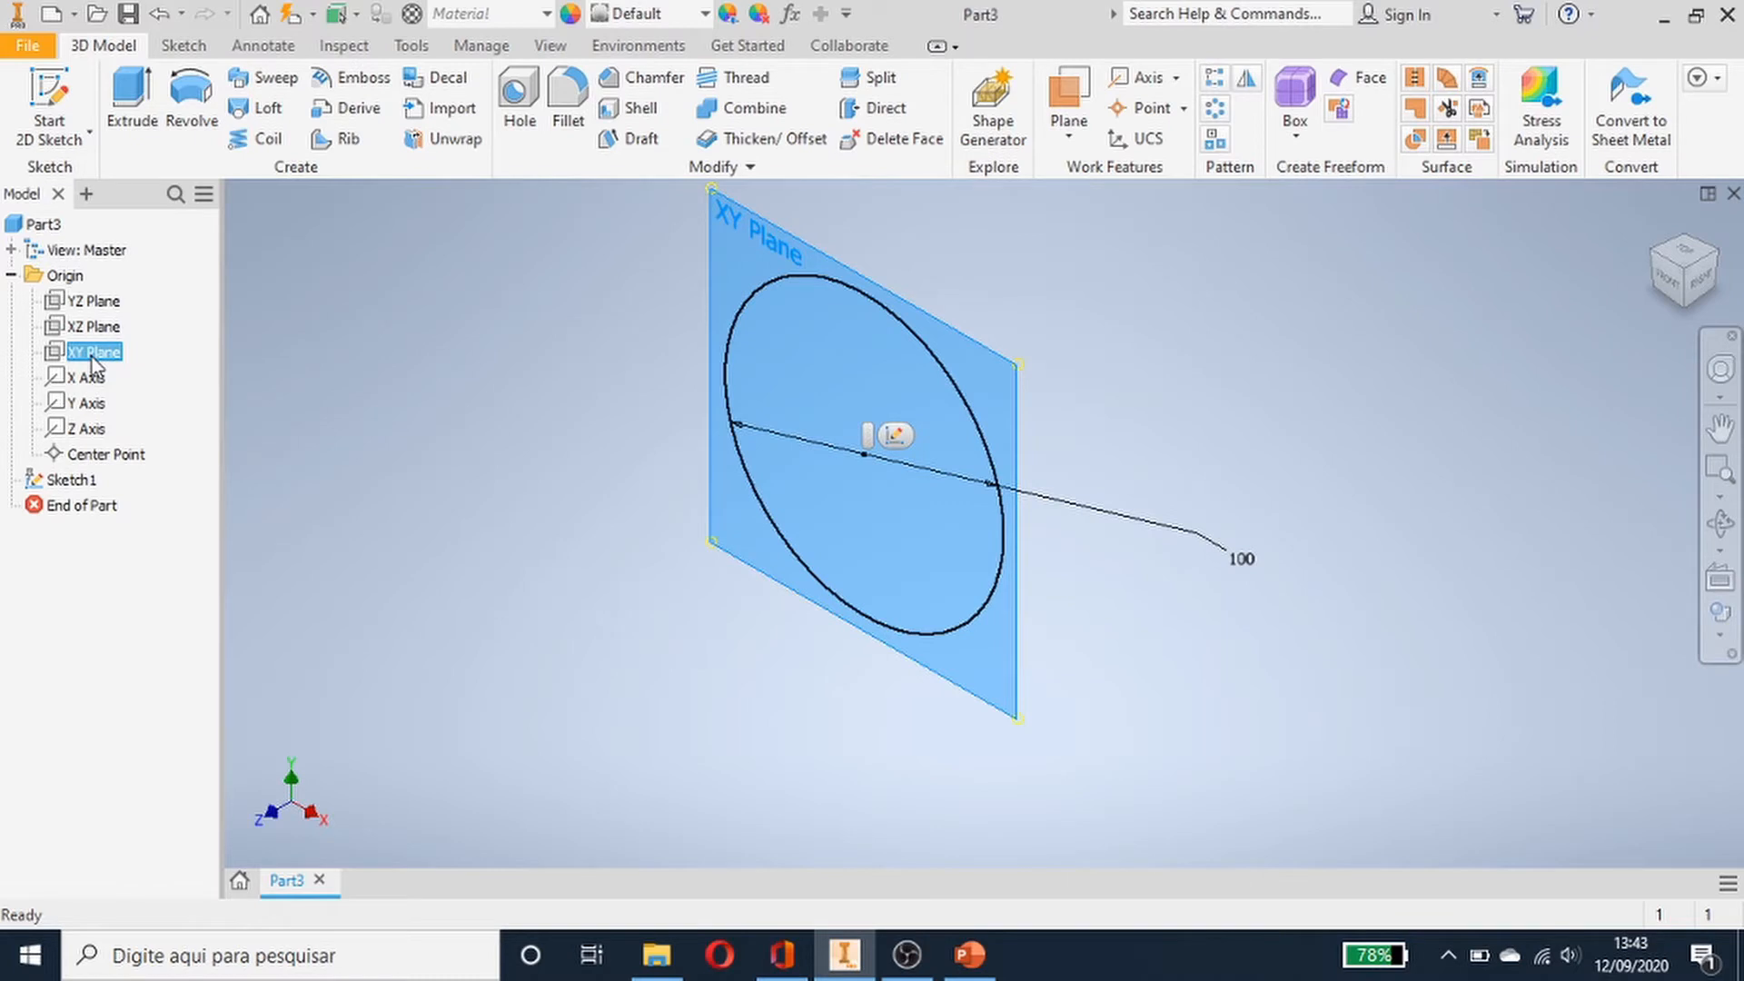
right_click(91, 357)
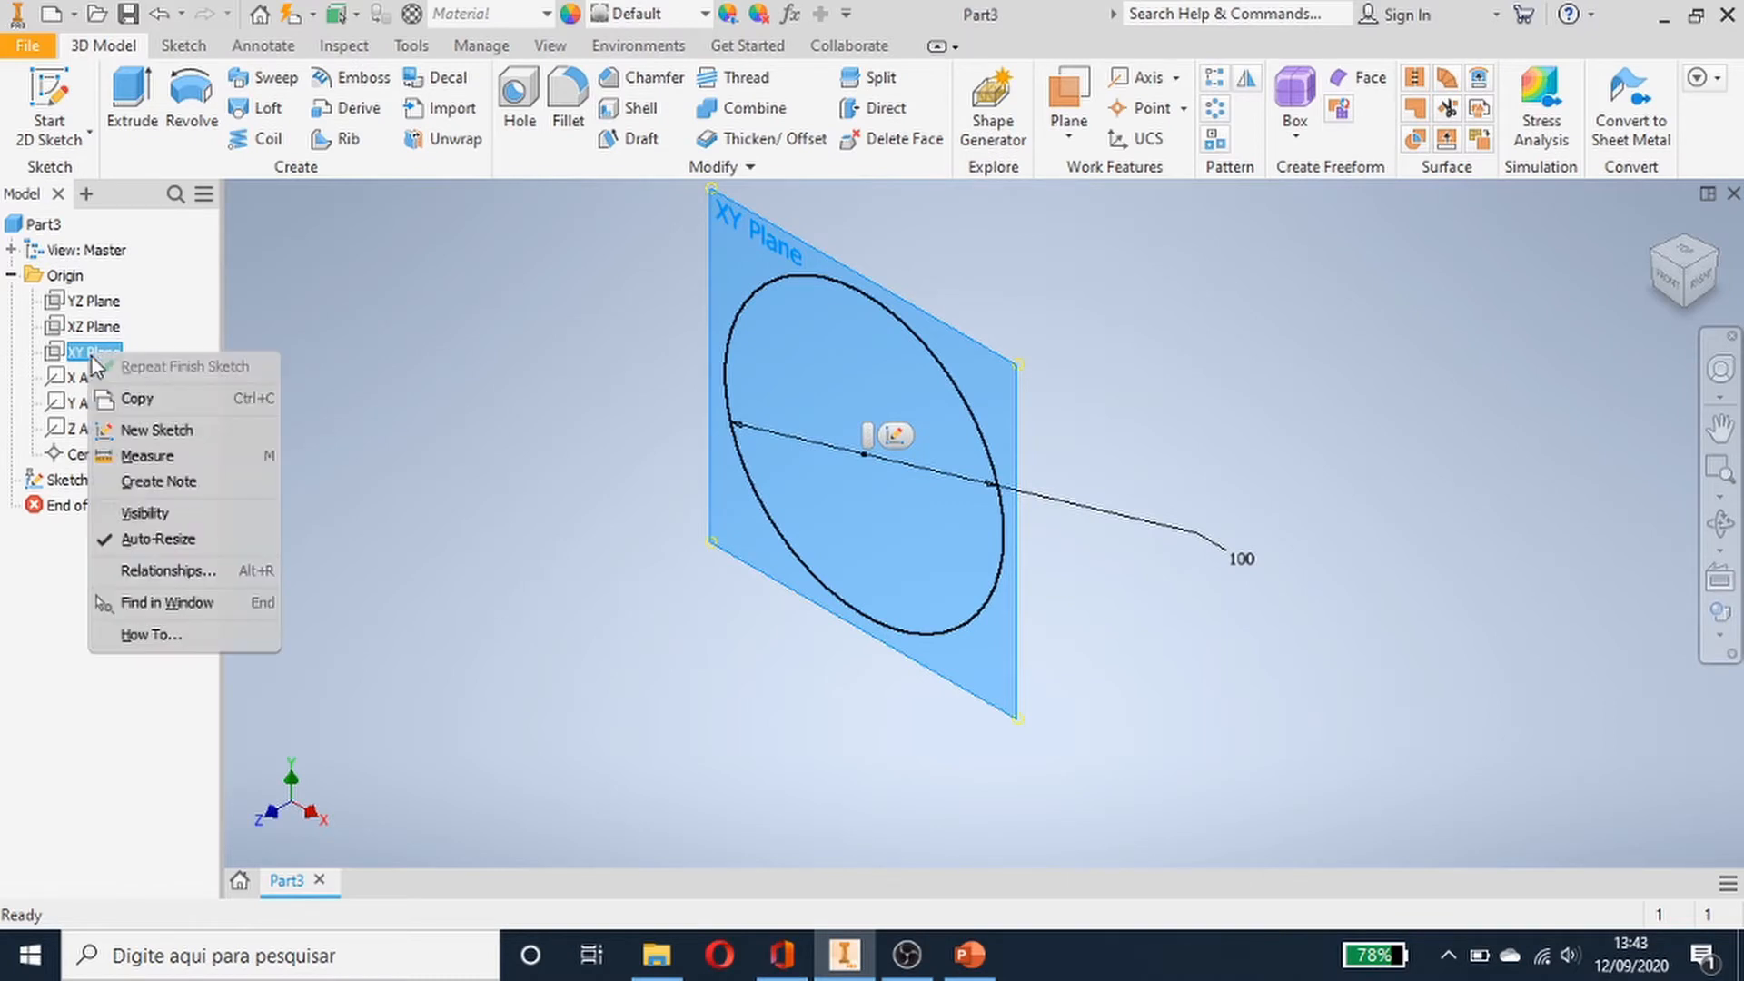
left_click(184, 522)
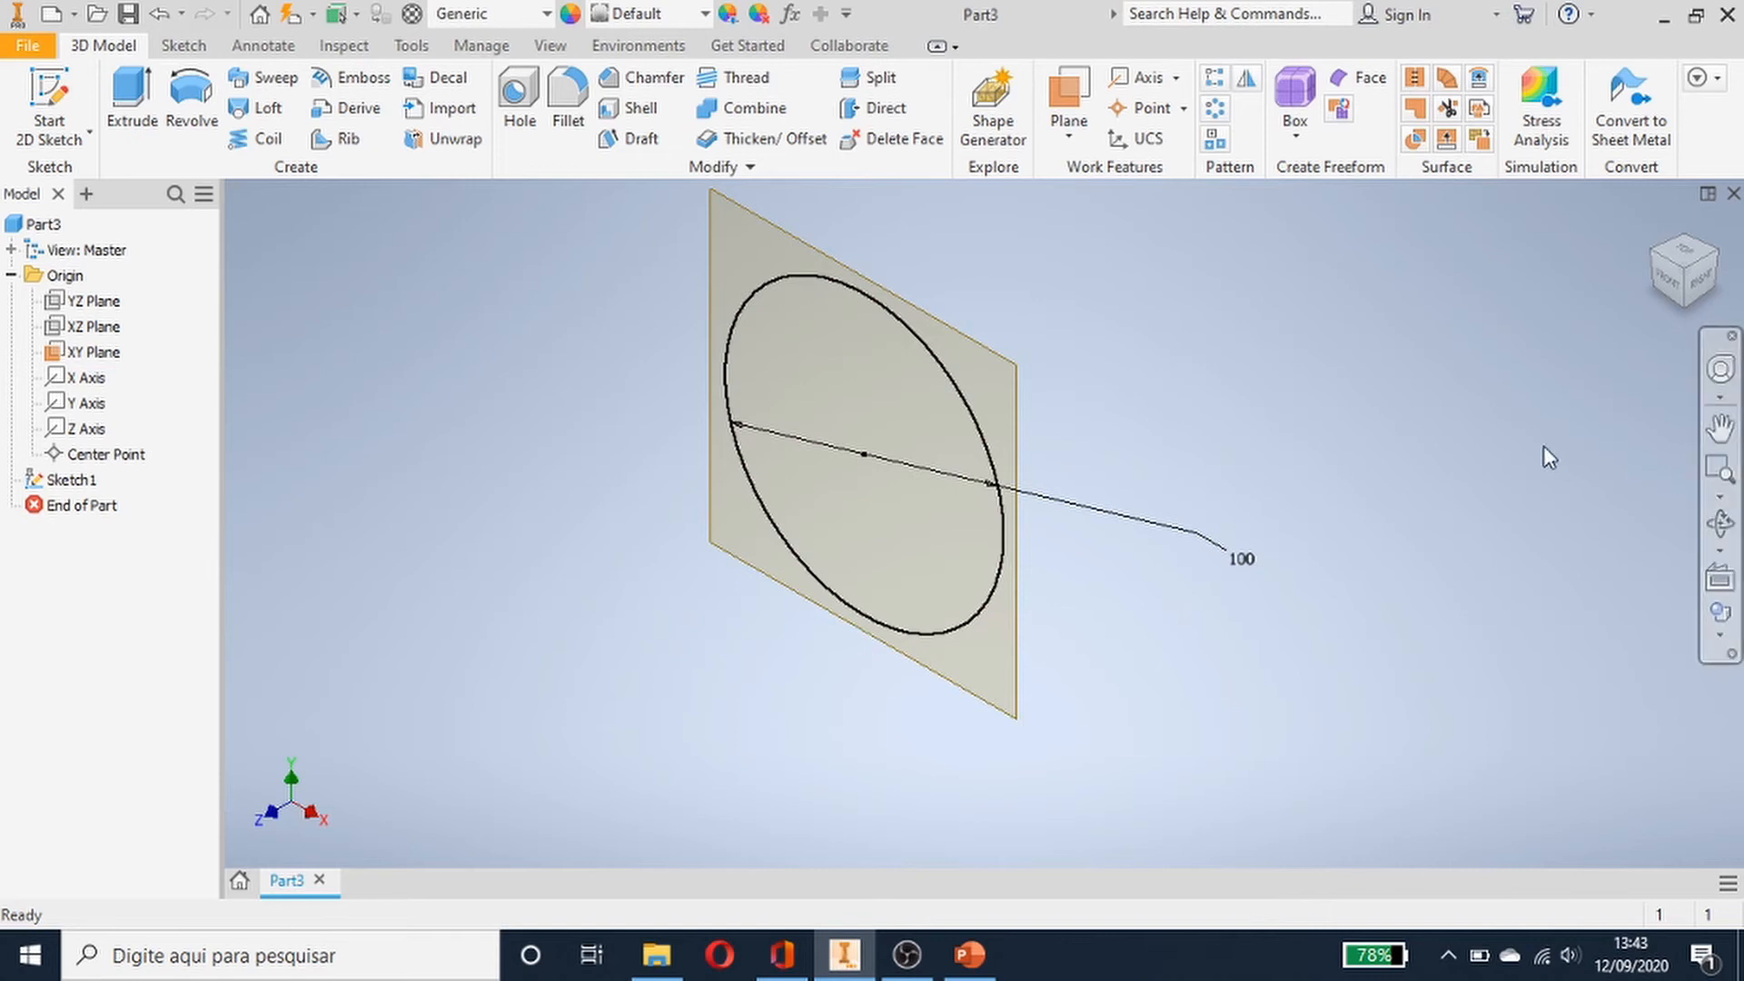
- Create a work plane offset -50 mm from the XY plane
middle_click_drag(1544, 445, 1286, 579)
left_click_drag(1359, 536, 1370, 537)
key("Escape")
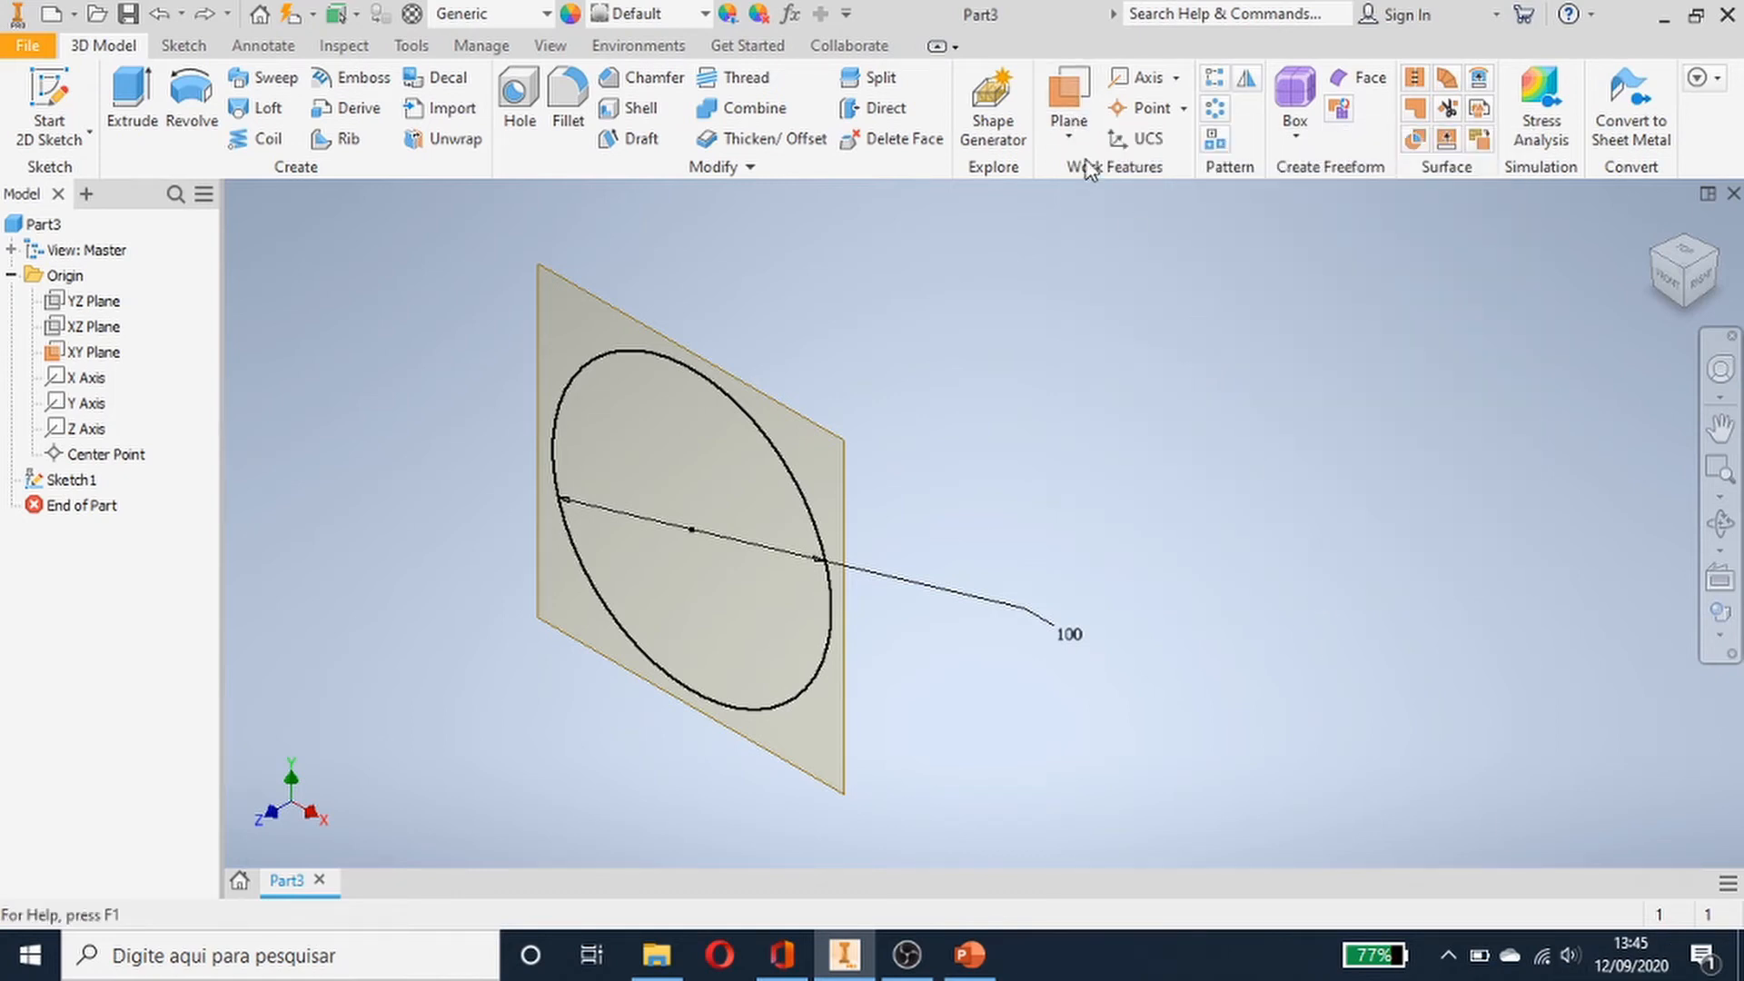
left_click(1072, 132)
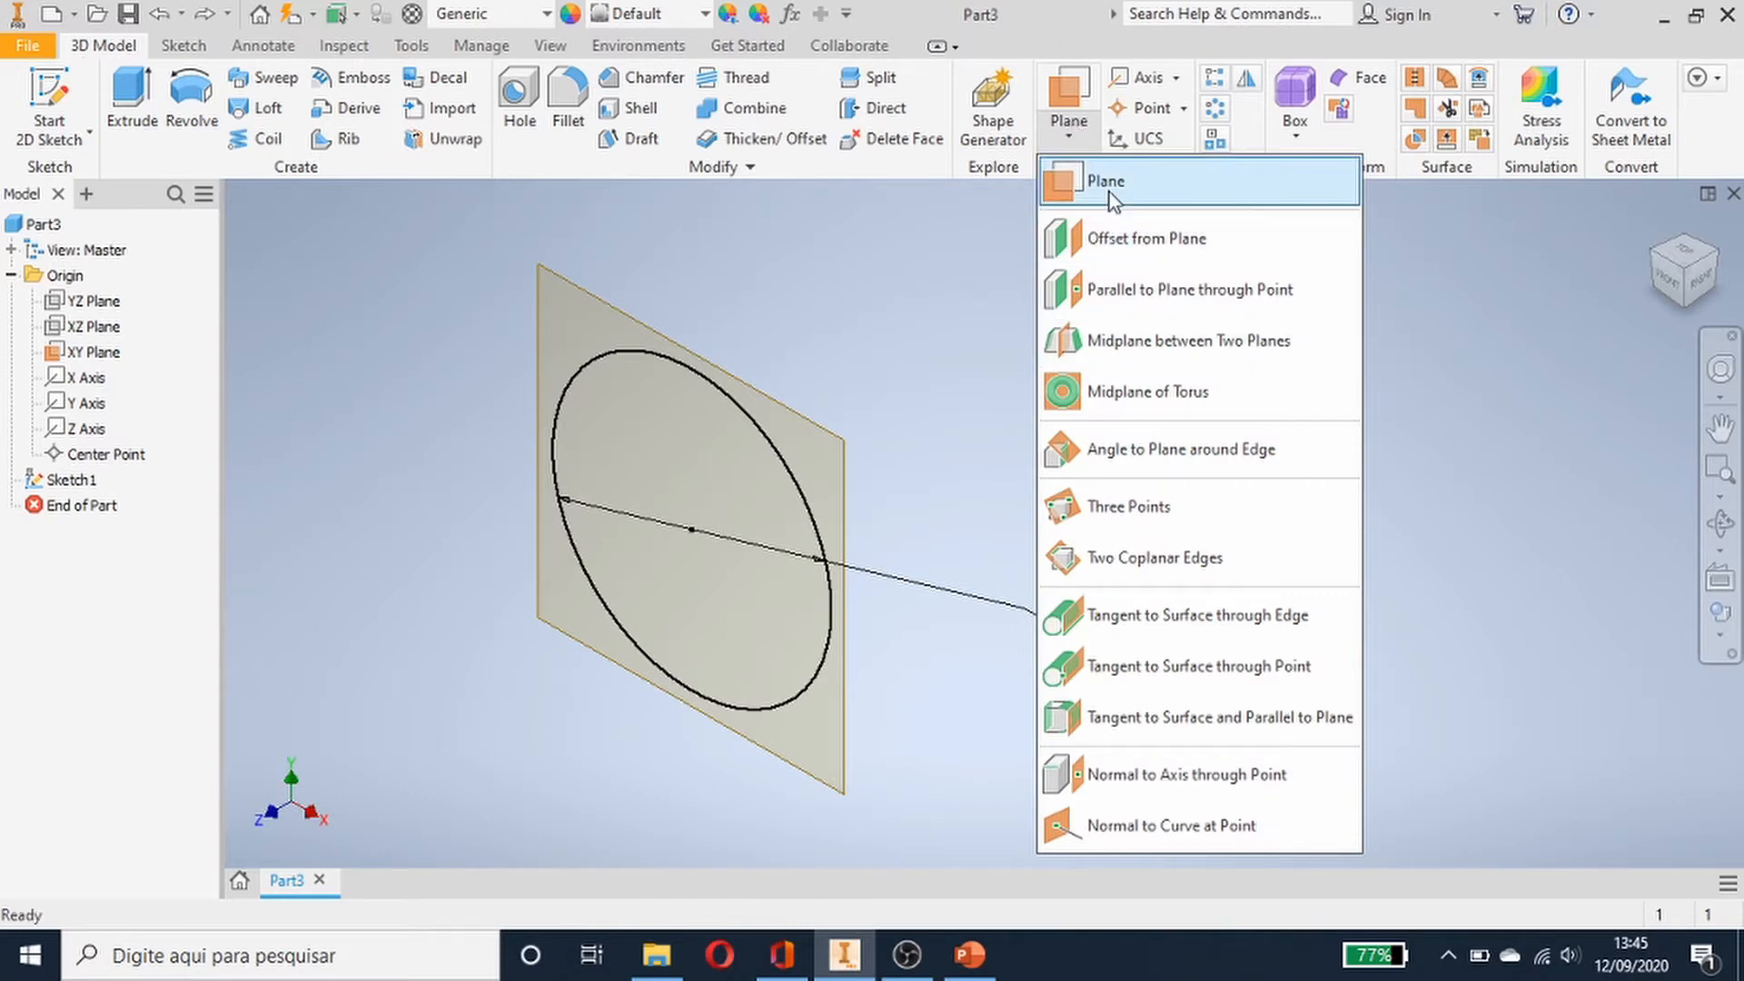
left_click(1139, 245)
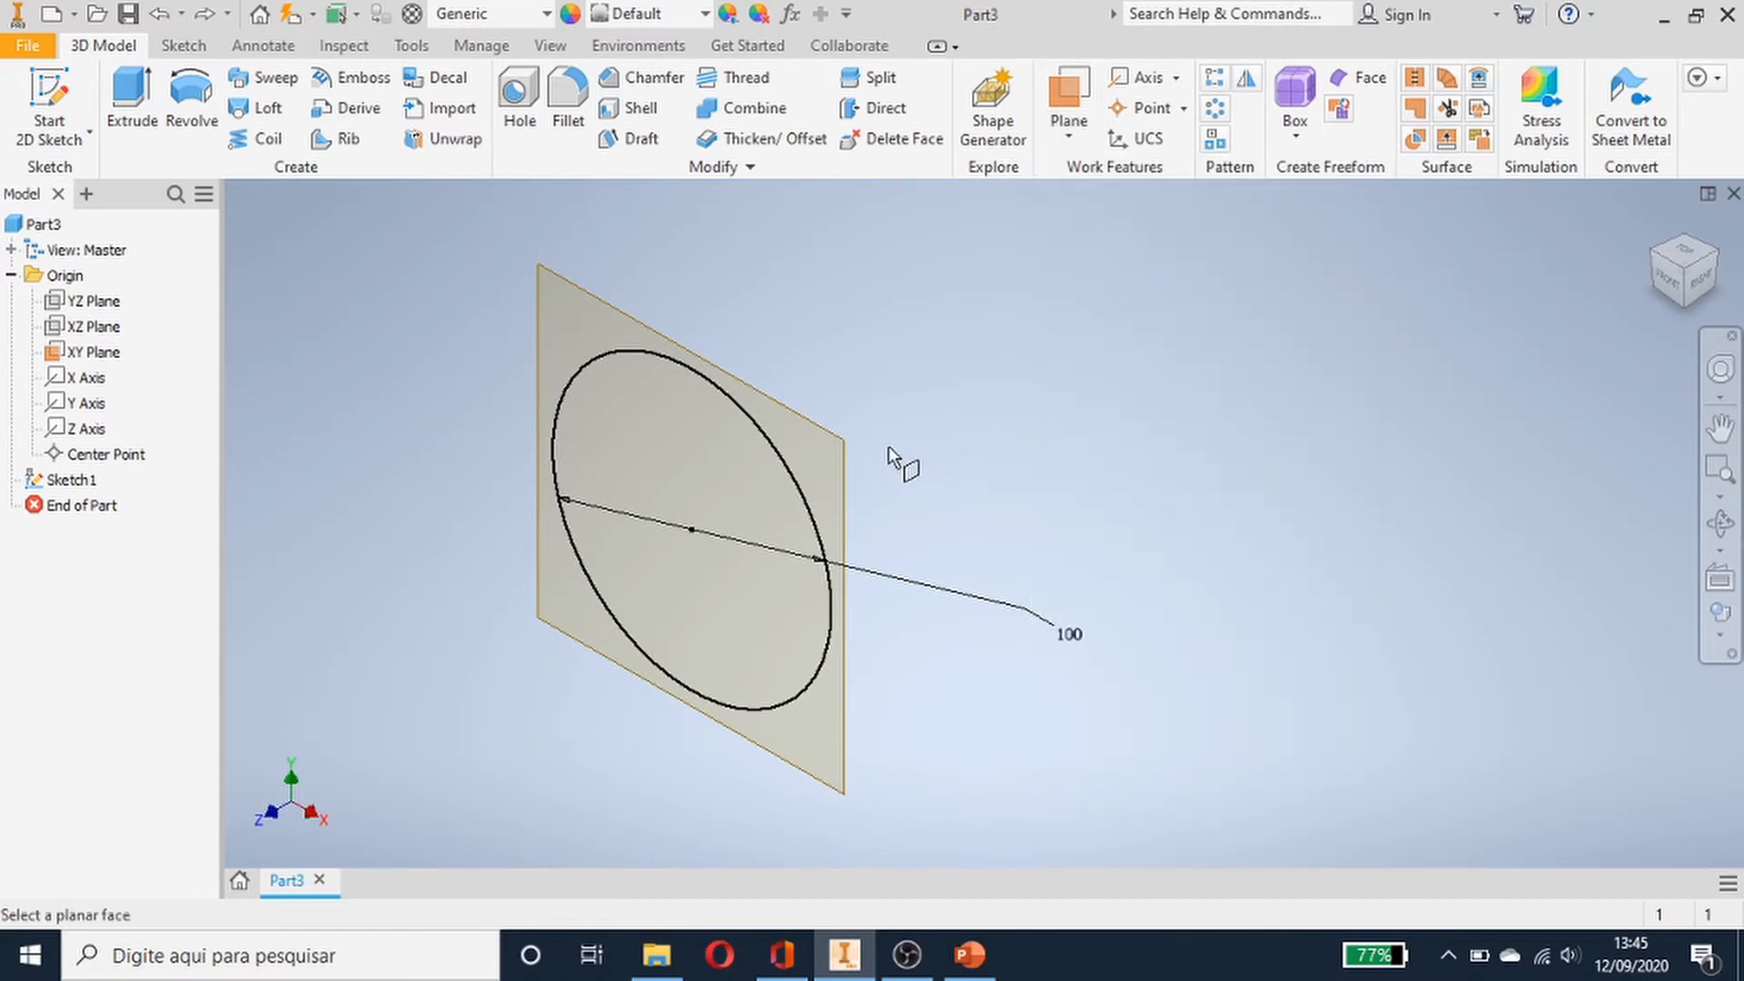
left_click_drag(849, 458, 964, 422)
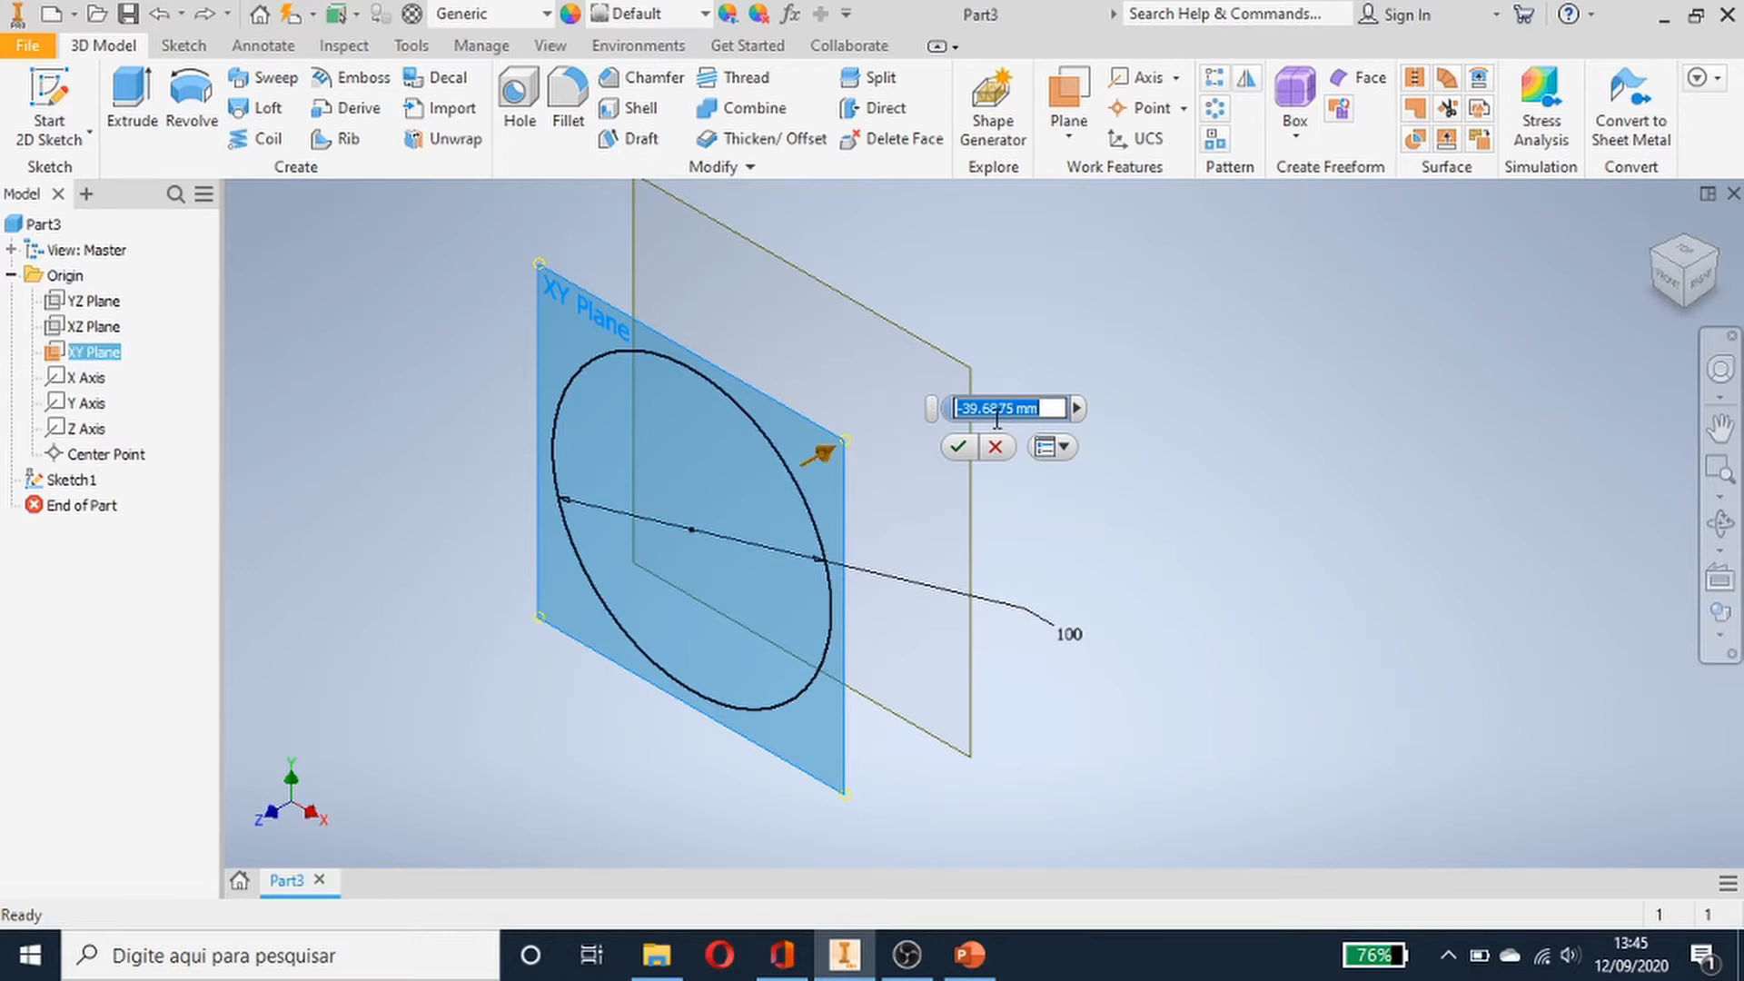
type("-50")
key("Return")
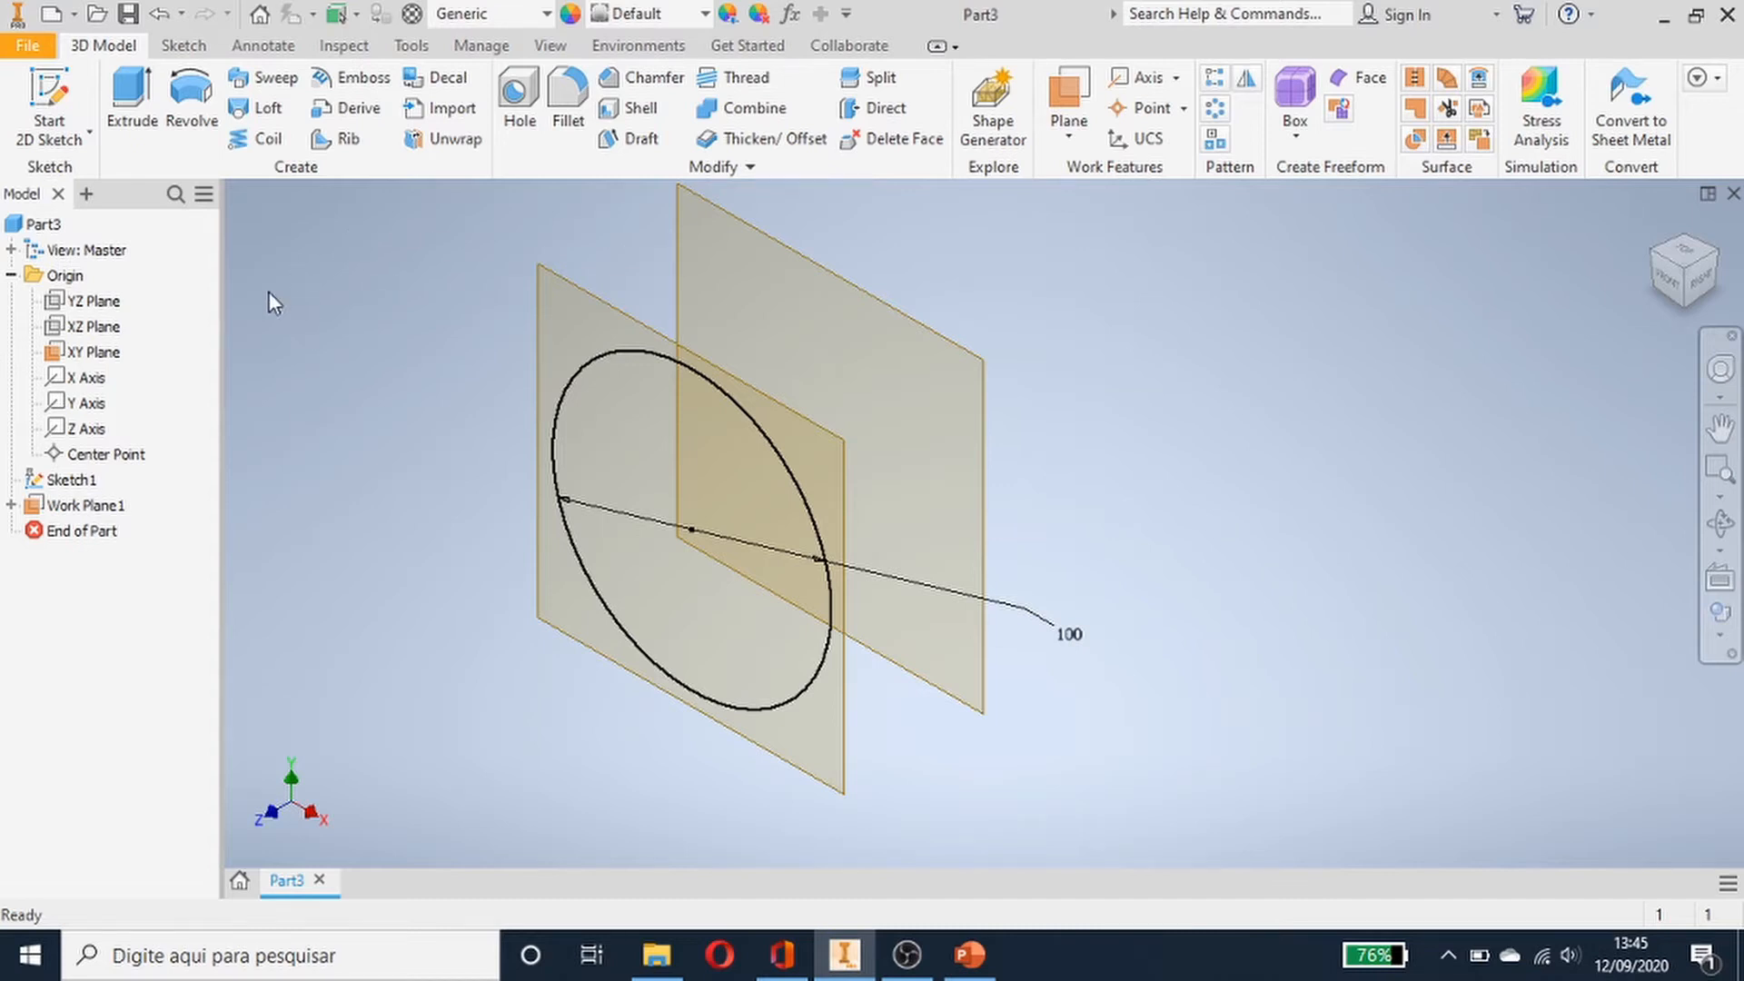
- Rename the new work plane to plano1
left_click(84, 506)
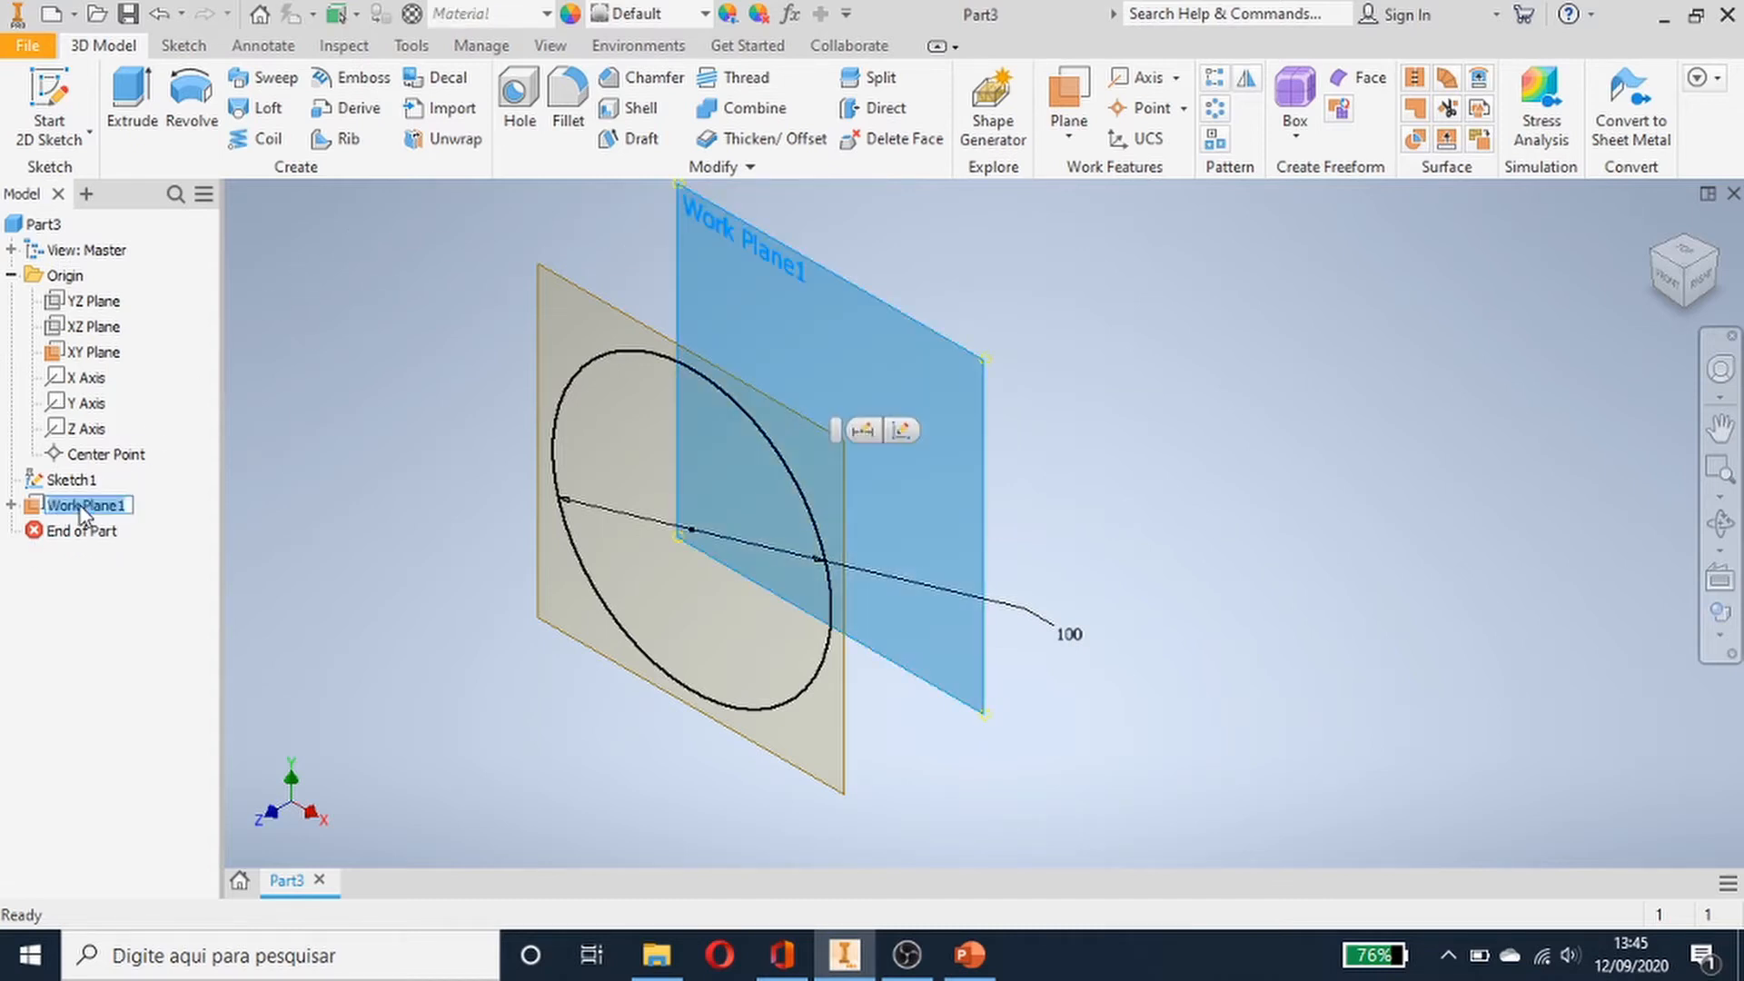
type("plano1")
key("Return")
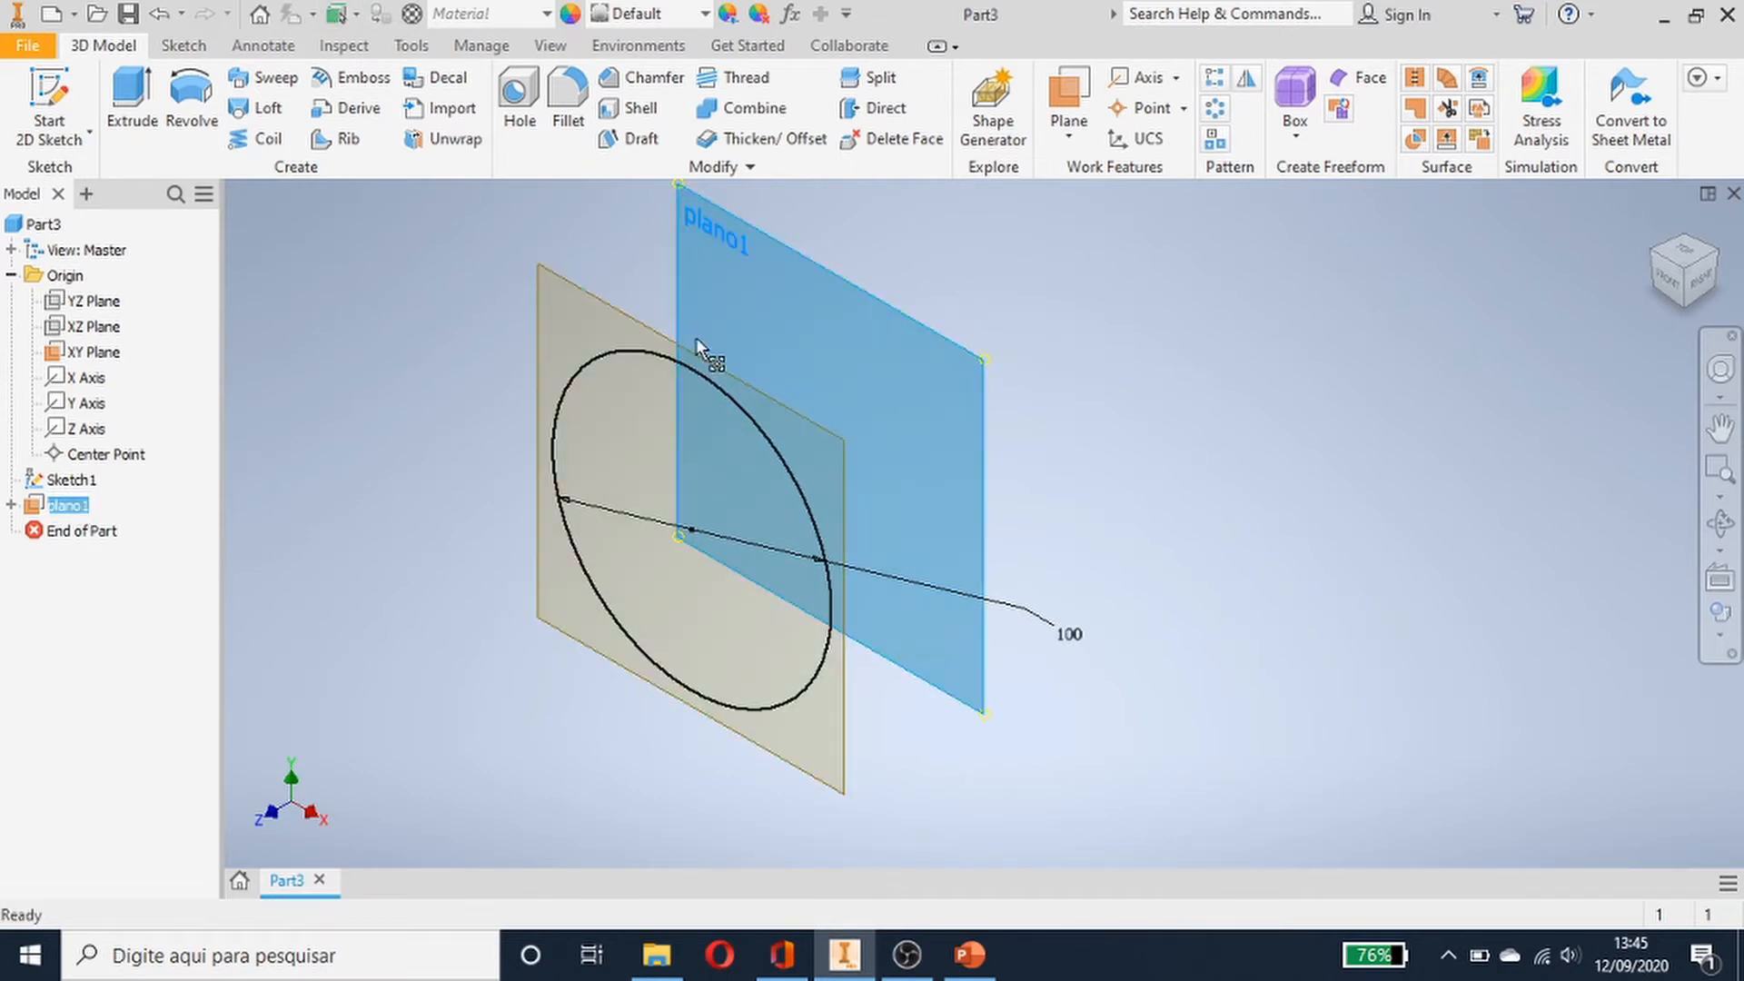
- Create a second work plane offset -50 mm from plano1
middle_click_drag(1557, 418, 1506, 583)
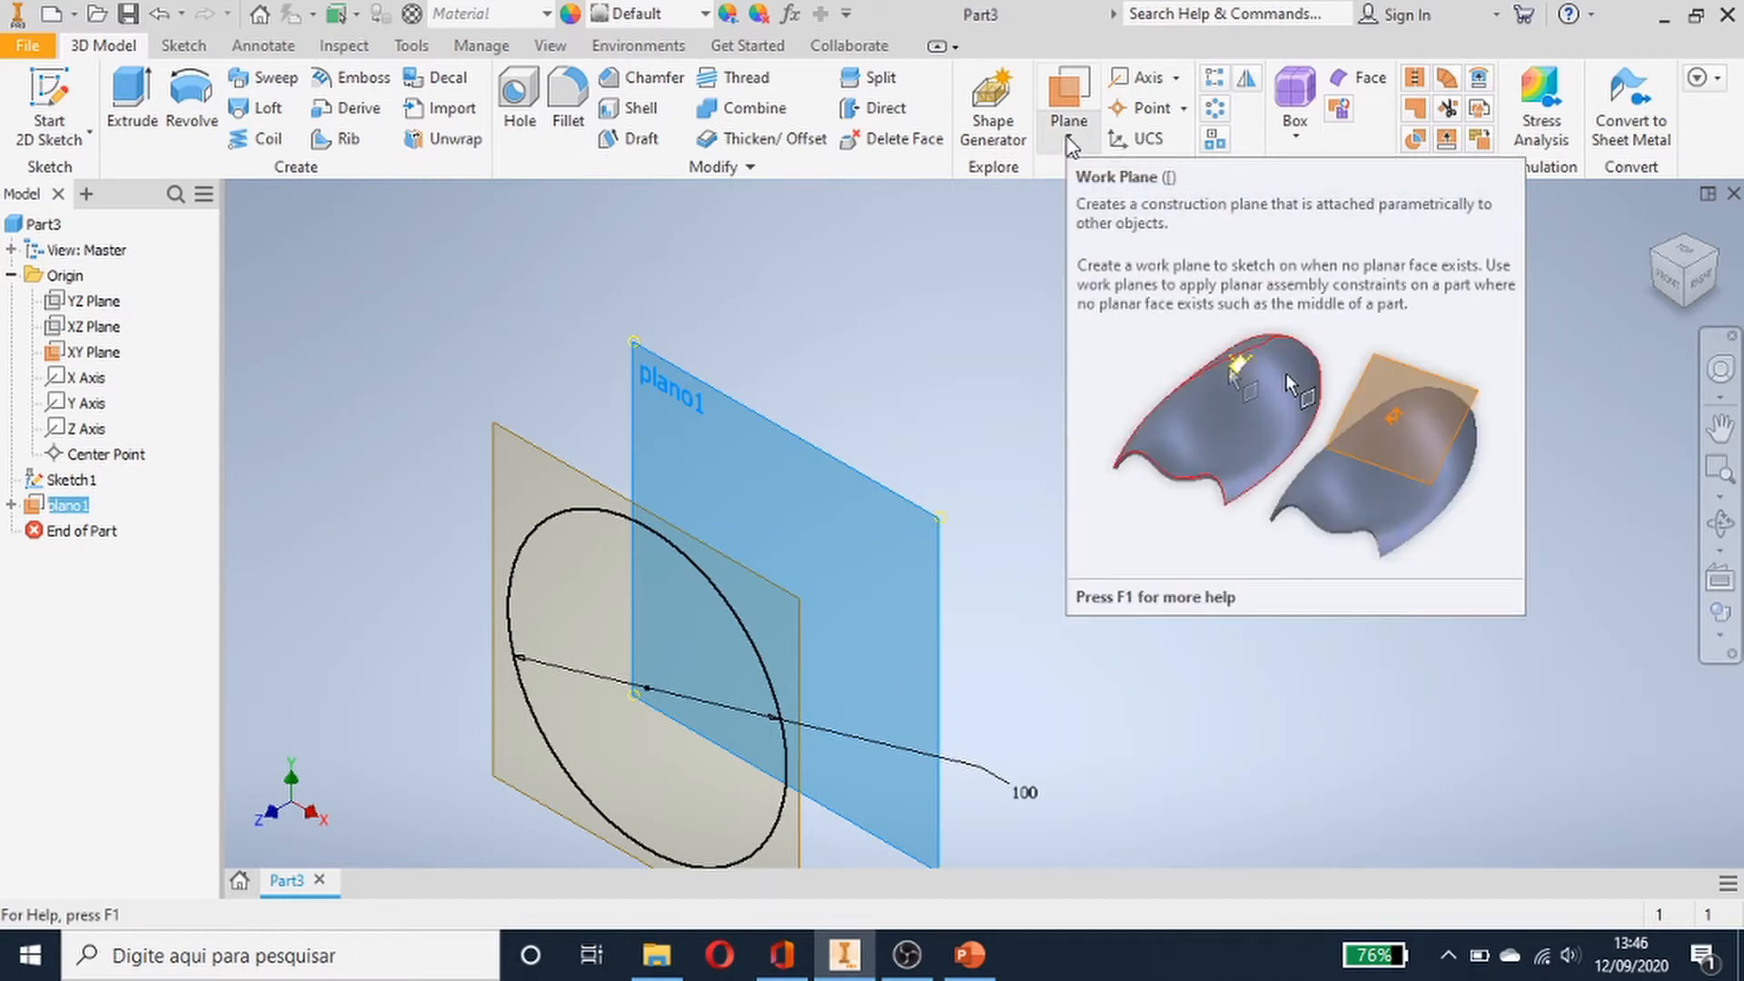
left_click(1068, 138)
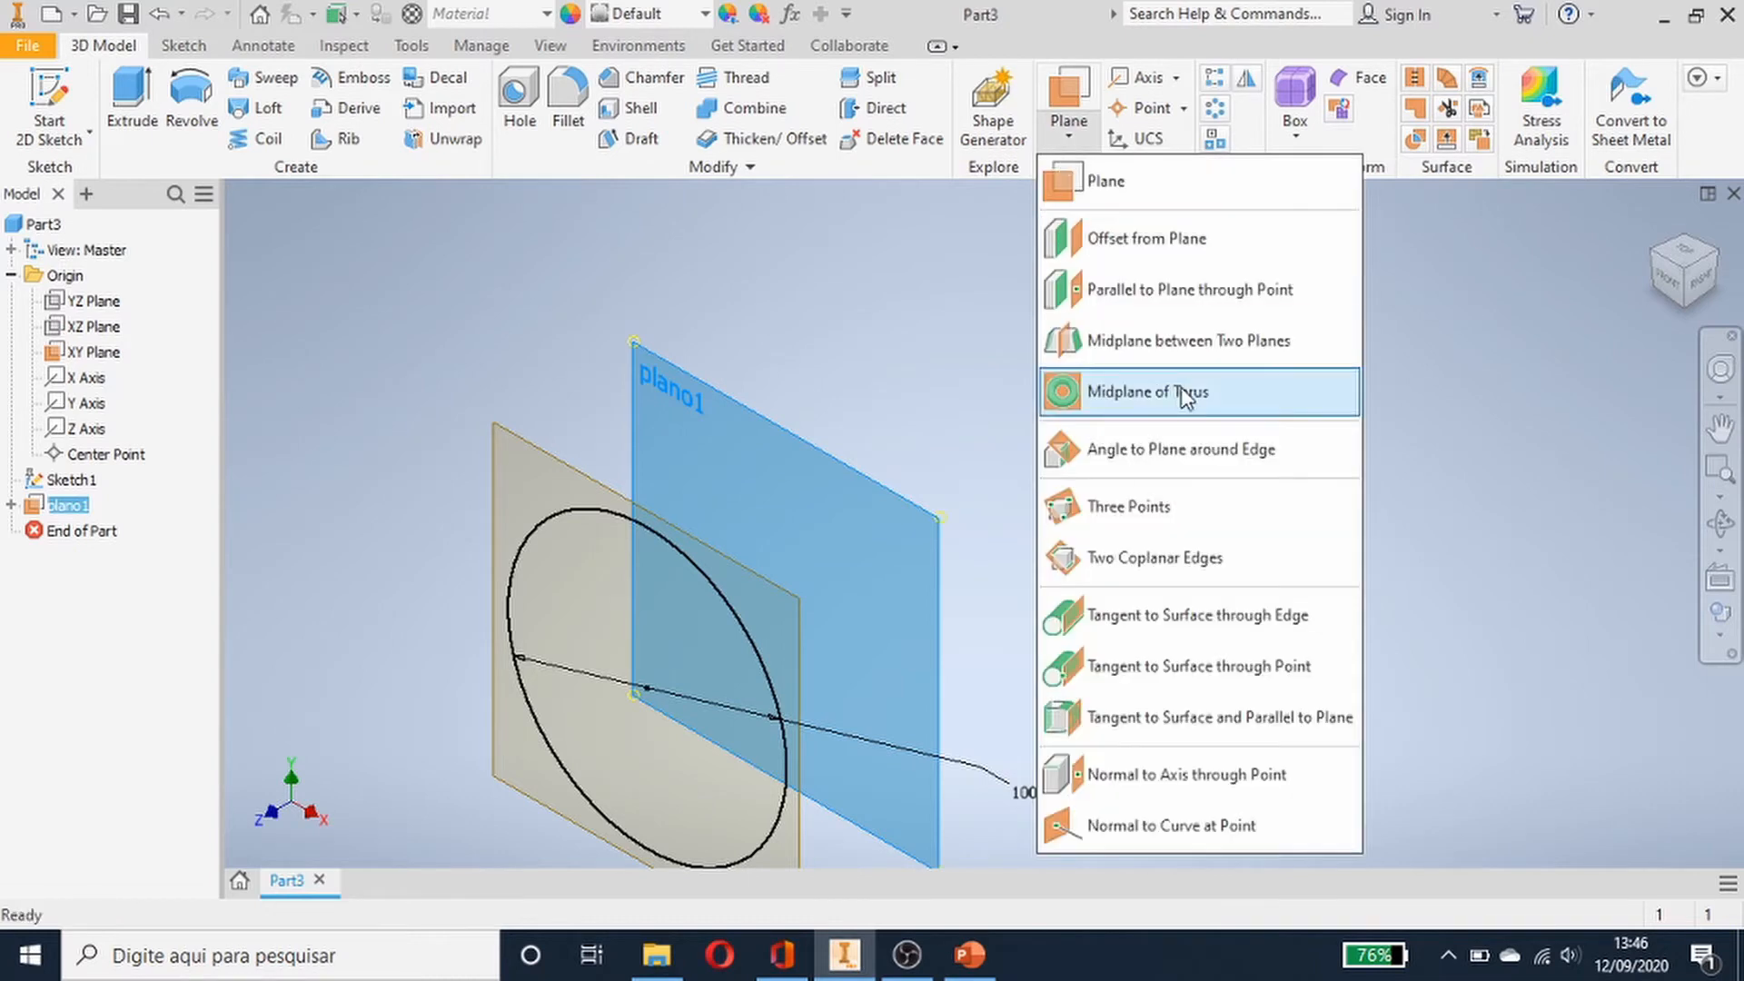
left_click(1204, 240)
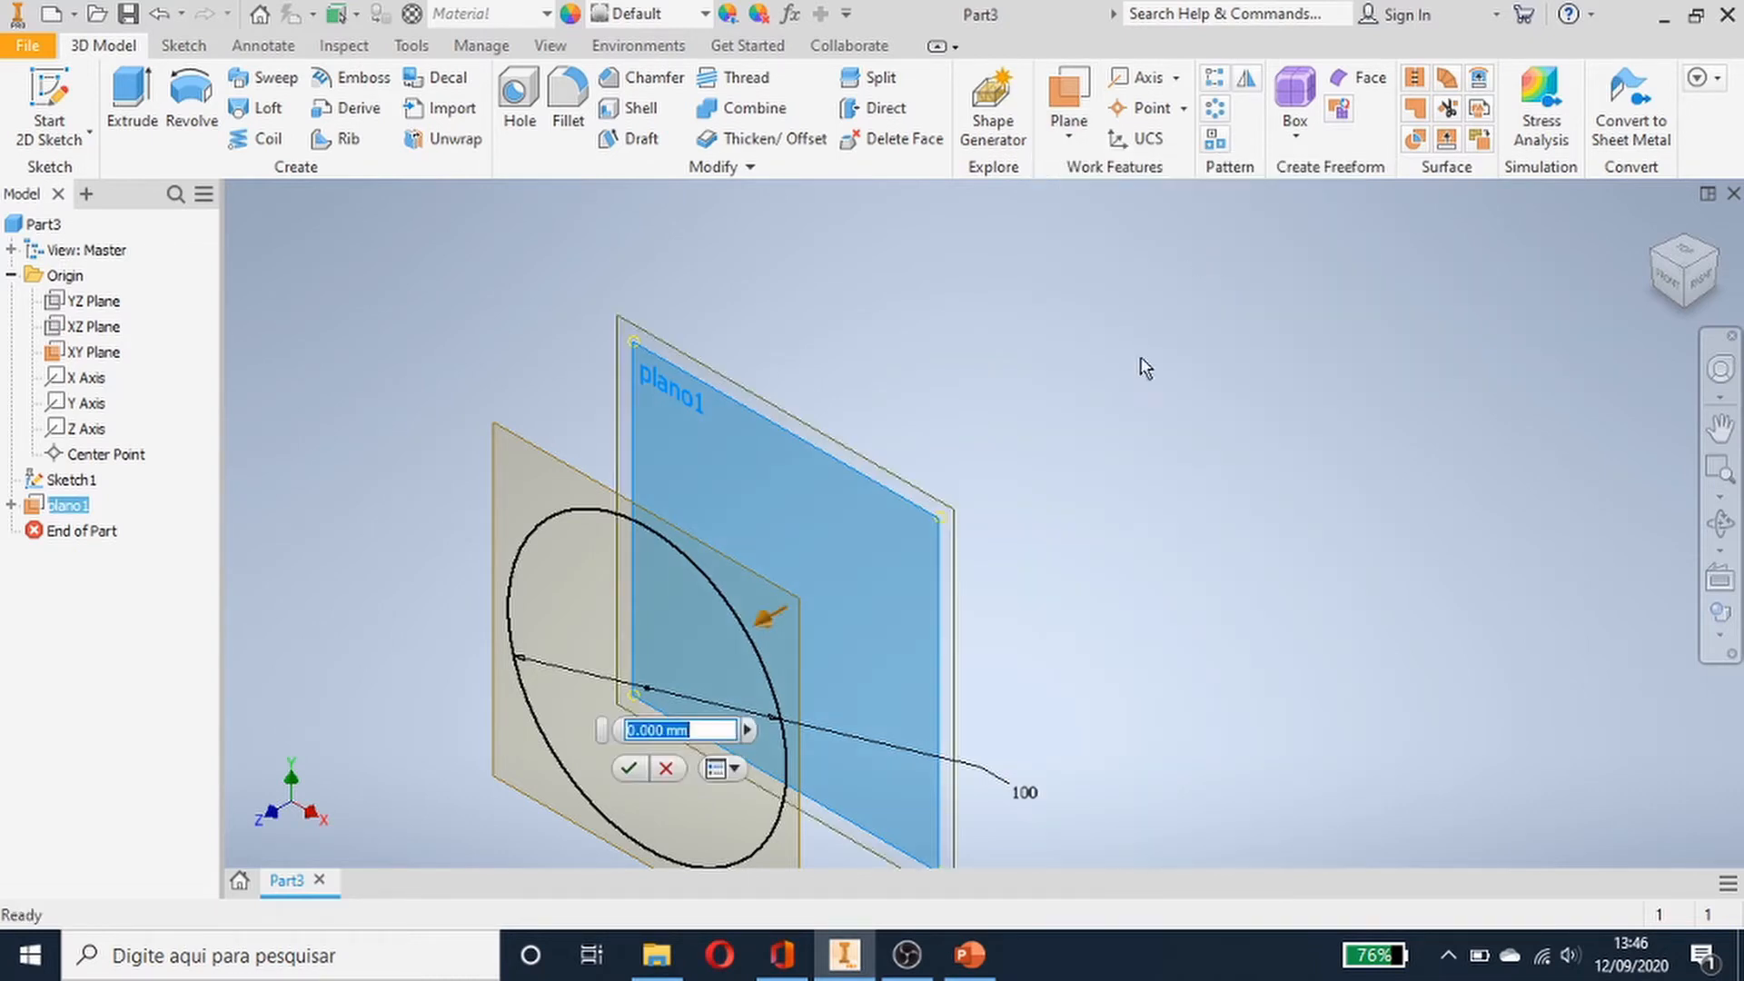
left_click_drag(956, 524, 1078, 470)
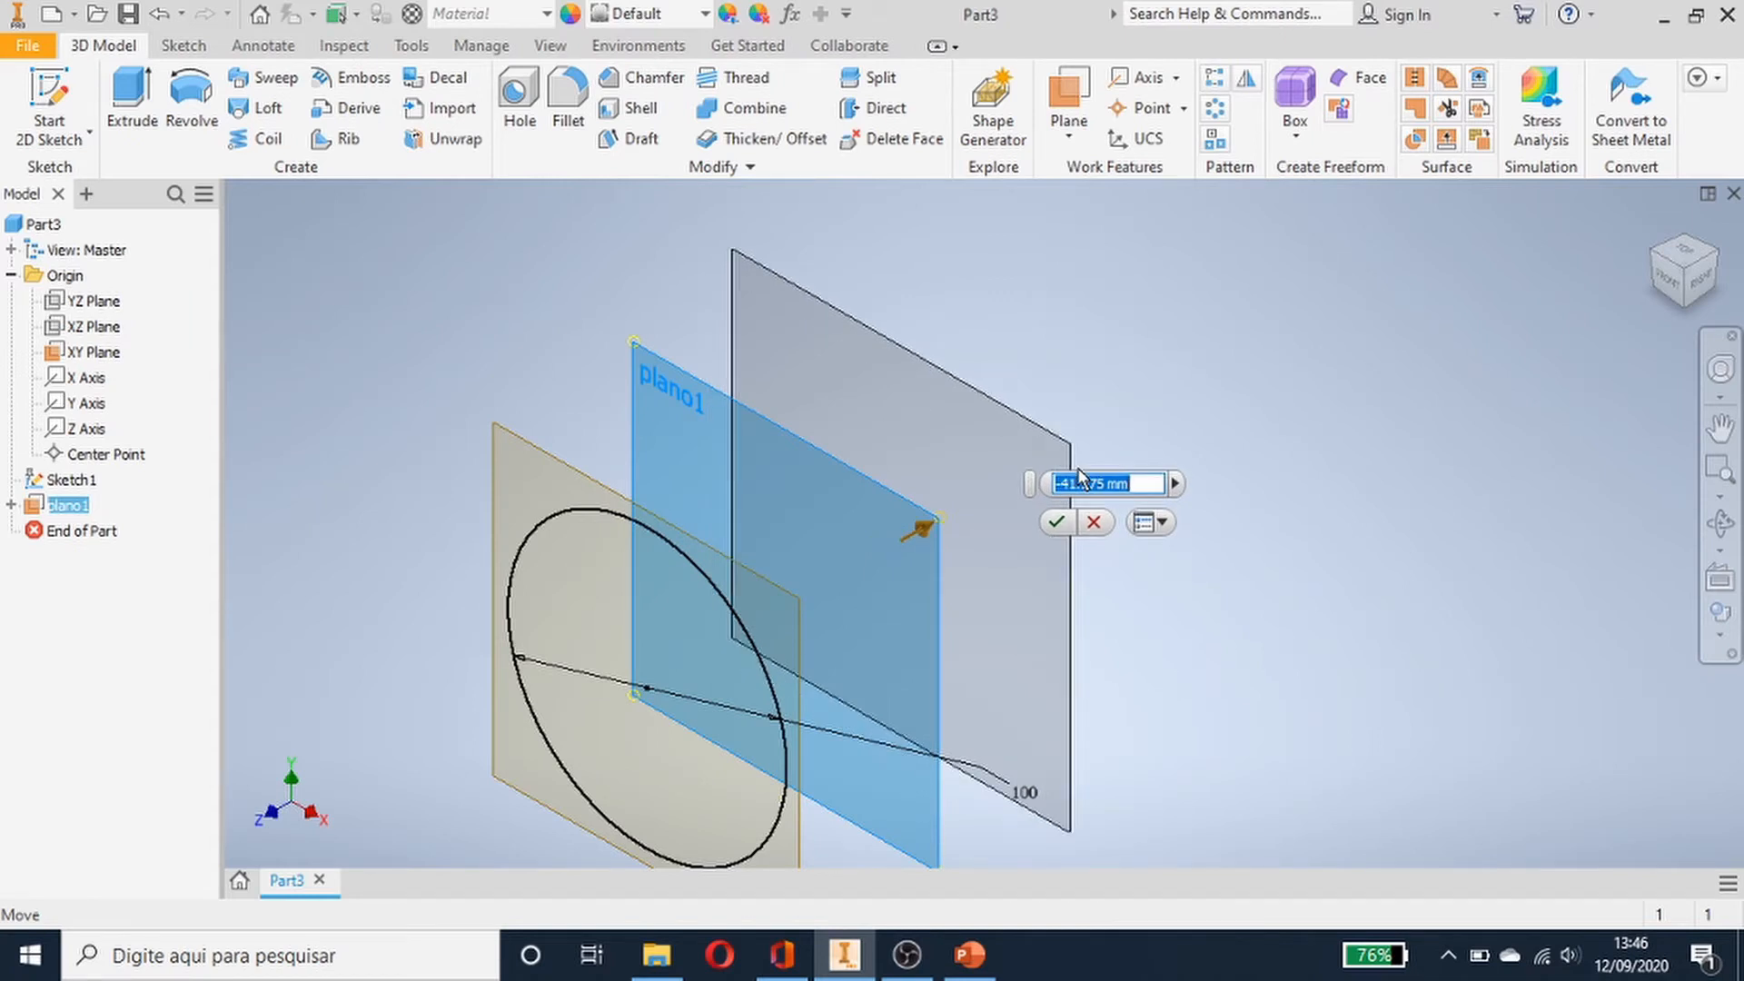
left_click_drag(1079, 470, 1086, 478)
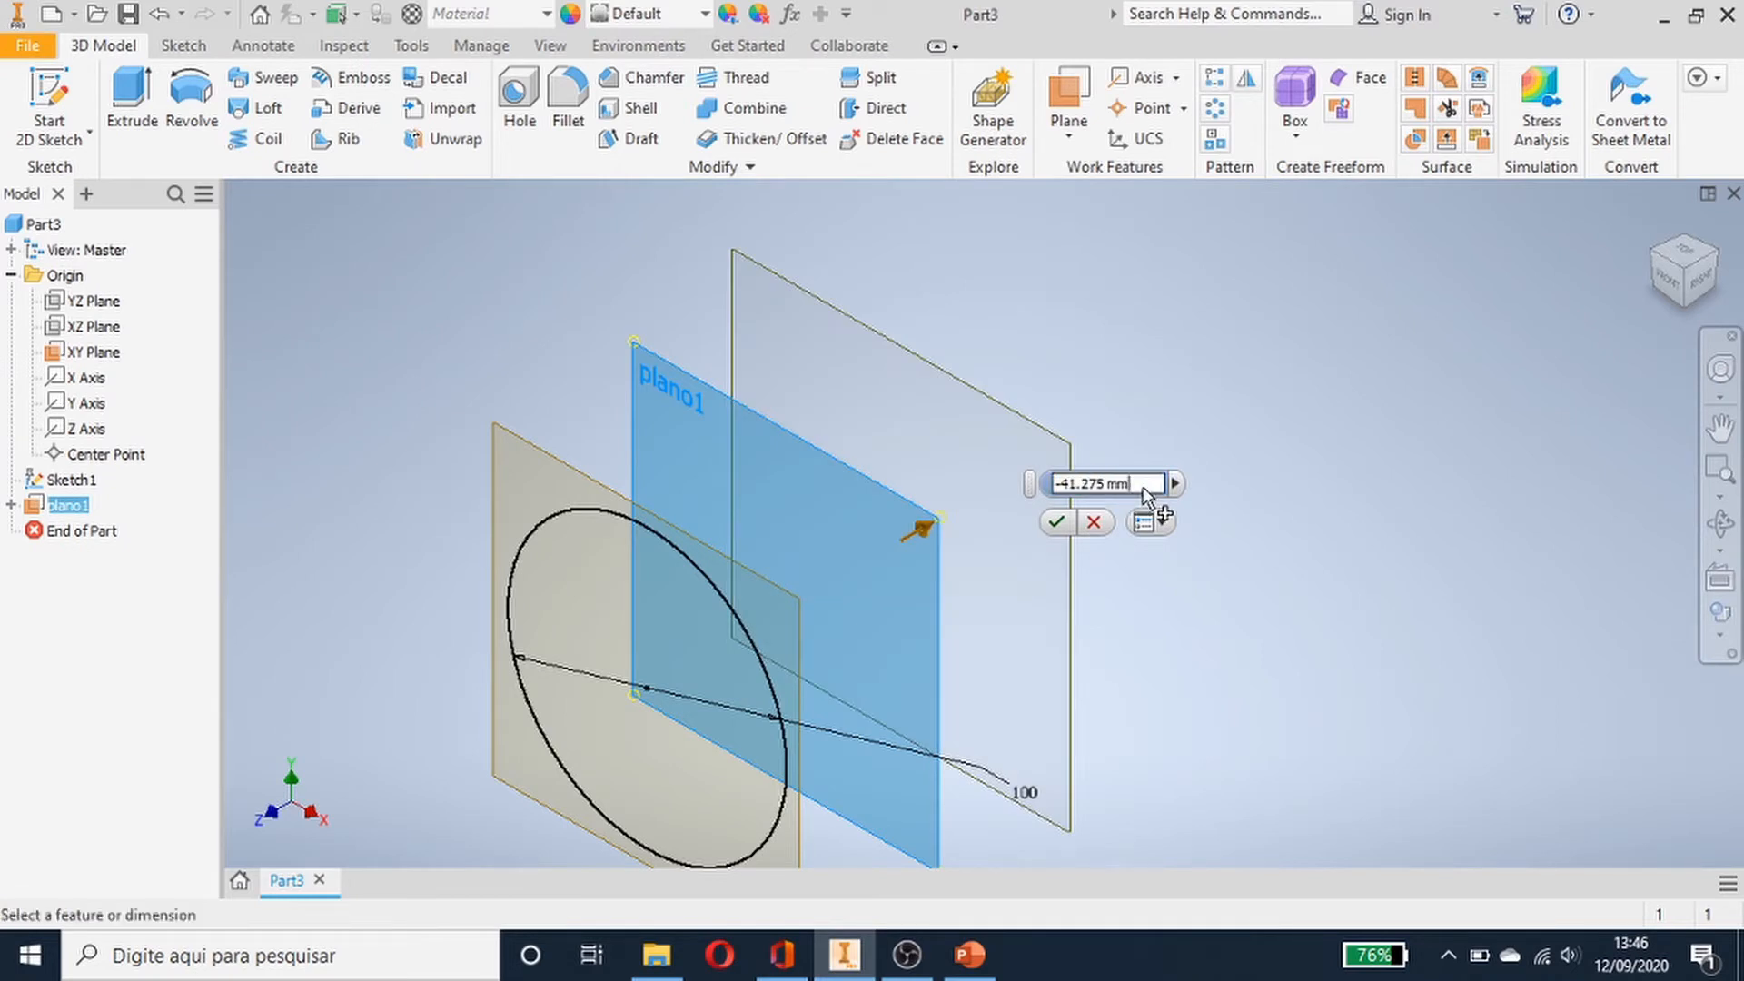
type("-50")
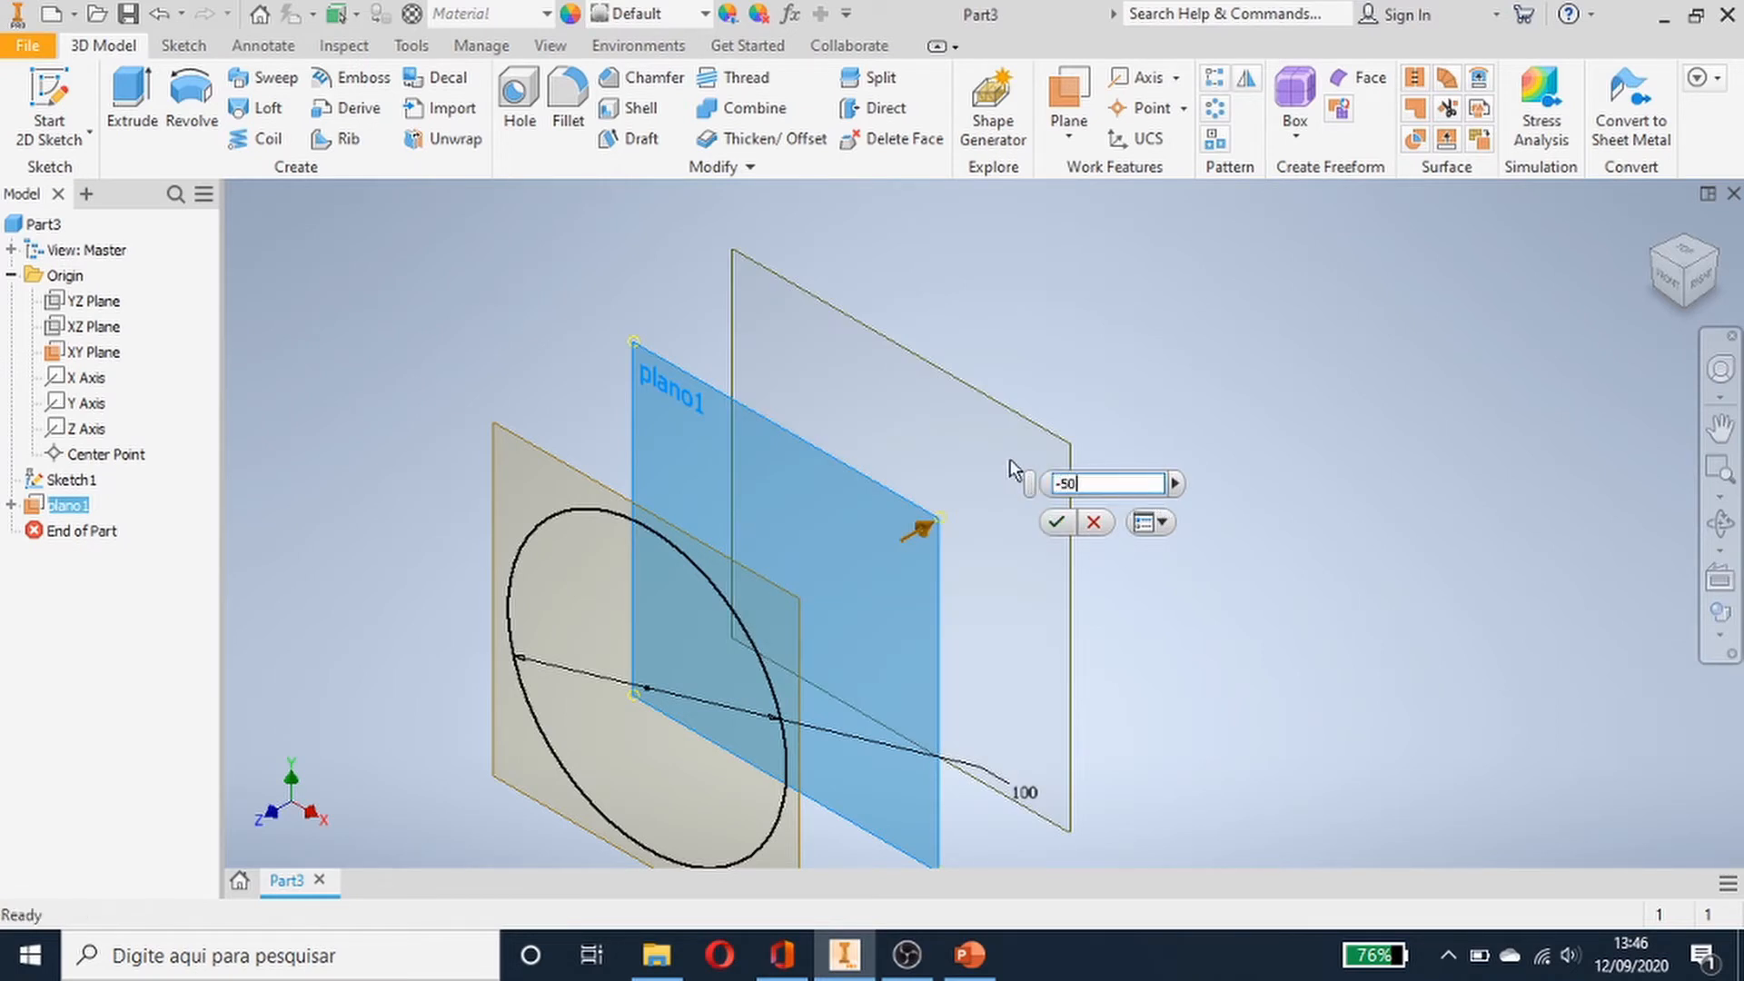
key("Return")
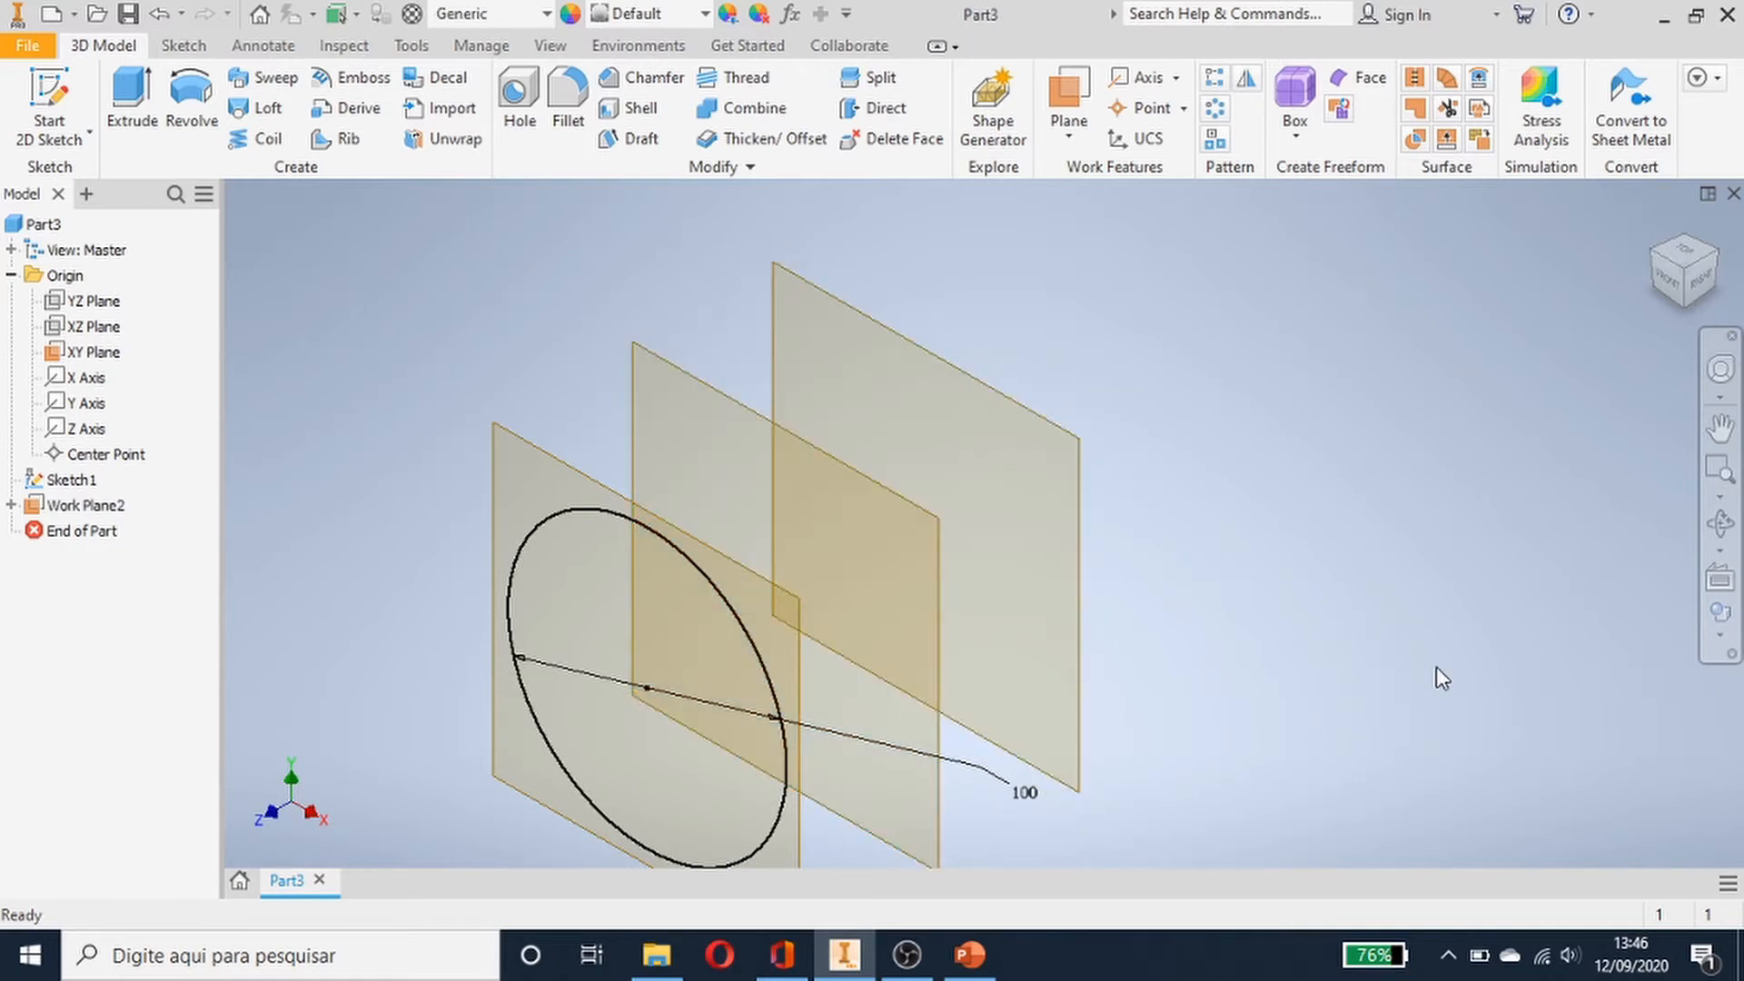
- Rename the second work plane to plano2
left_click(58, 509)
left_click(58, 509)
type("pl")
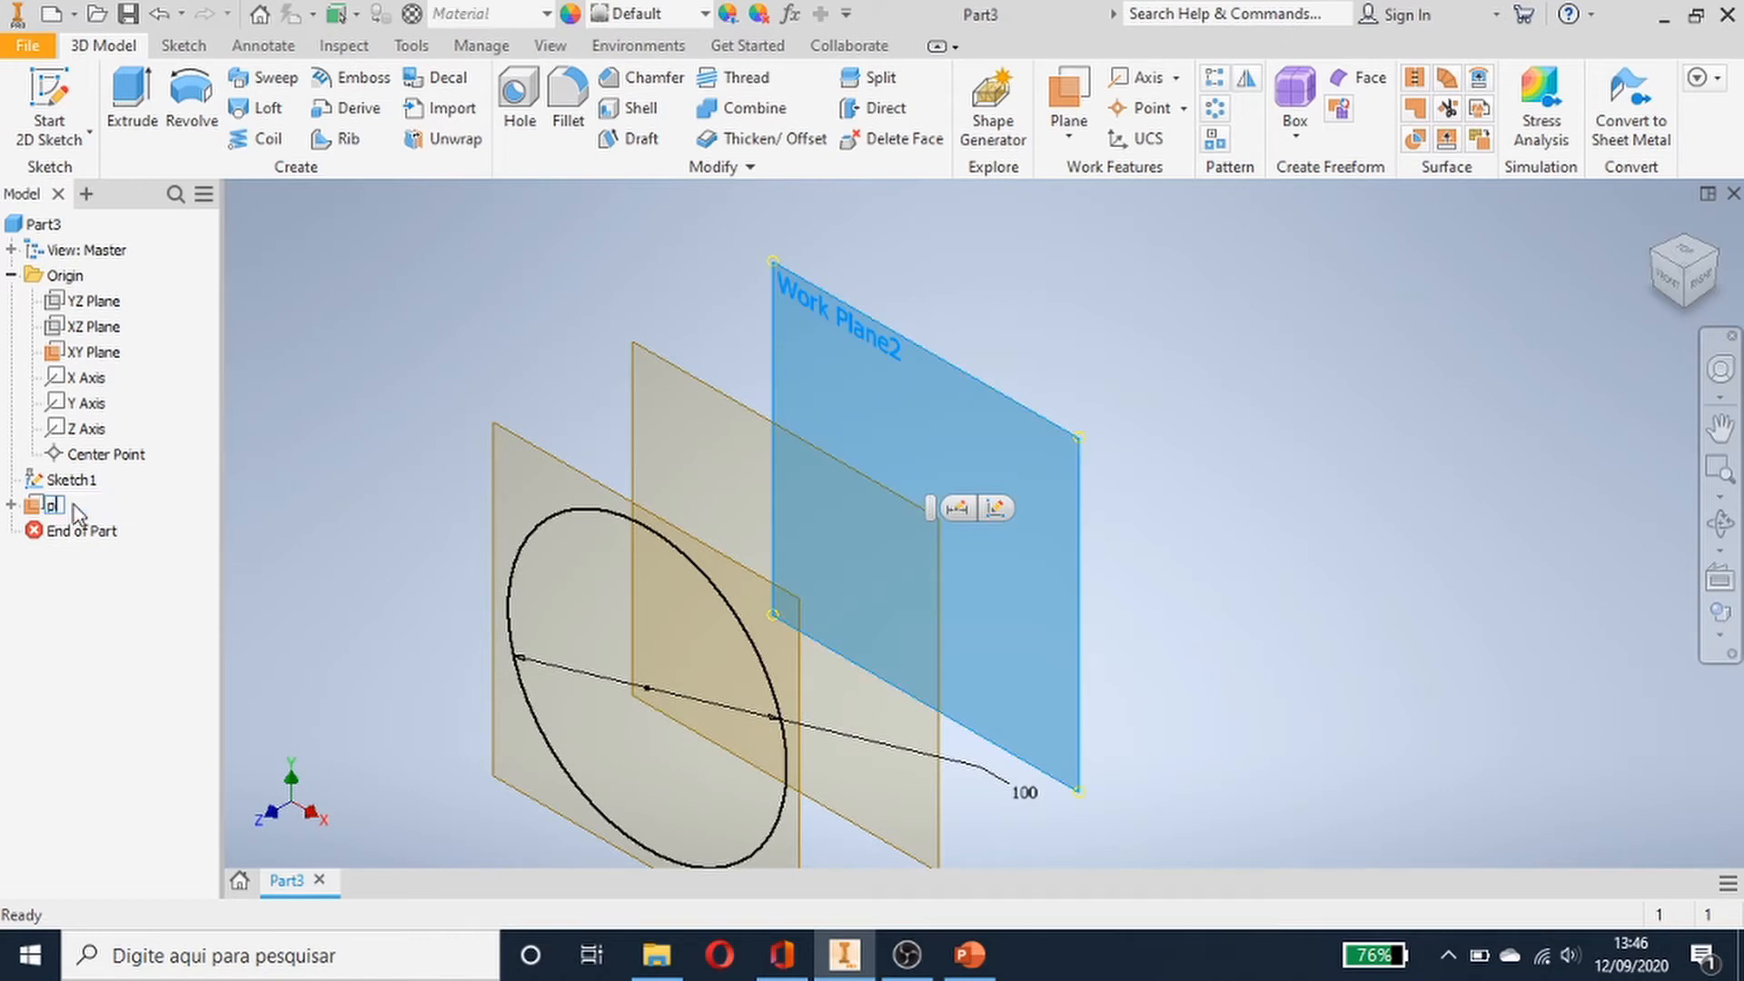
type("ano2")
key("Return")
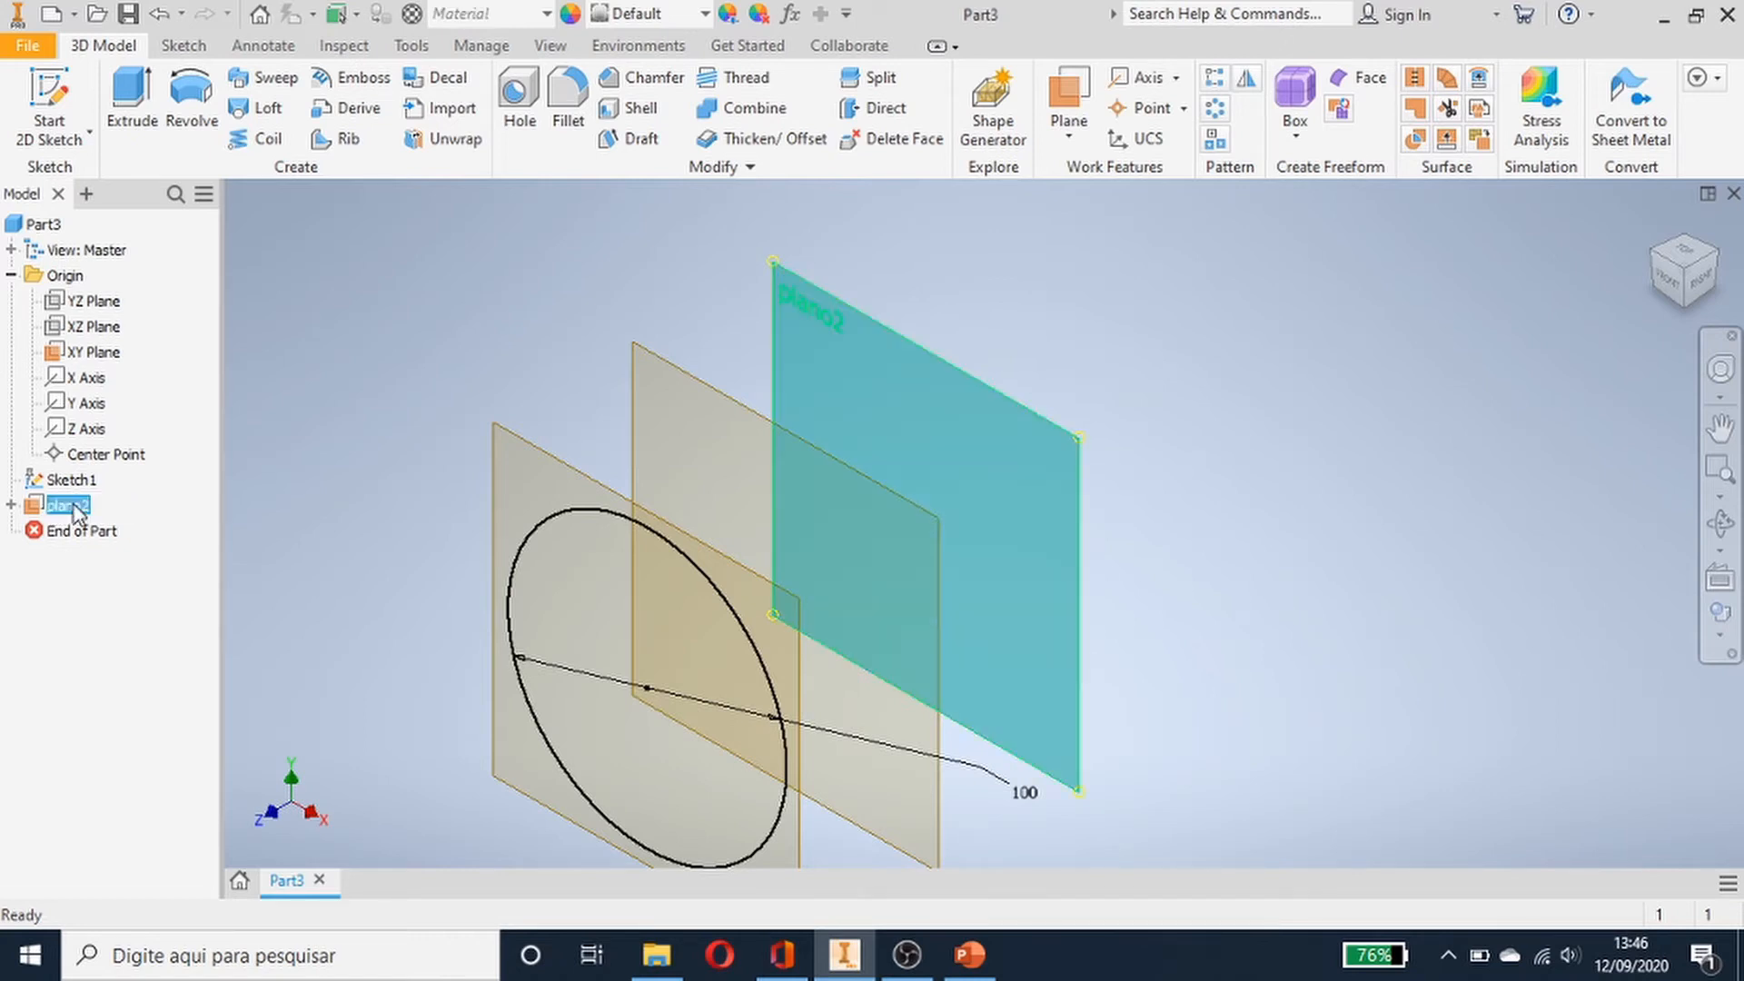
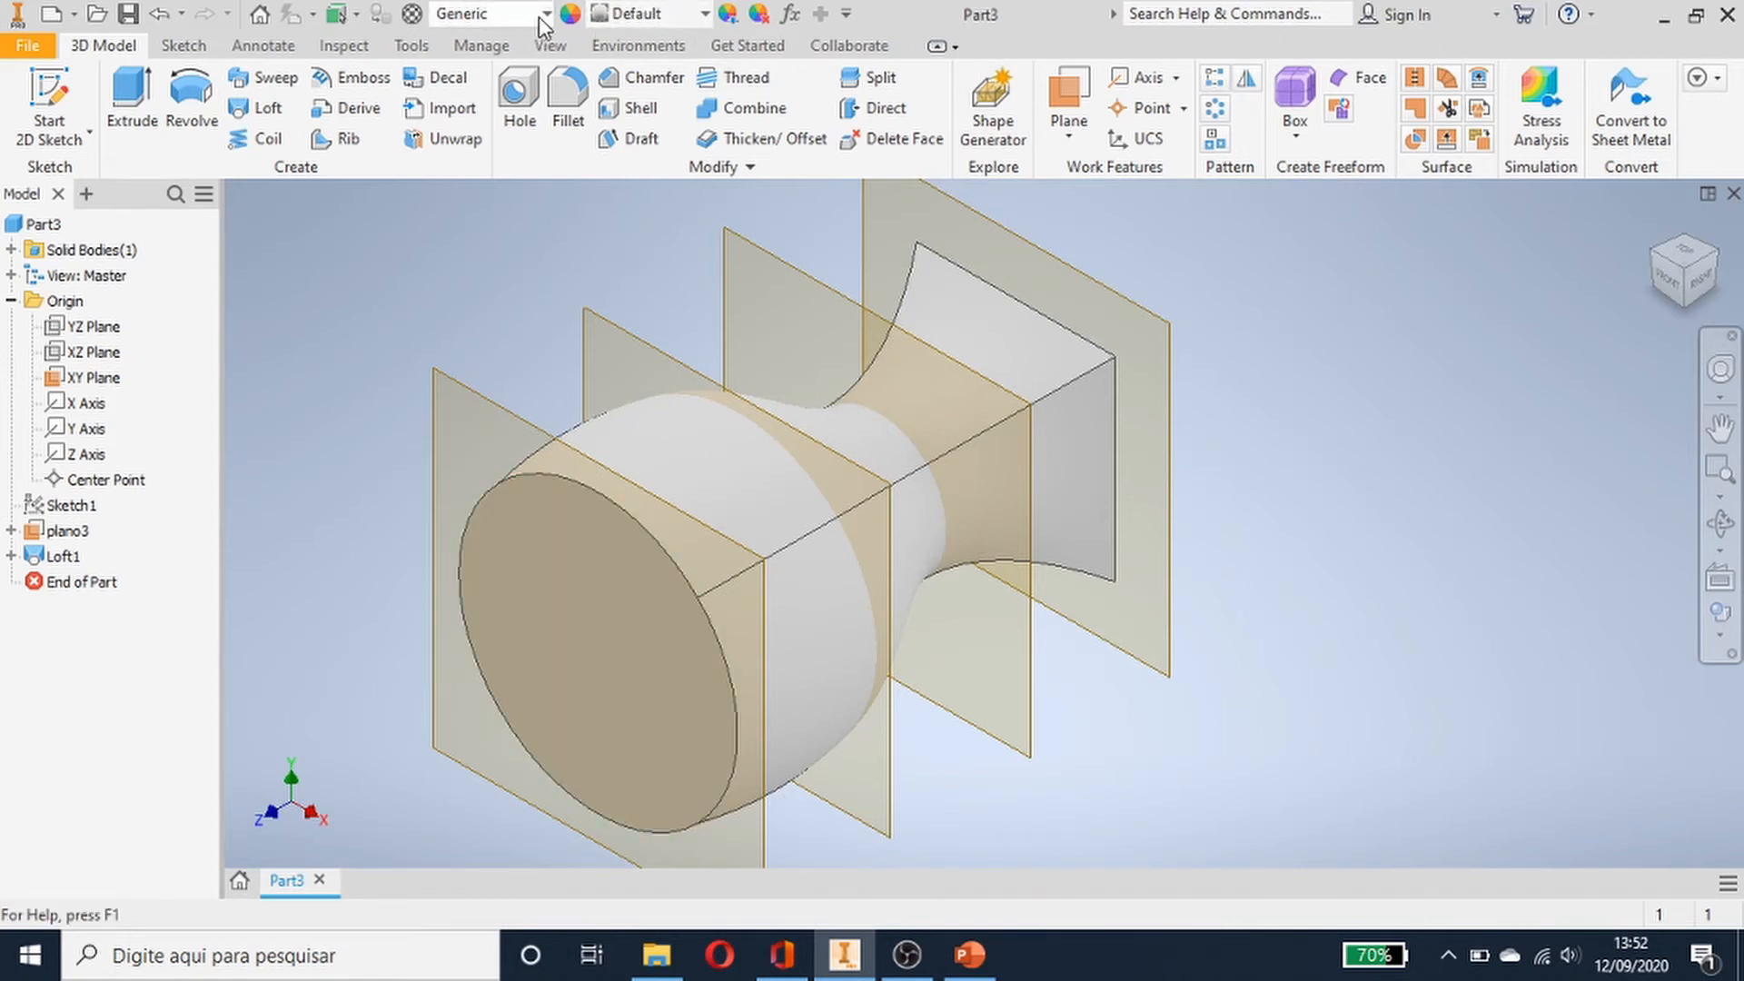
- Assign the Nickel-Copper Alloy 400 material and the Chrome - Polished Black appearance to the part
left_click(647, 13)
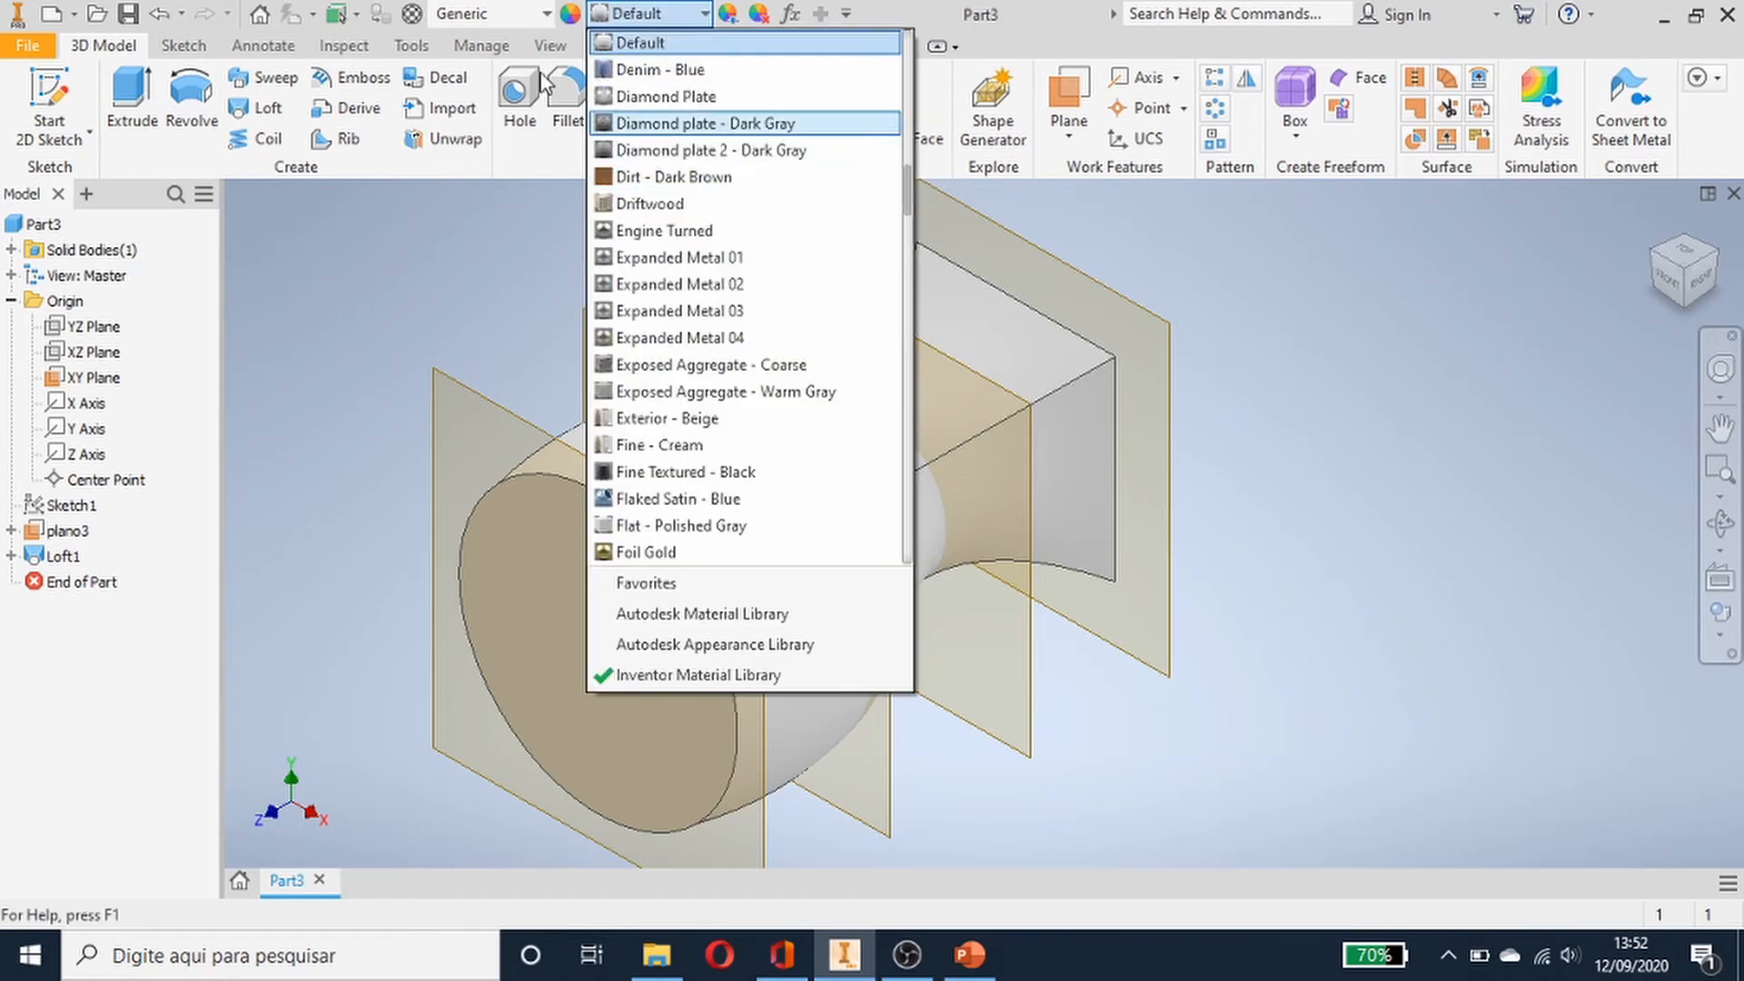
left_click(482, 12)
left_click(511, 14)
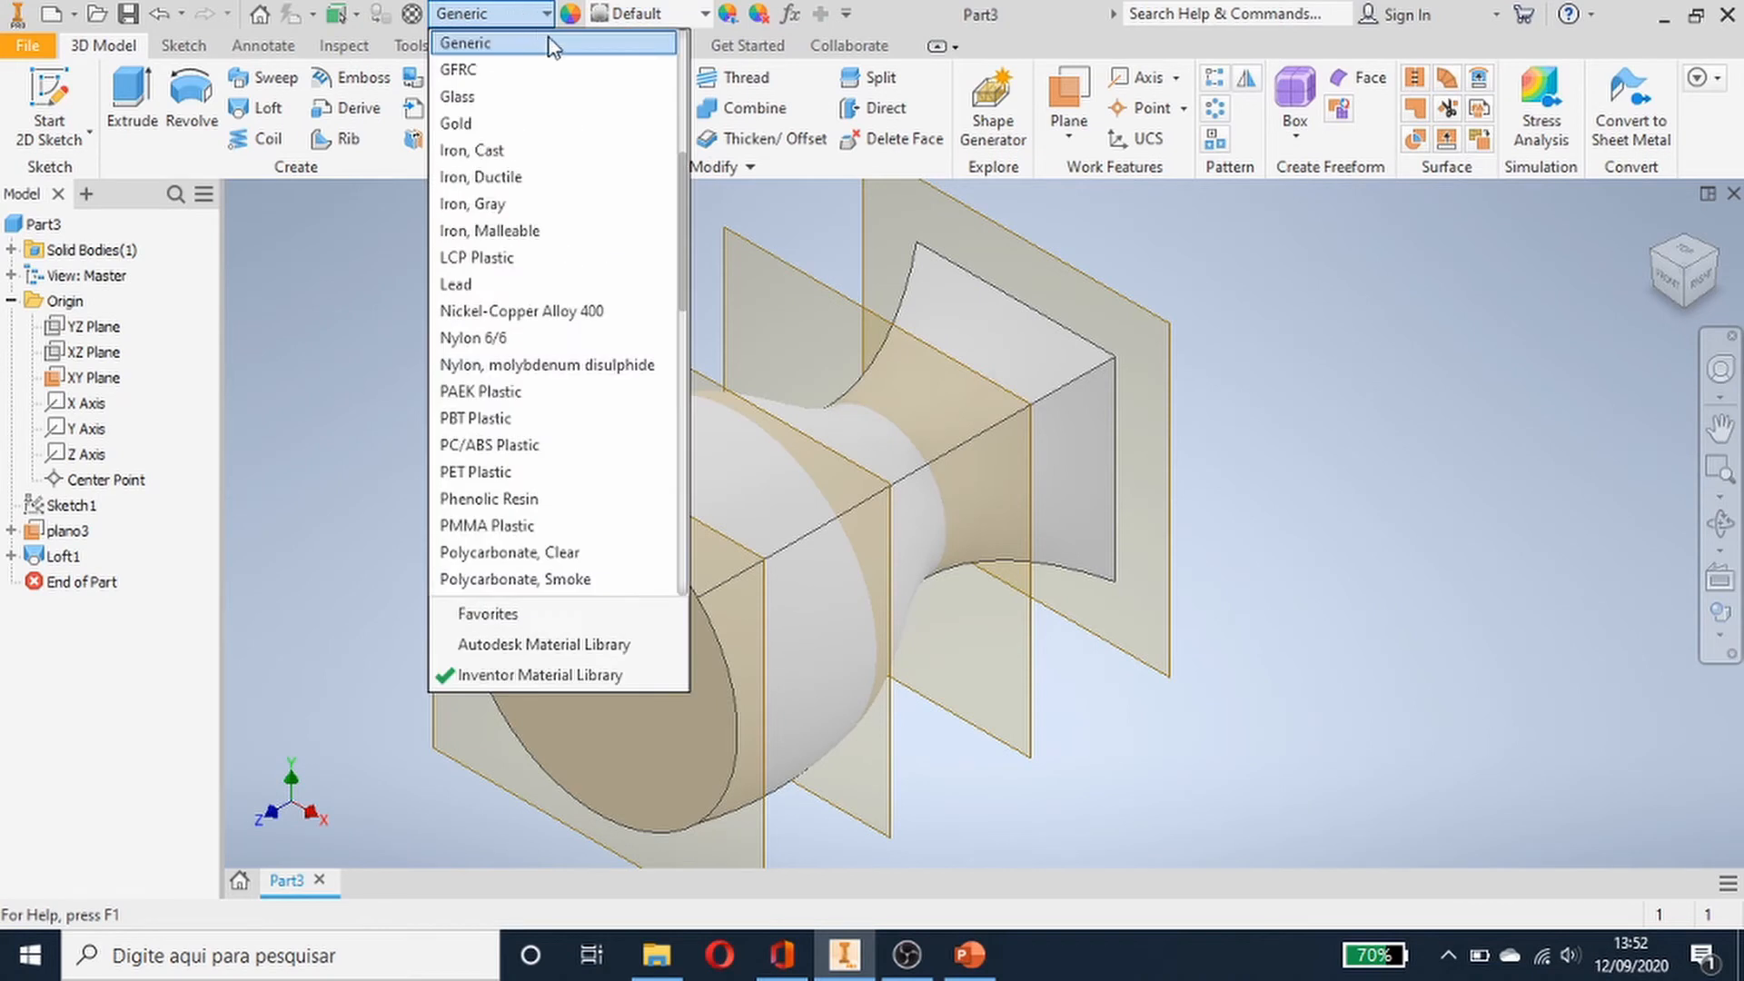
left_click(596, 311)
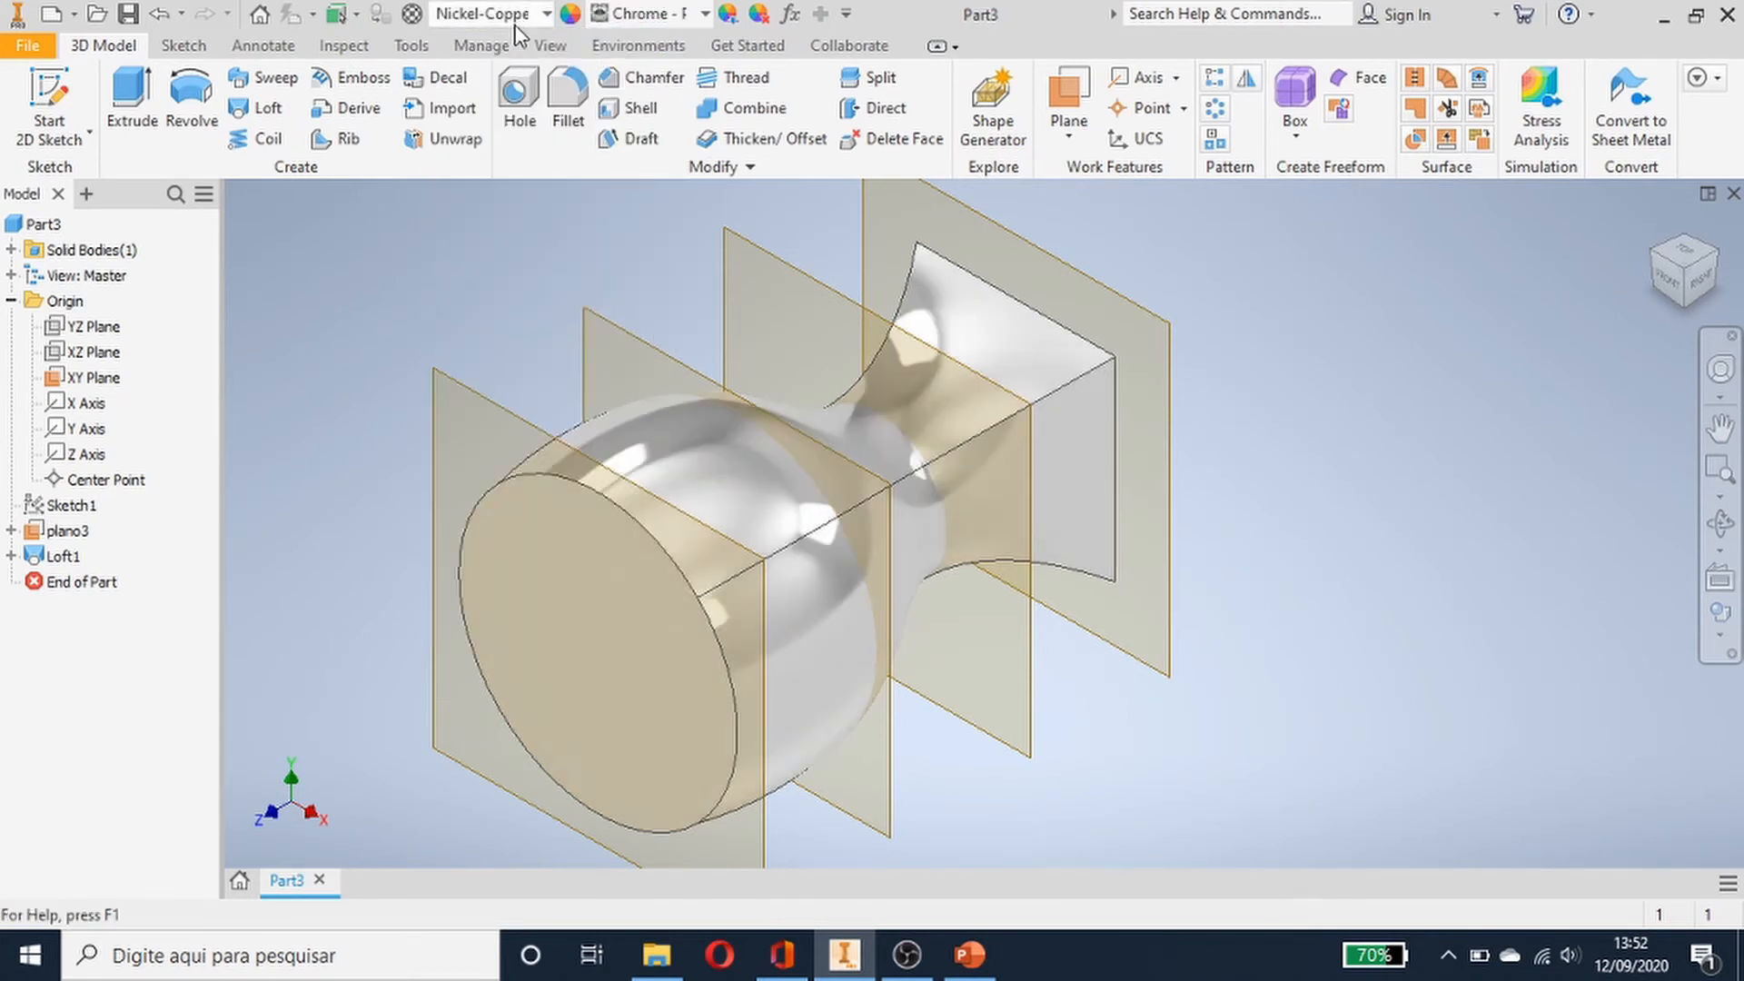
left_click(688, 19)
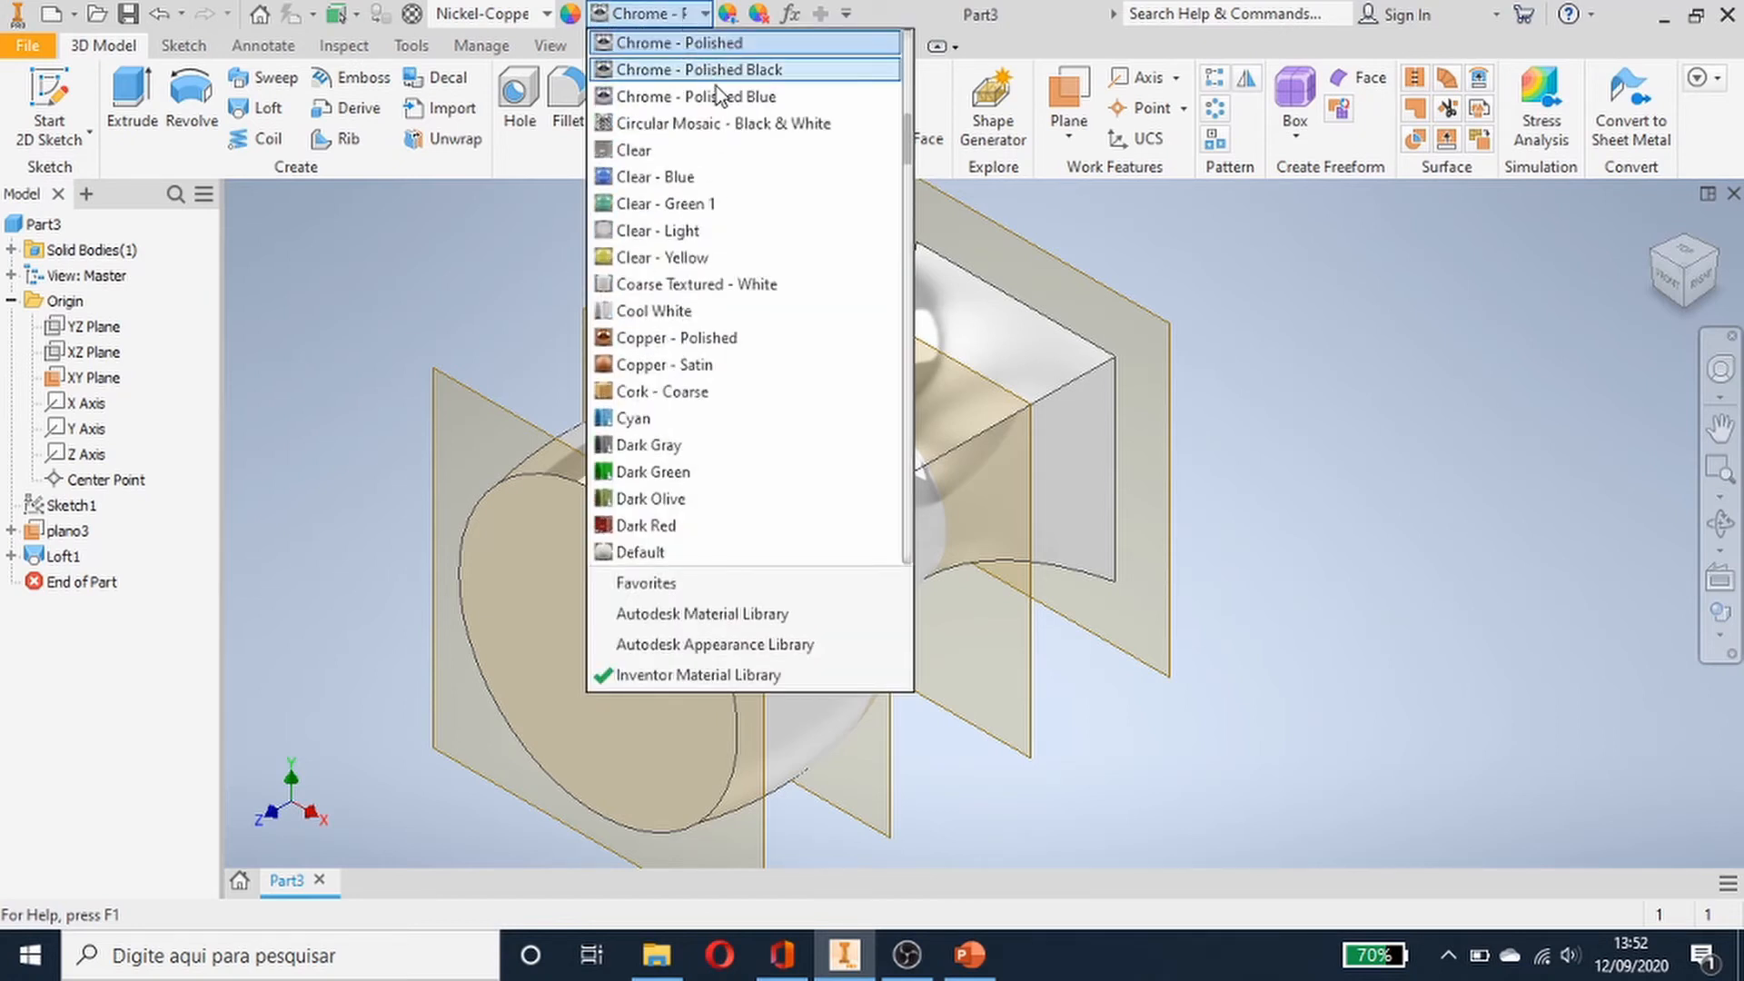
left_click(717, 61)
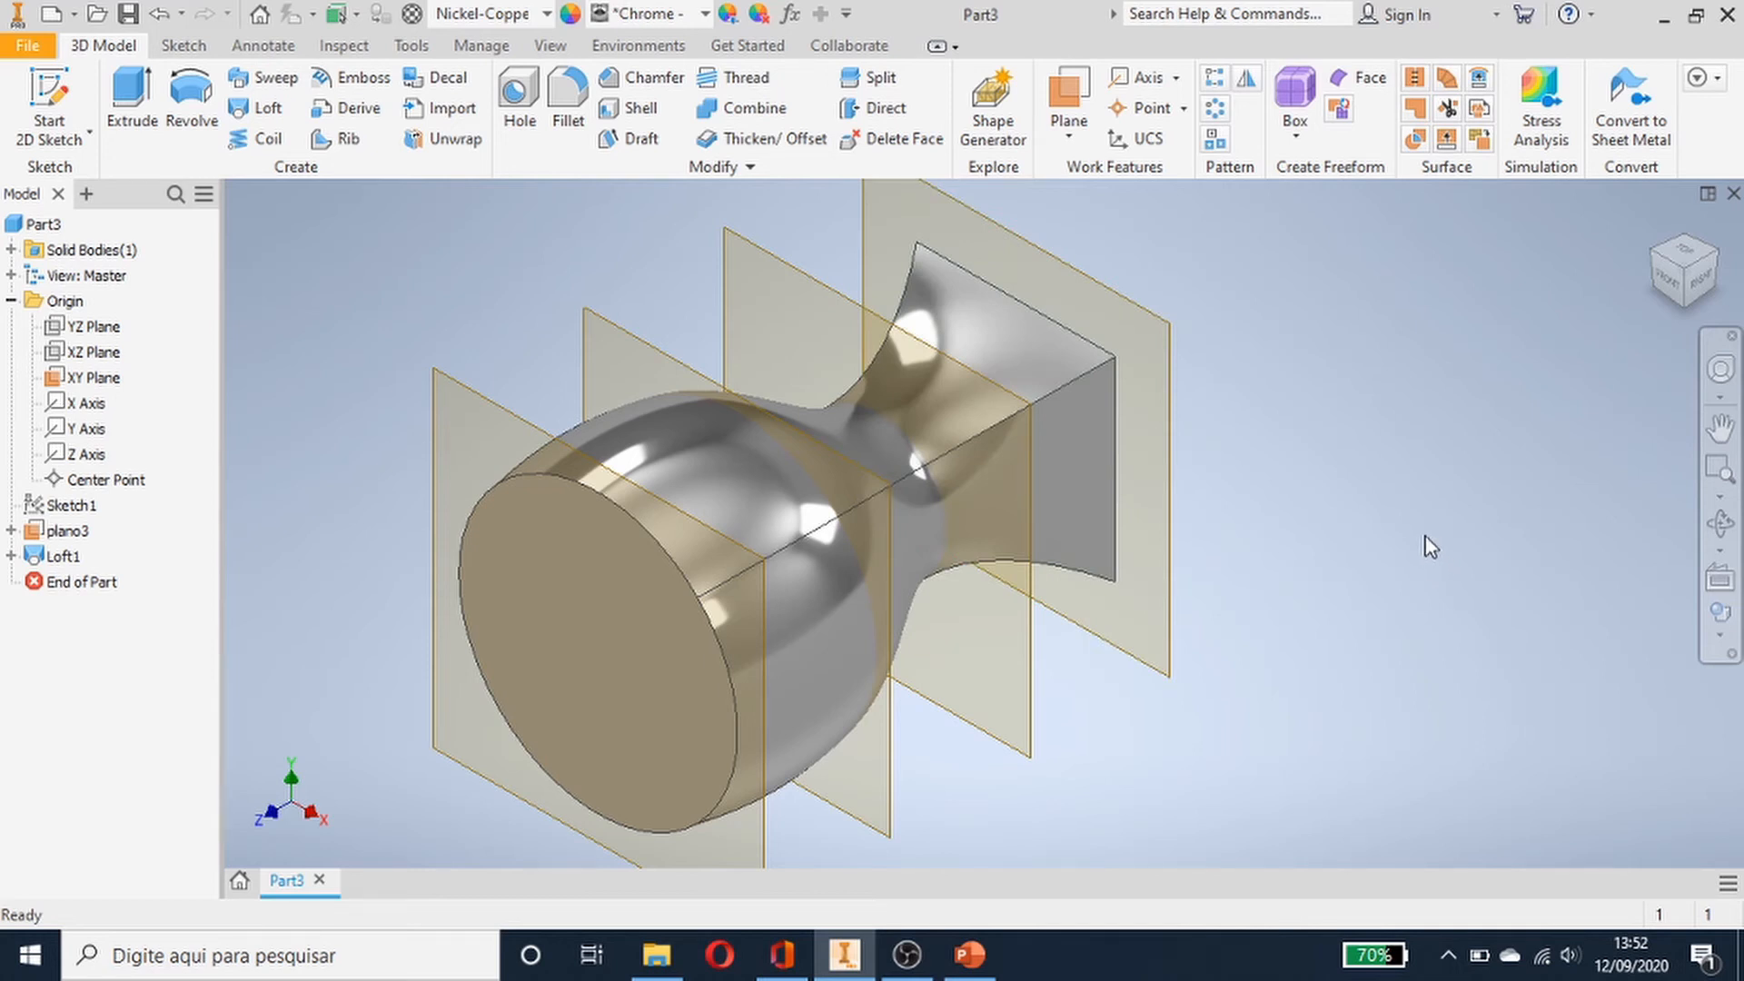
- Inspect the lofted head and its work planes from different viewpoints
middle_click_drag(1431, 546, 1441, 288)
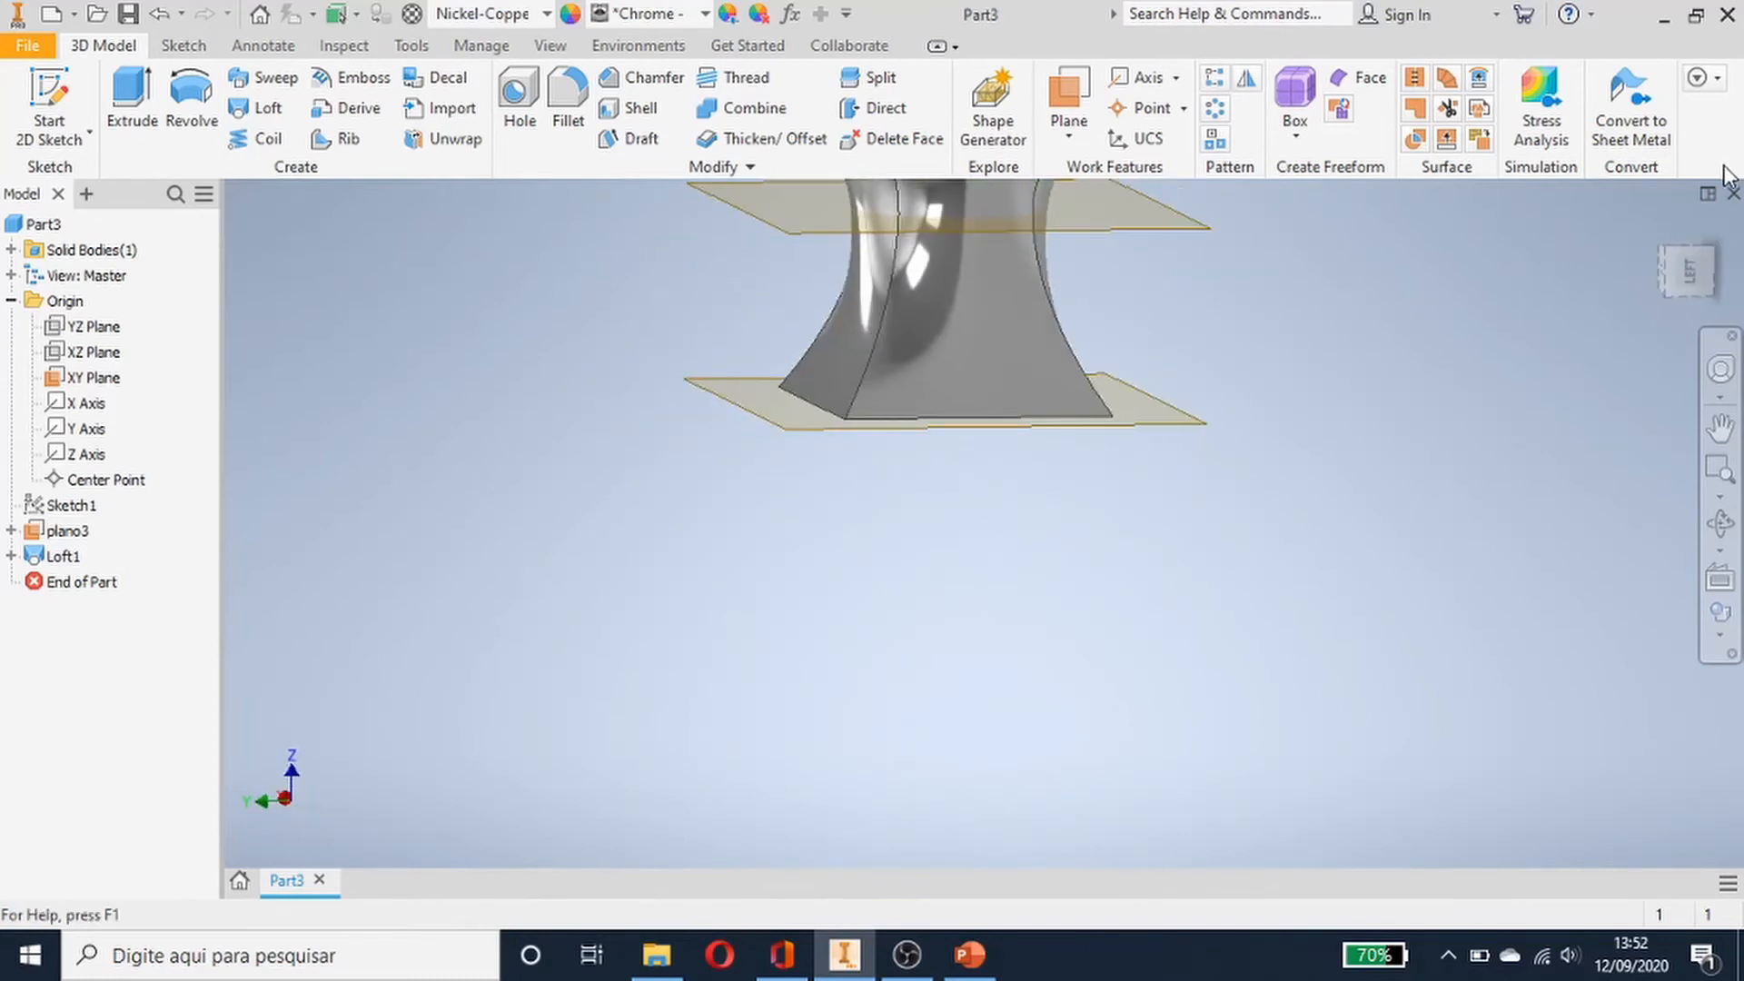
left_click(1652, 226)
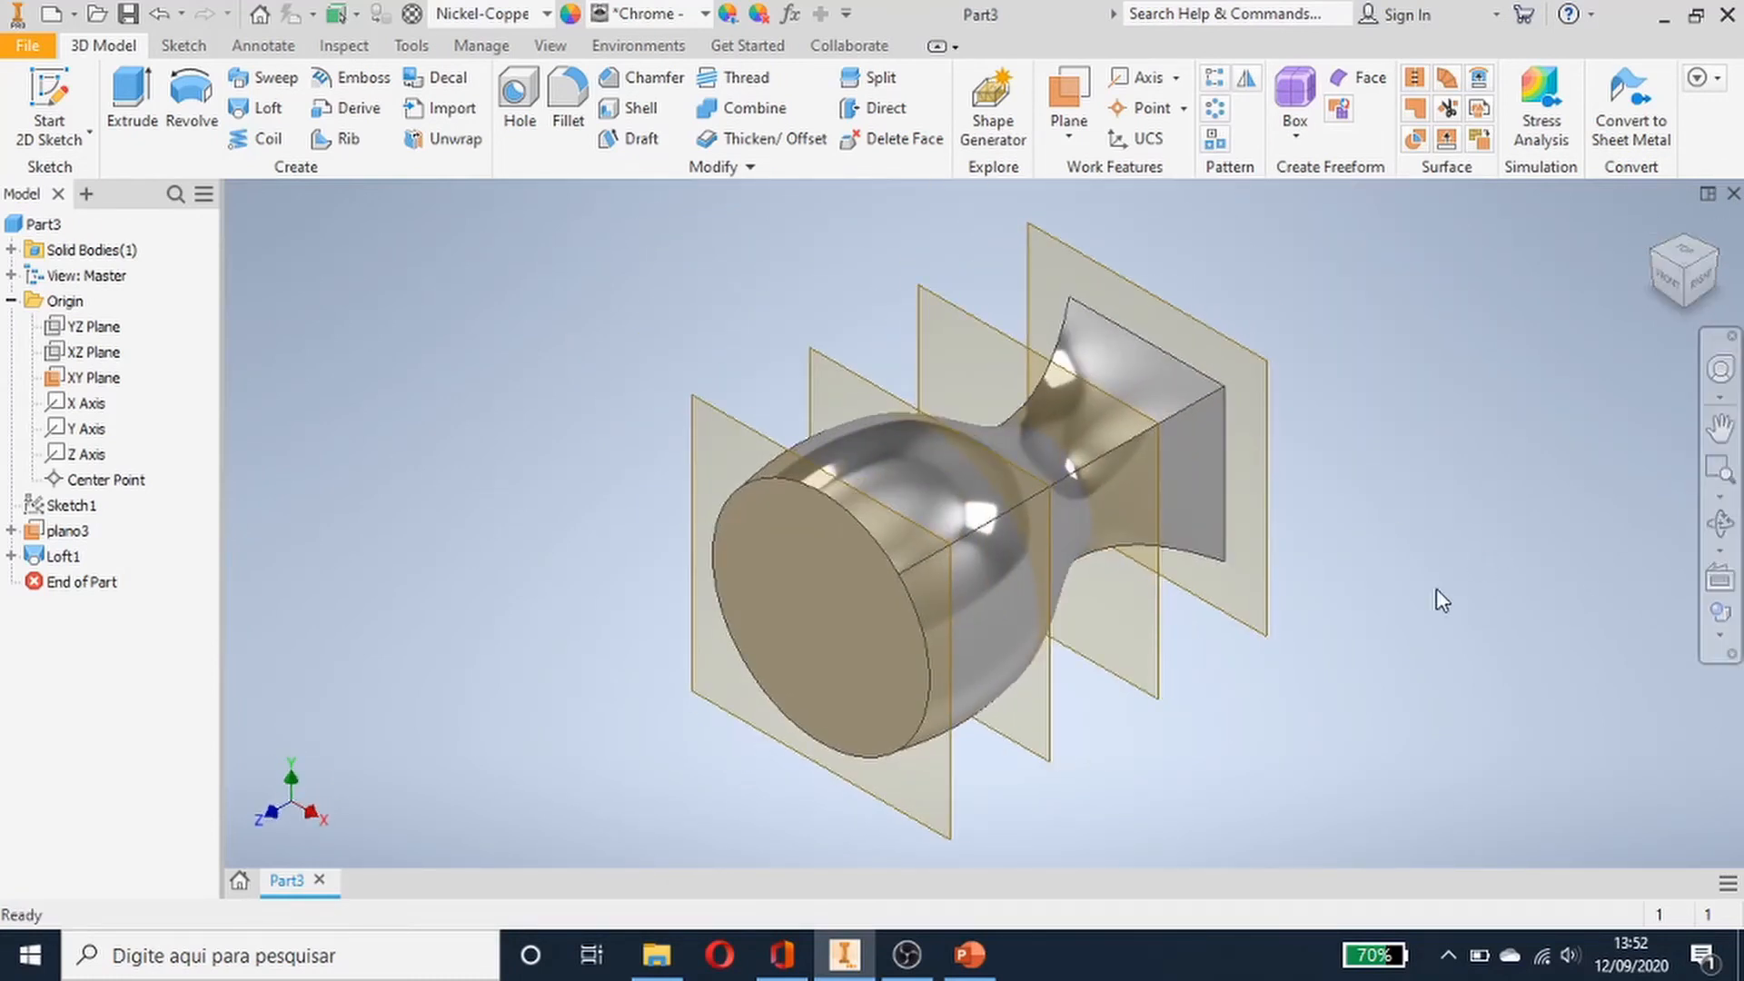
scroll(1449, 591, "up", 3)
scroll(1508, 550, "down", 3)
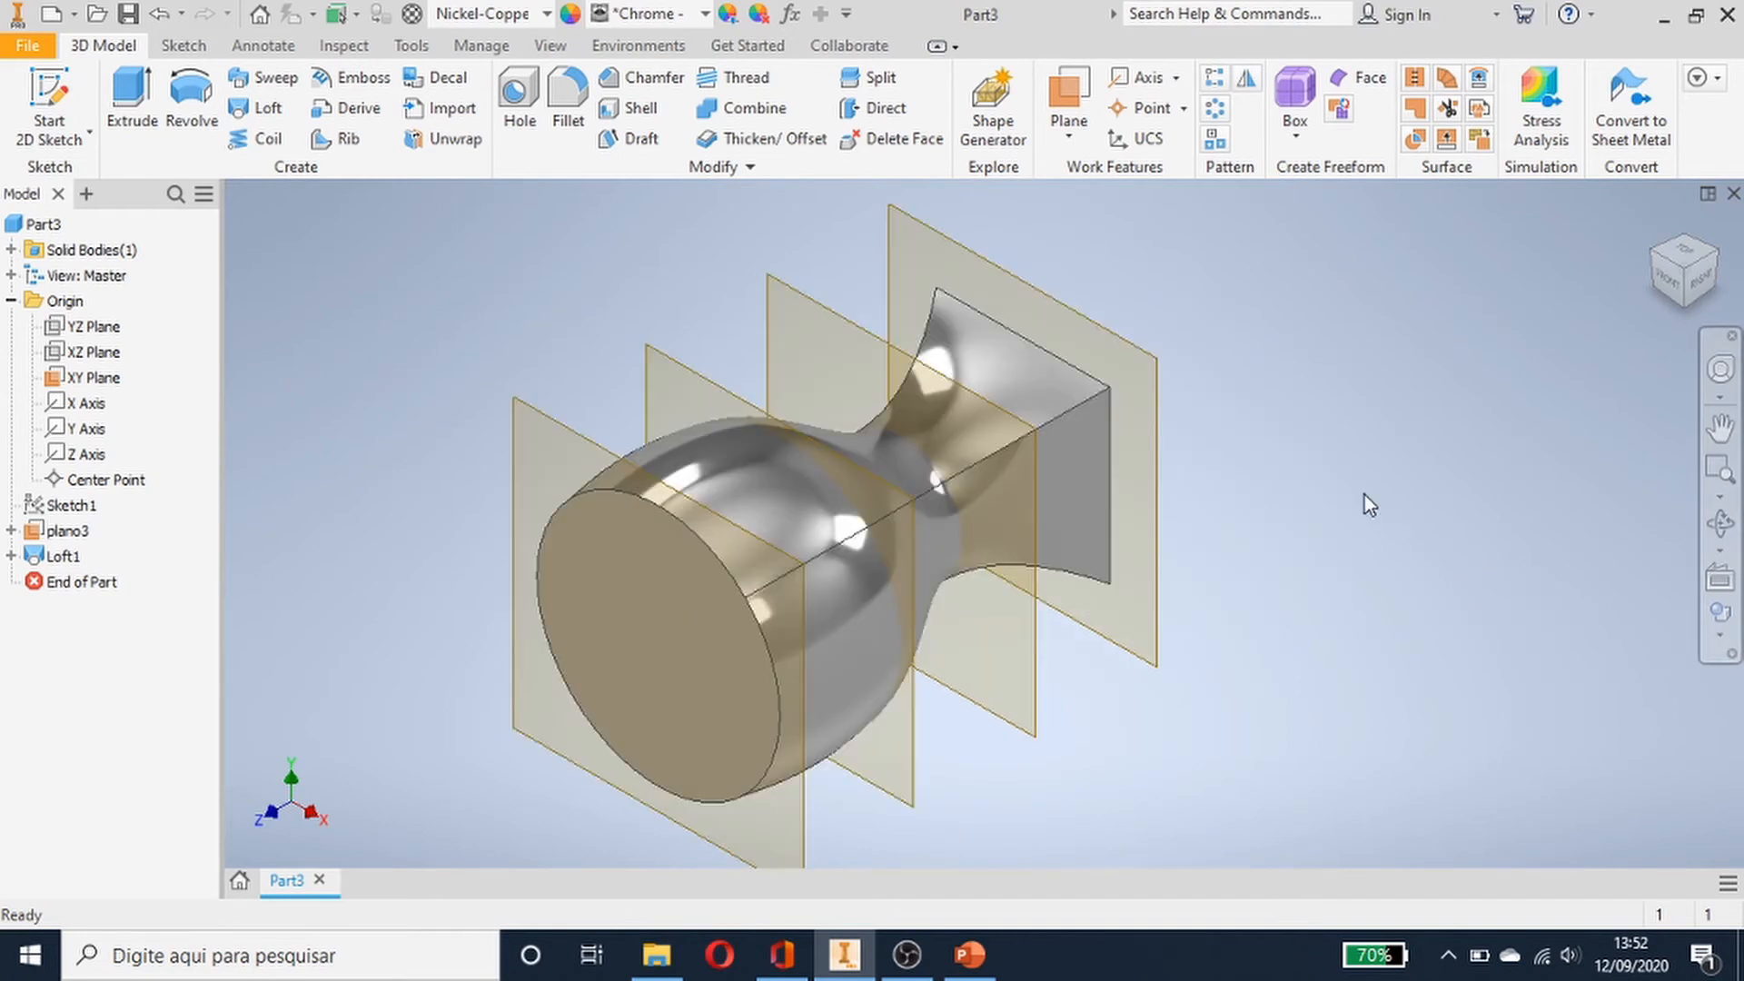
middle_click_drag(1364, 494, 1101, 607)
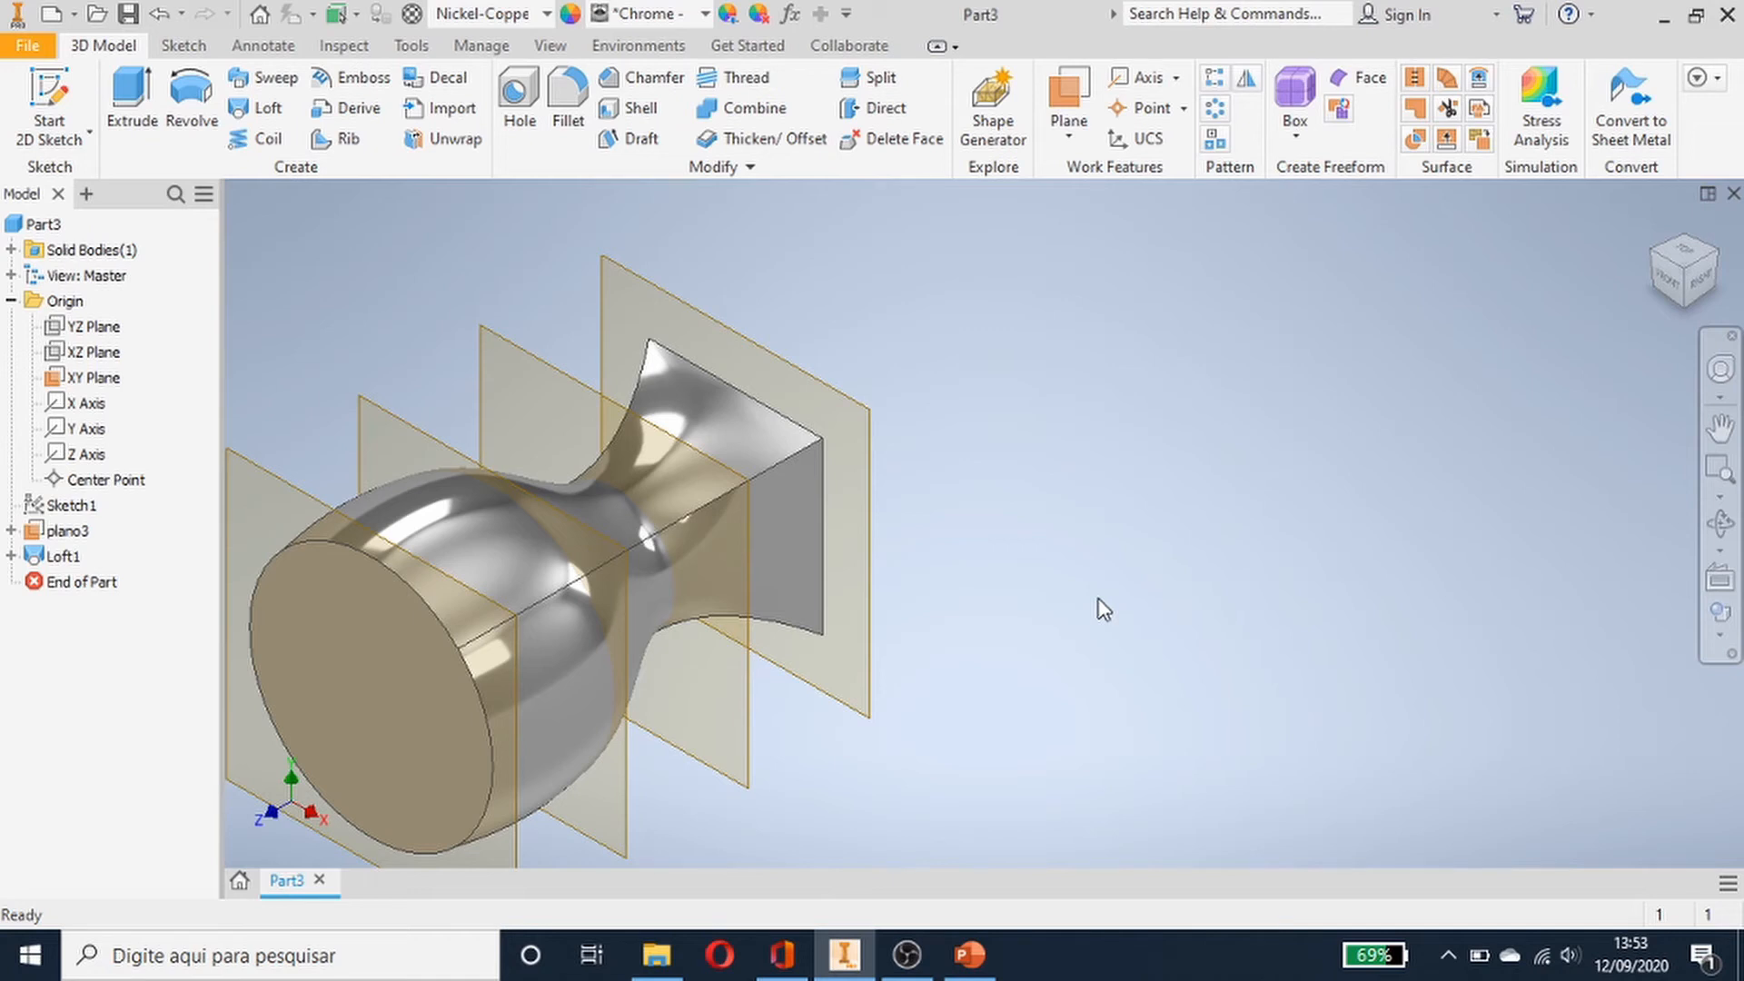
left_click(829, 390)
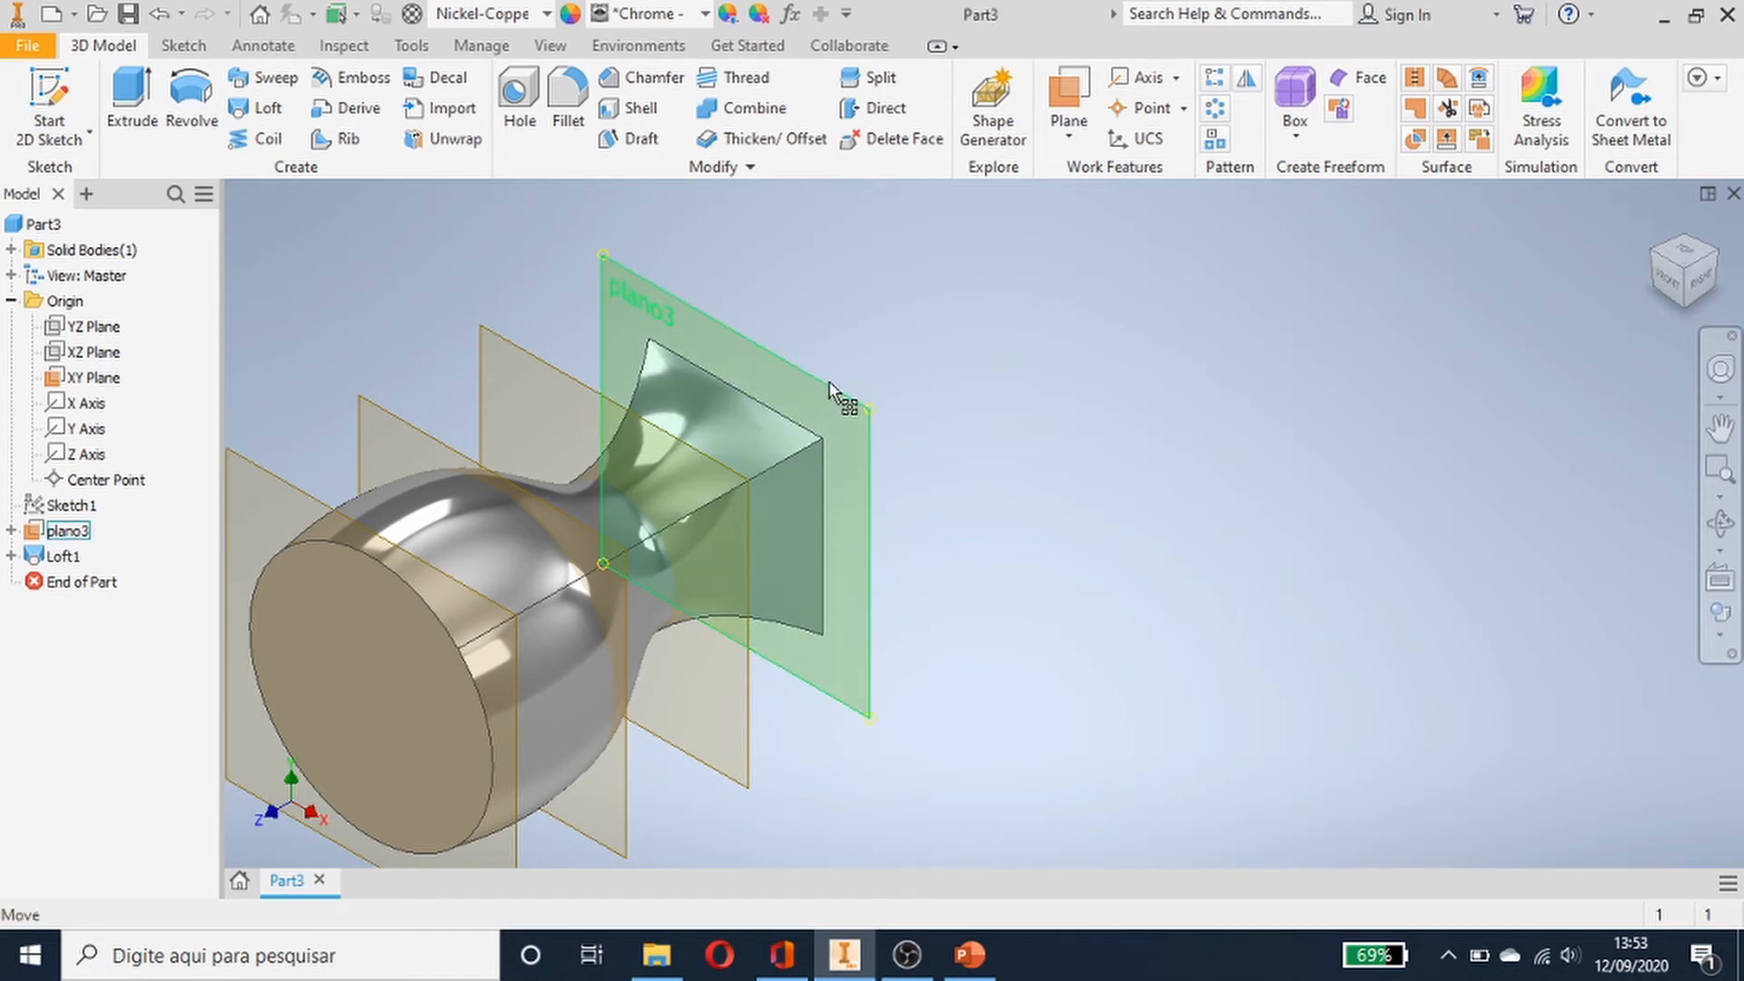
left_click(1273, 405)
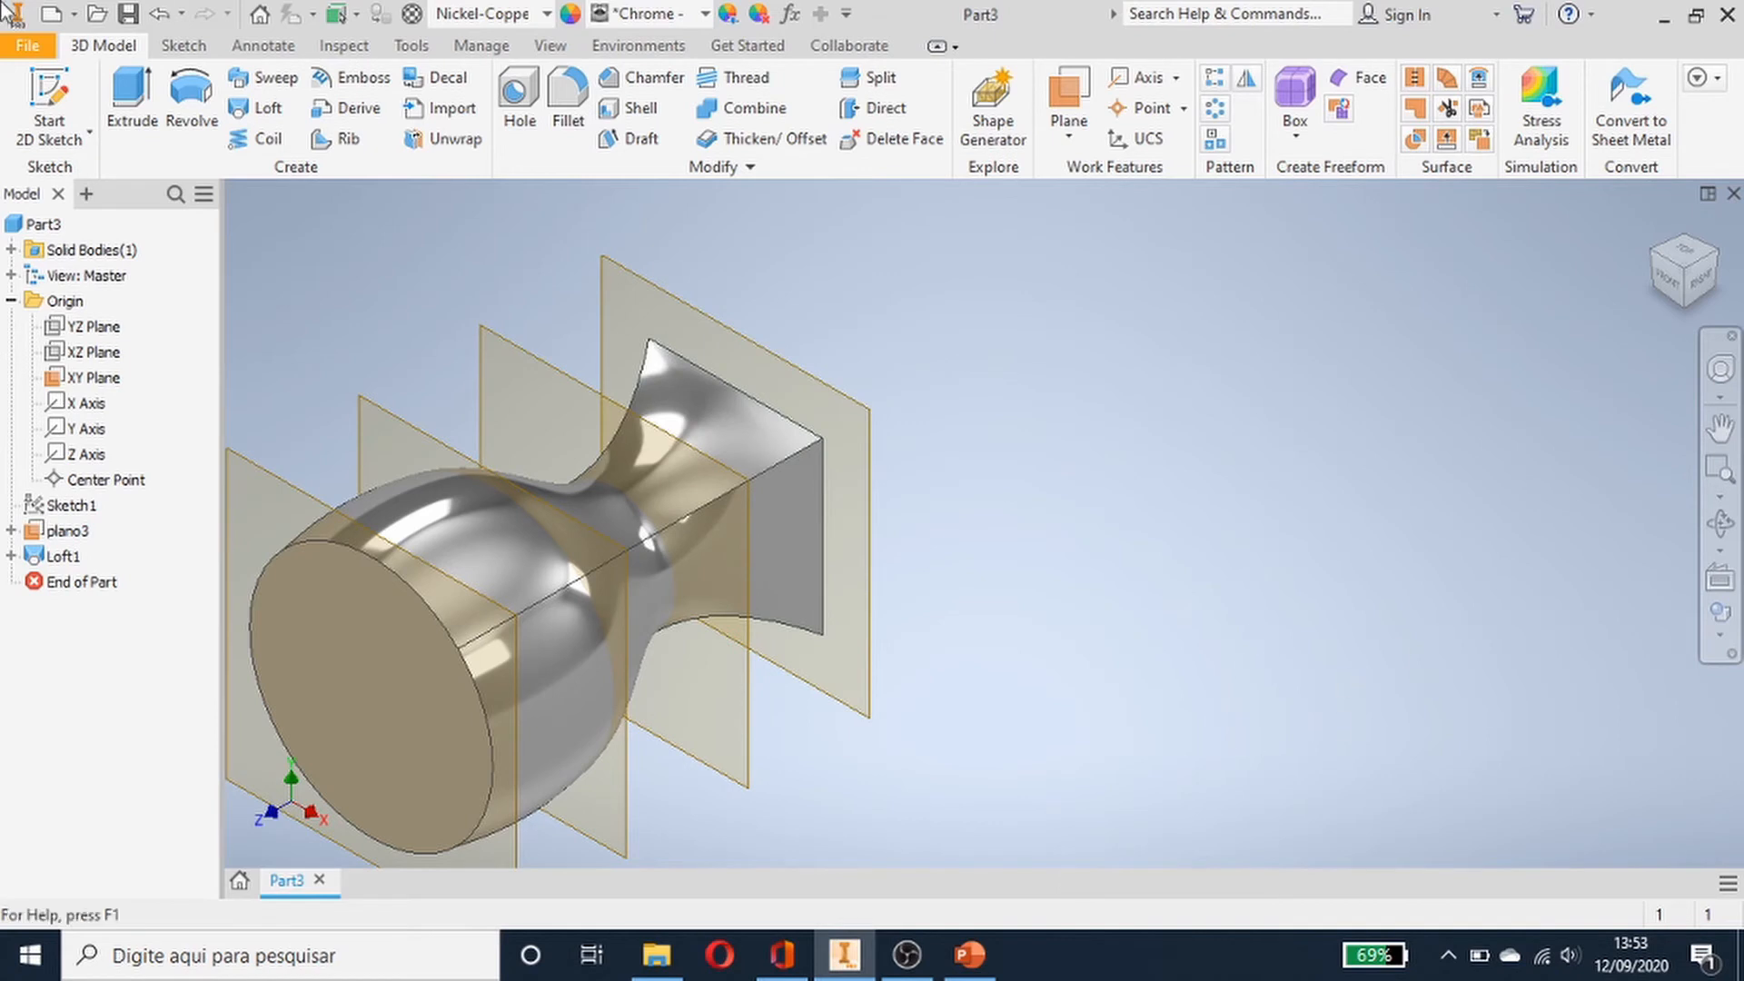
- Open the martelo reference part file
left_click(96, 16)
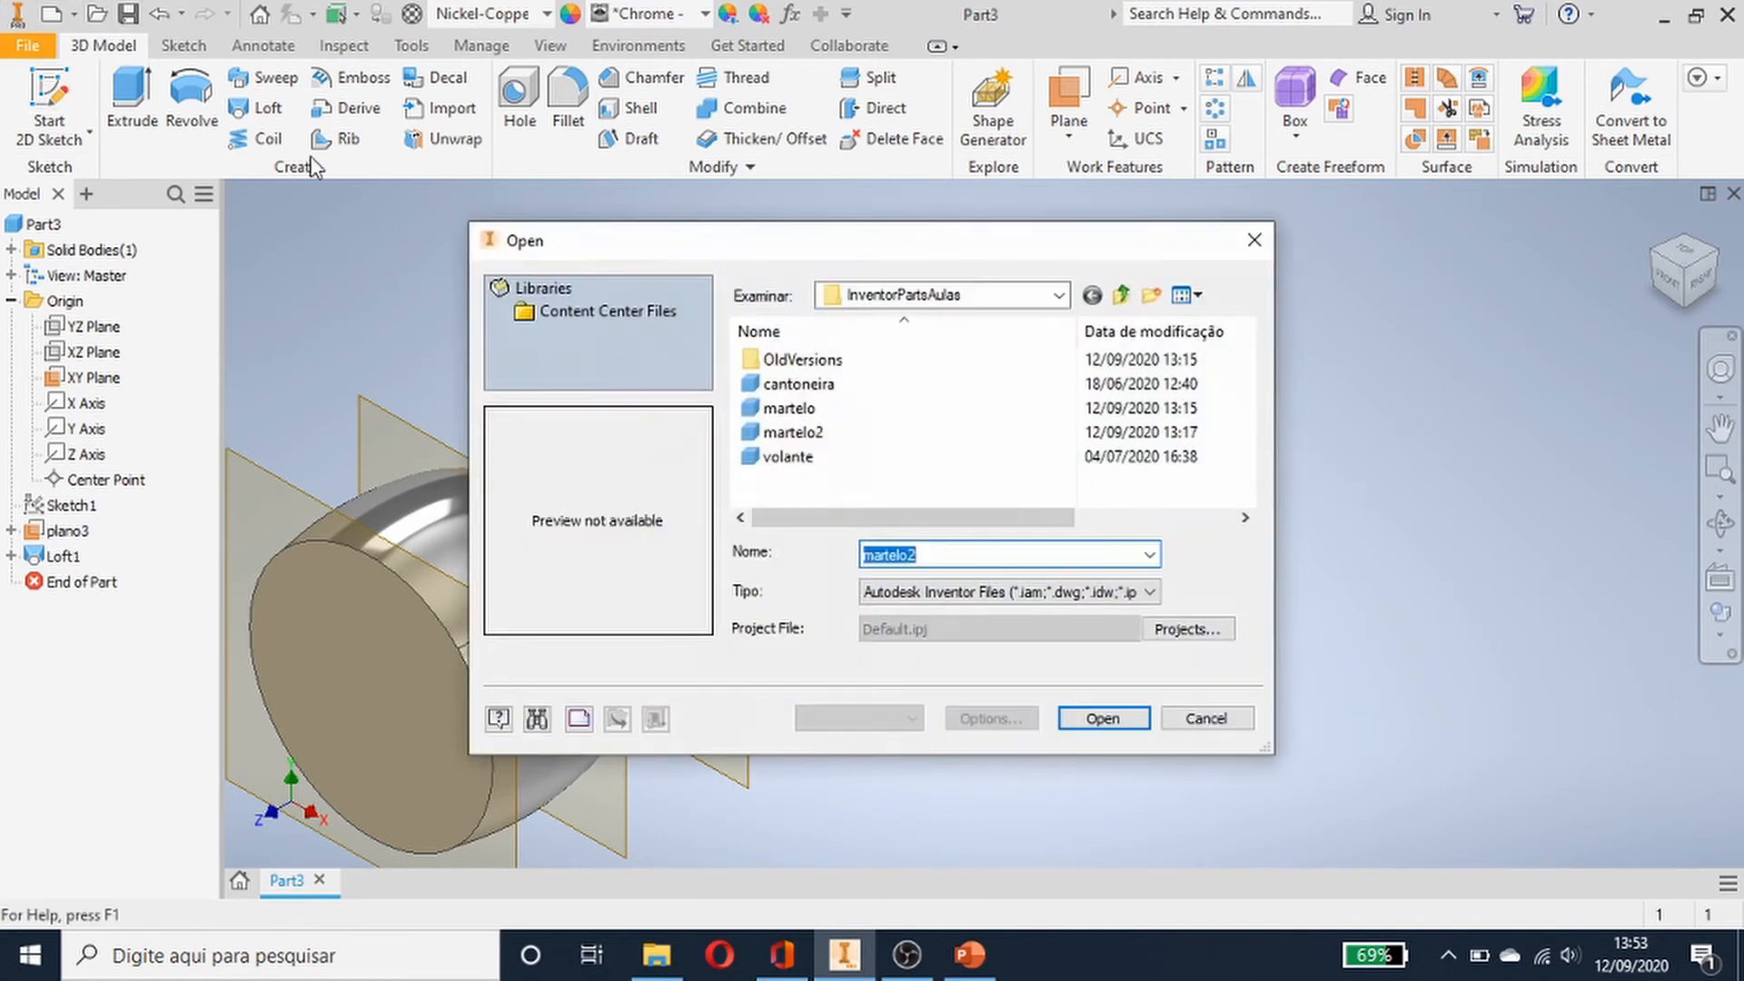
double_click(797, 431)
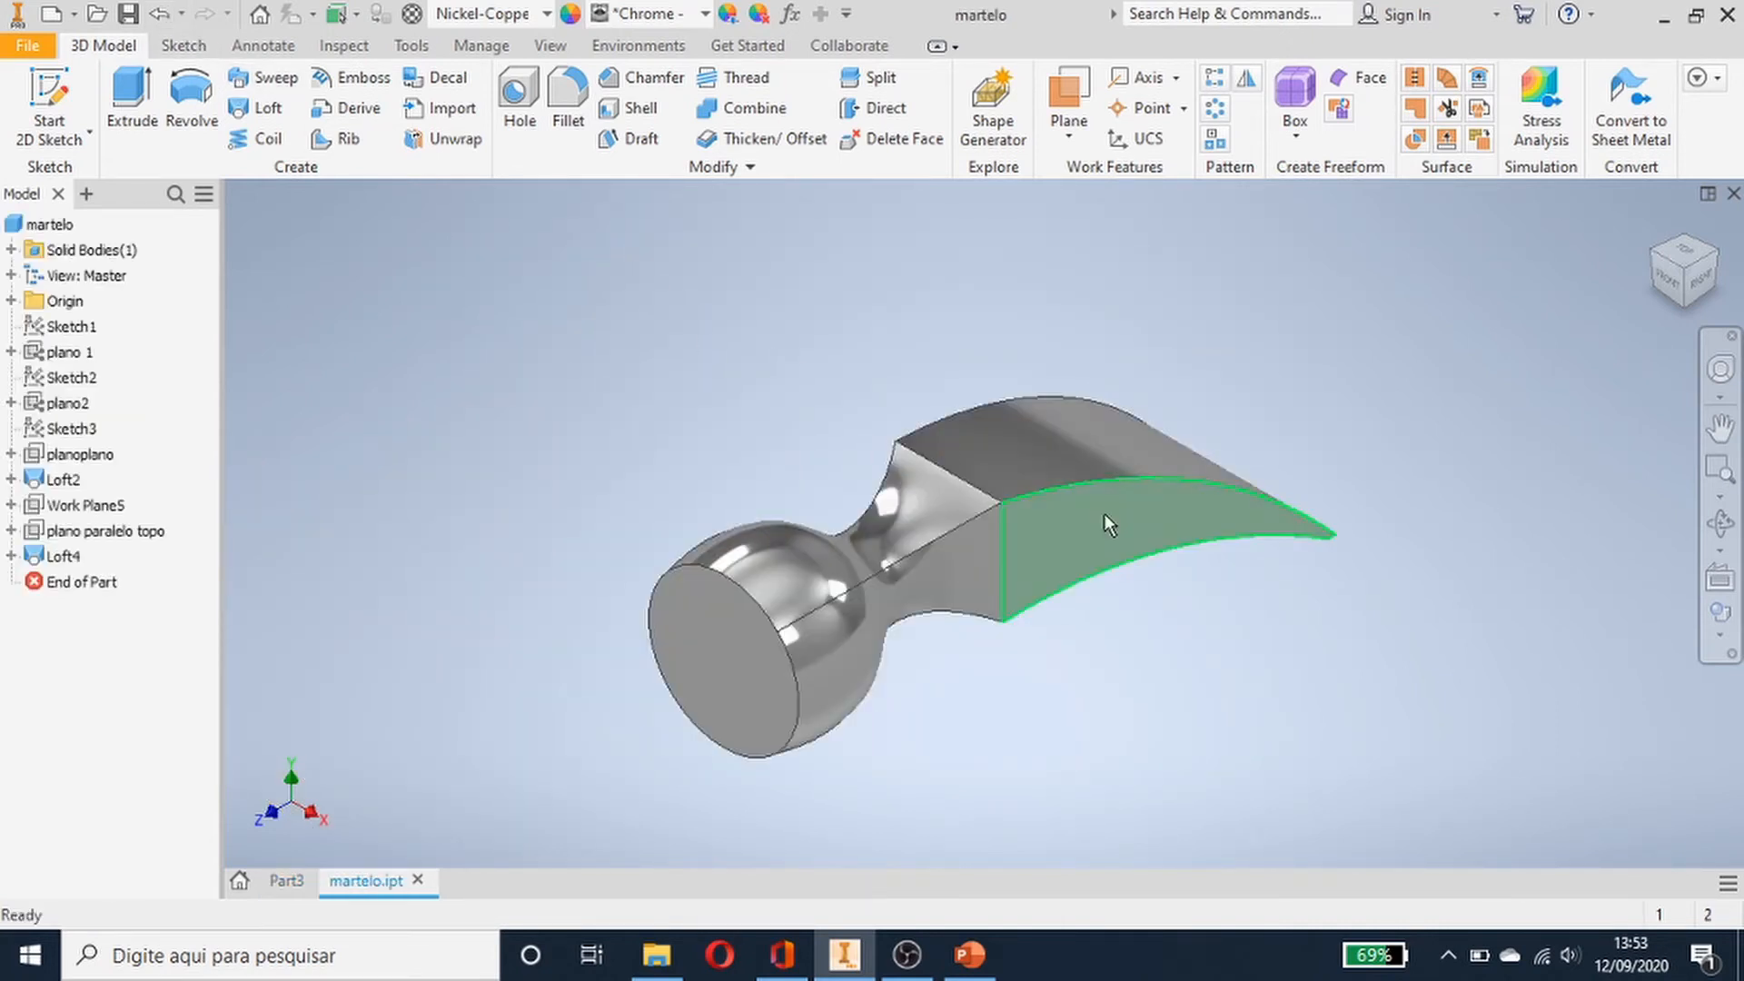
- Open the martelo2 reference part file
left_click(98, 14)
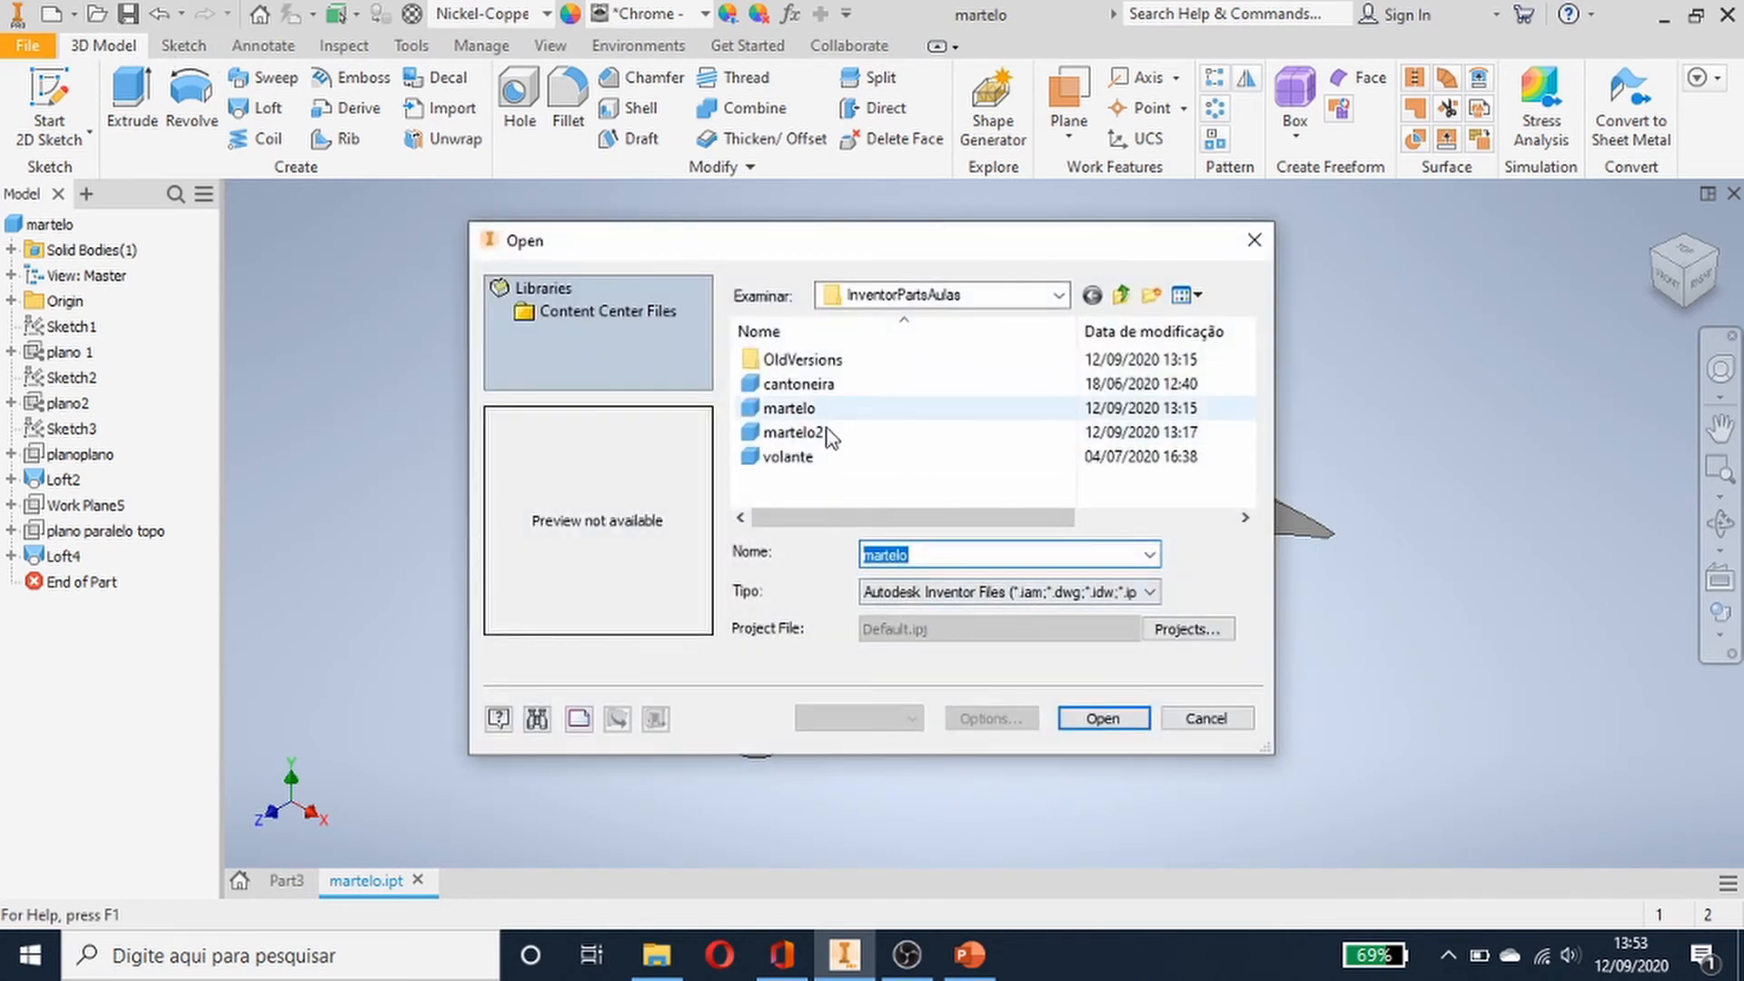
double_click(790, 432)
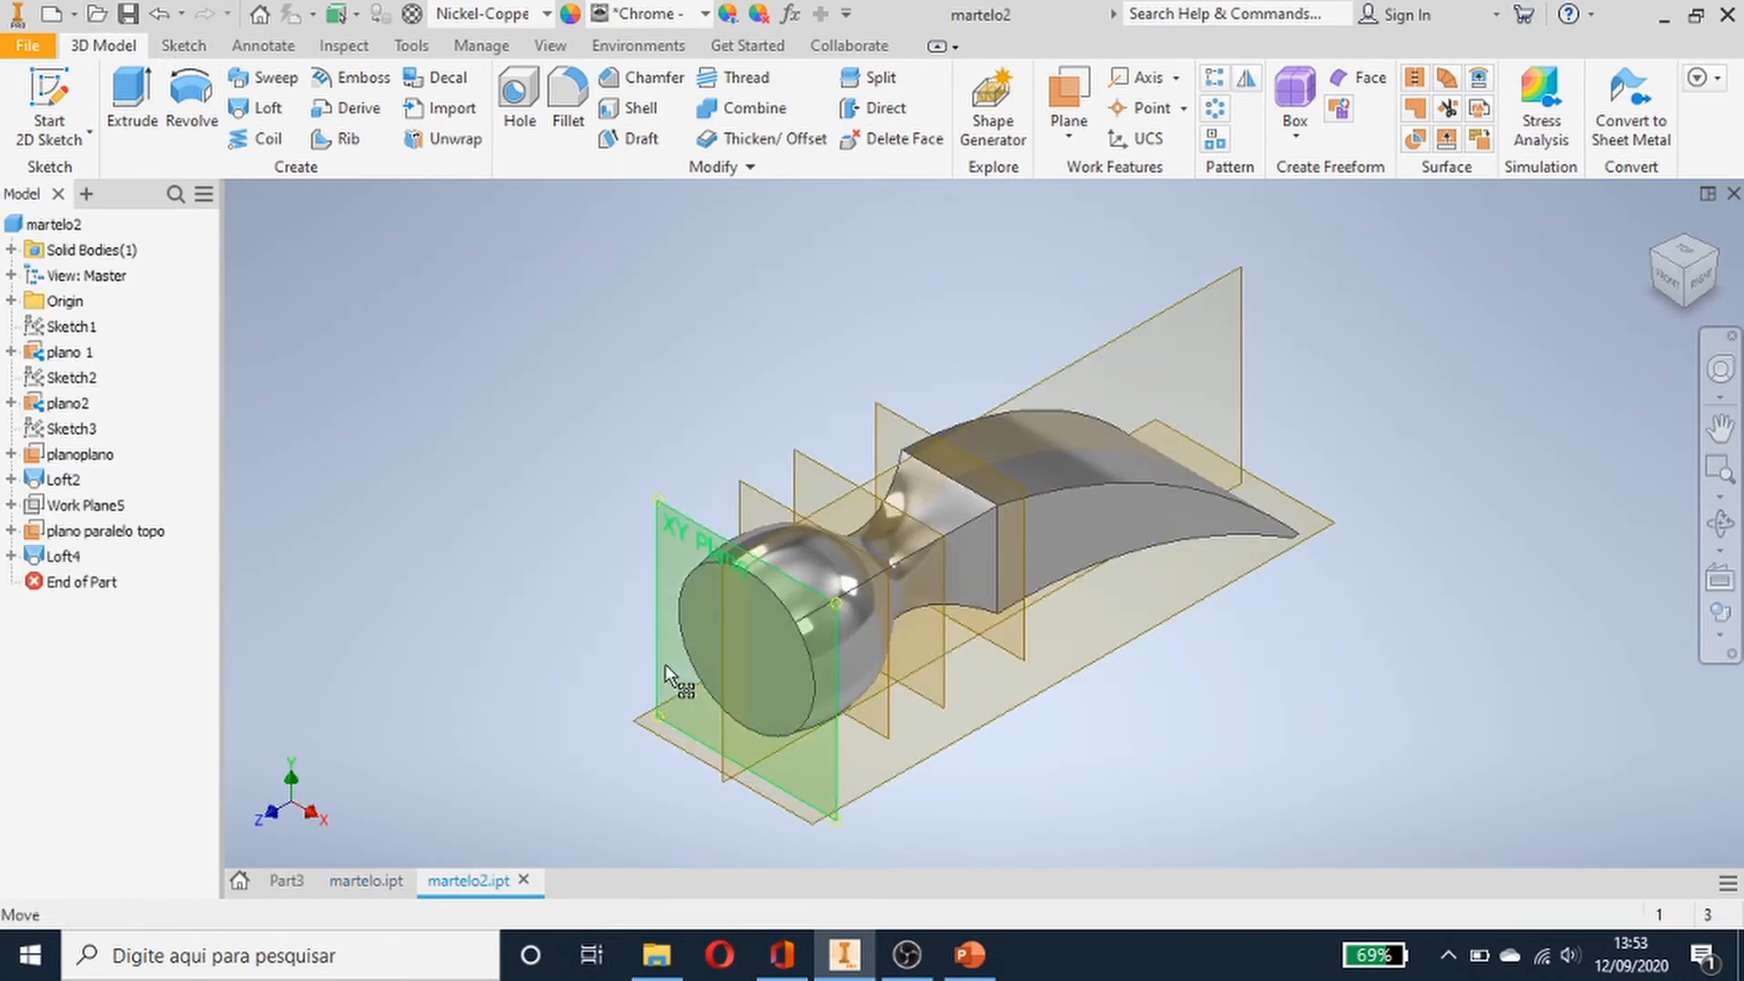
- Examine the work planes used in the martelo2 reference hammer model
middle_click_drag(1259, 575, 834, 548)
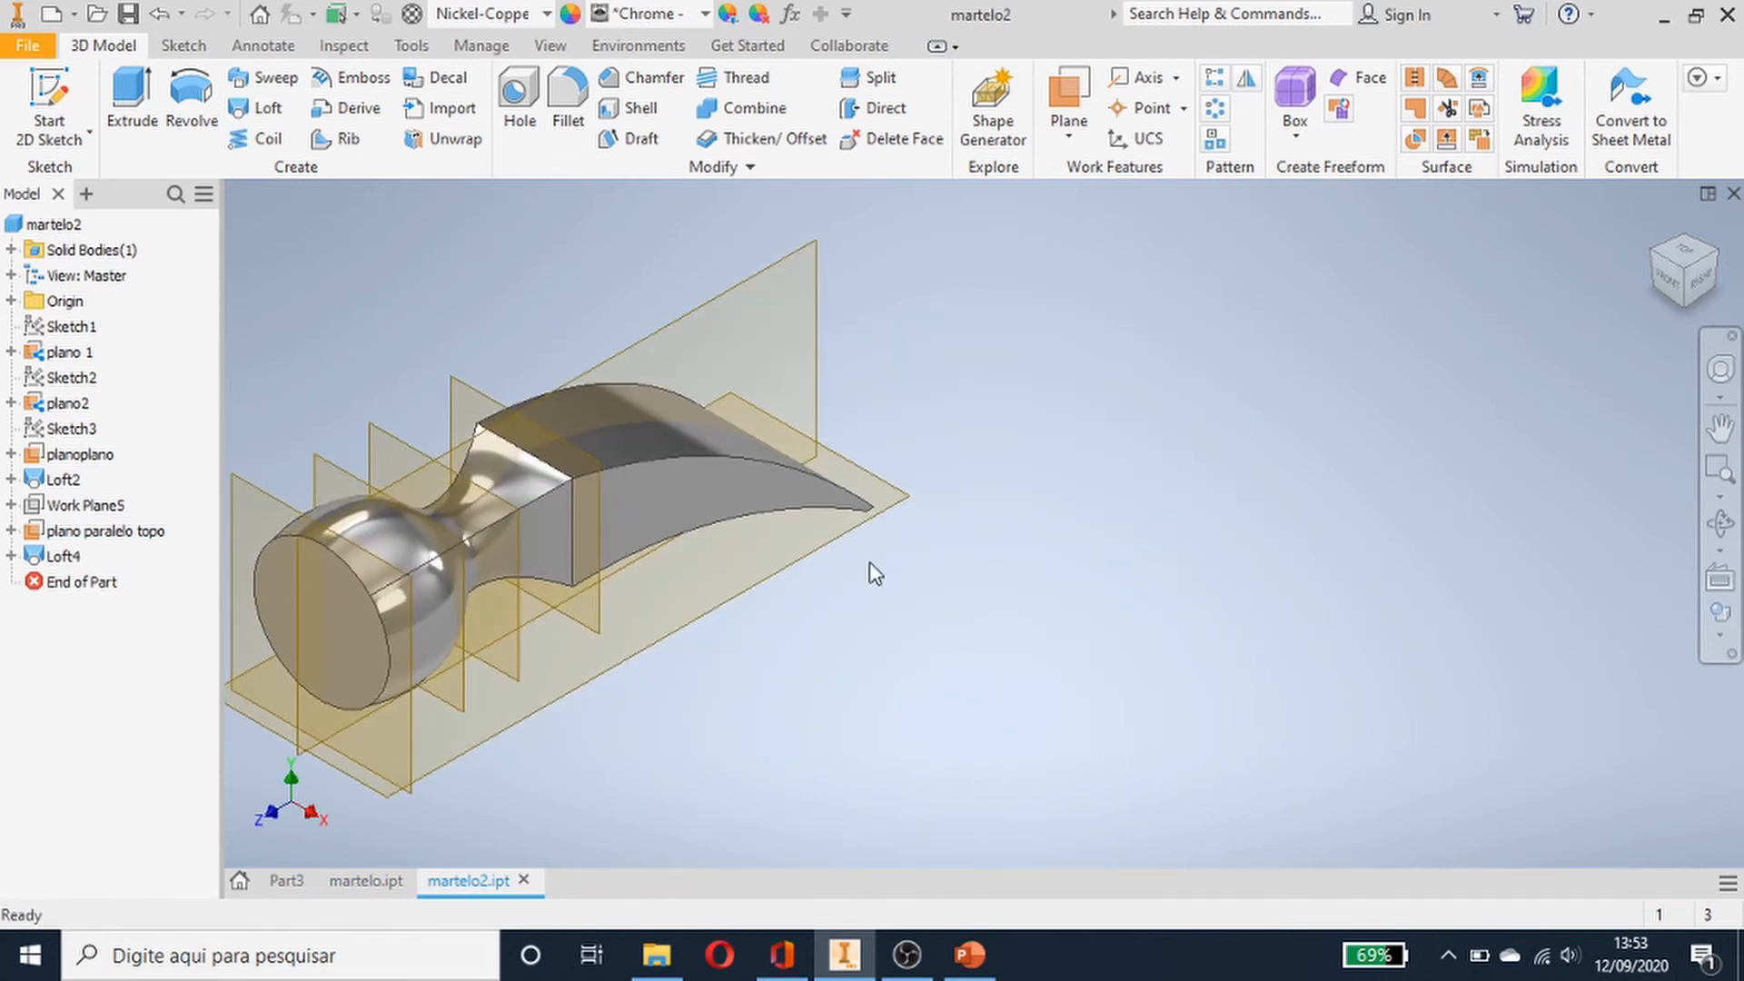
left_click(567, 451)
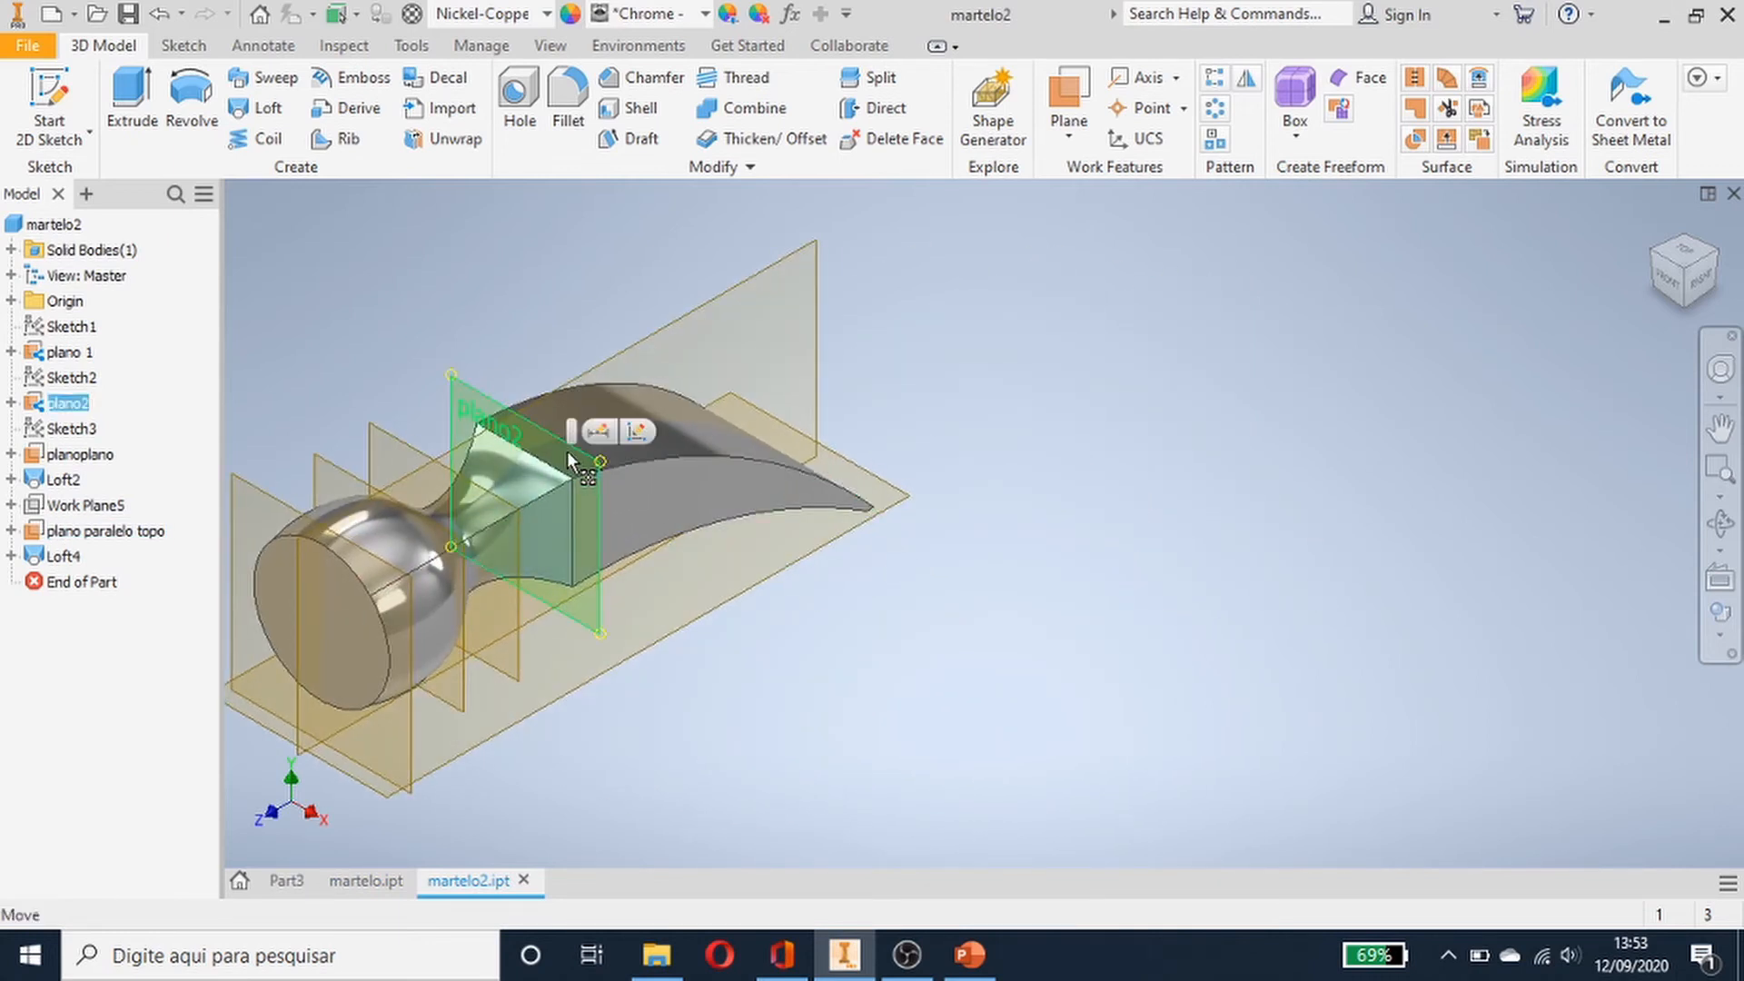
left_click(823, 532)
left_click(786, 554)
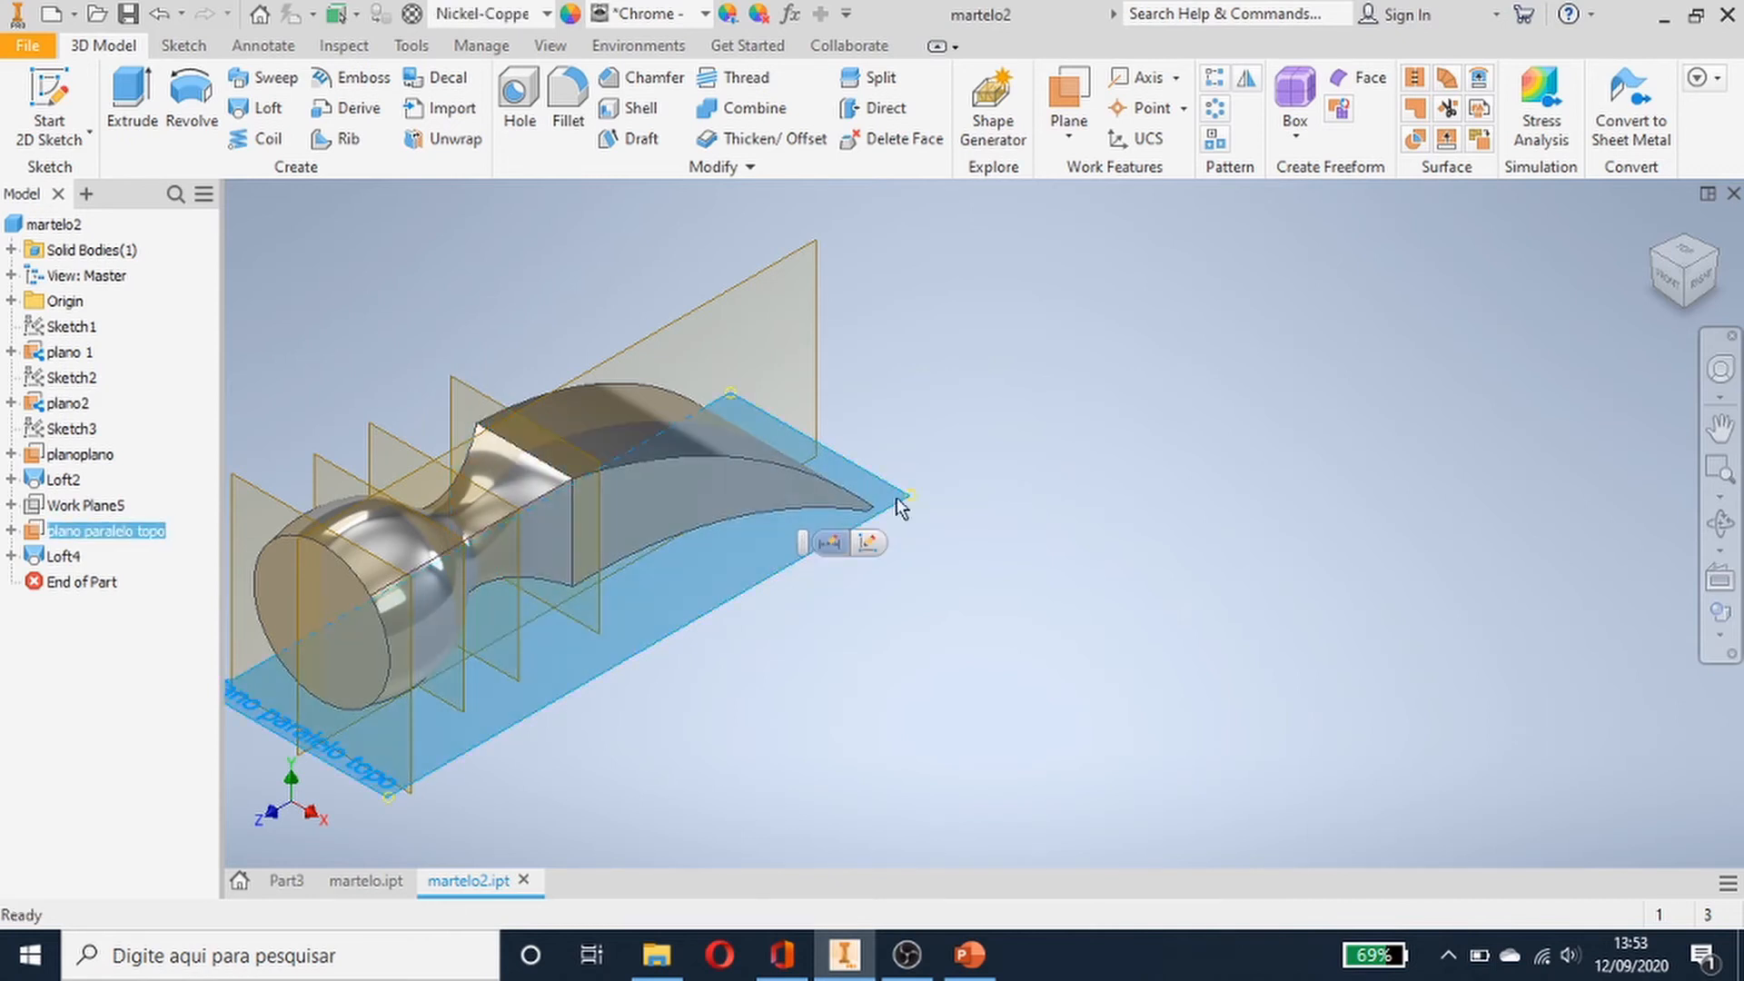
middle_click_drag(932, 514, 953, 474)
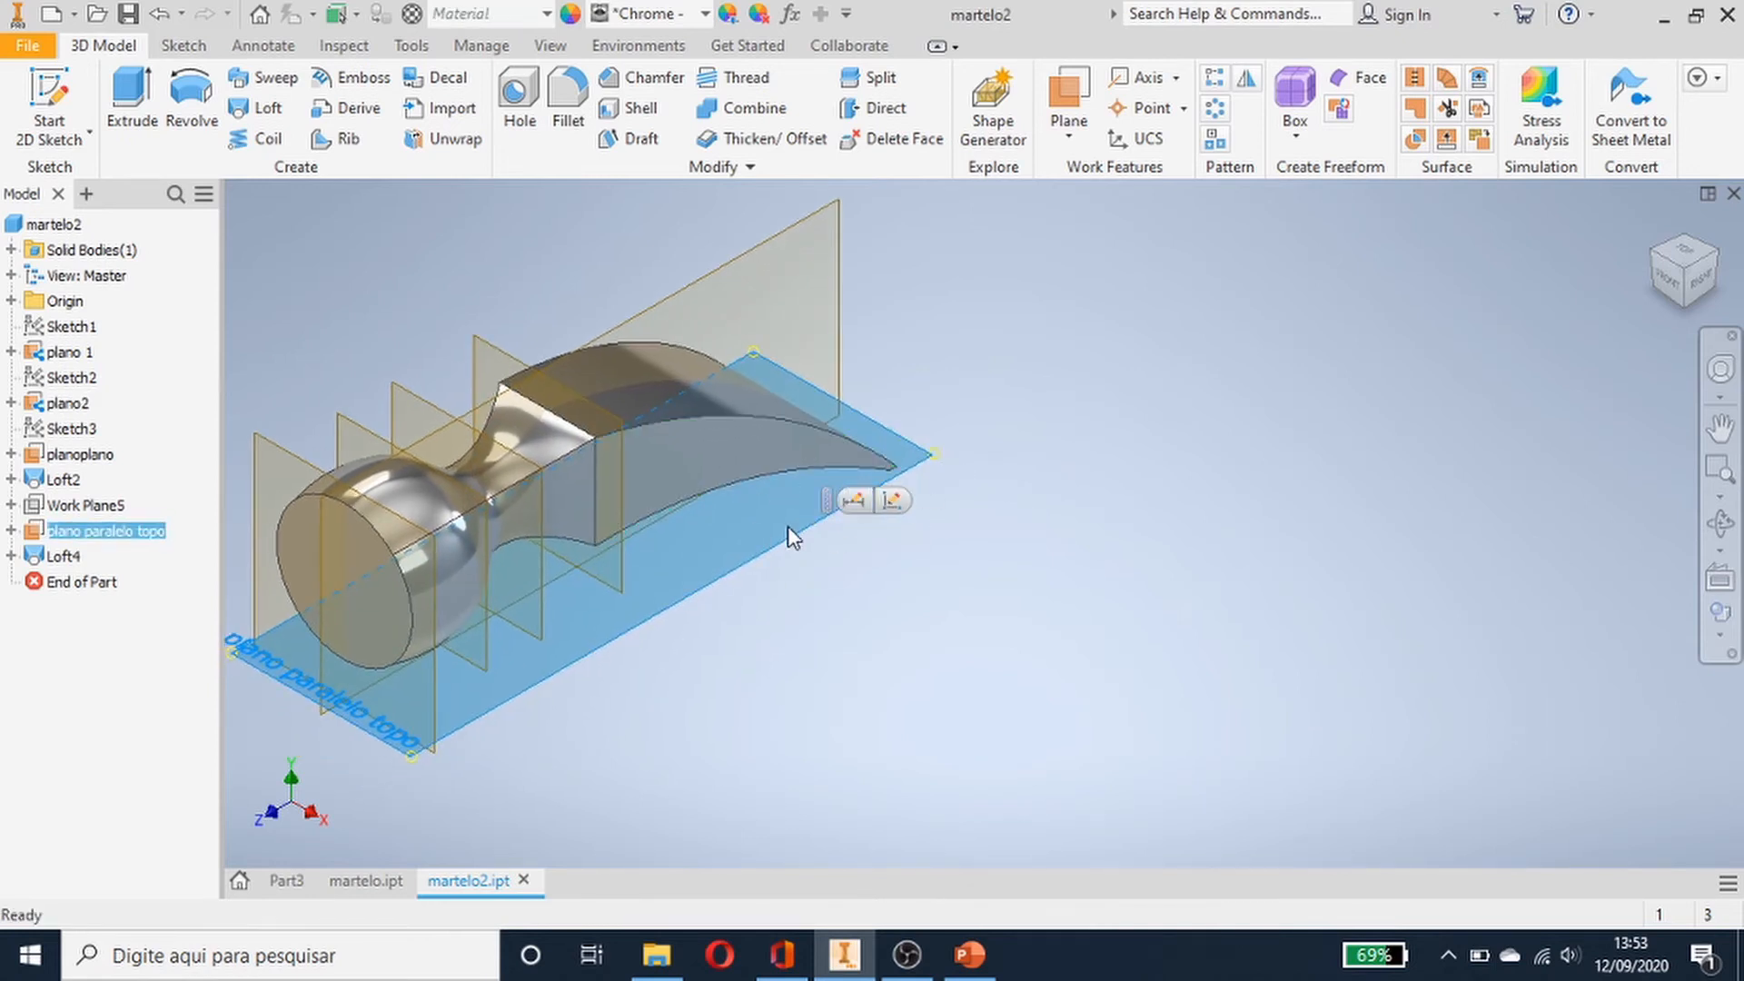
left_click(984, 511)
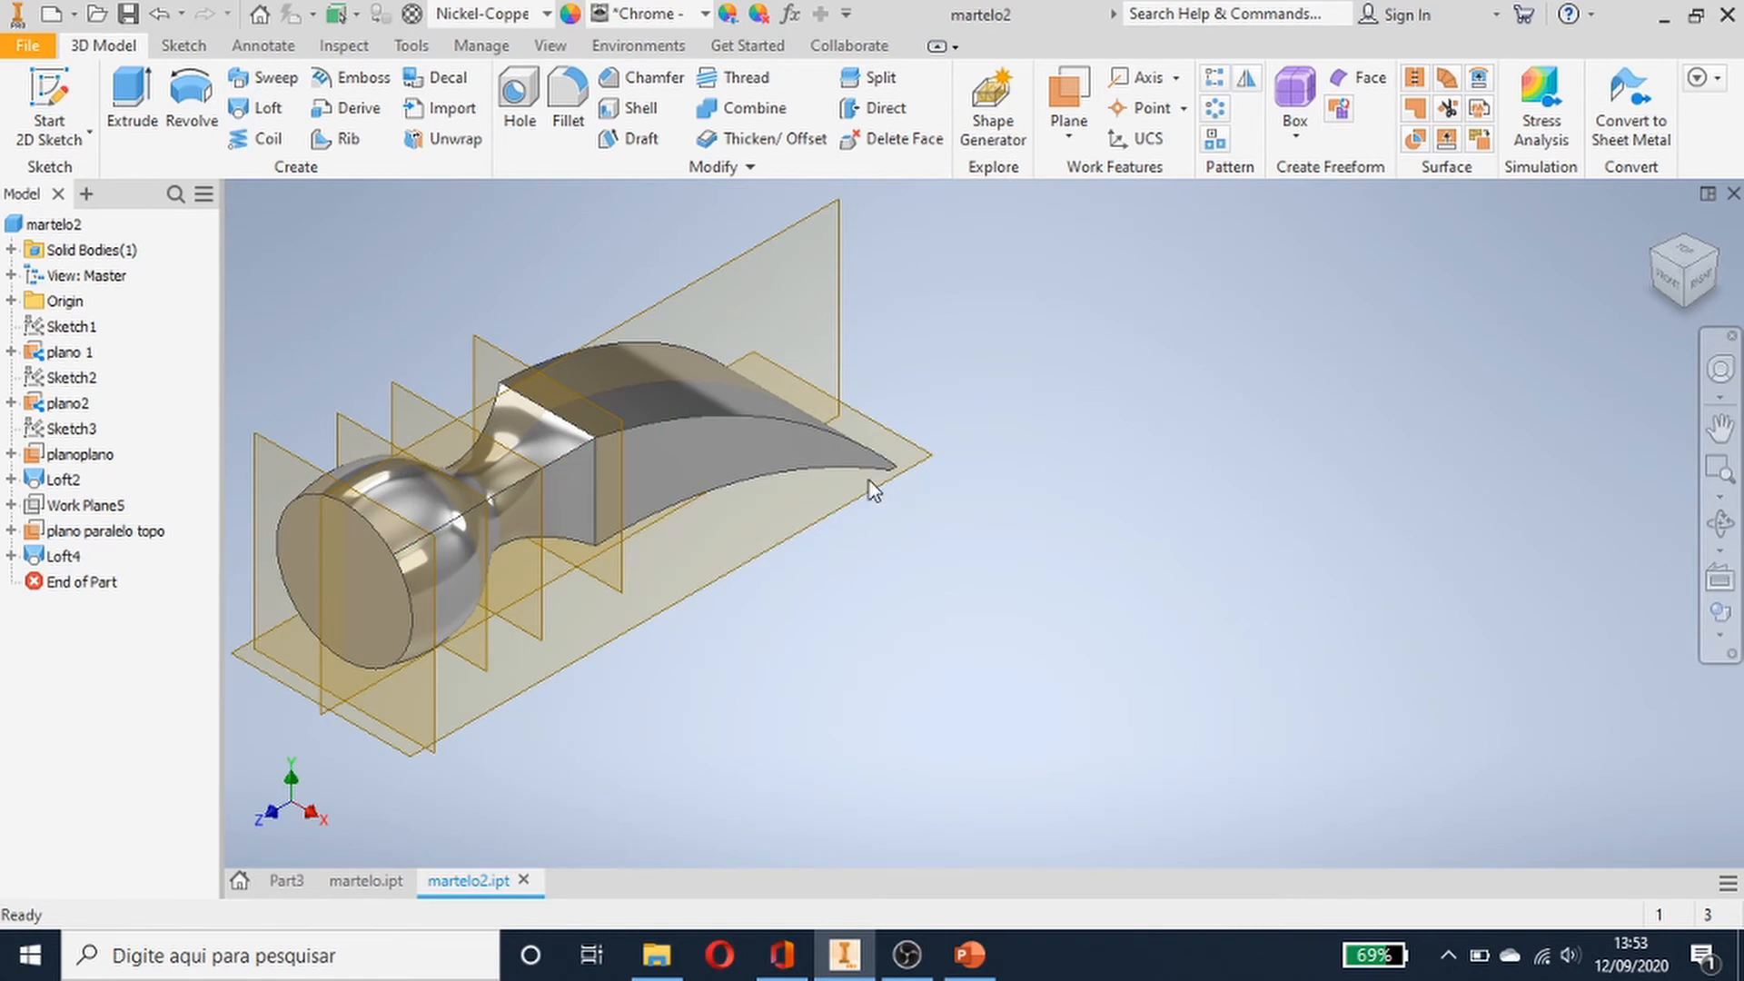
scroll(906, 527, "up", 3)
scroll(906, 526, "down", 6)
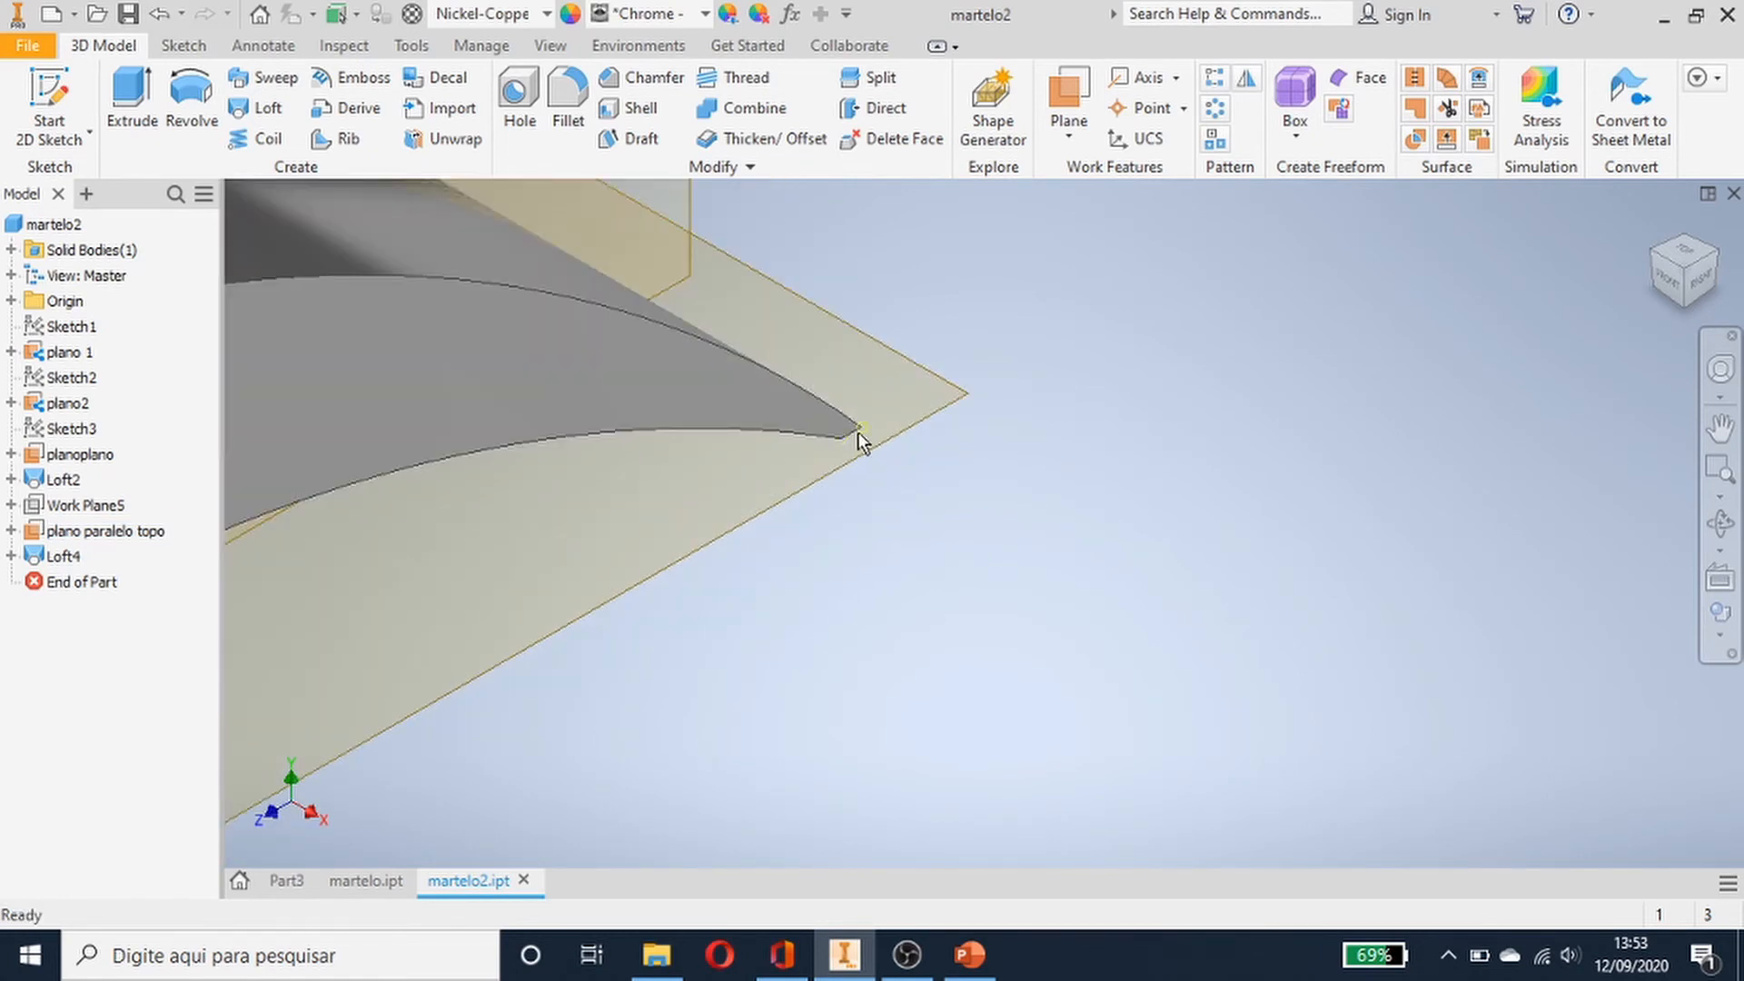
- Inspect the claw section of martelo2 close up, checking plano2, the top parallel plane and the YZ plane
middle_click_drag(922, 600, 1444, 595)
scroll(881, 543, "up", 4)
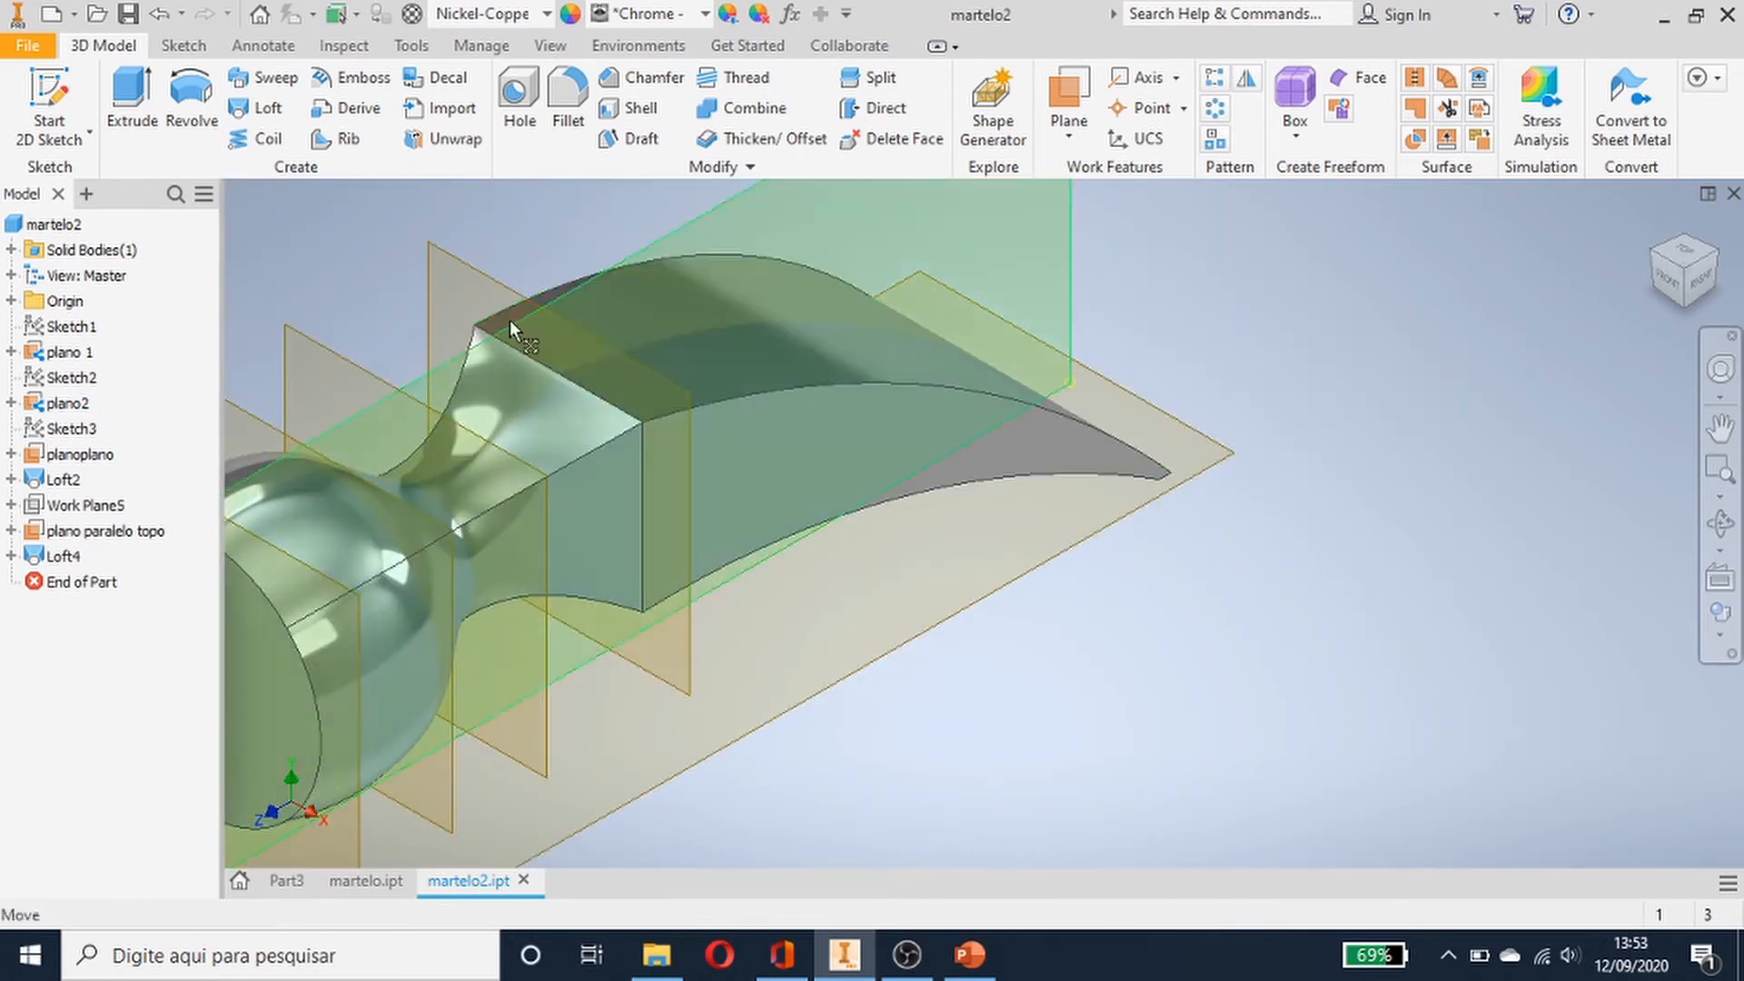
left_click(685, 426)
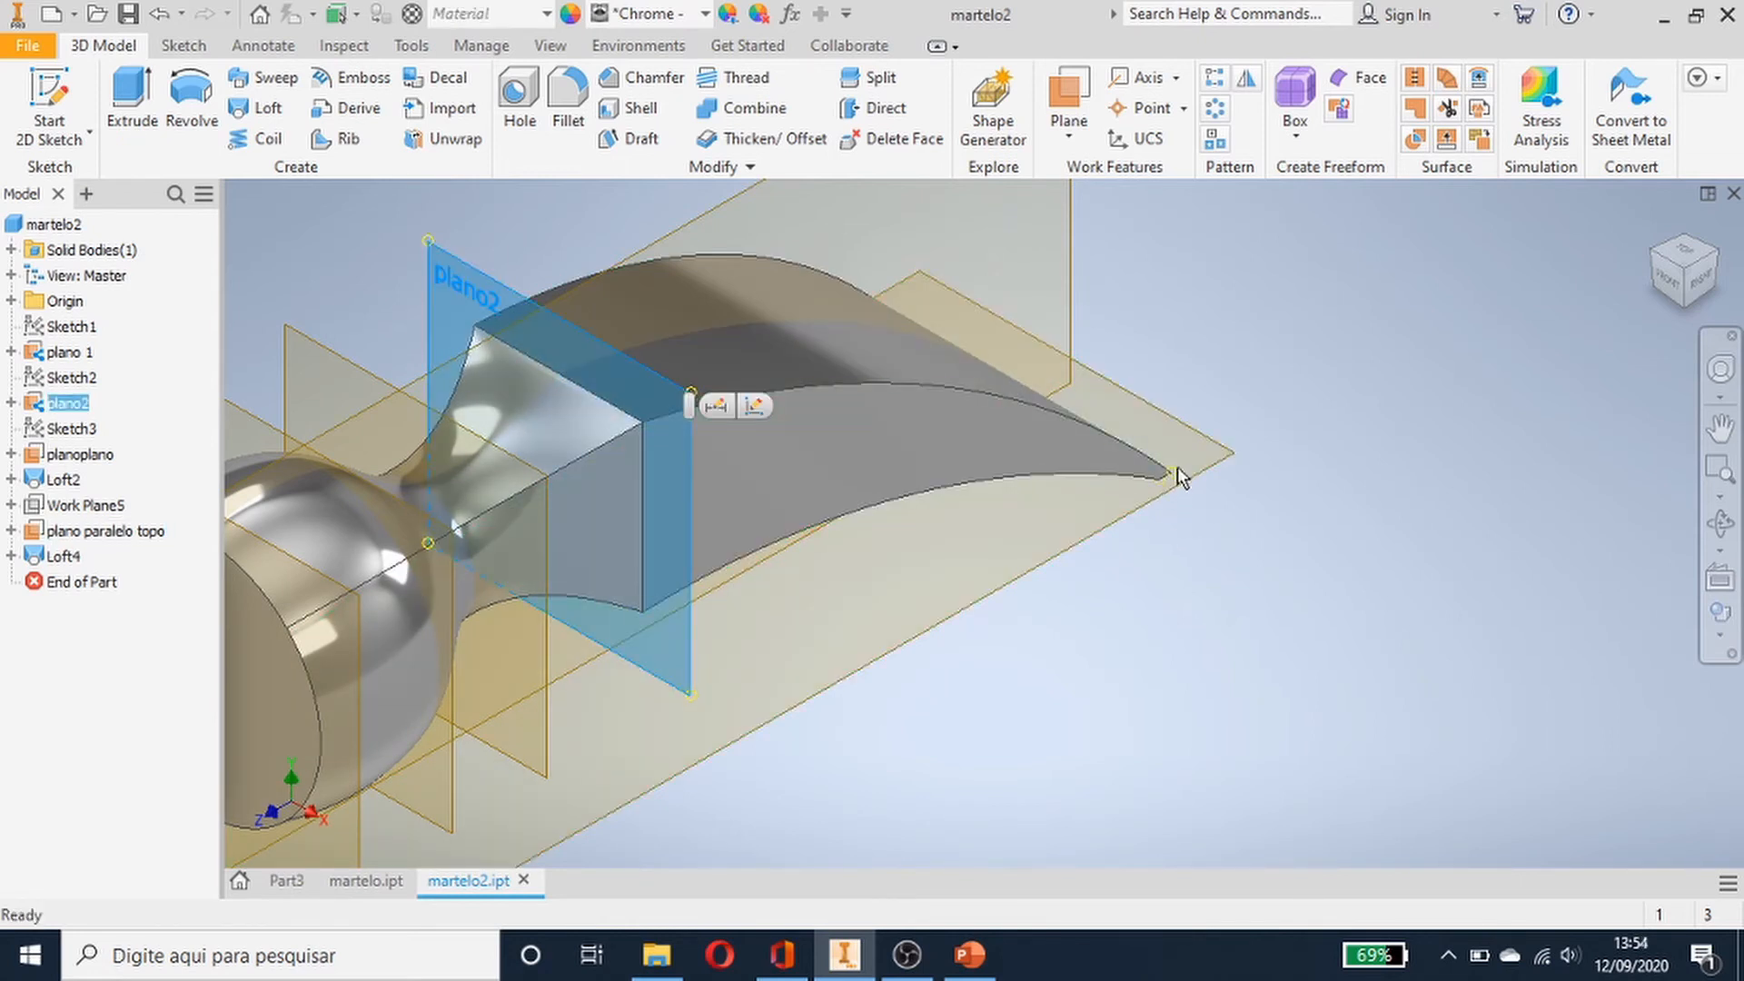
left_click(1110, 574)
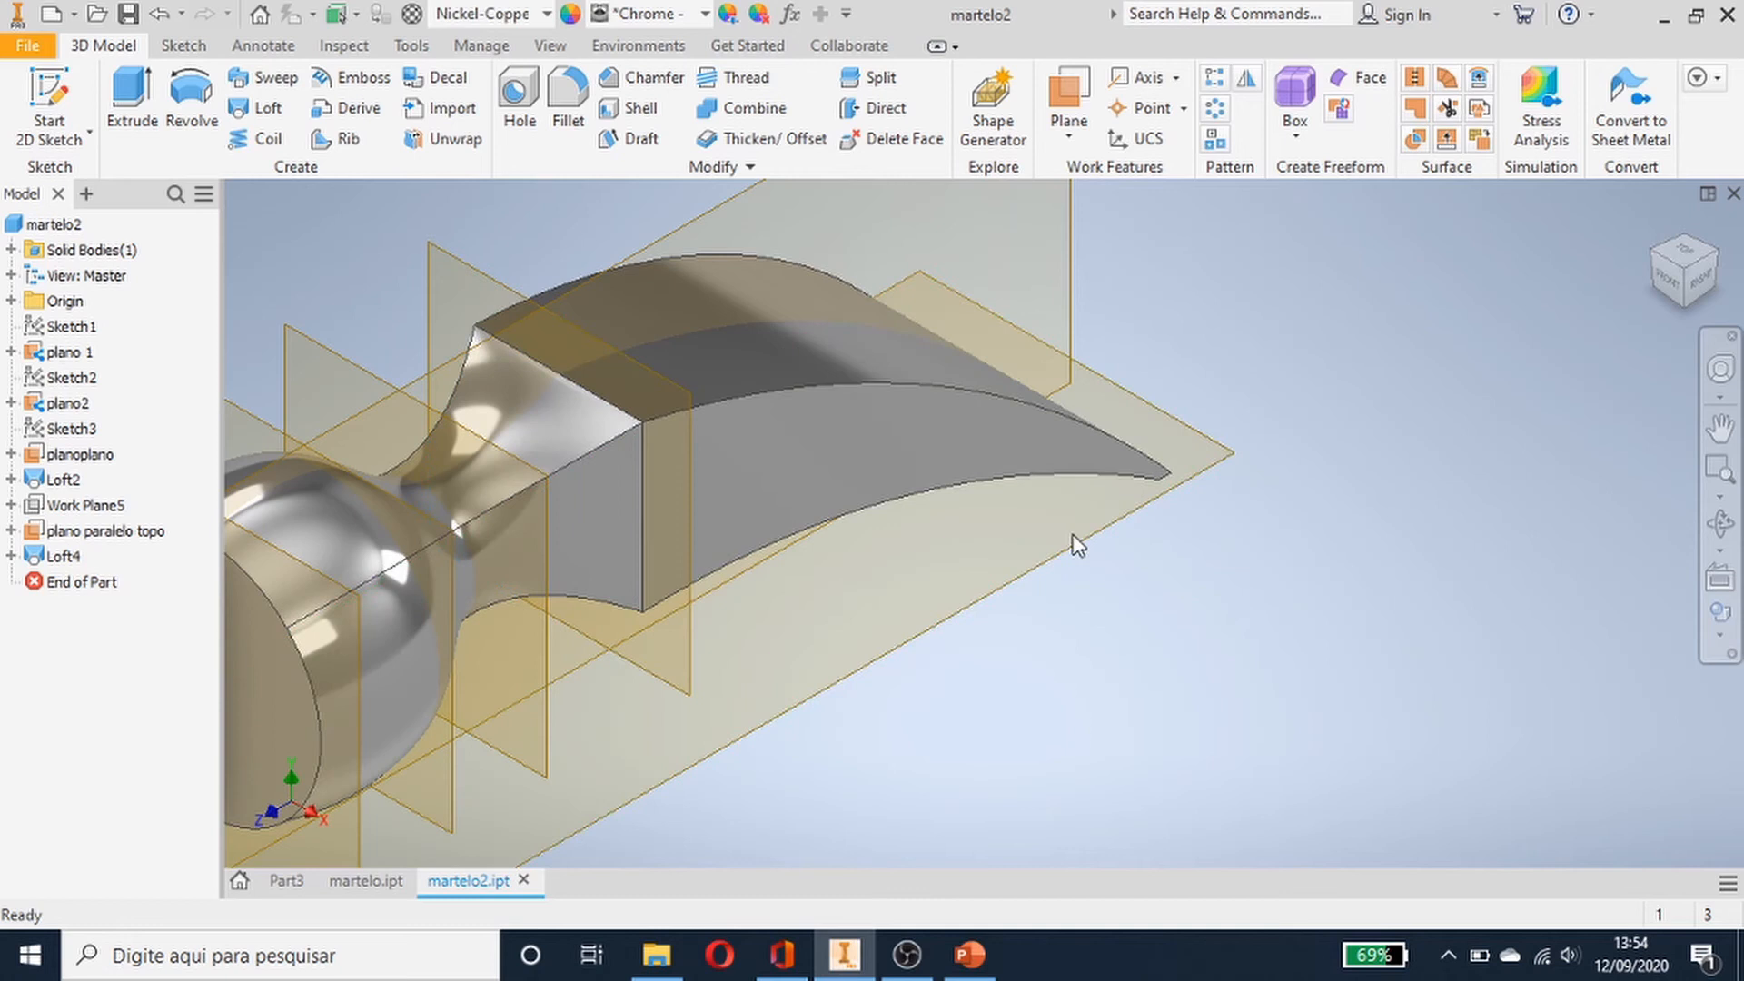
left_click(965, 616)
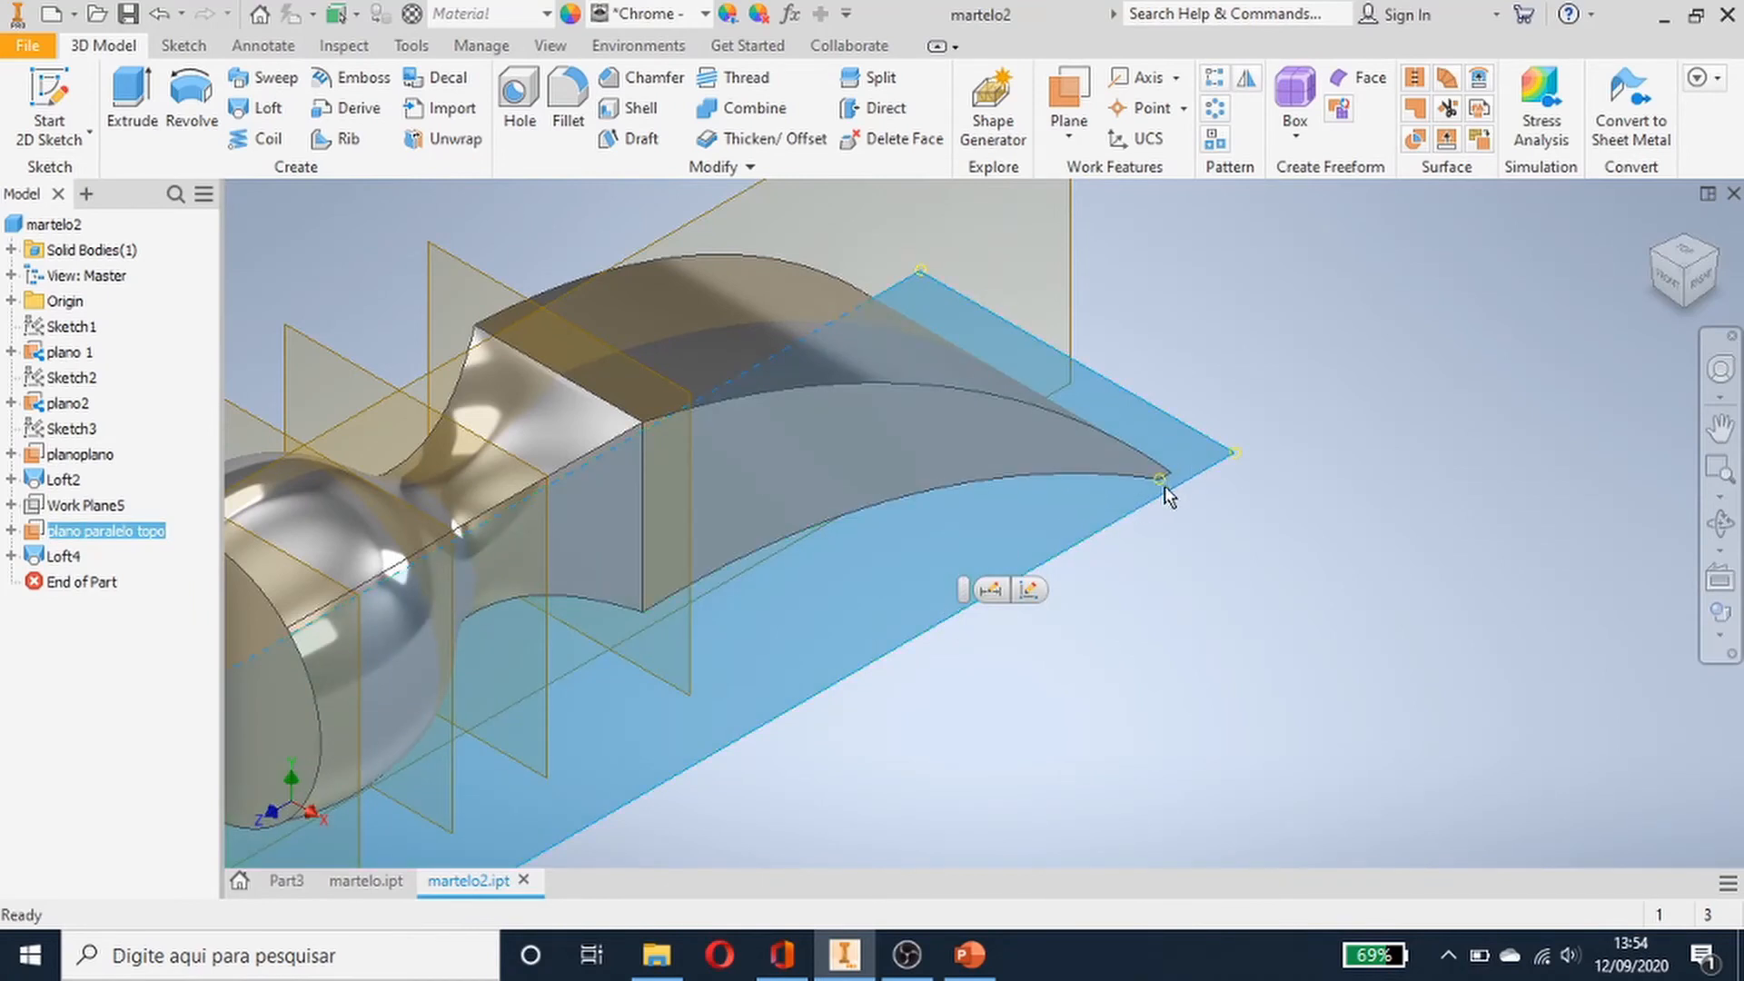
left_click(1324, 605)
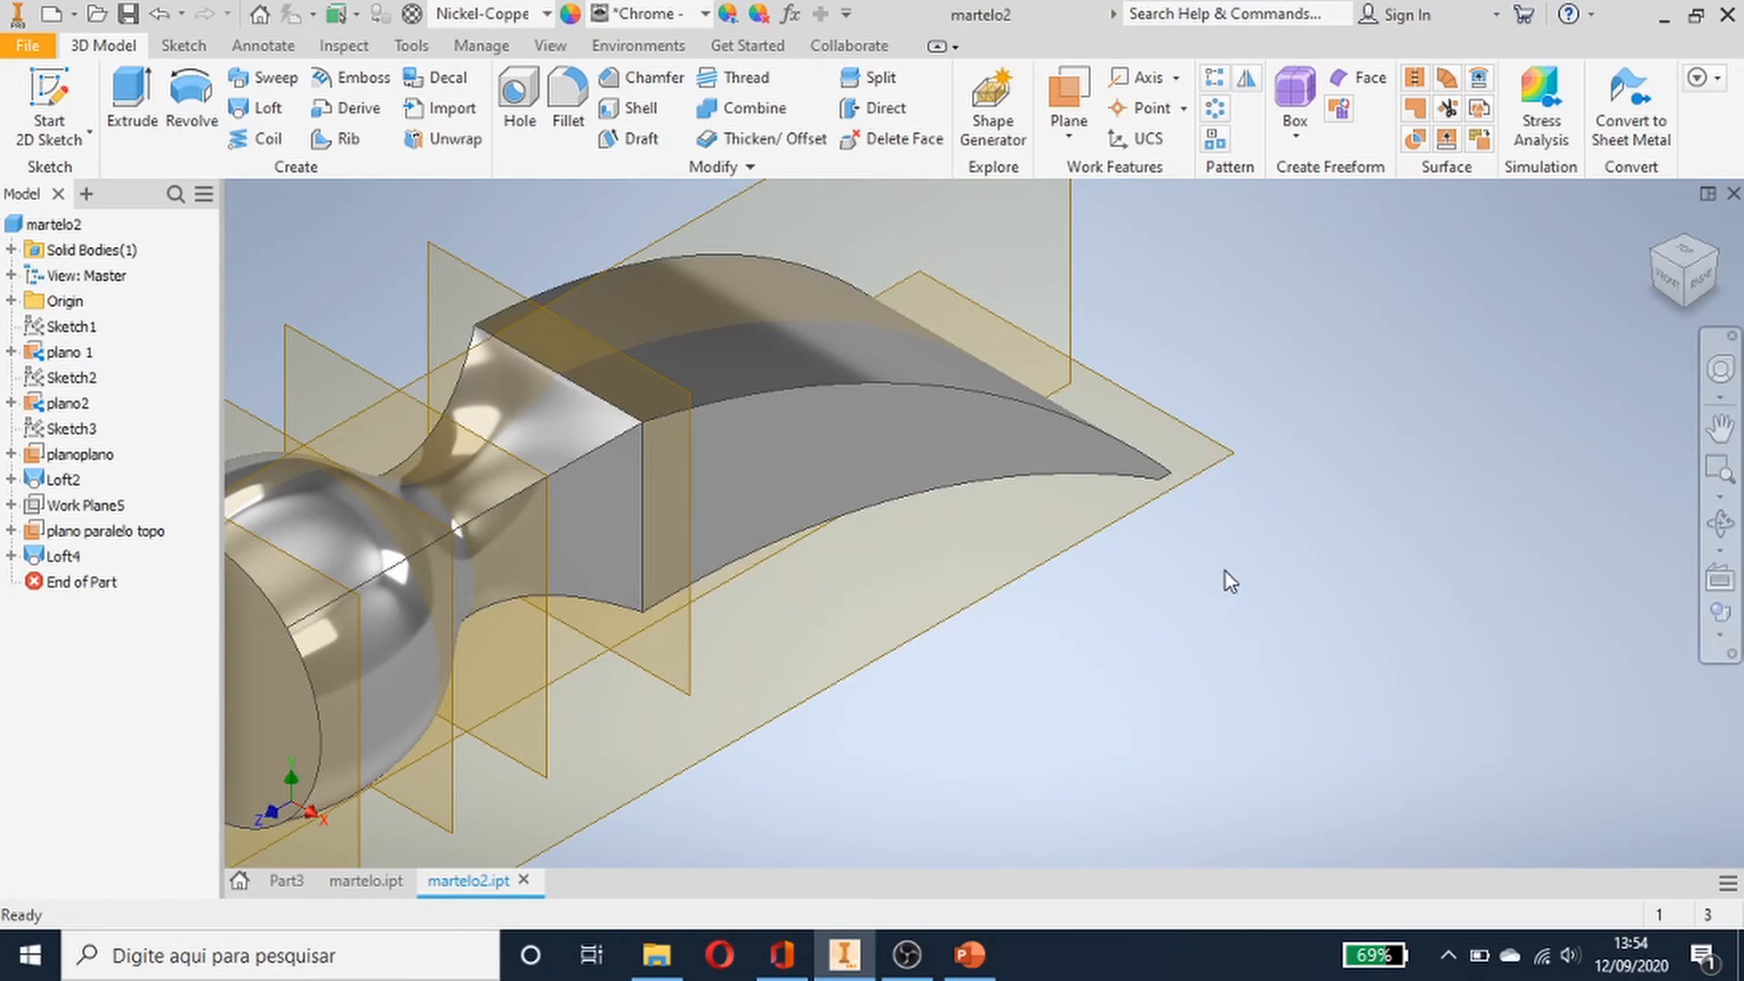
left_click(677, 395)
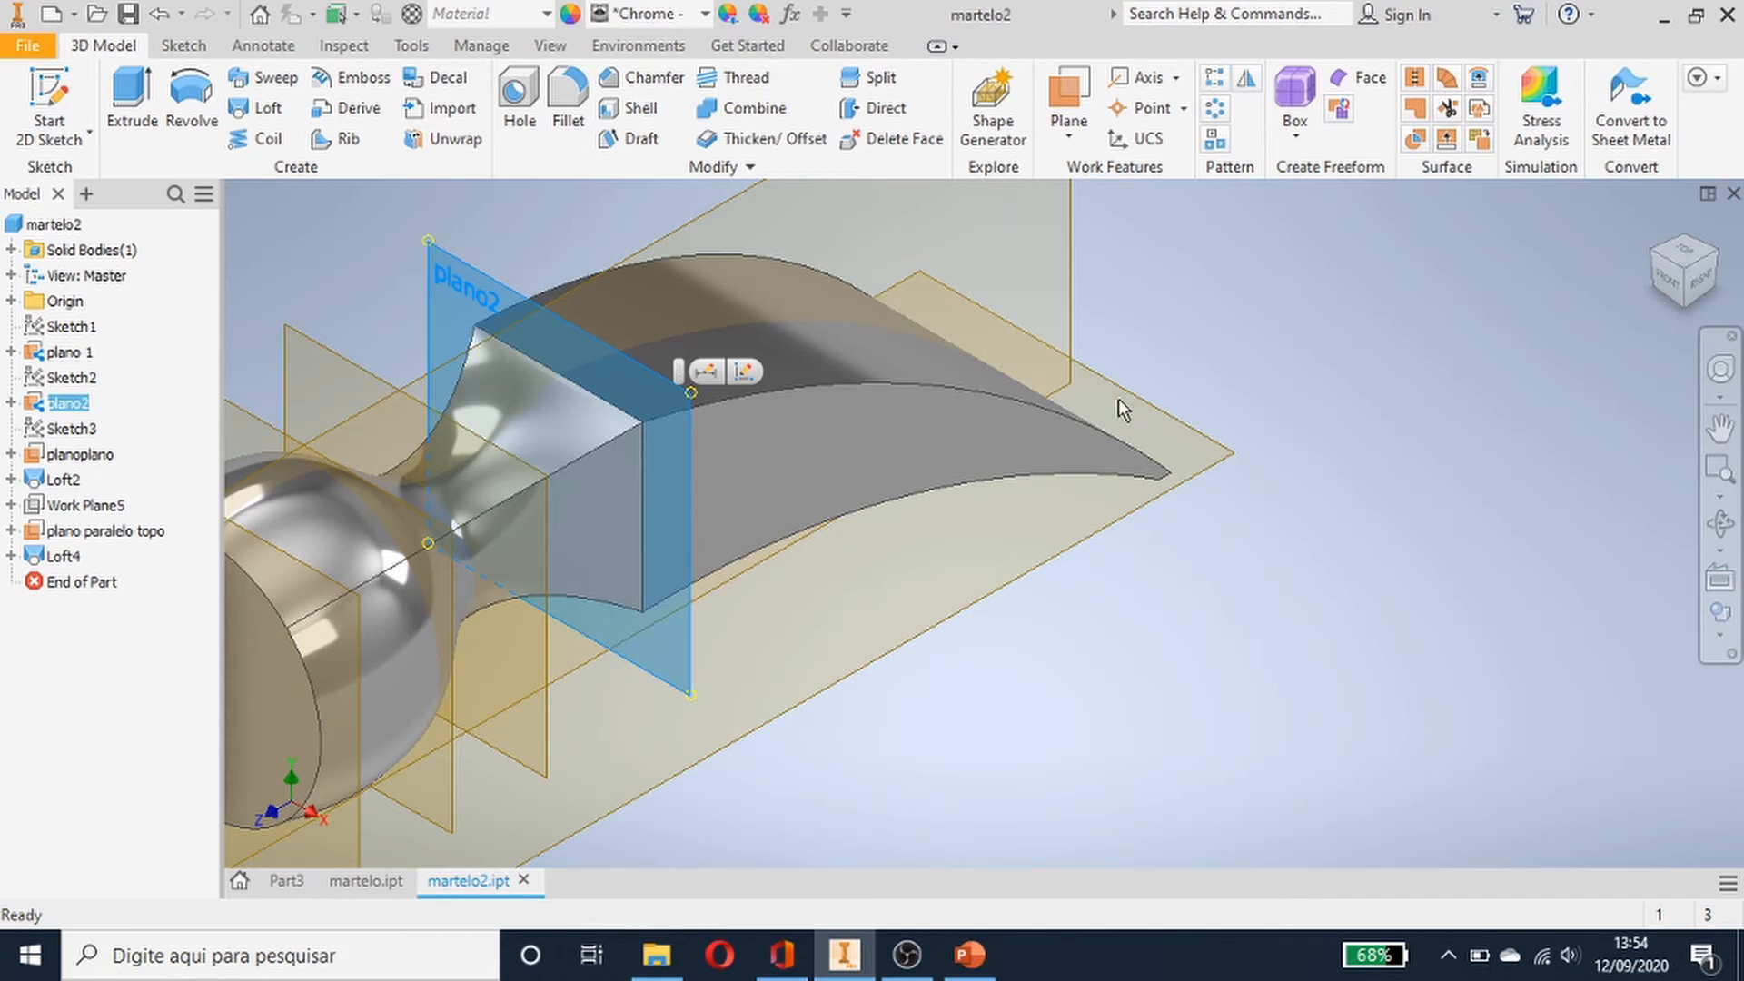
scroll(1193, 297, "down", 3)
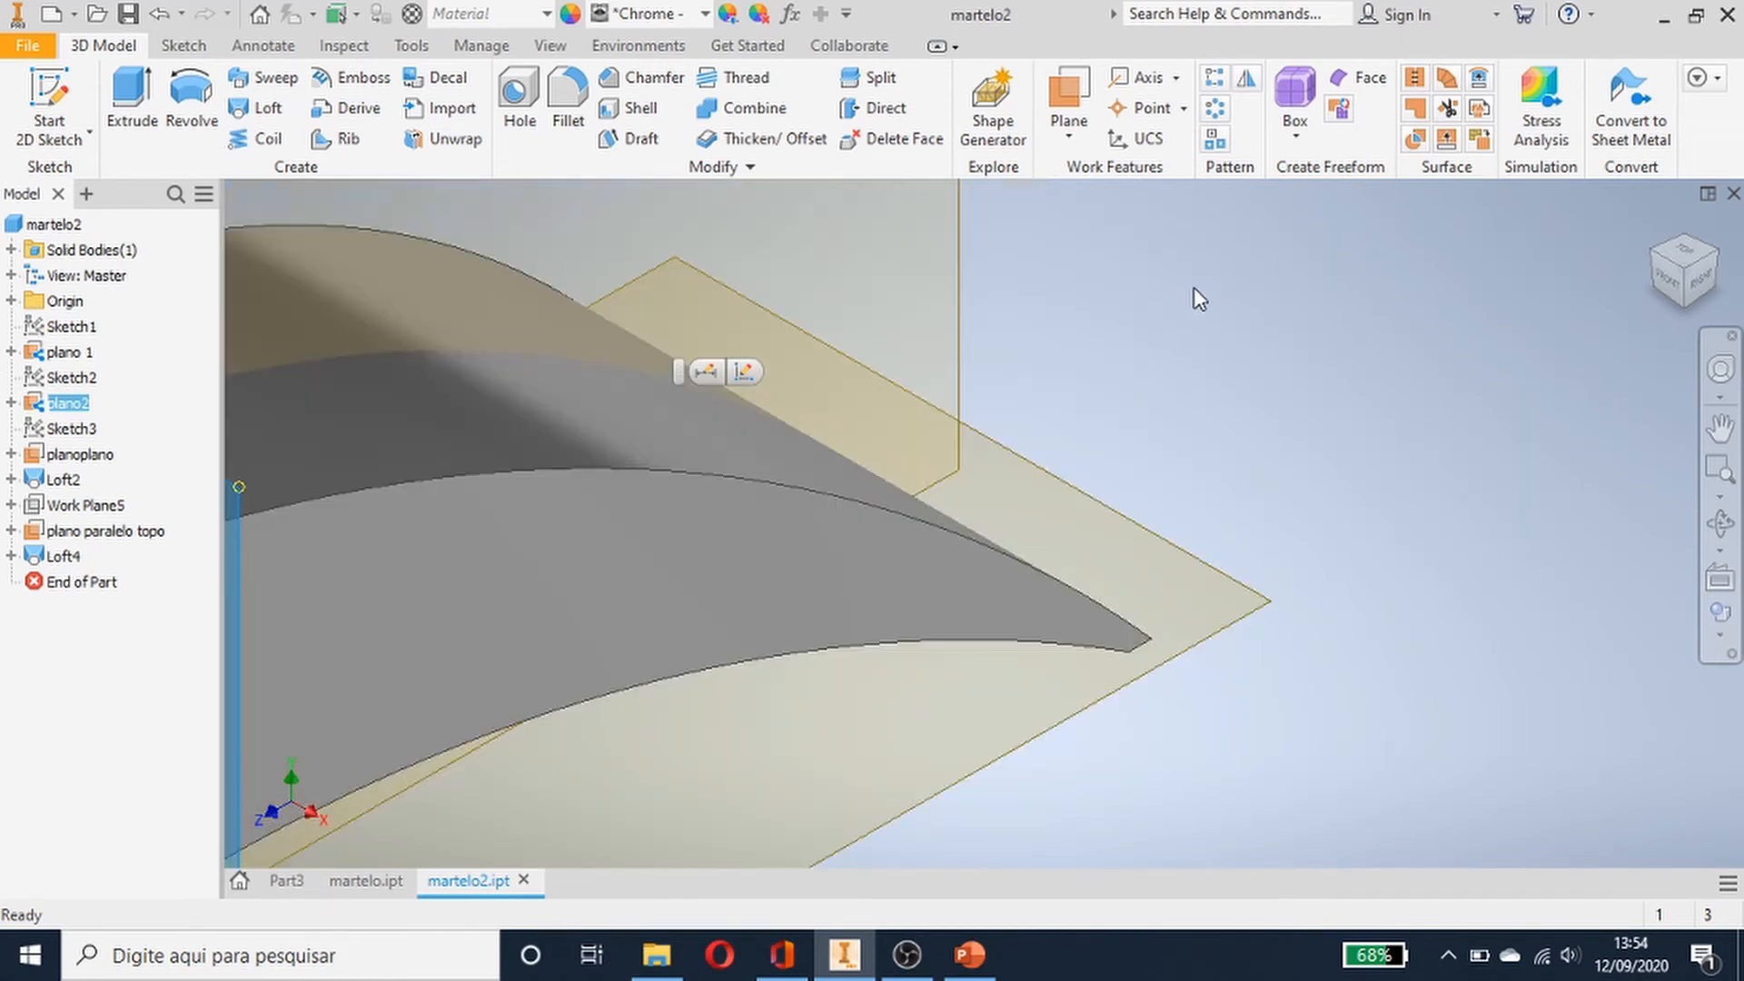
scroll(1193, 296, "up", 5)
middle_click_drag(1195, 304, 1213, 453)
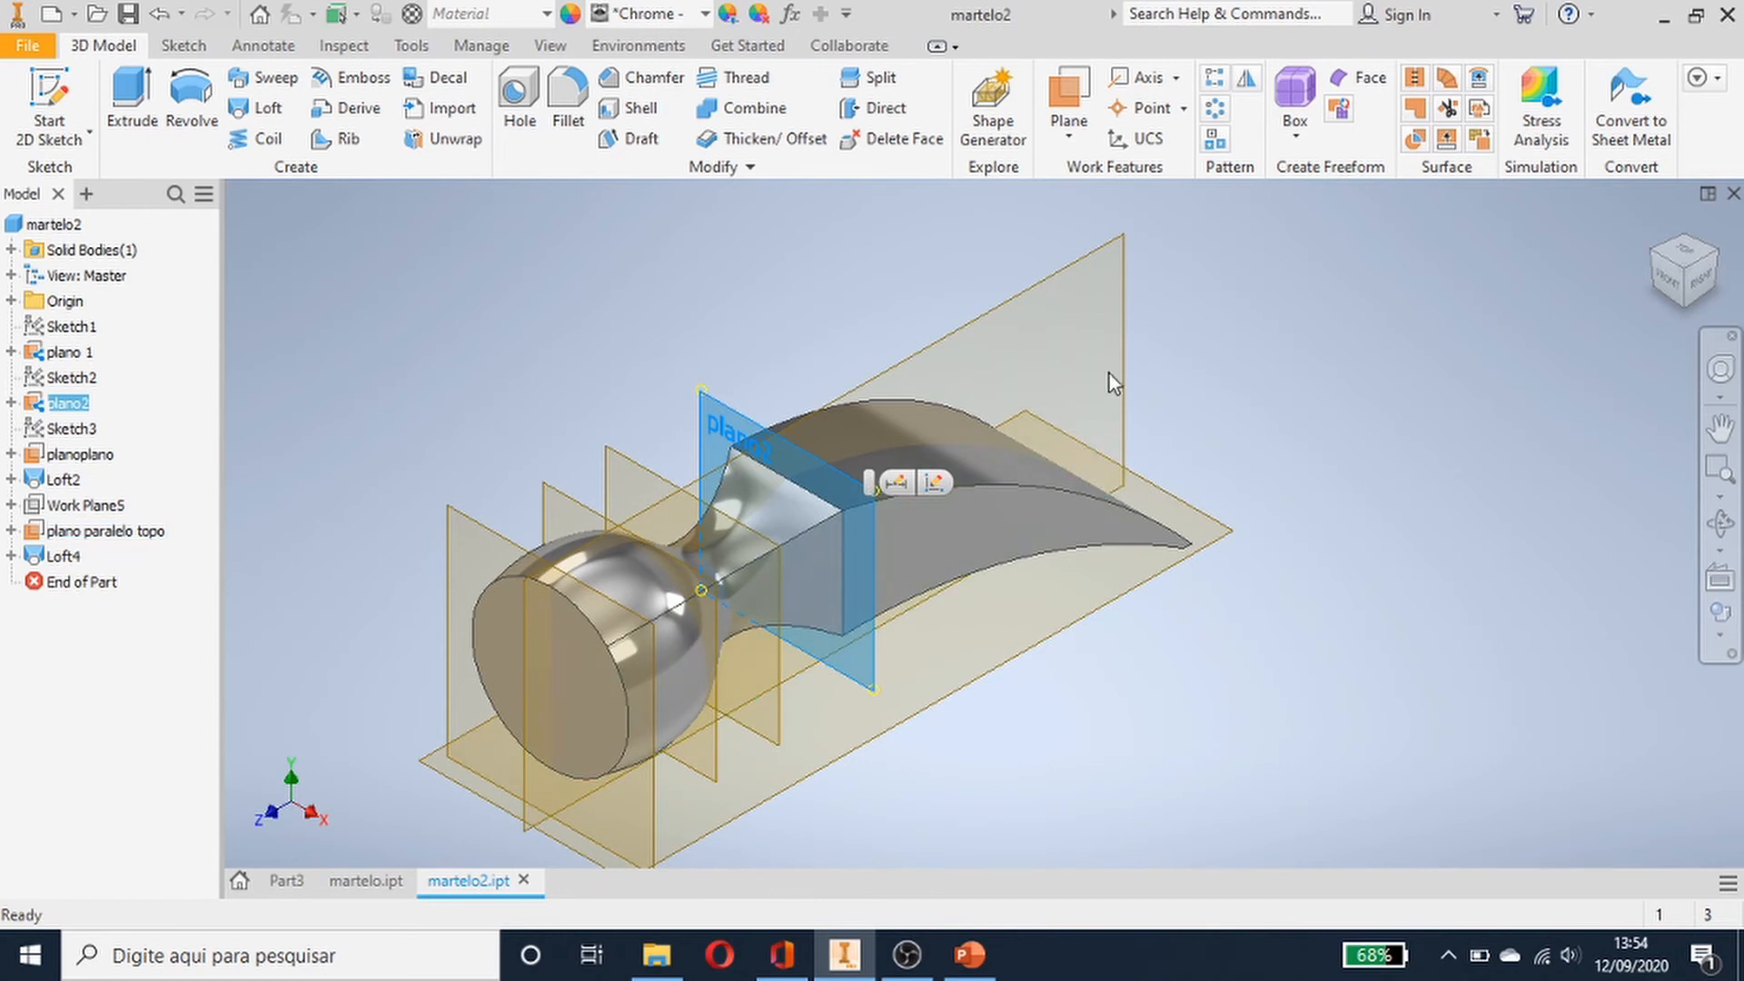
left_click(1110, 337)
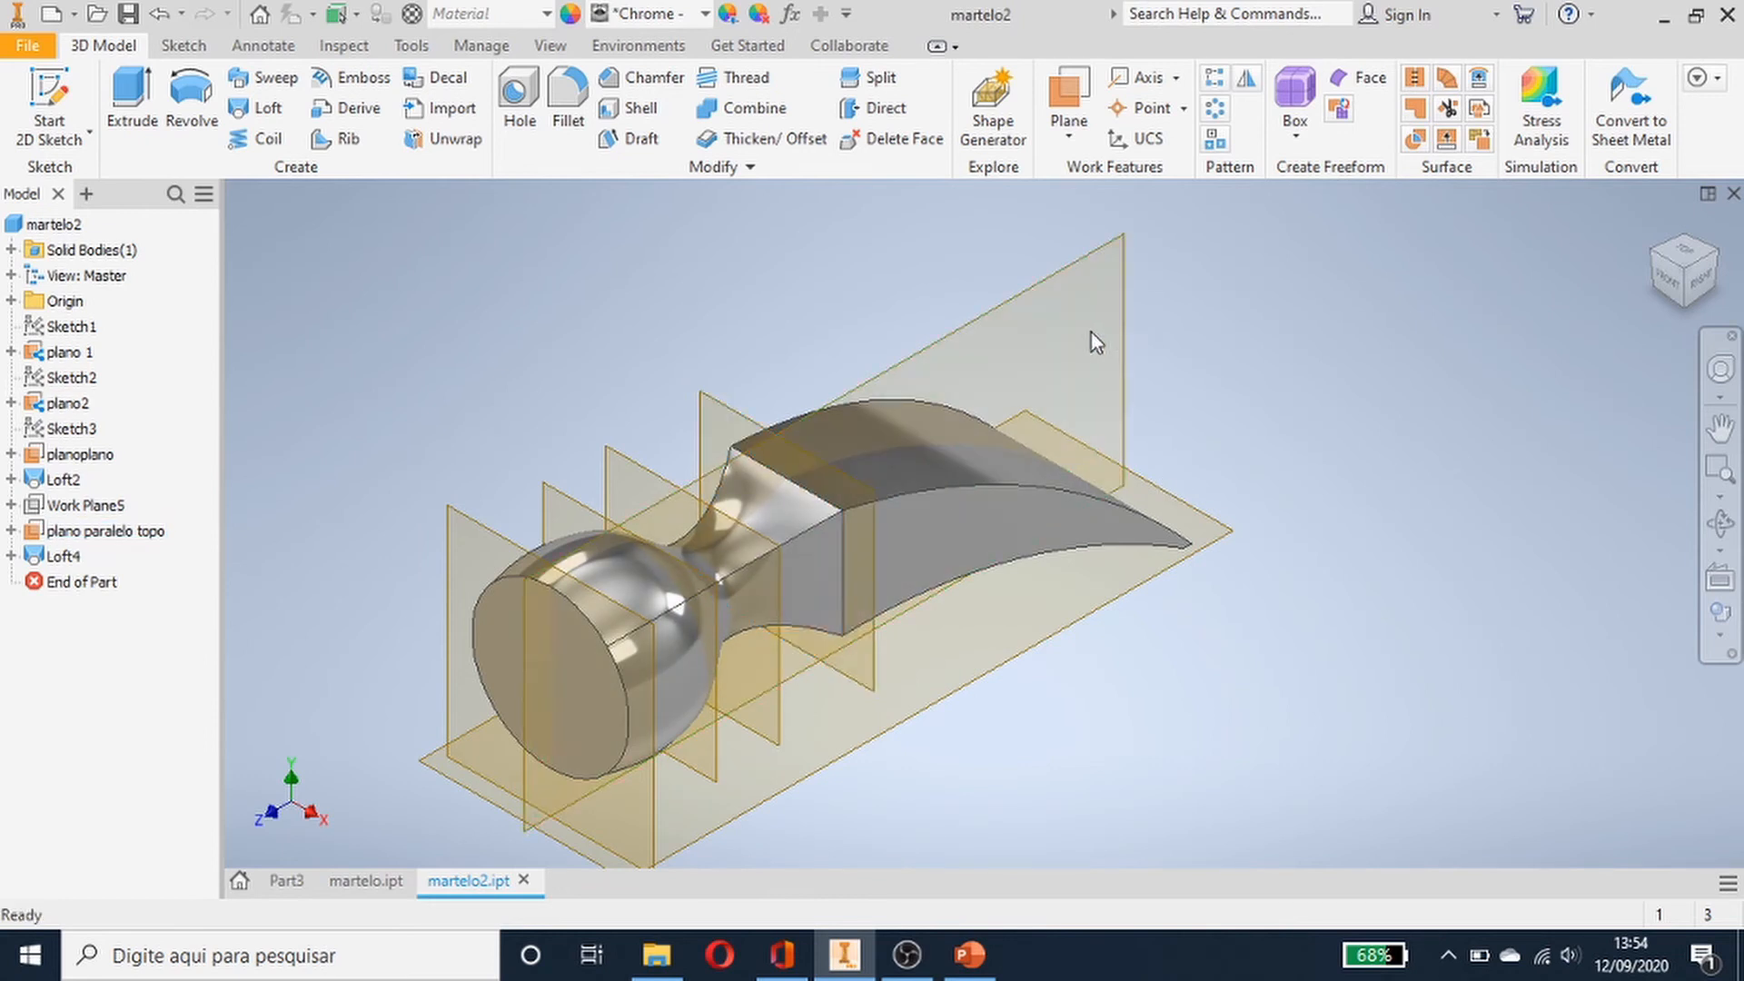
left_click(1010, 314)
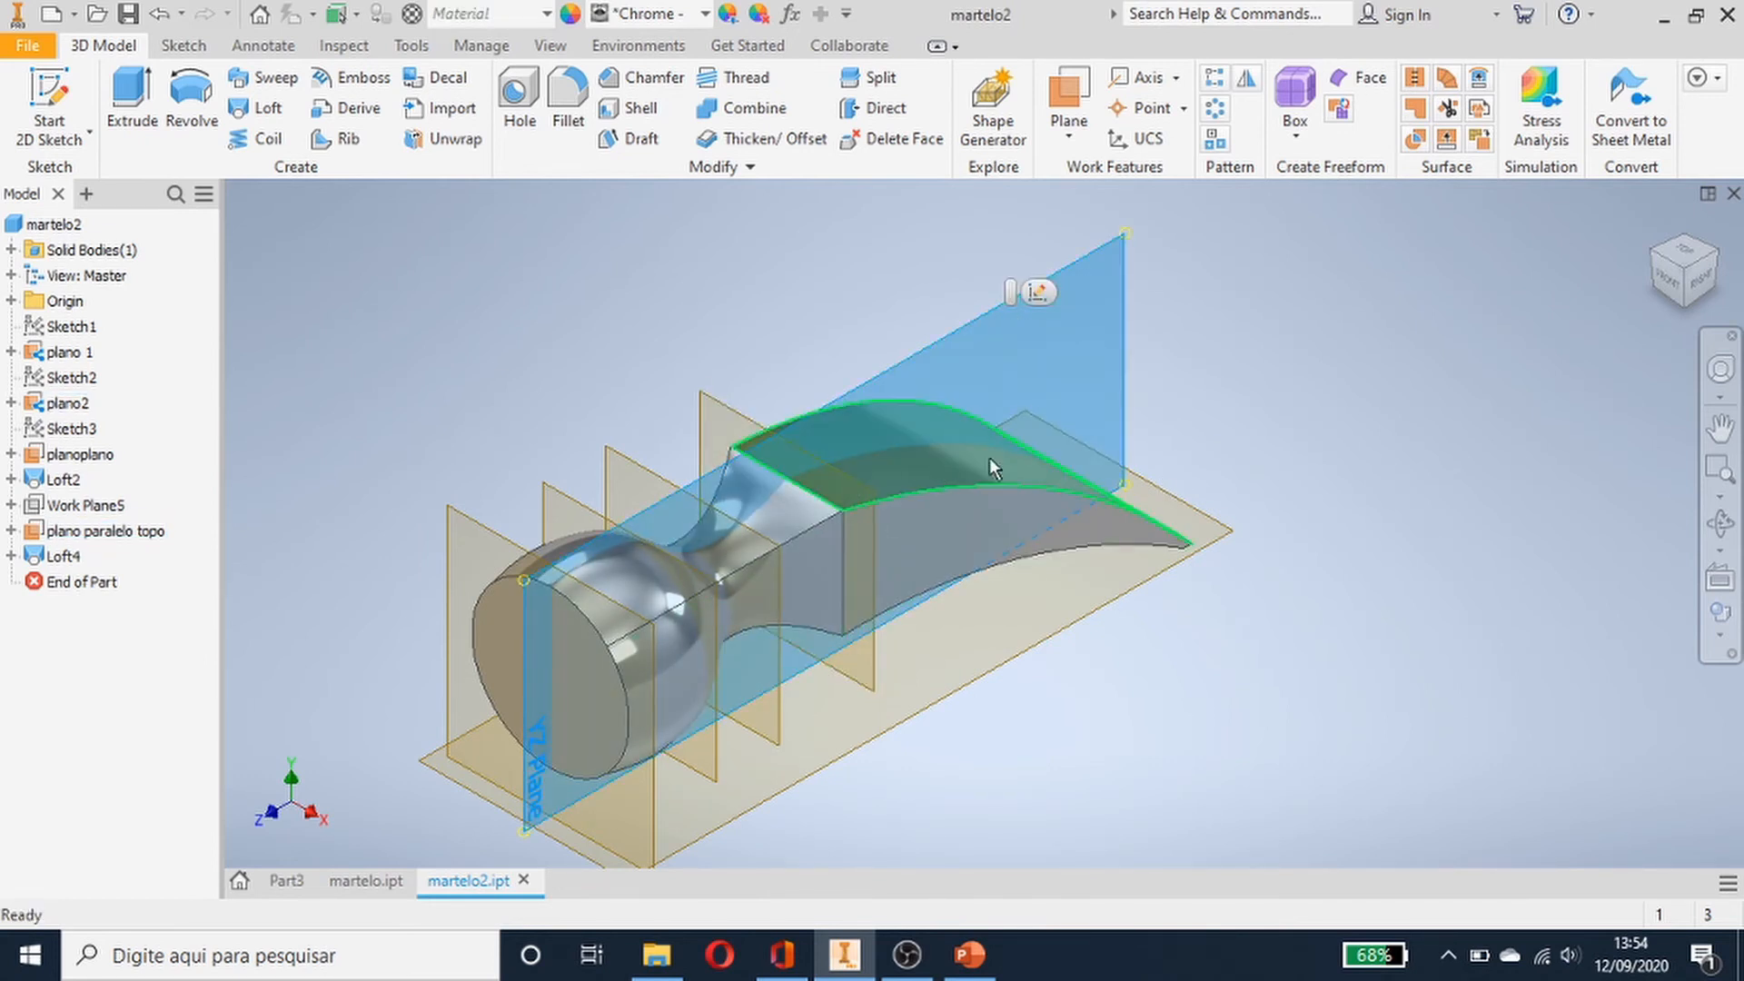
left_click(1297, 415)
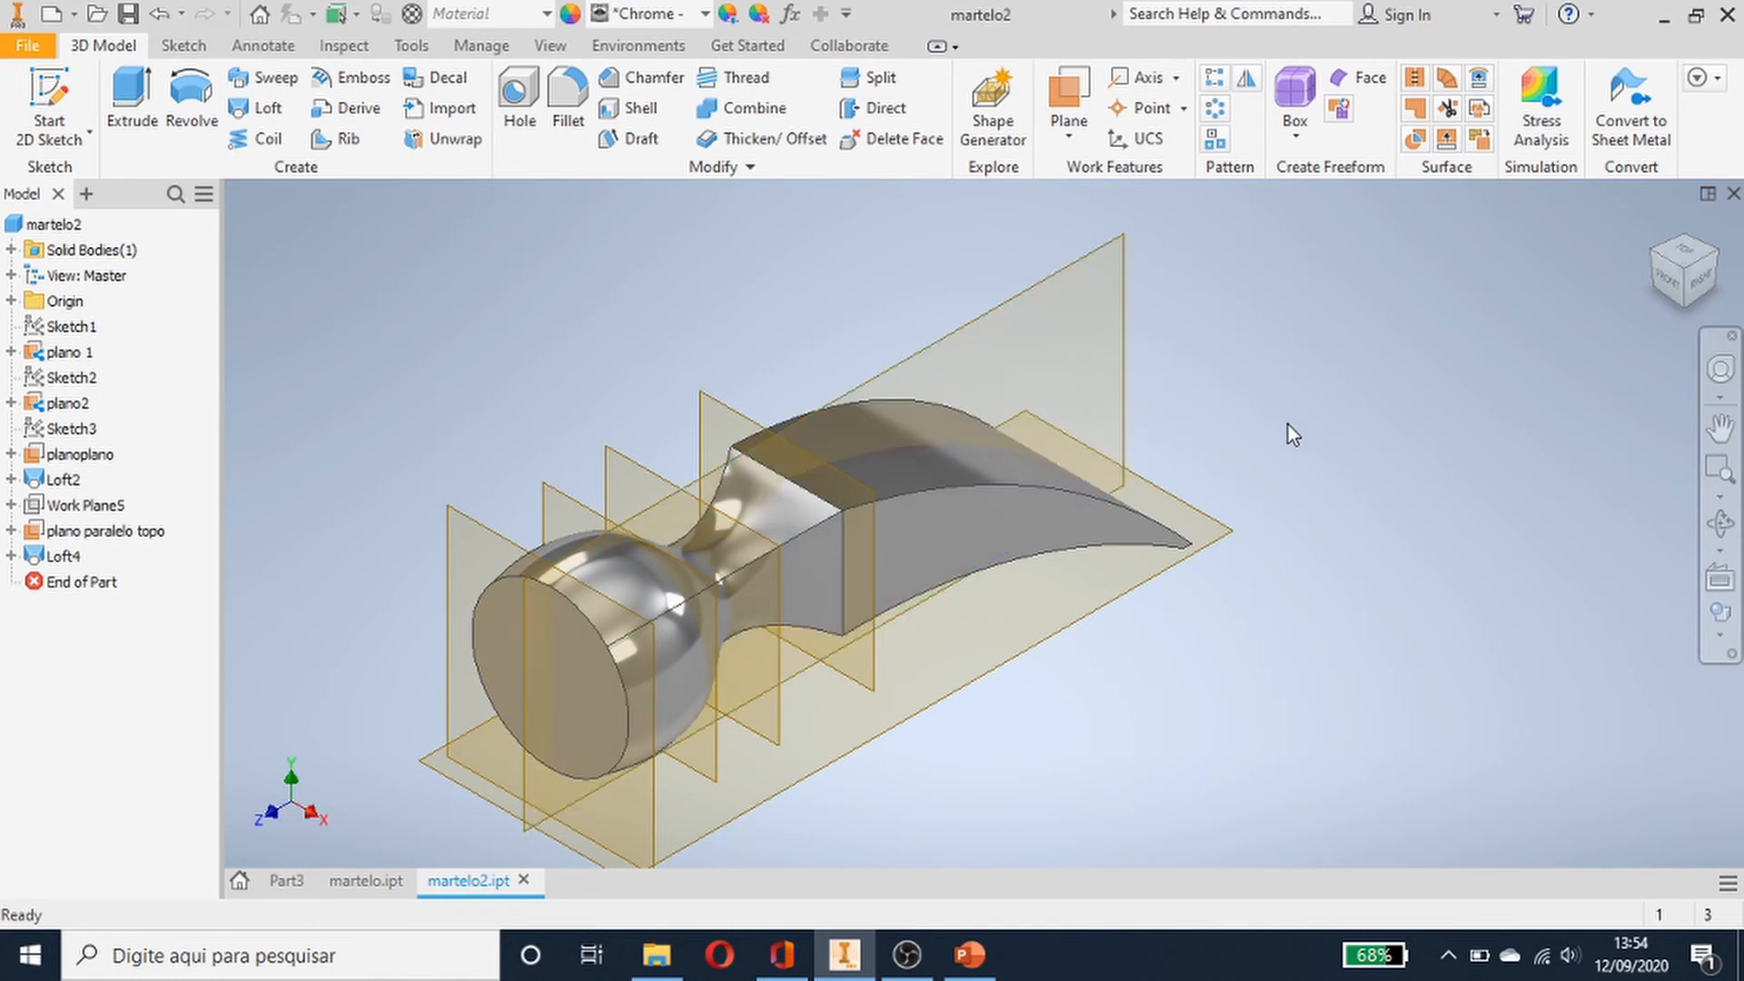
- Return to Part3 and create a work plane offset -70 mm from the XZ plane
left_click(283, 881)
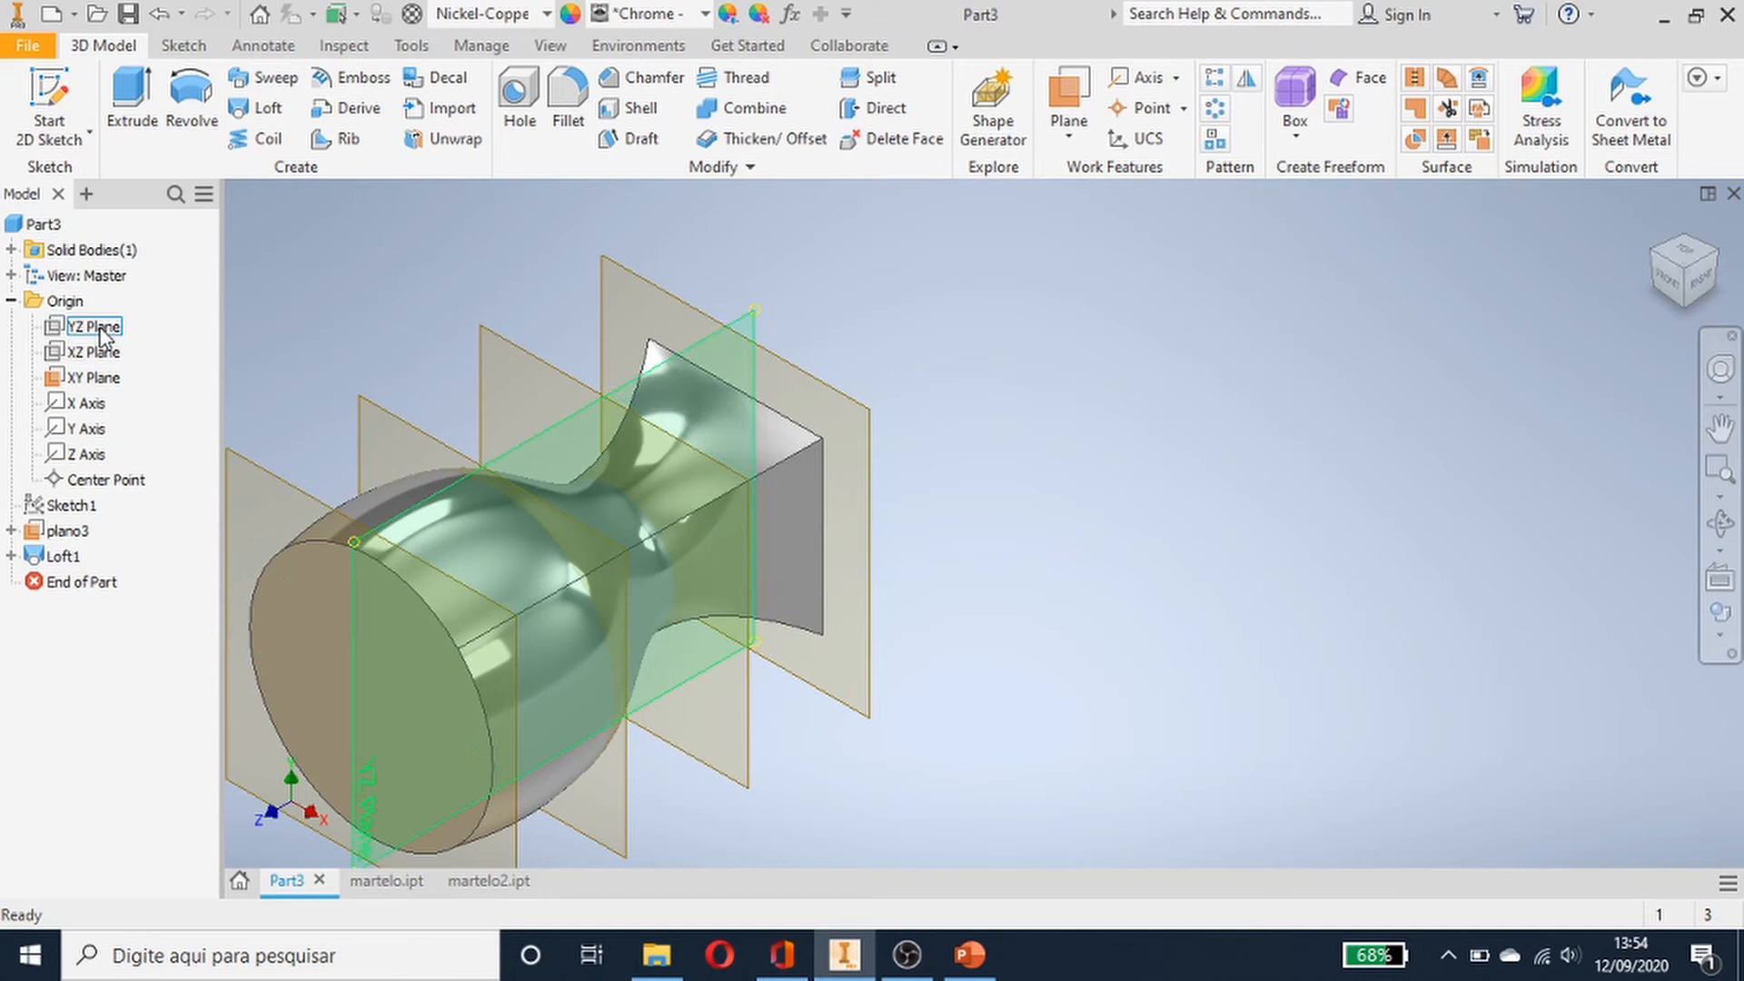
left_click(111, 355)
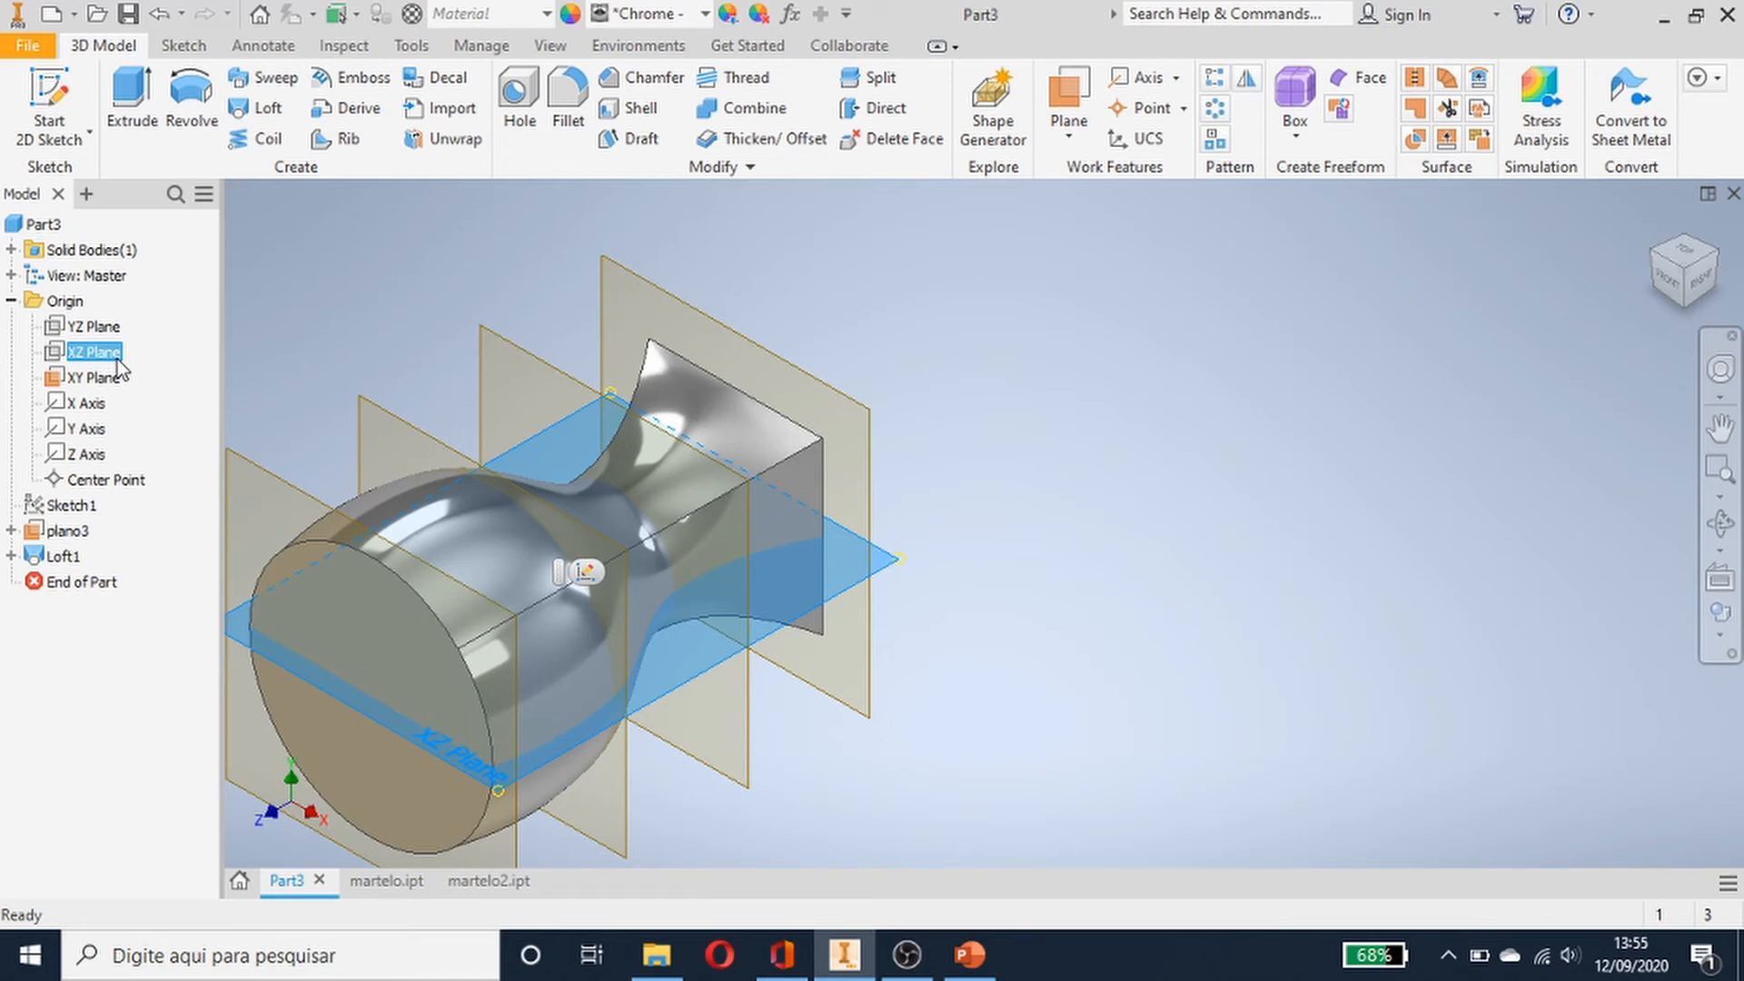
left_click(1070, 138)
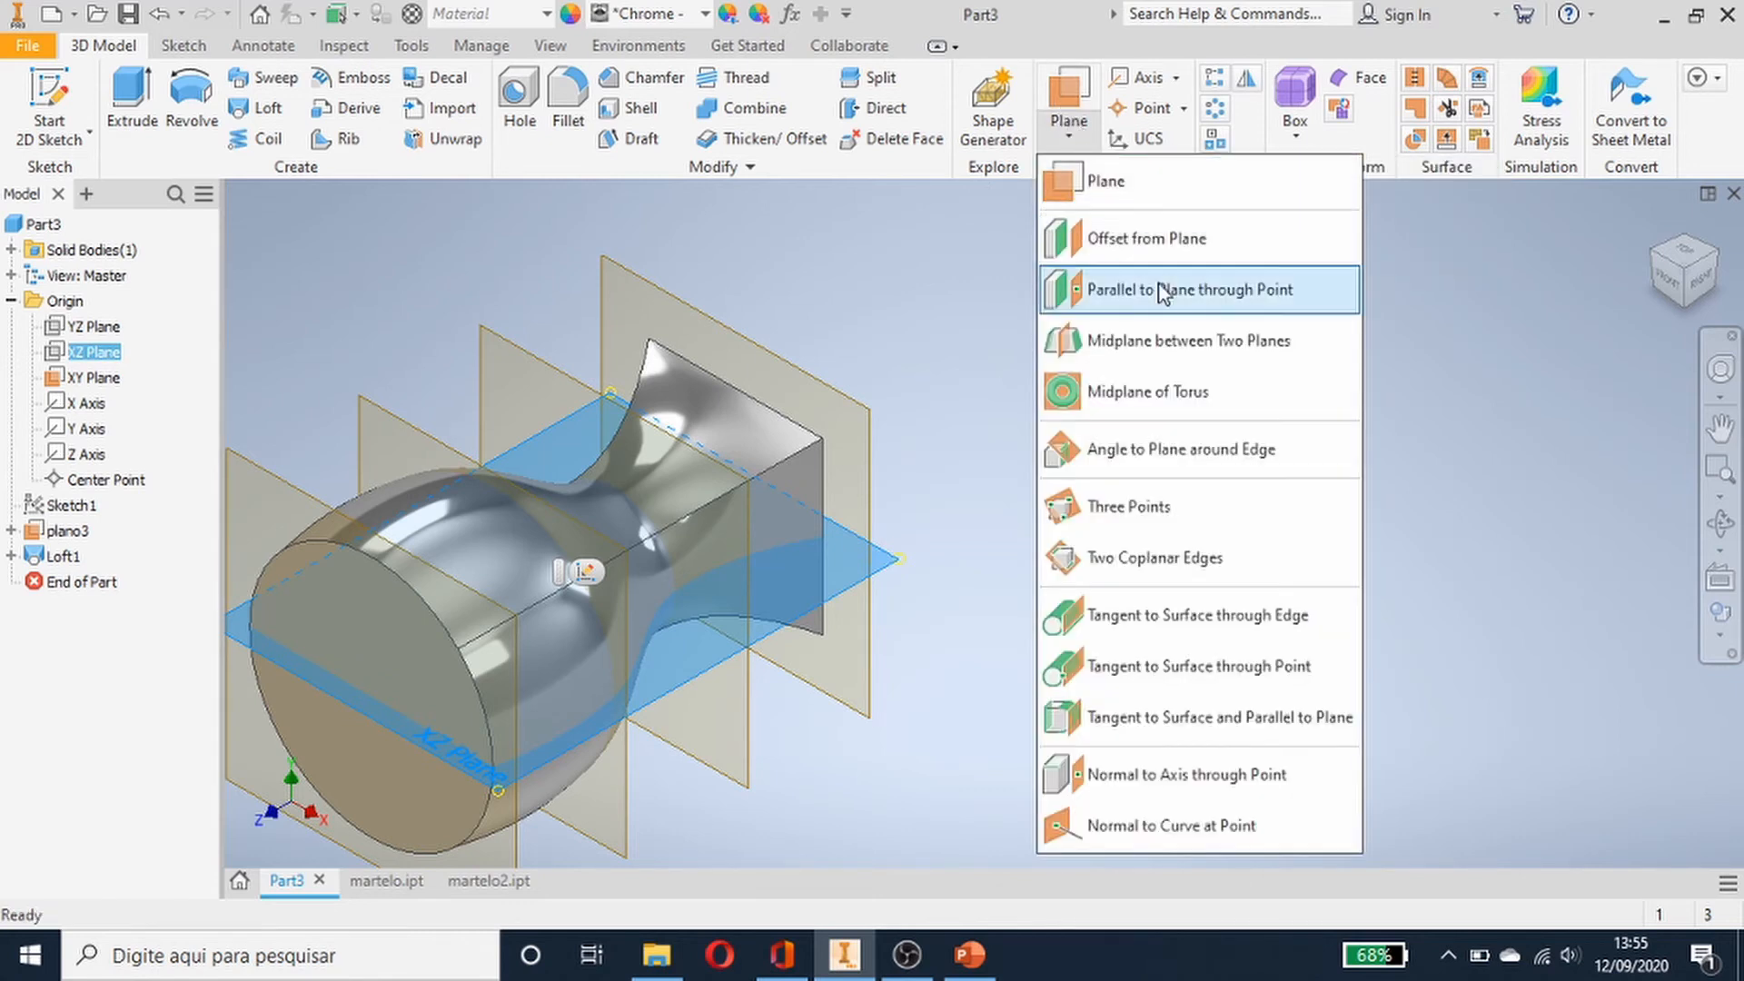
left_click(1151, 244)
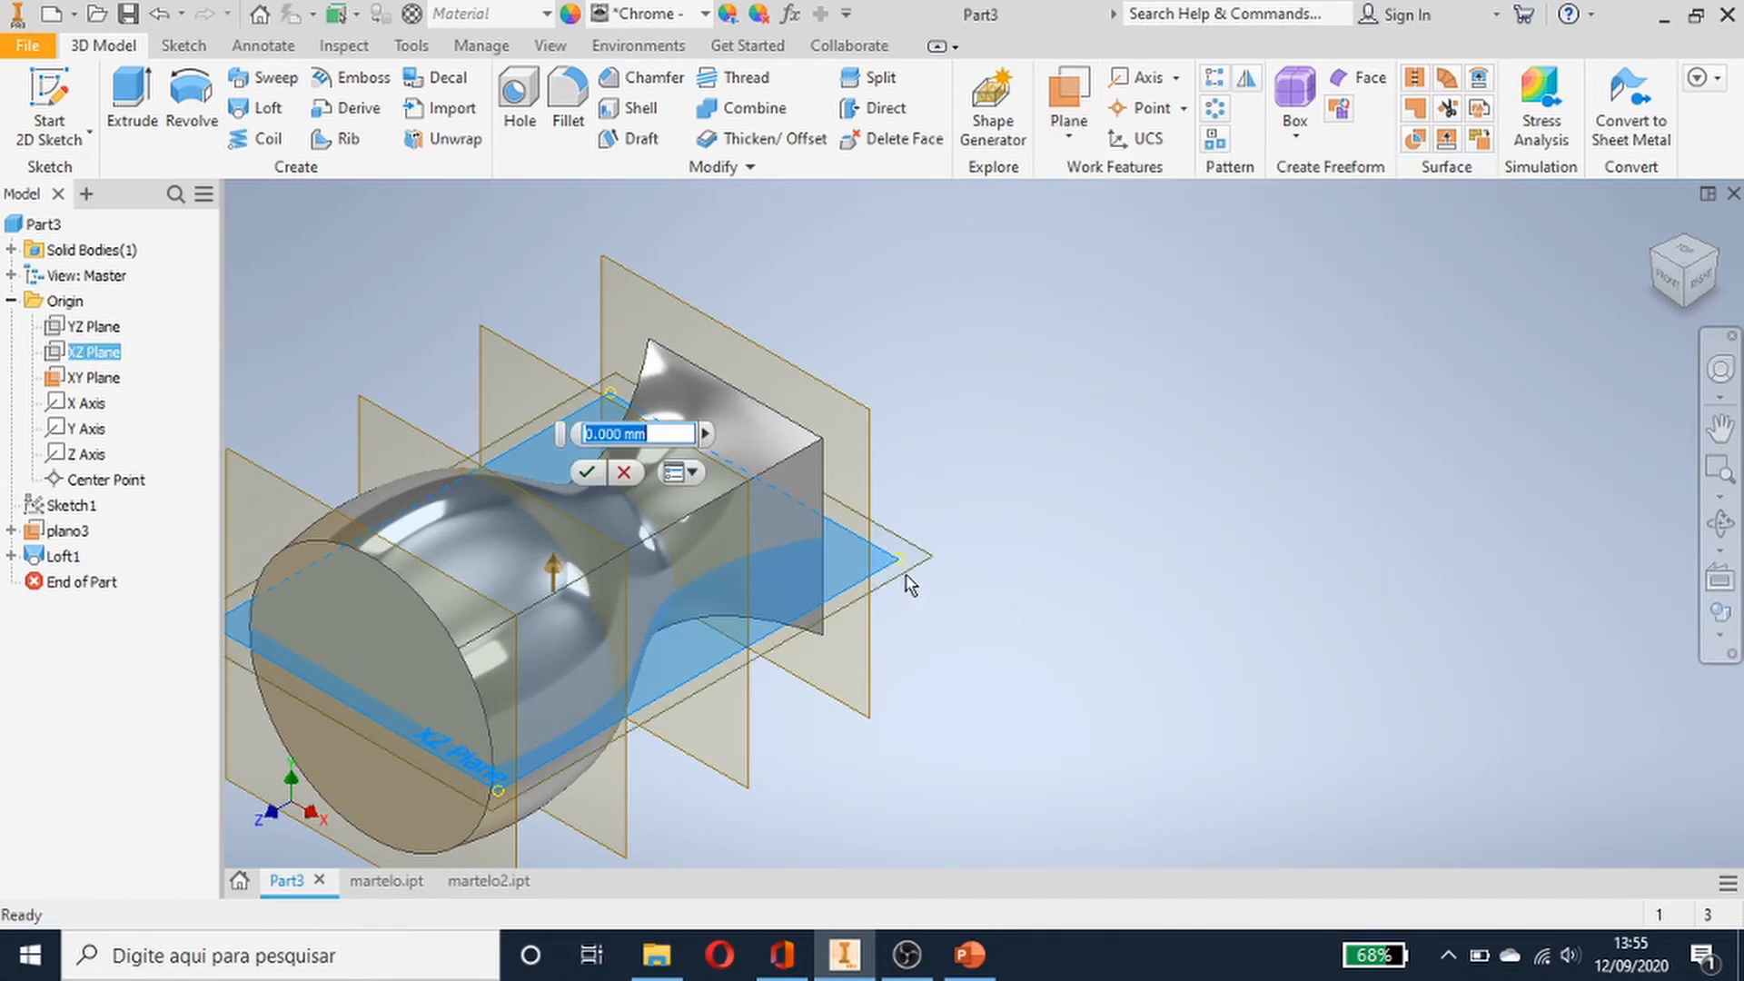
left_click_drag(923, 590, 1003, 721)
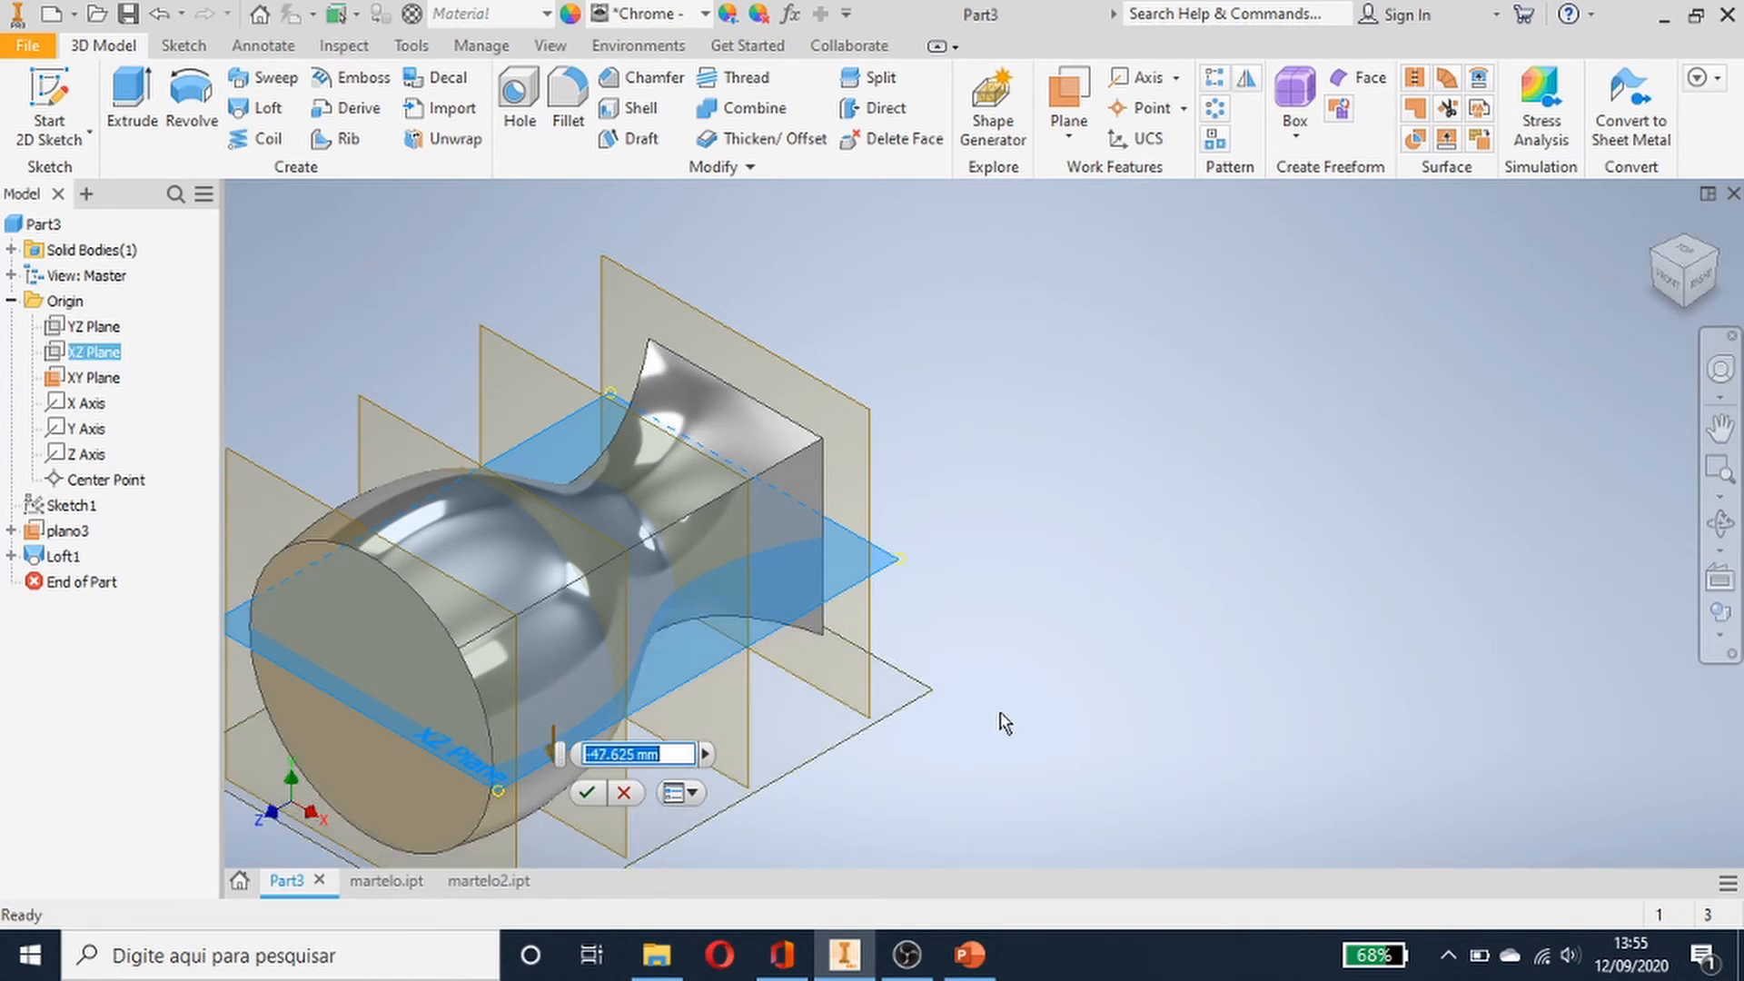
type("-")
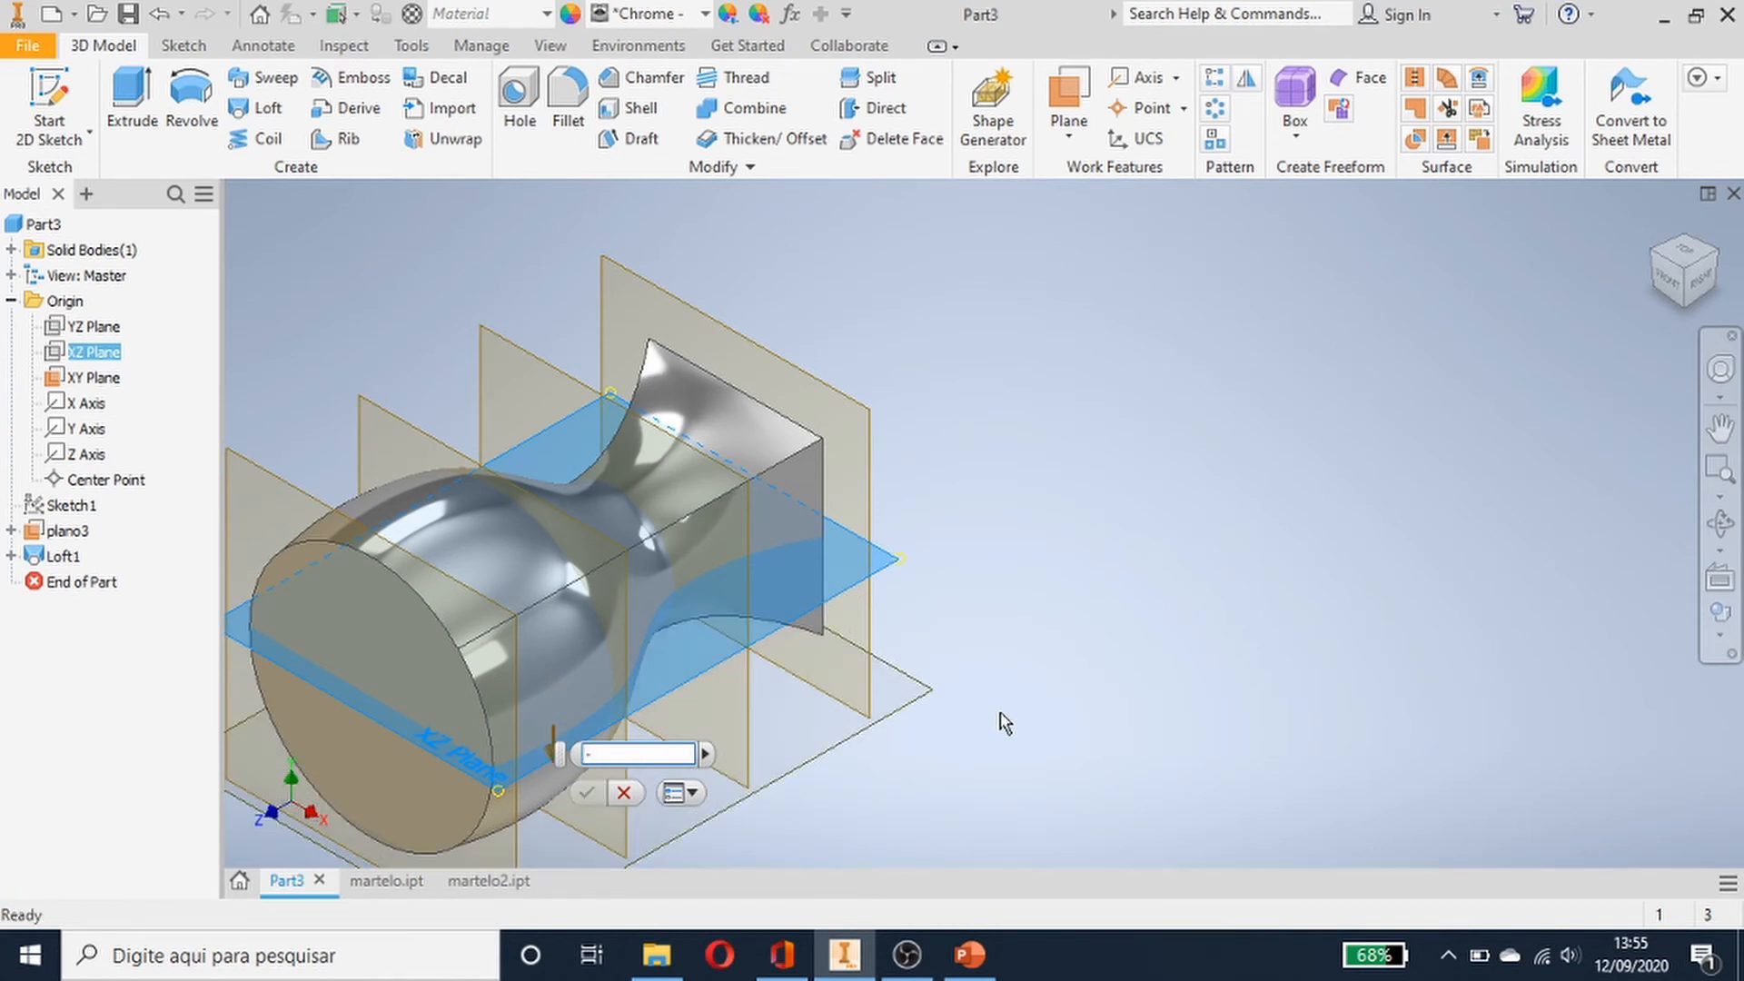
type("70")
key("Return")
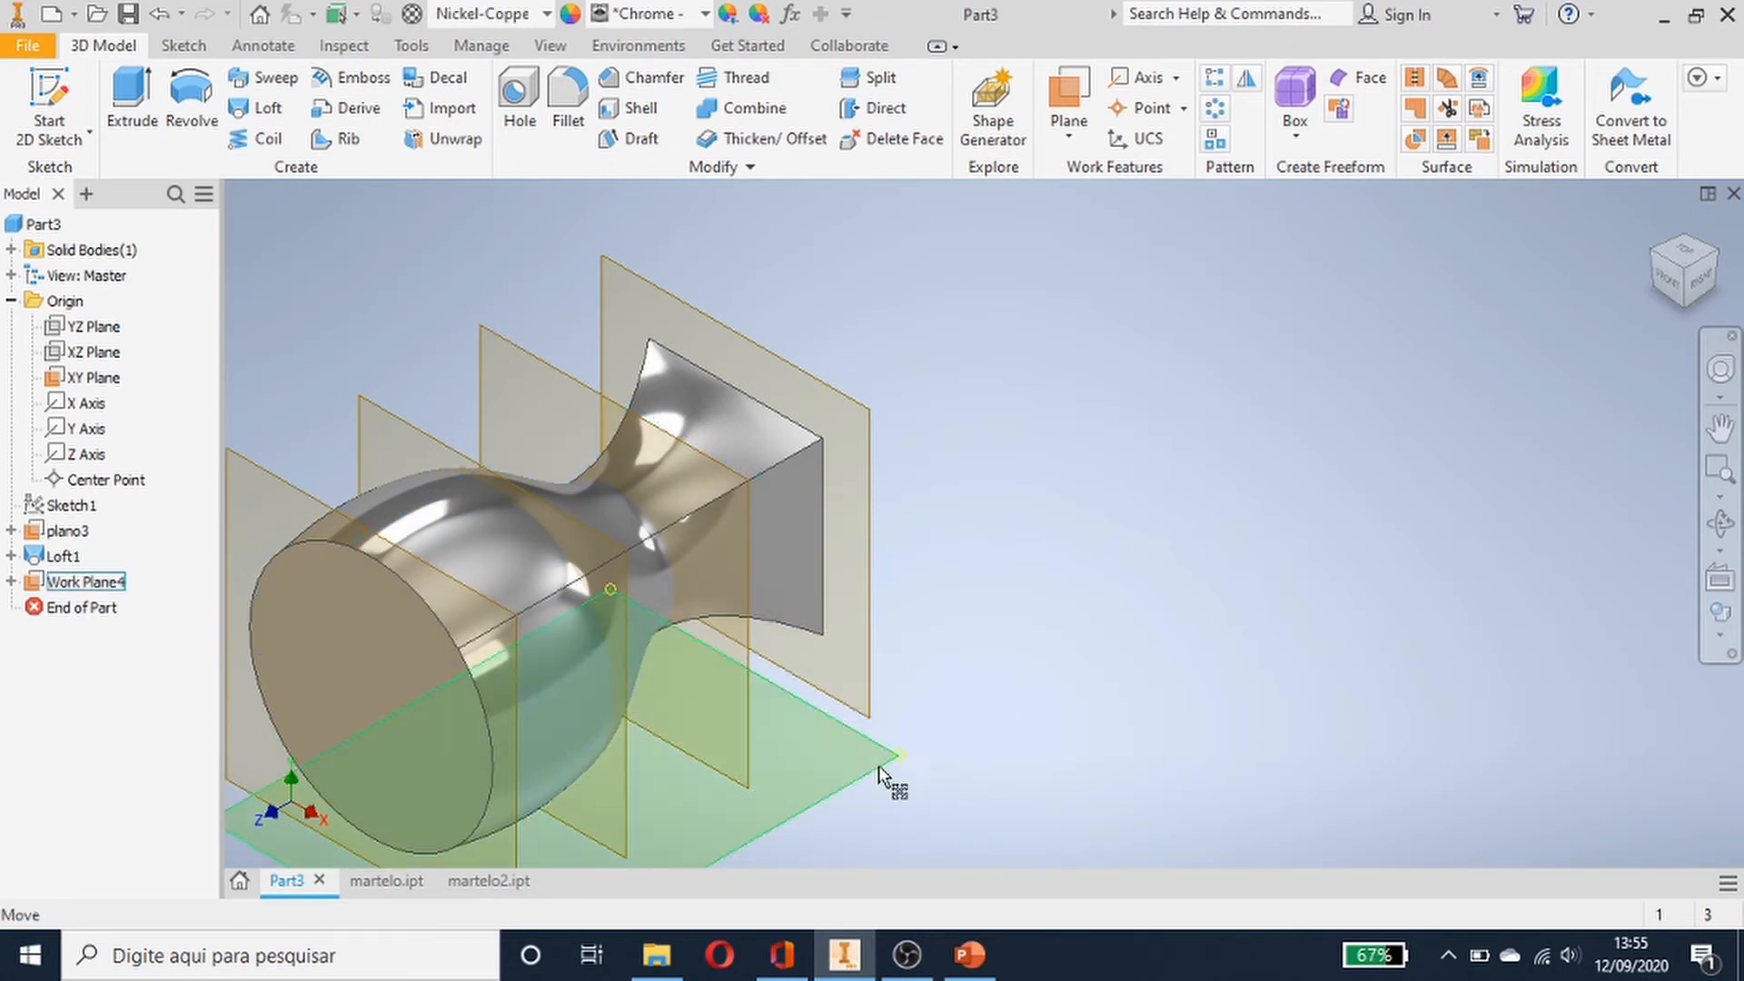
- Rename the new work plane as "plano paralelo ao topo"
left_click(107, 586)
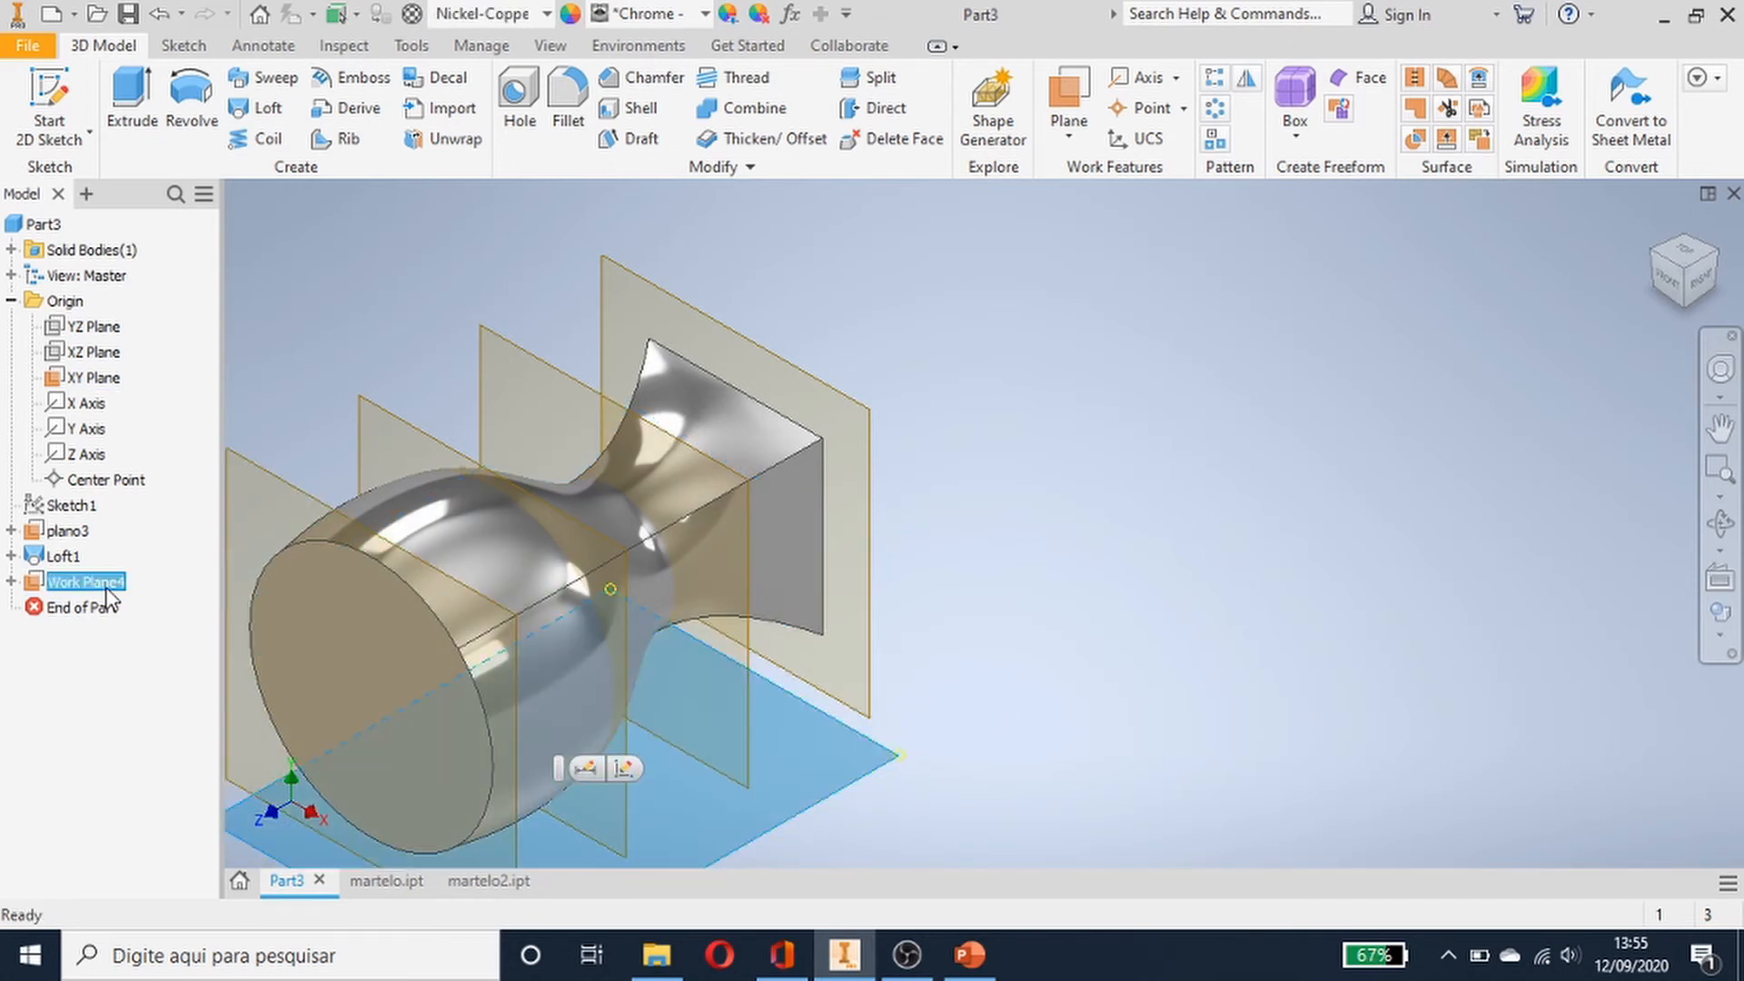
left_click(107, 590)
type("olano")
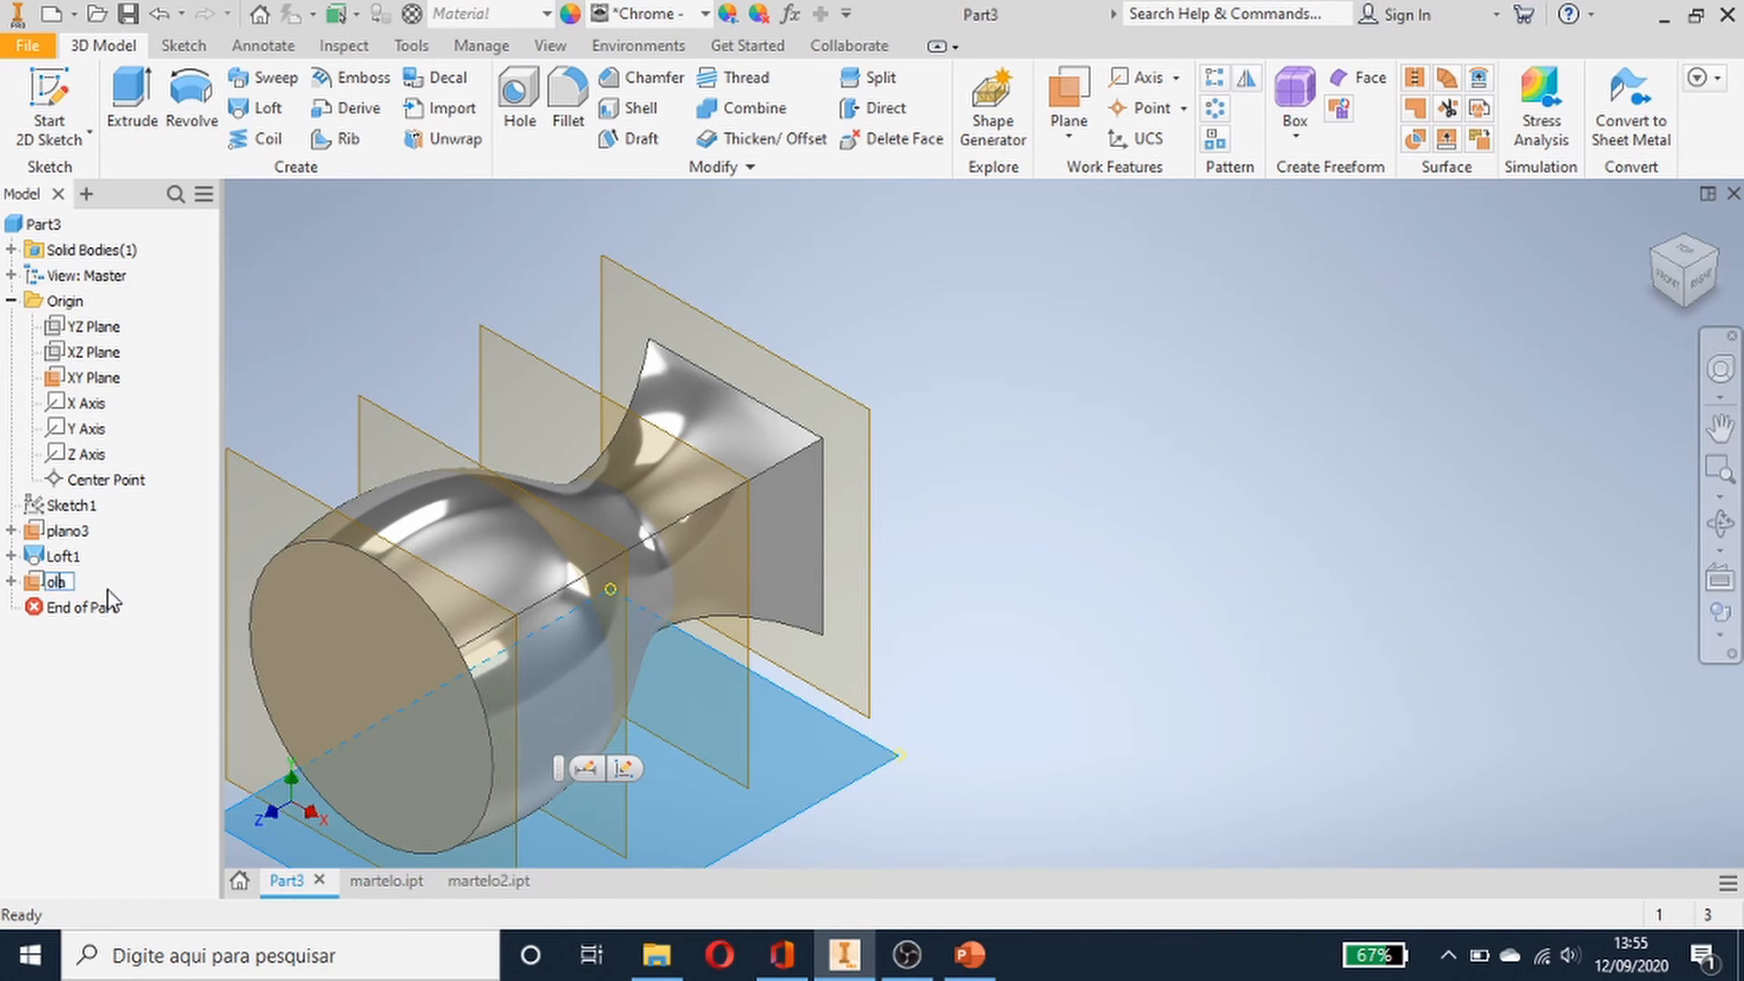
key("BackSpace")
key("BackSpace")
key("BackSpace")
key("BackSpace")
key("BackSpace")
type("plano paralelo ao topo")
key("Return")
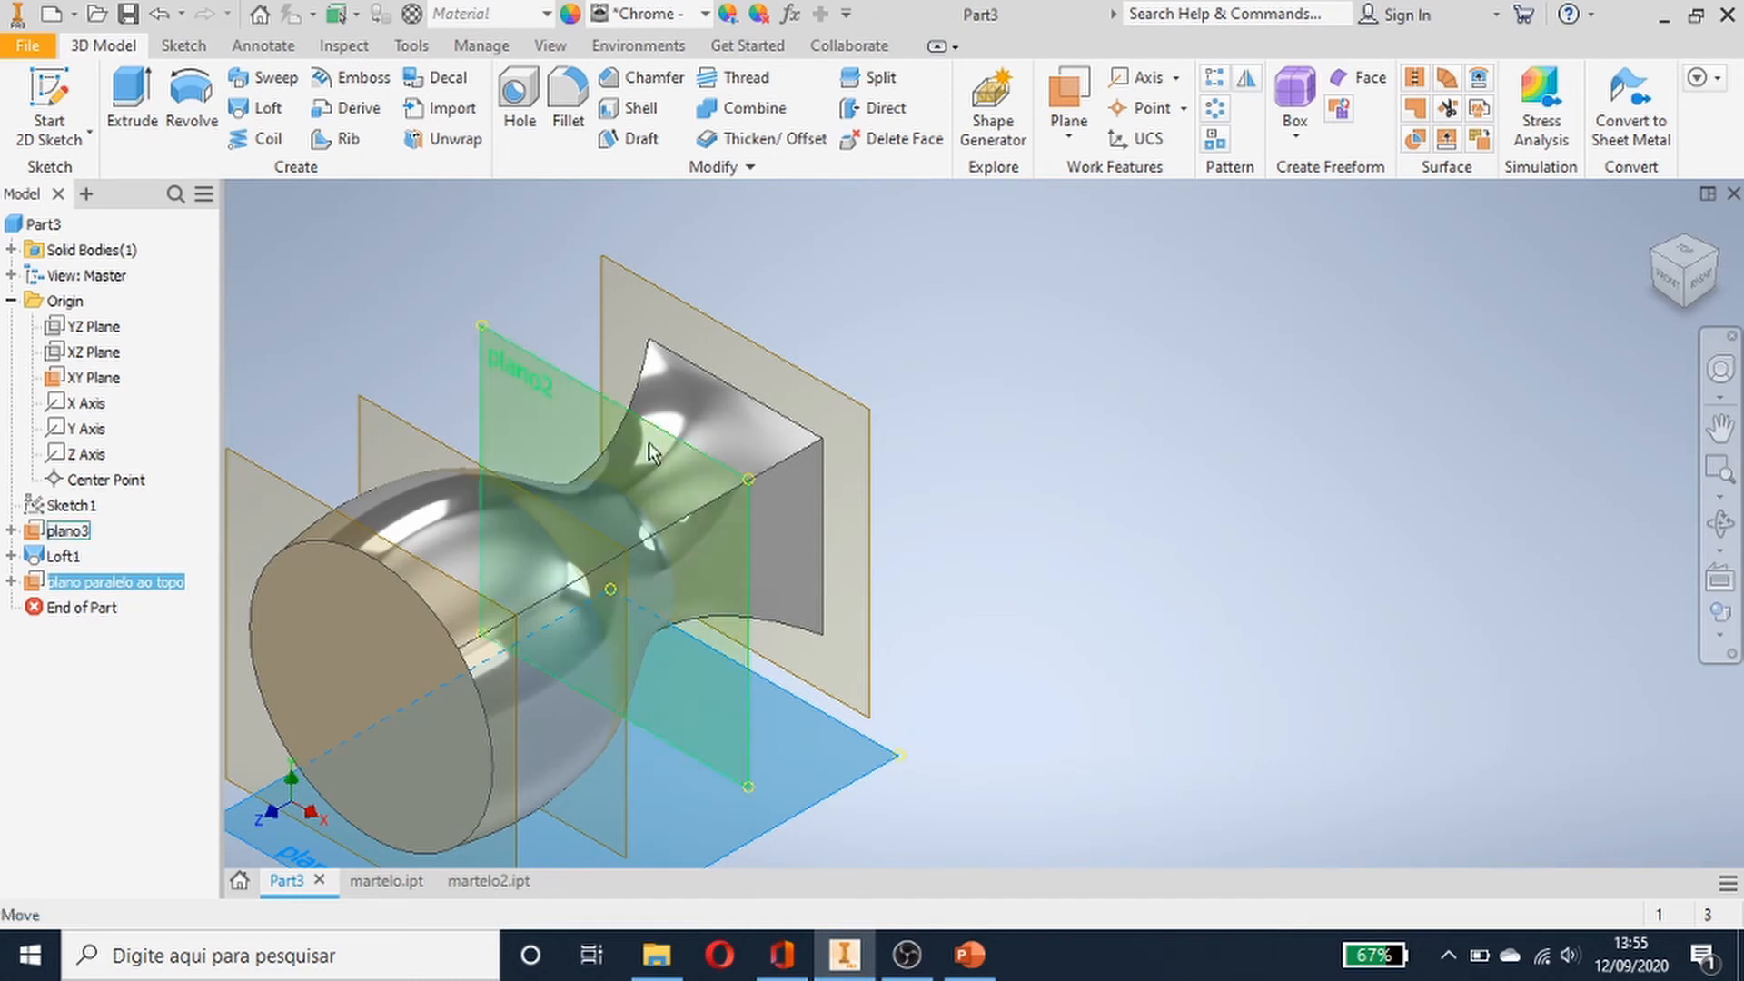
key("Escape")
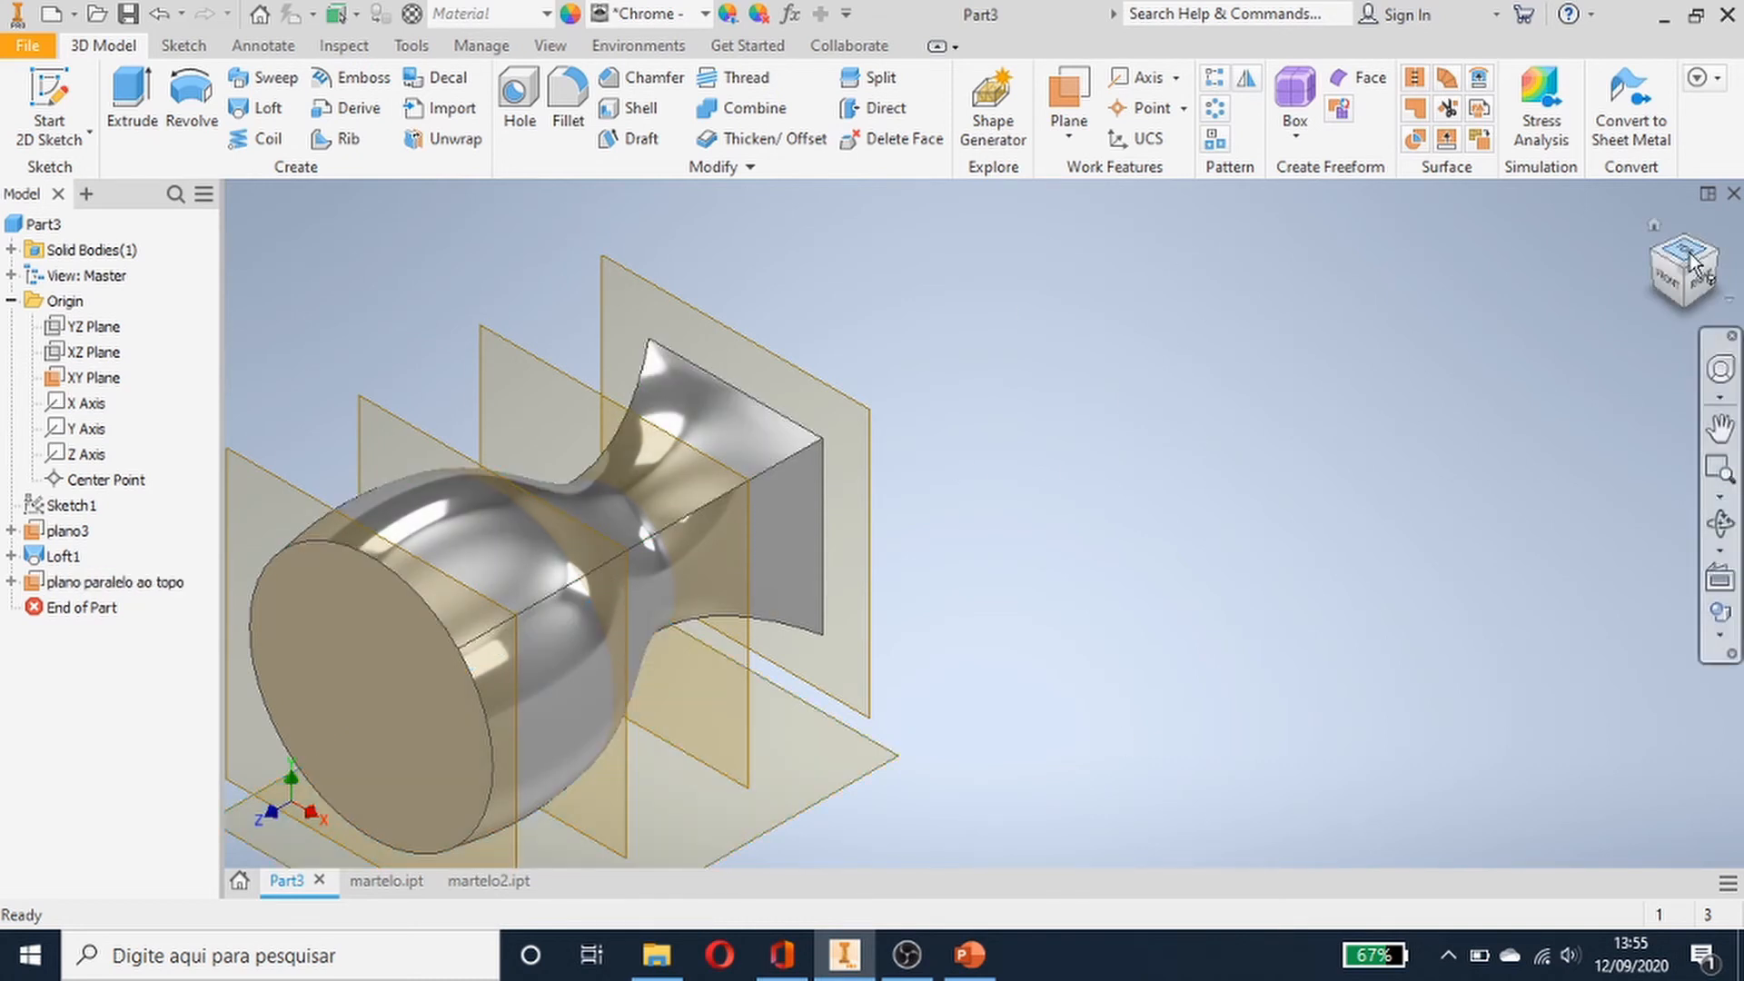
- Start a 2D sketch on the plano paralelo ao topo plane, viewed from the top
left_click(1691, 262)
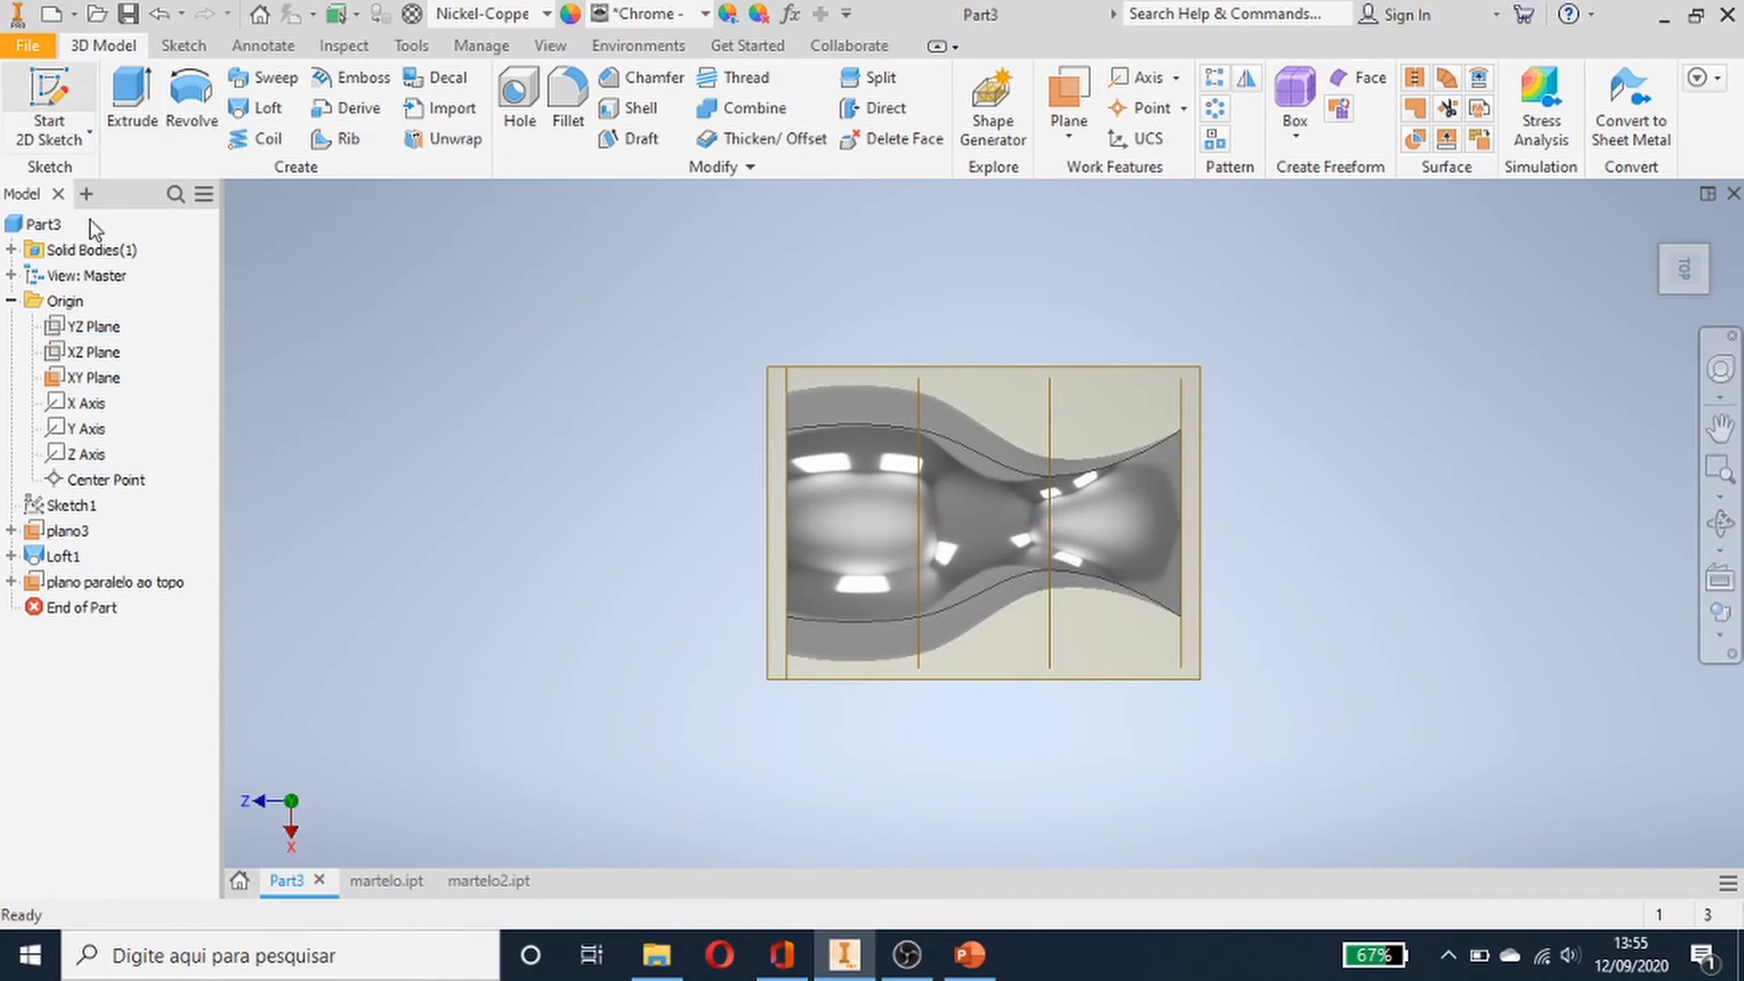
left_click(154, 583)
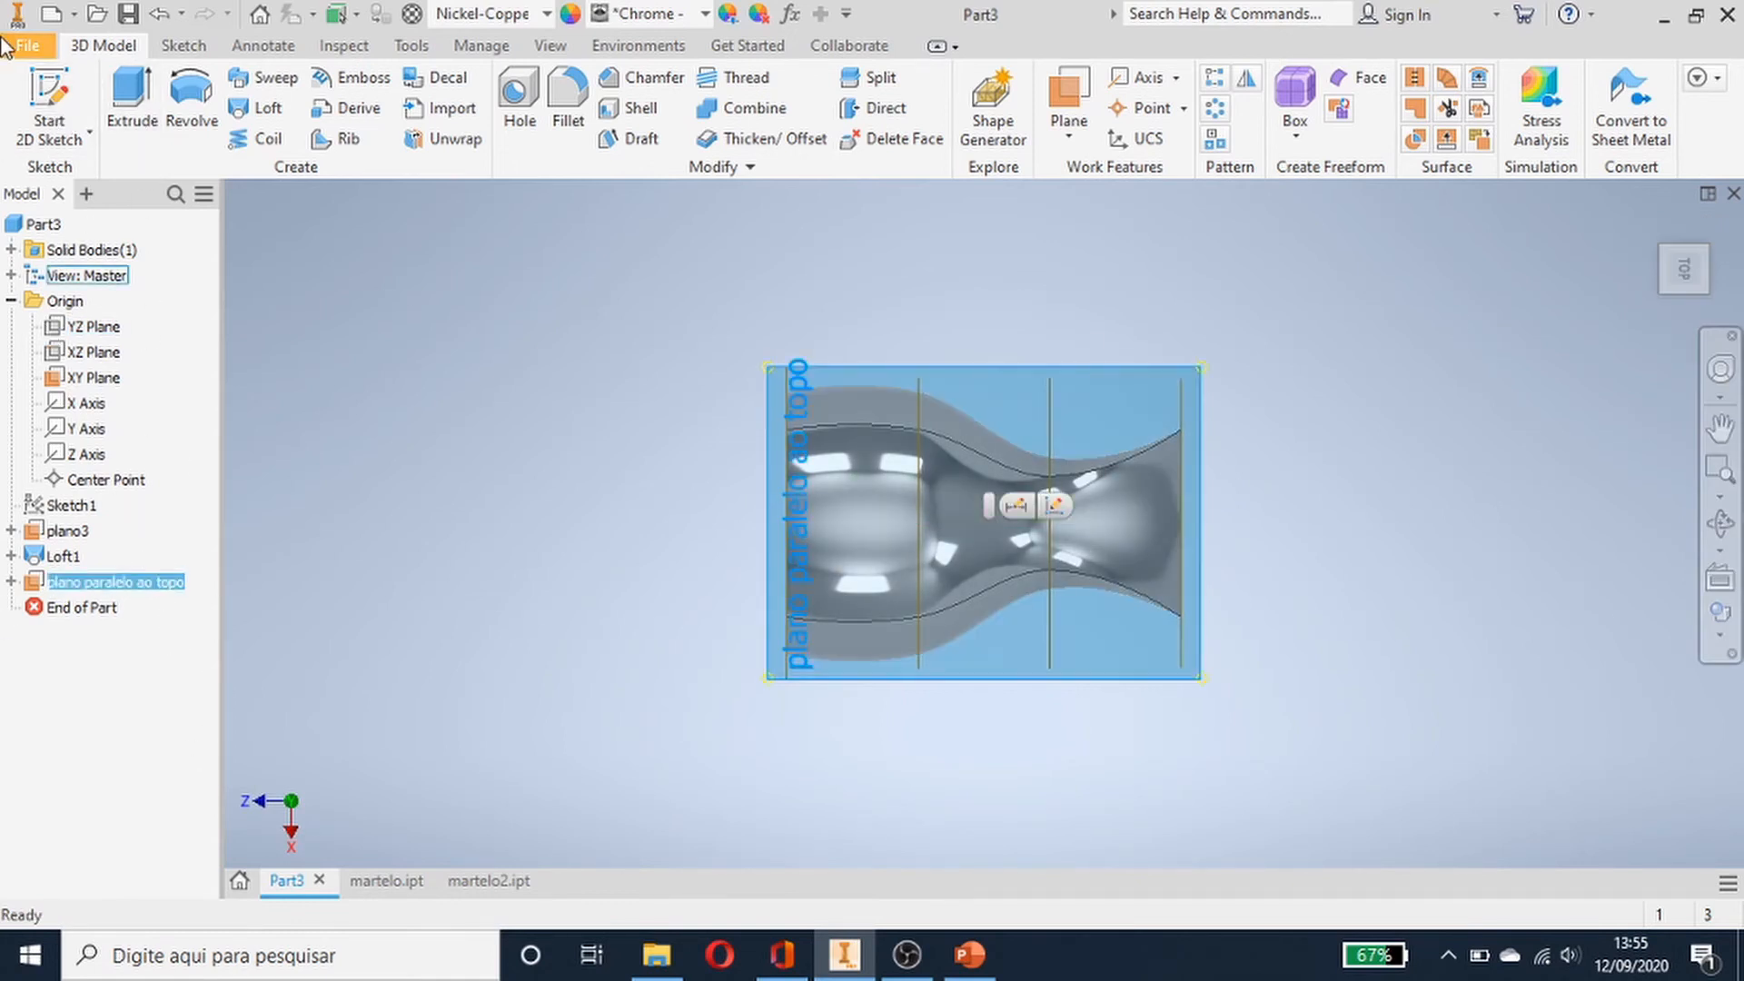
left_click(55, 98)
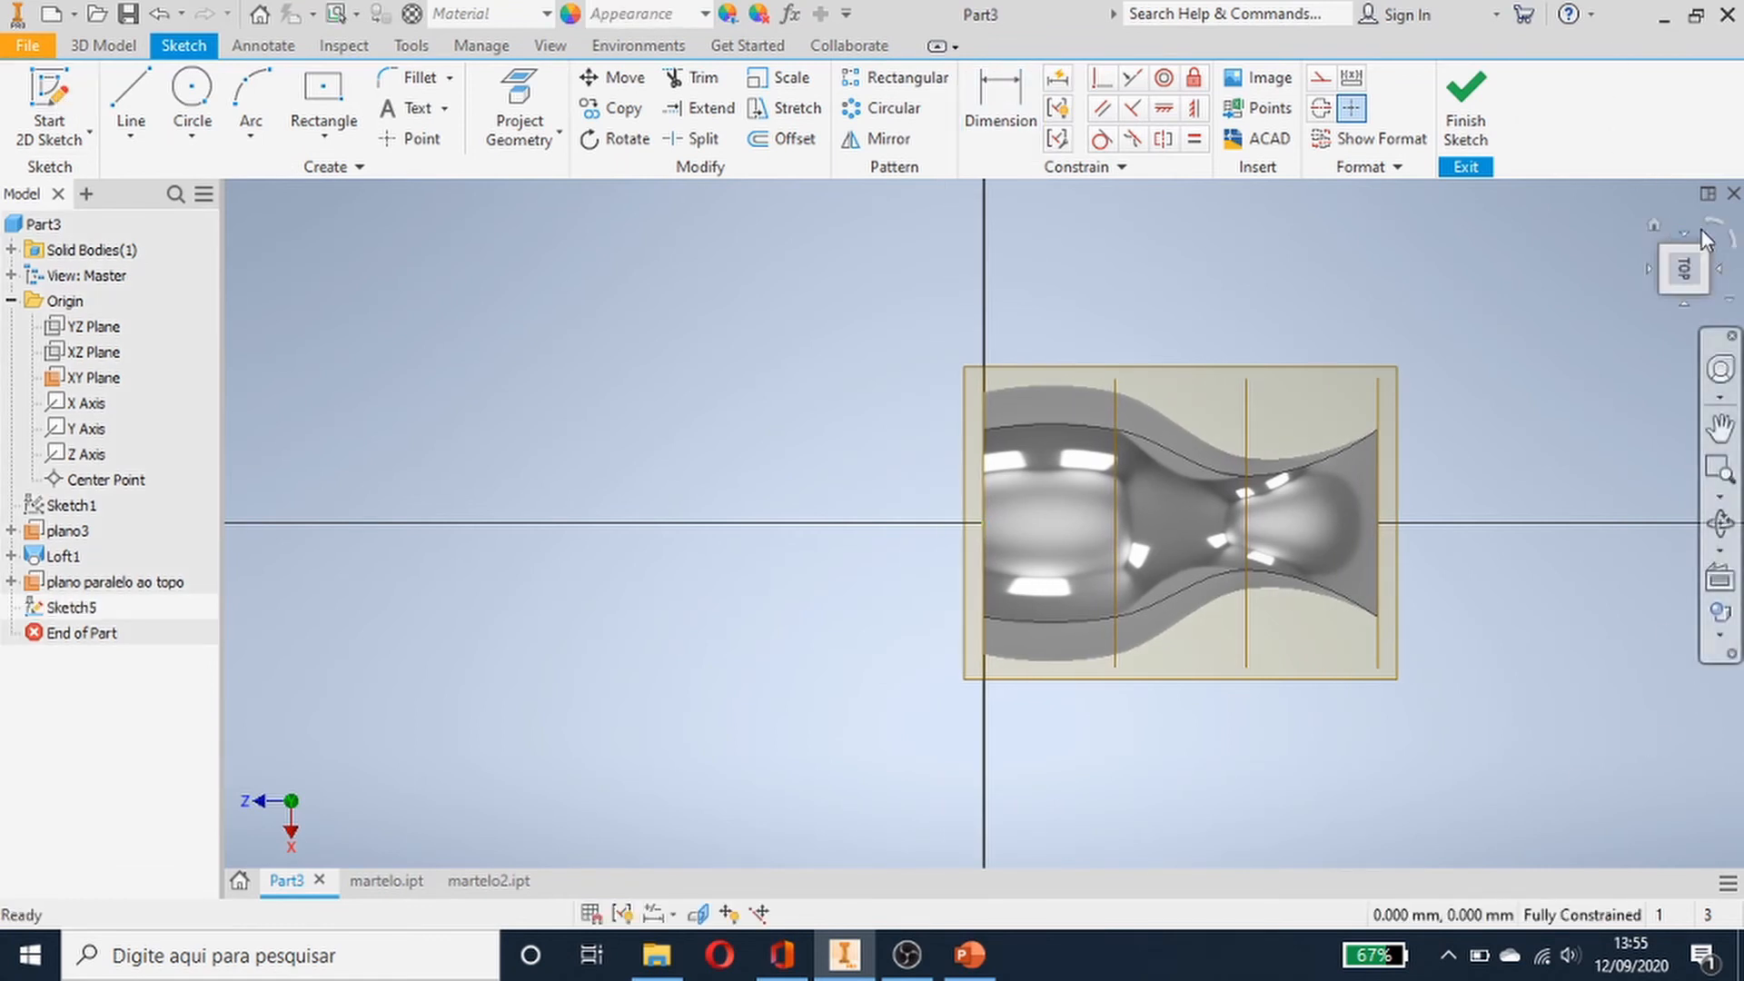
left_click(1708, 230)
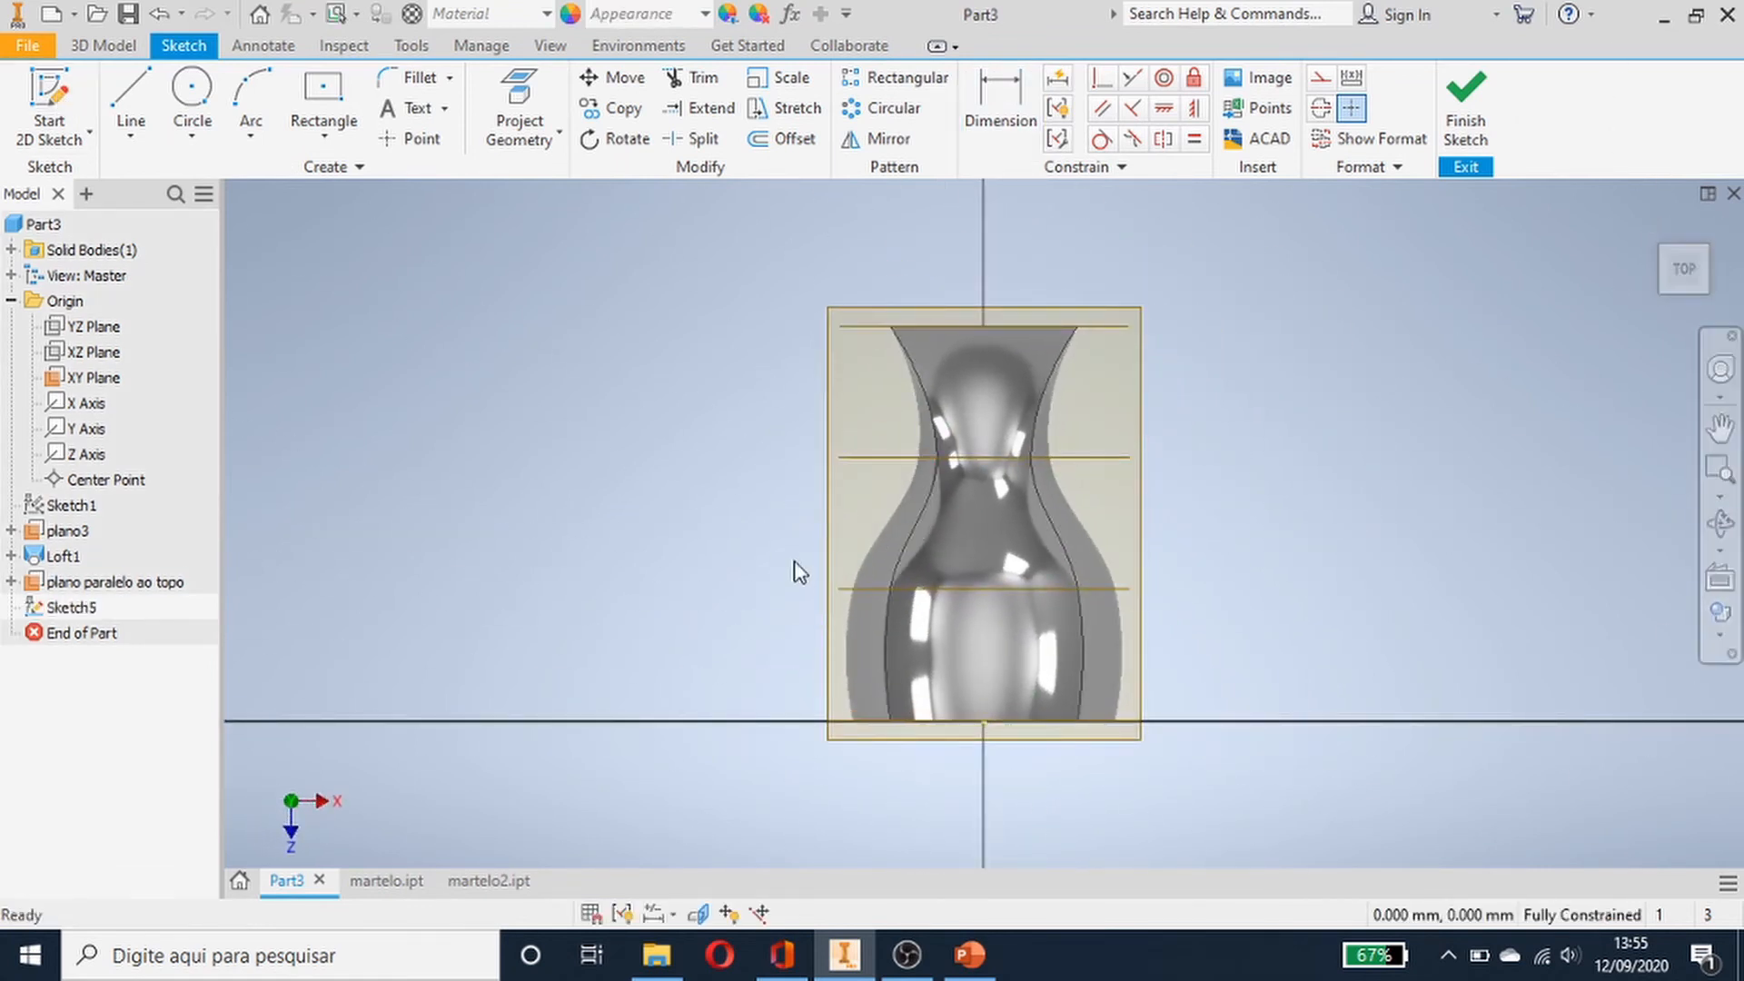
scroll(879, 476, "up", 4)
scroll(880, 476, "down", 5)
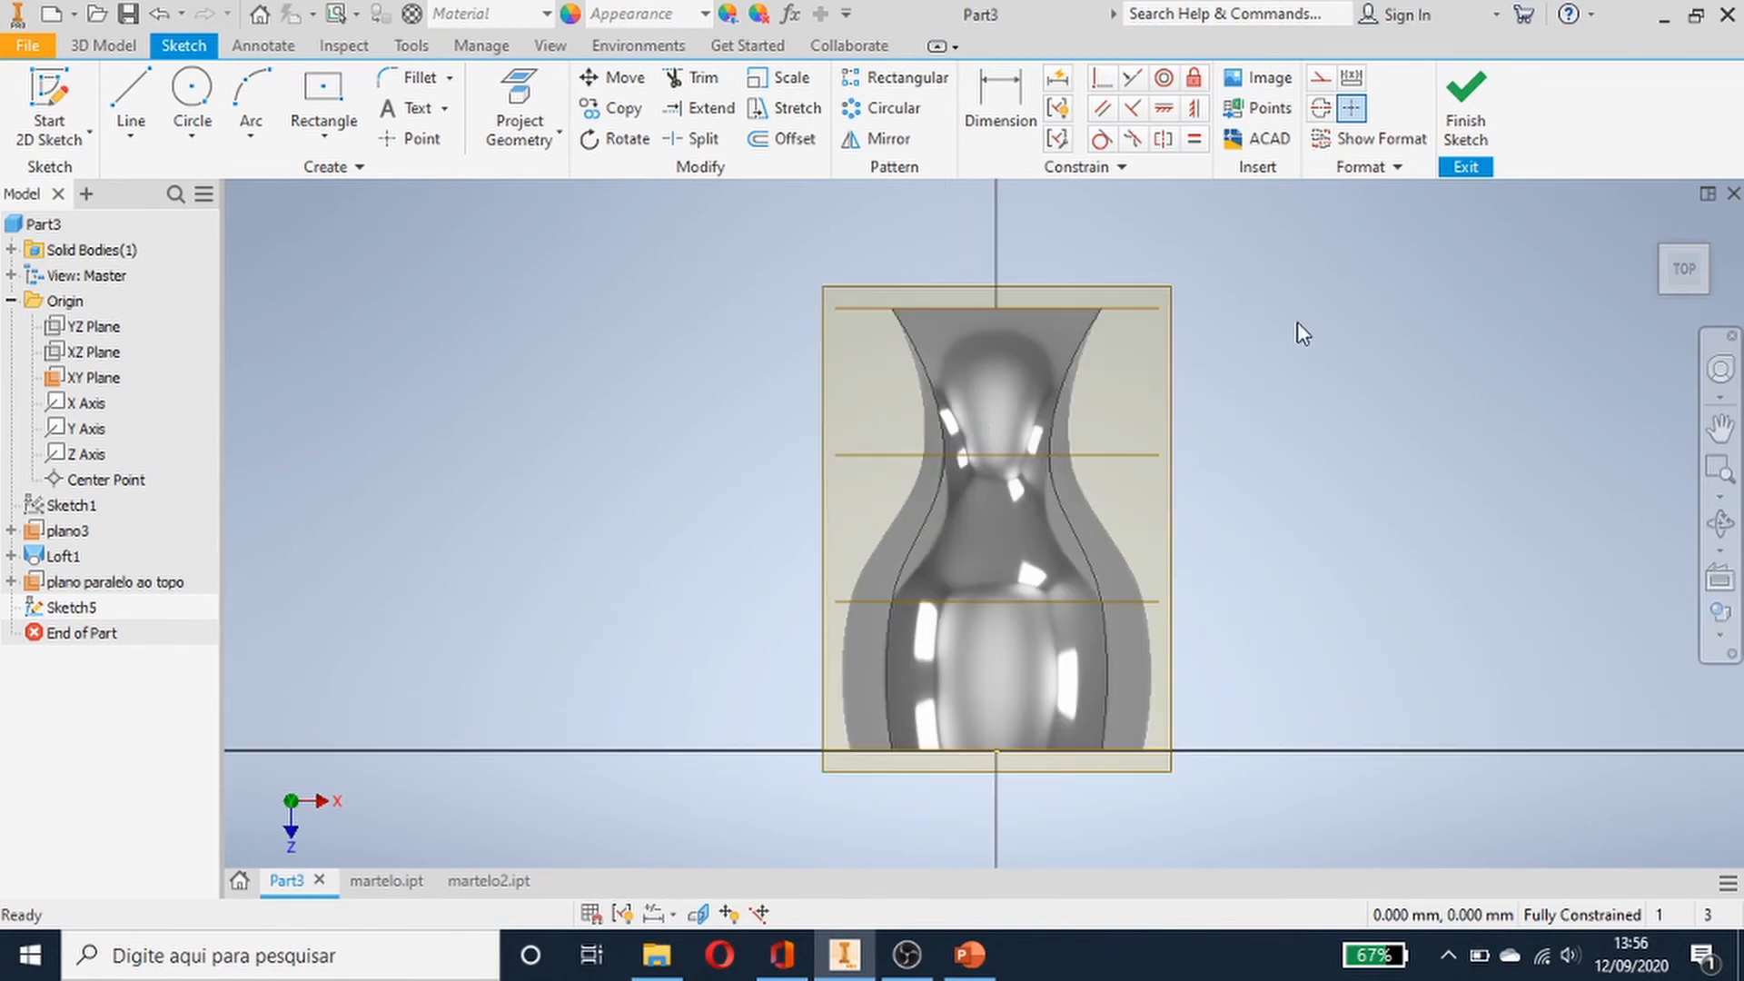
mouse_move(1245, 394)
middle_mouse_down()
mouse_move(1261, 666)
mouse_move(1223, 713)
middle_mouse_up()
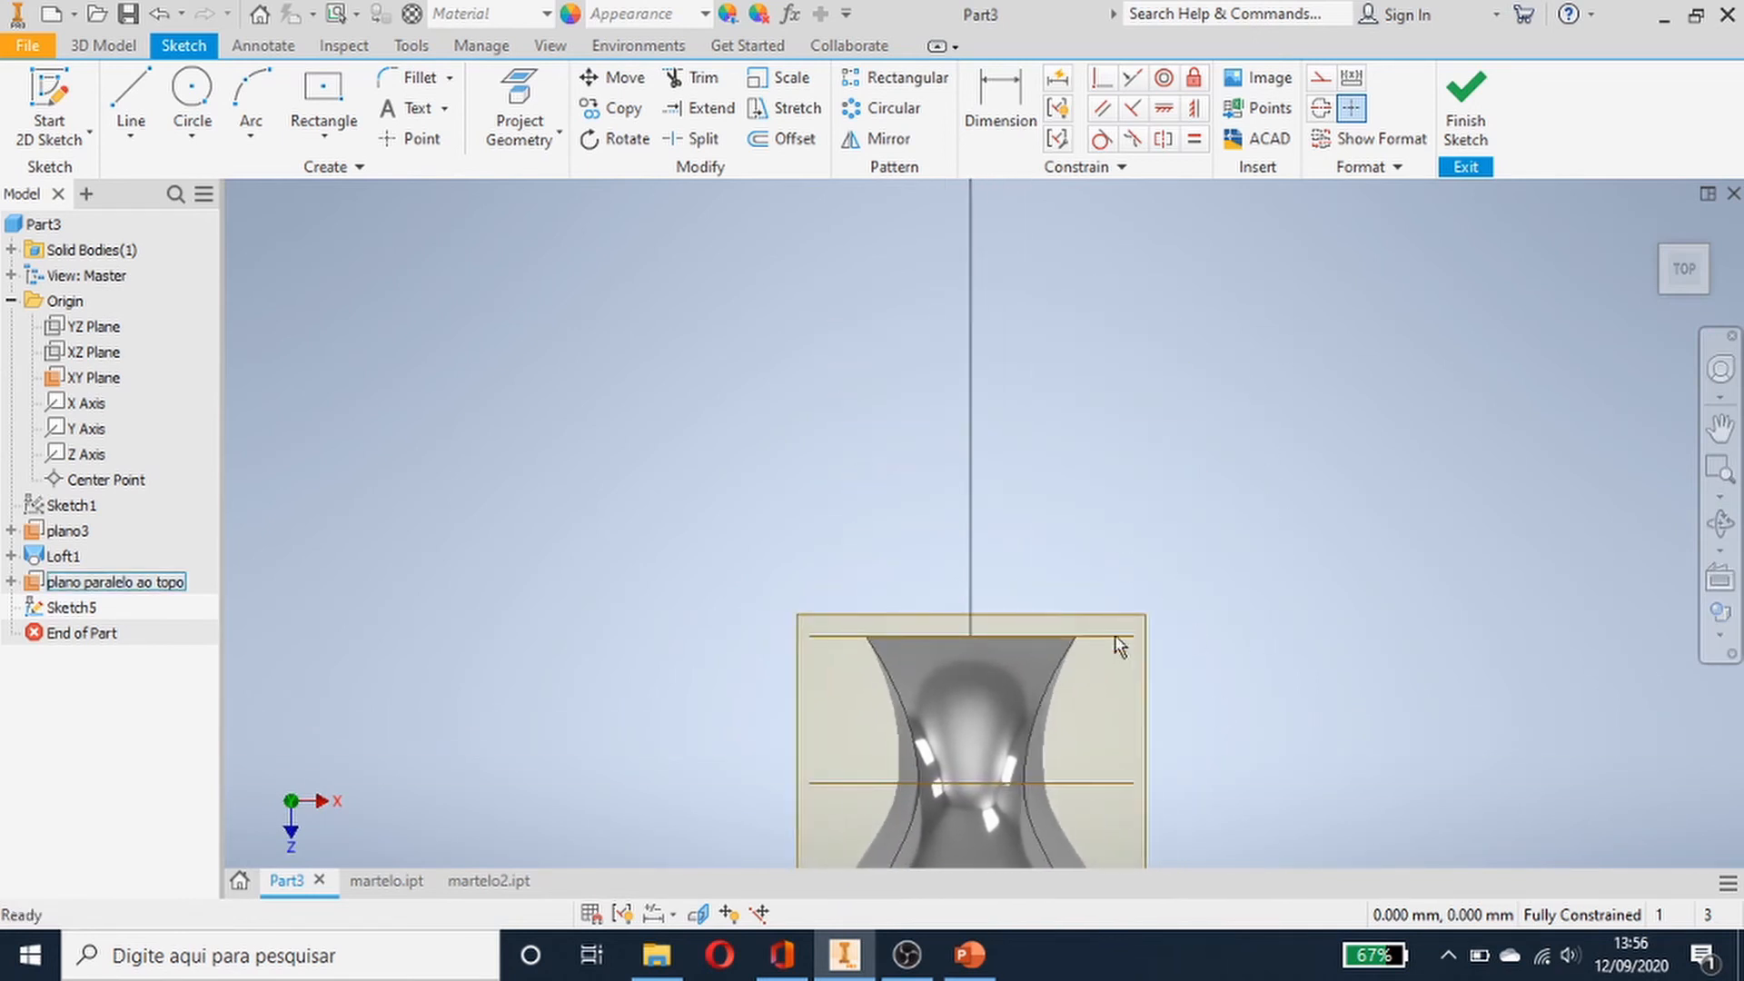
scroll(1010, 351, "down", 1)
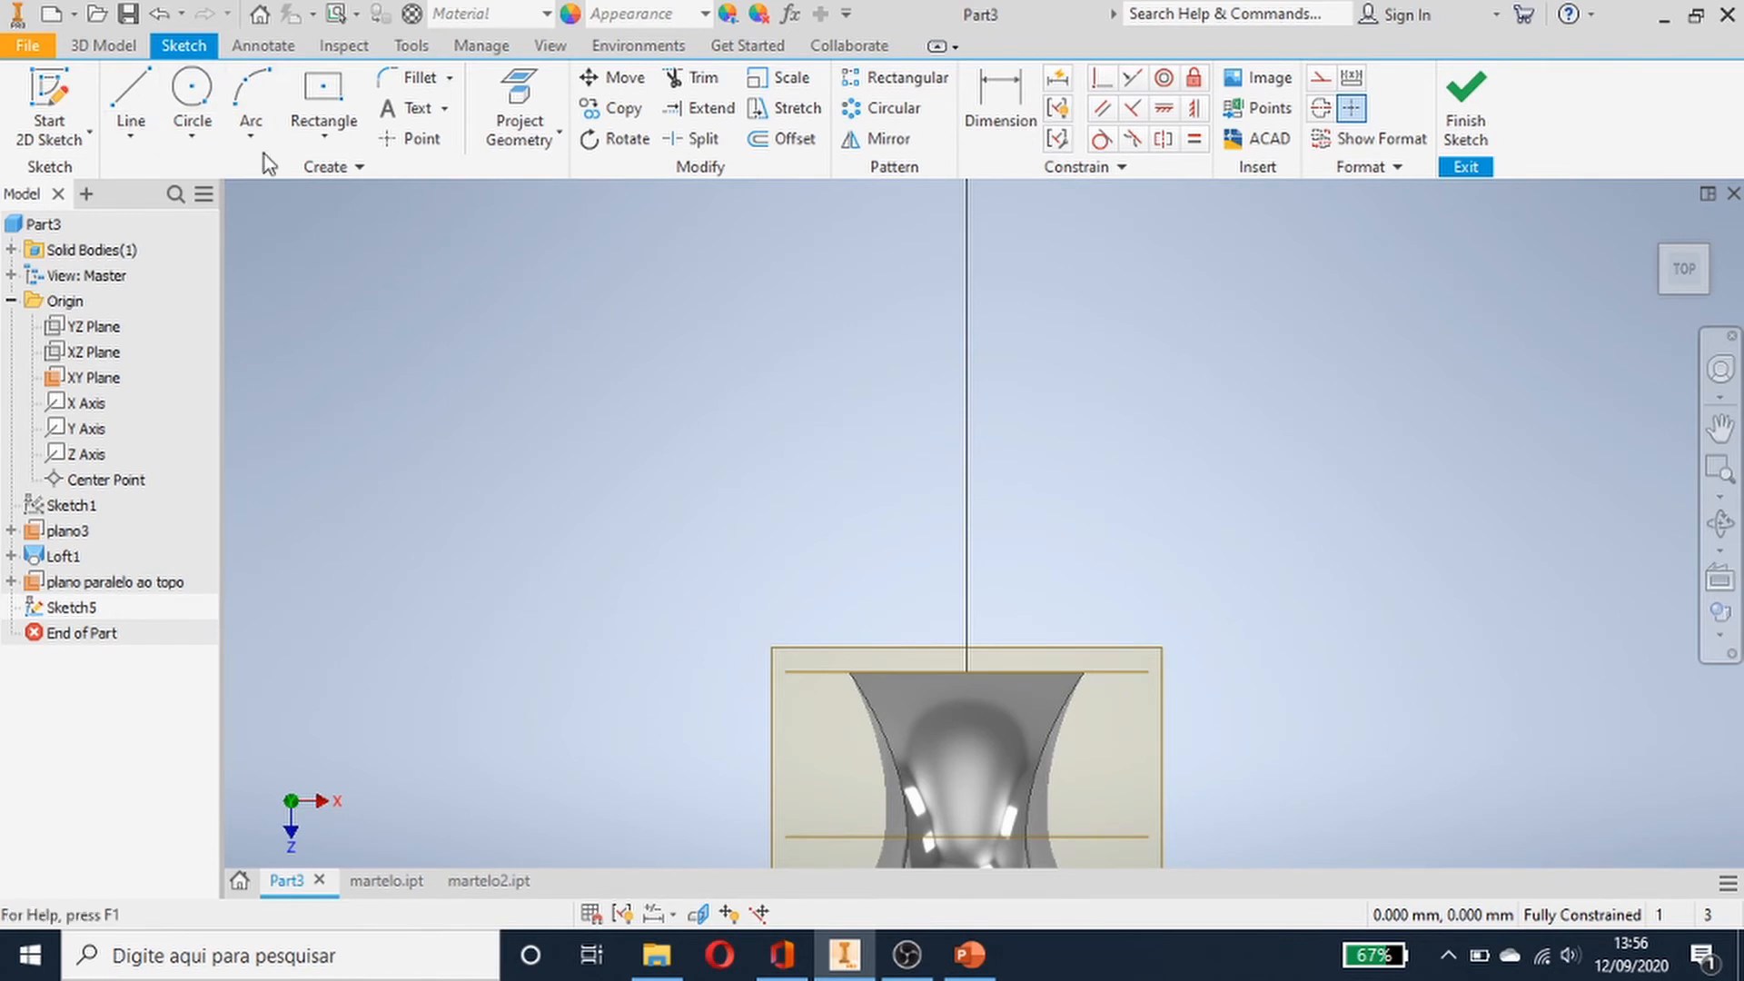
- Draw a center rectangle about 107 mm by 8.5 mm centred on the vertical axis above the hammer
left_click(325, 84)
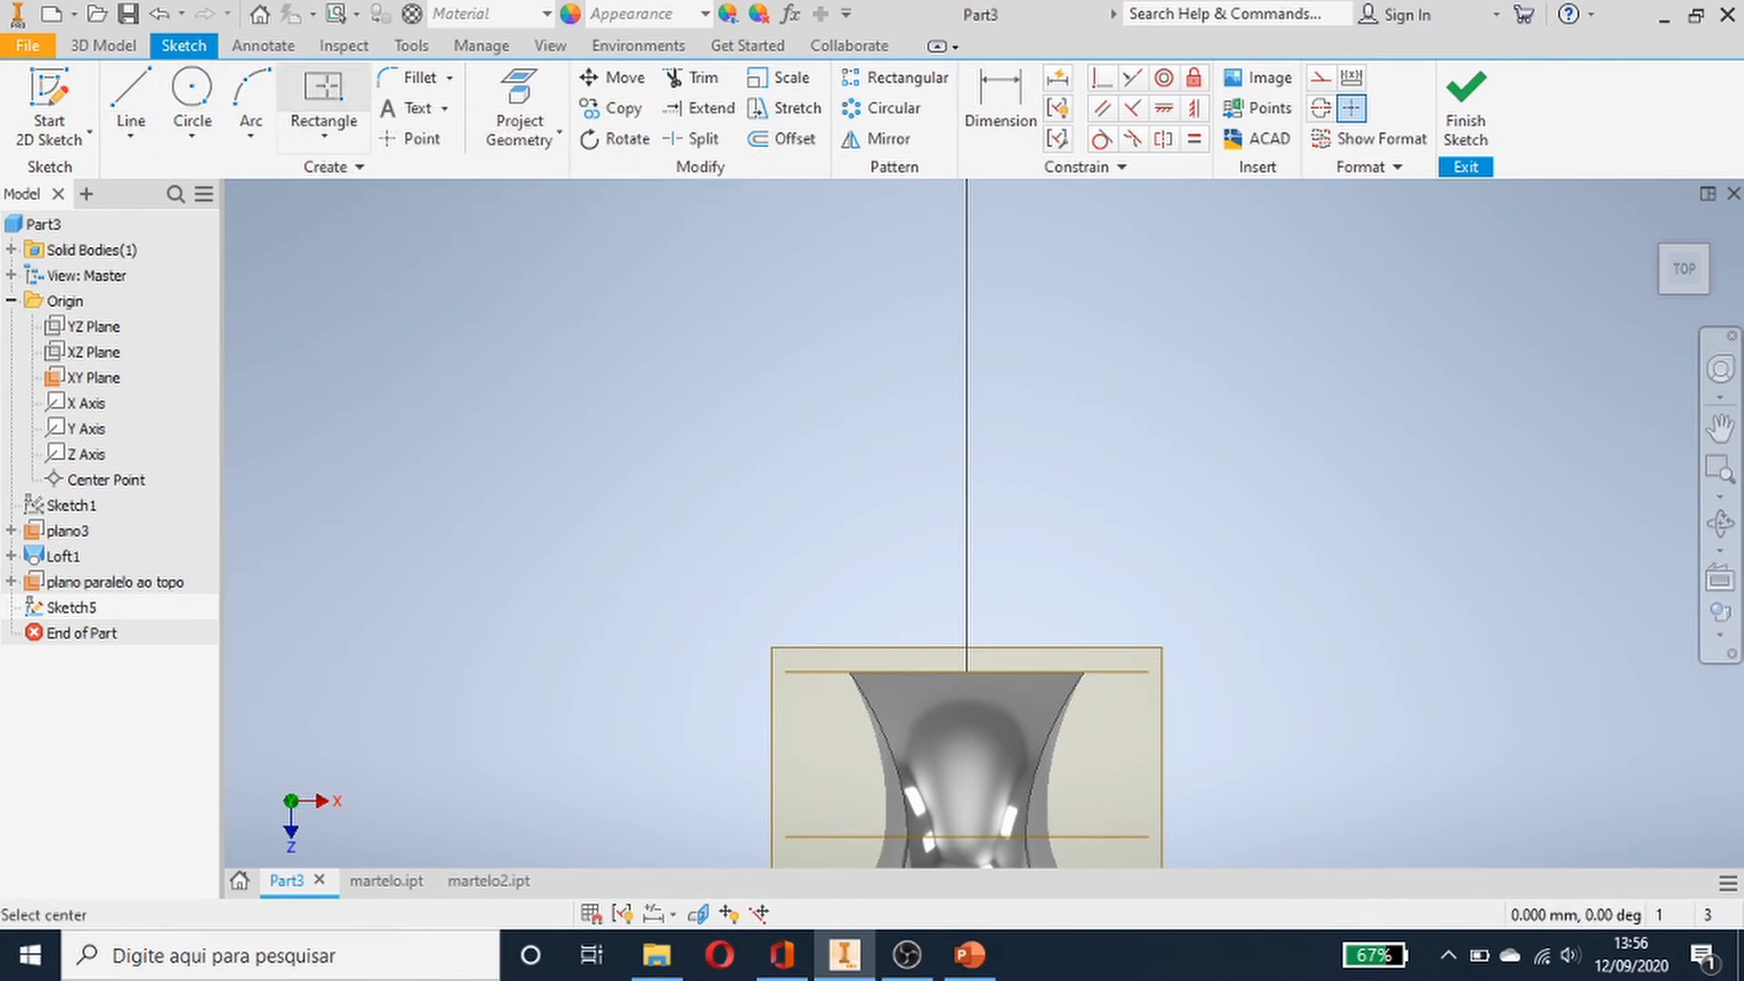
left_click(966, 274)
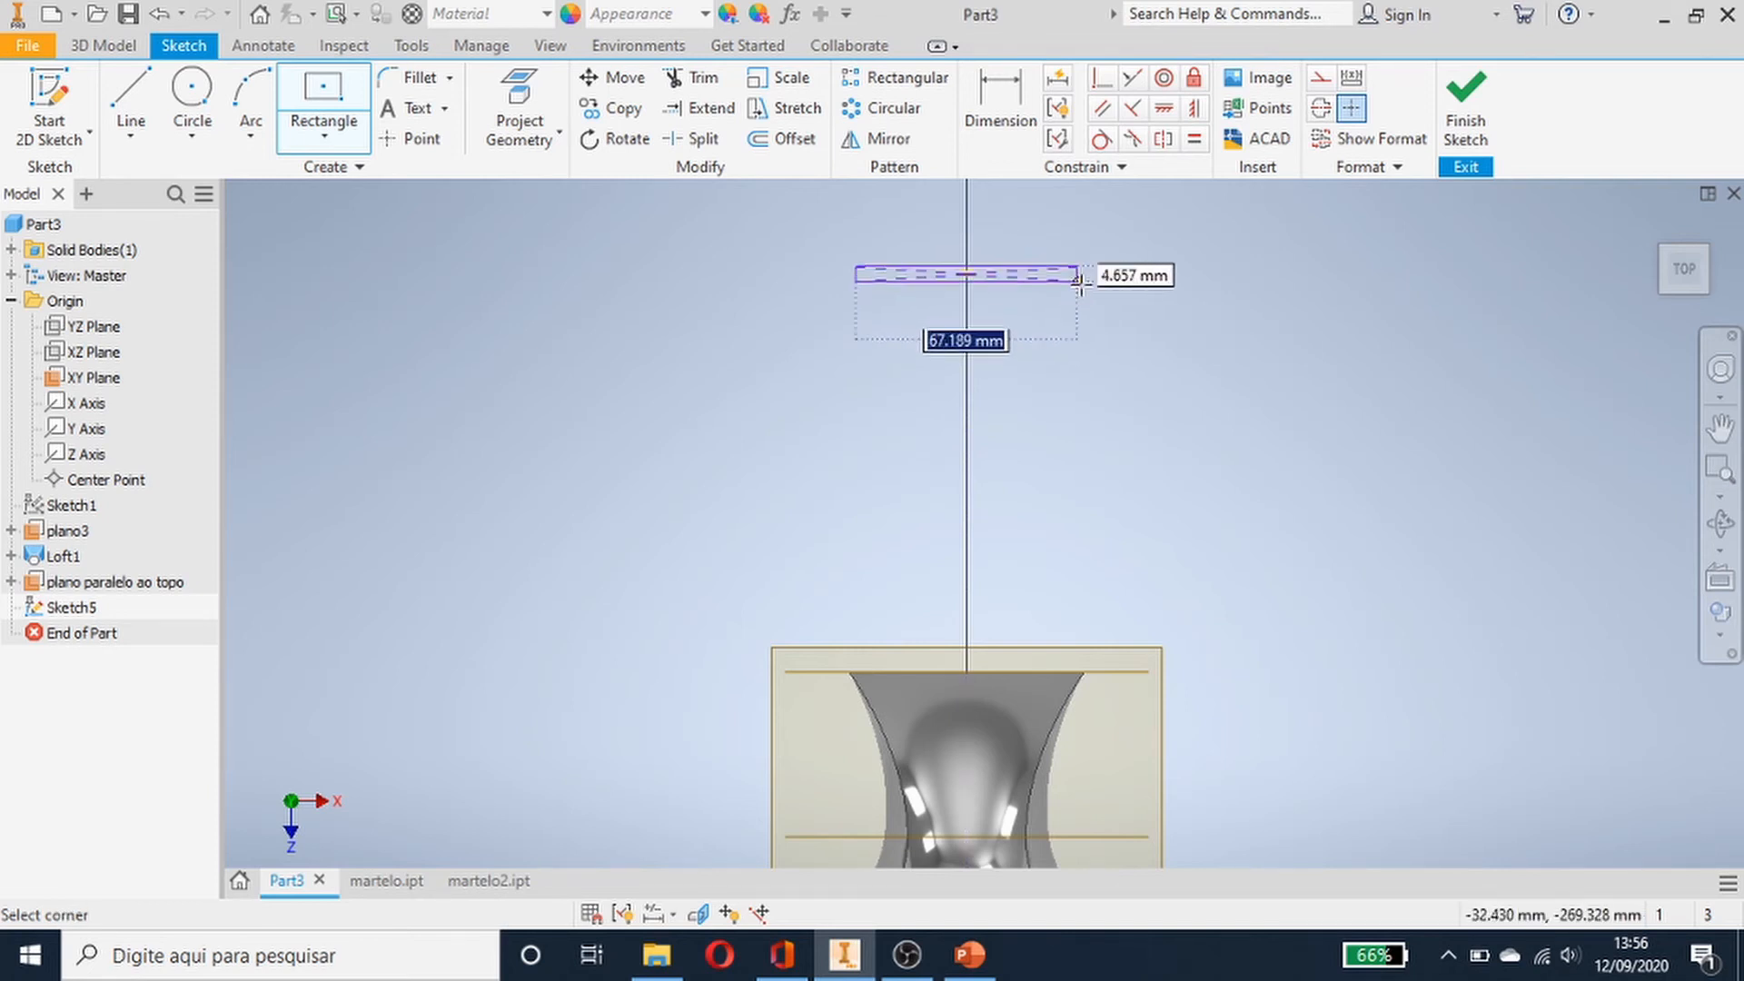
left_click(1143, 282)
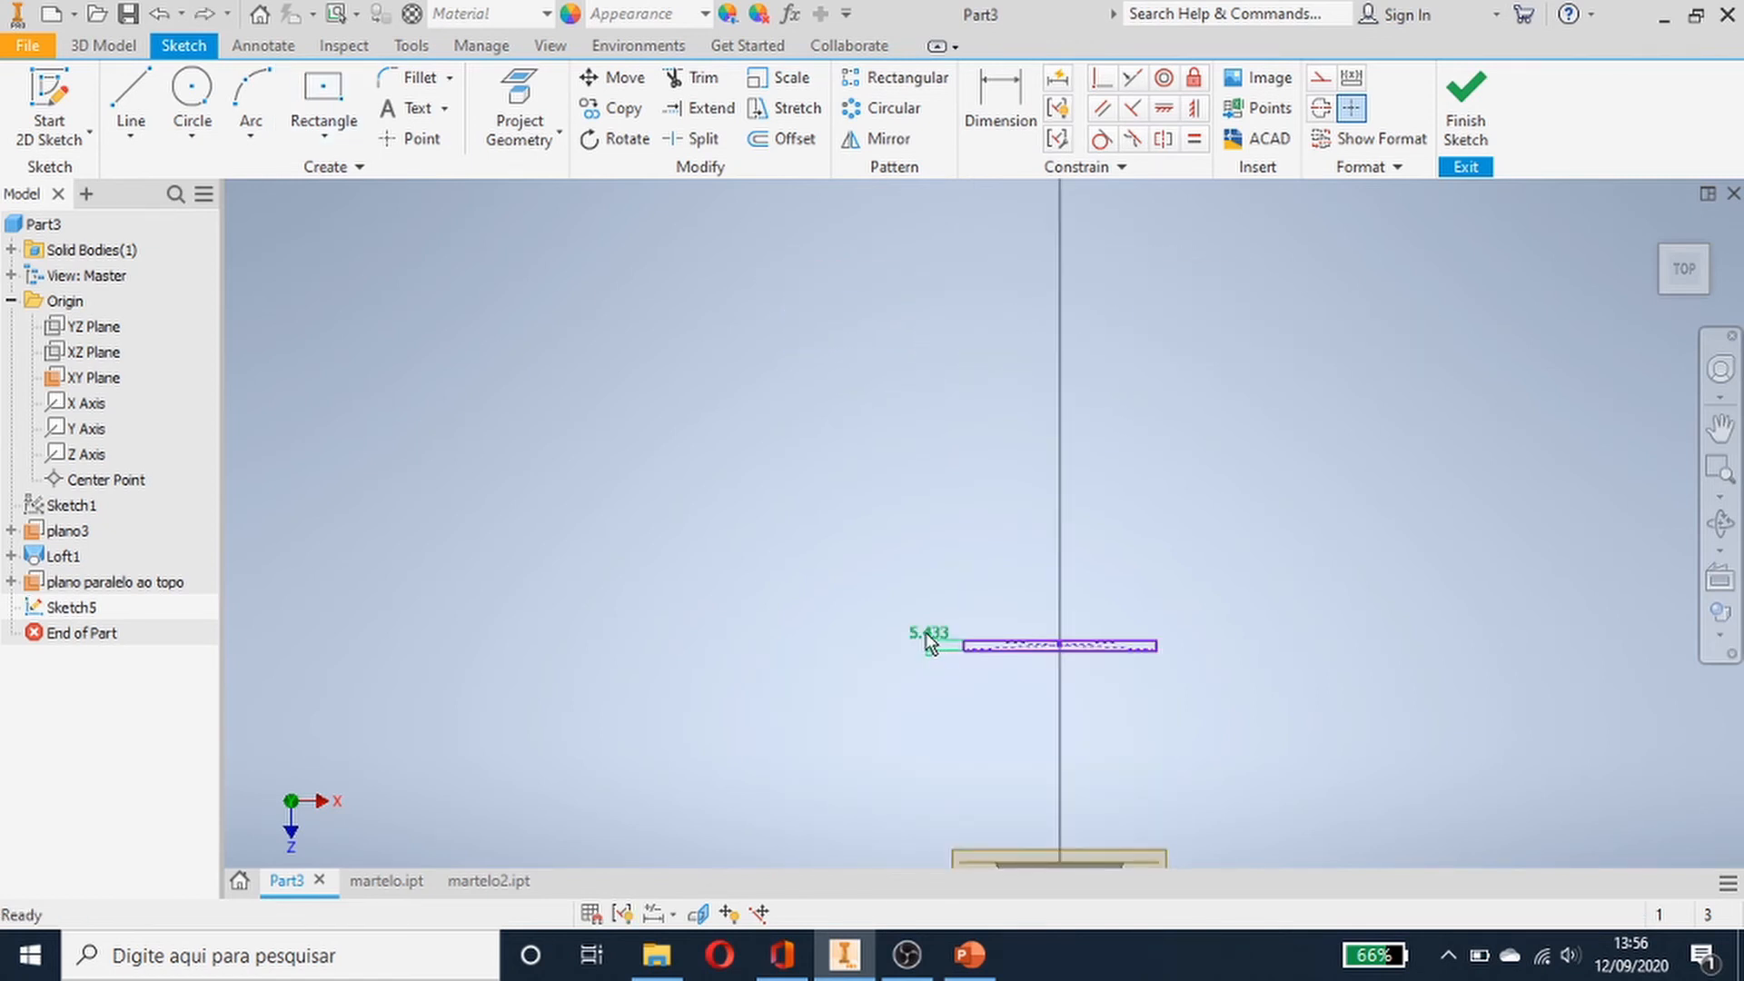
- Set the rectangle's short side dimension to 10 mm
double_click(925, 633)
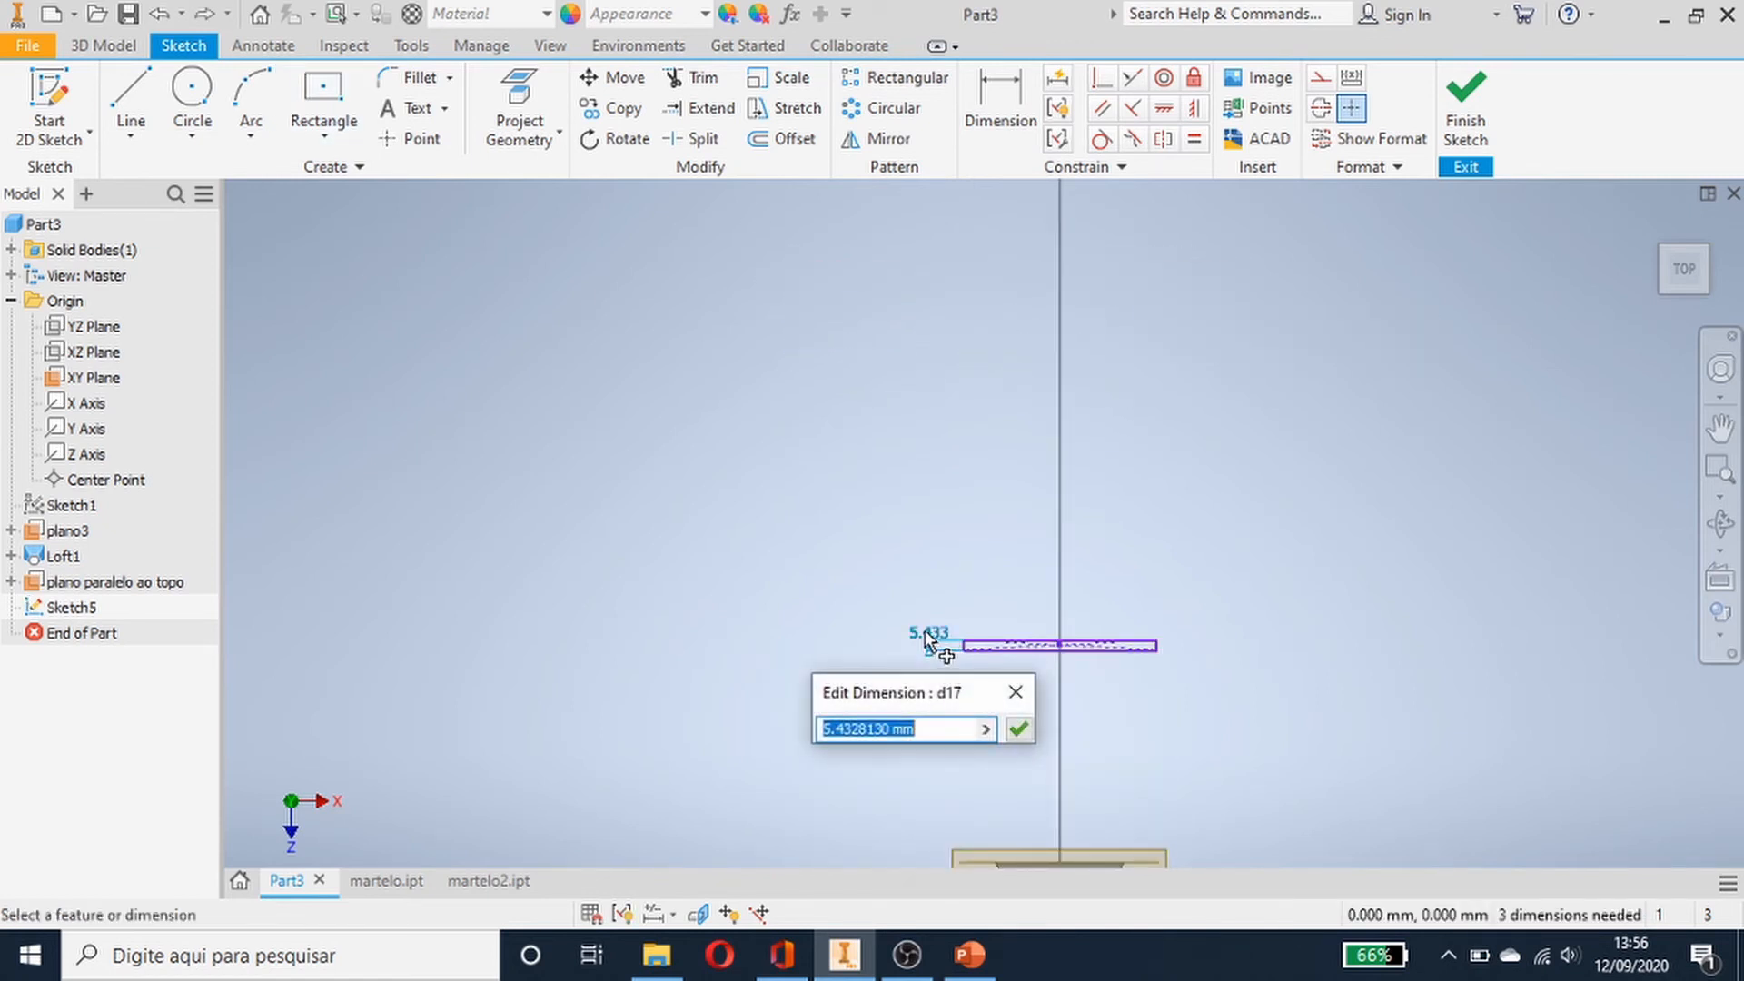
type("10")
key("Return")
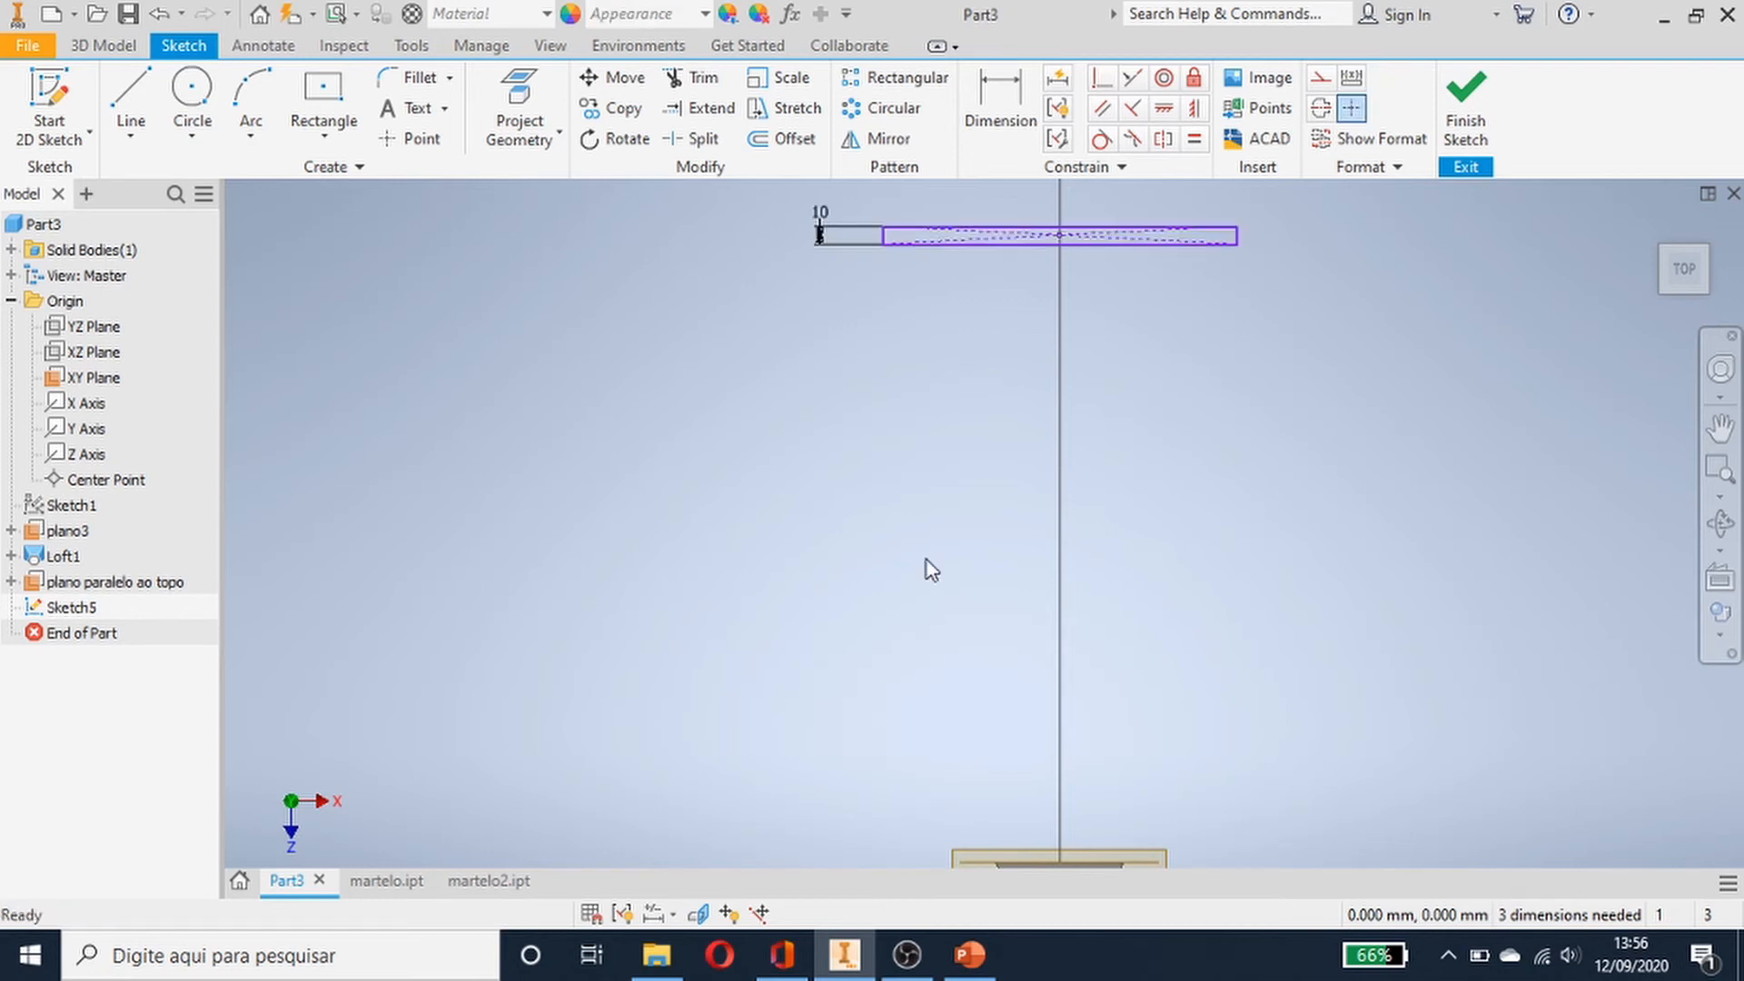
- Dimension the rectangle's long edge and set it to 120 mm
left_click(1129, 248)
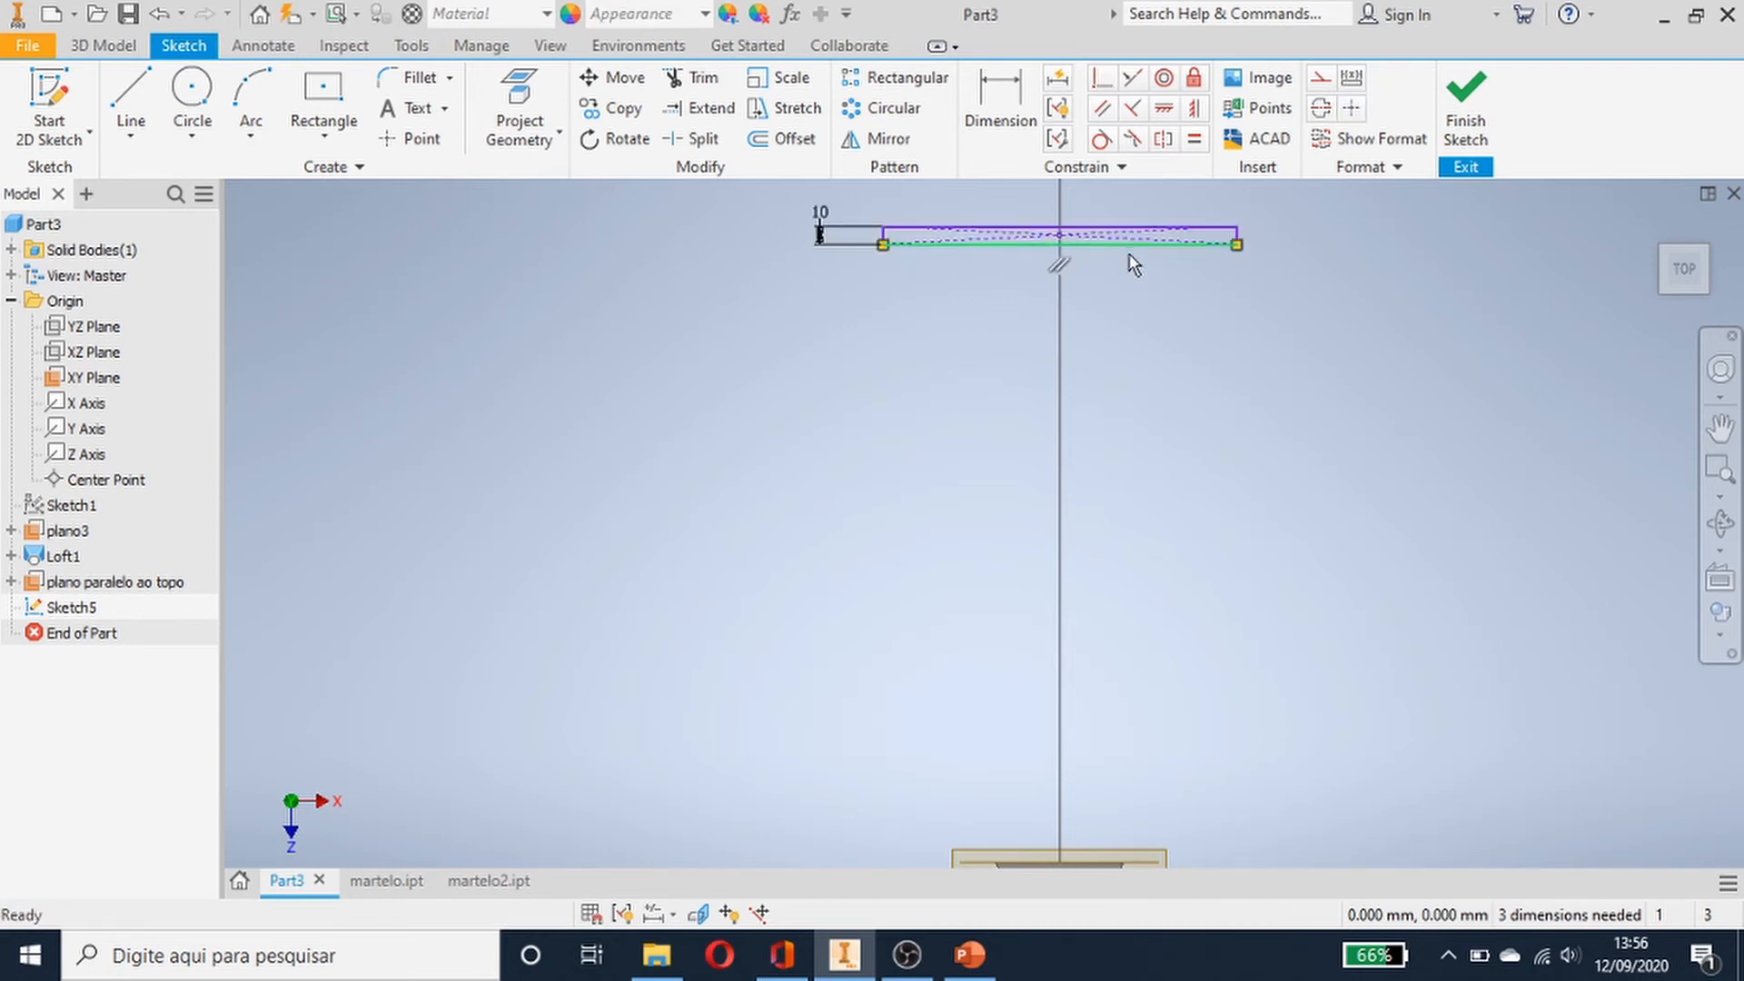
left_click(983, 90)
left_click(1048, 227)
left_click(1048, 203)
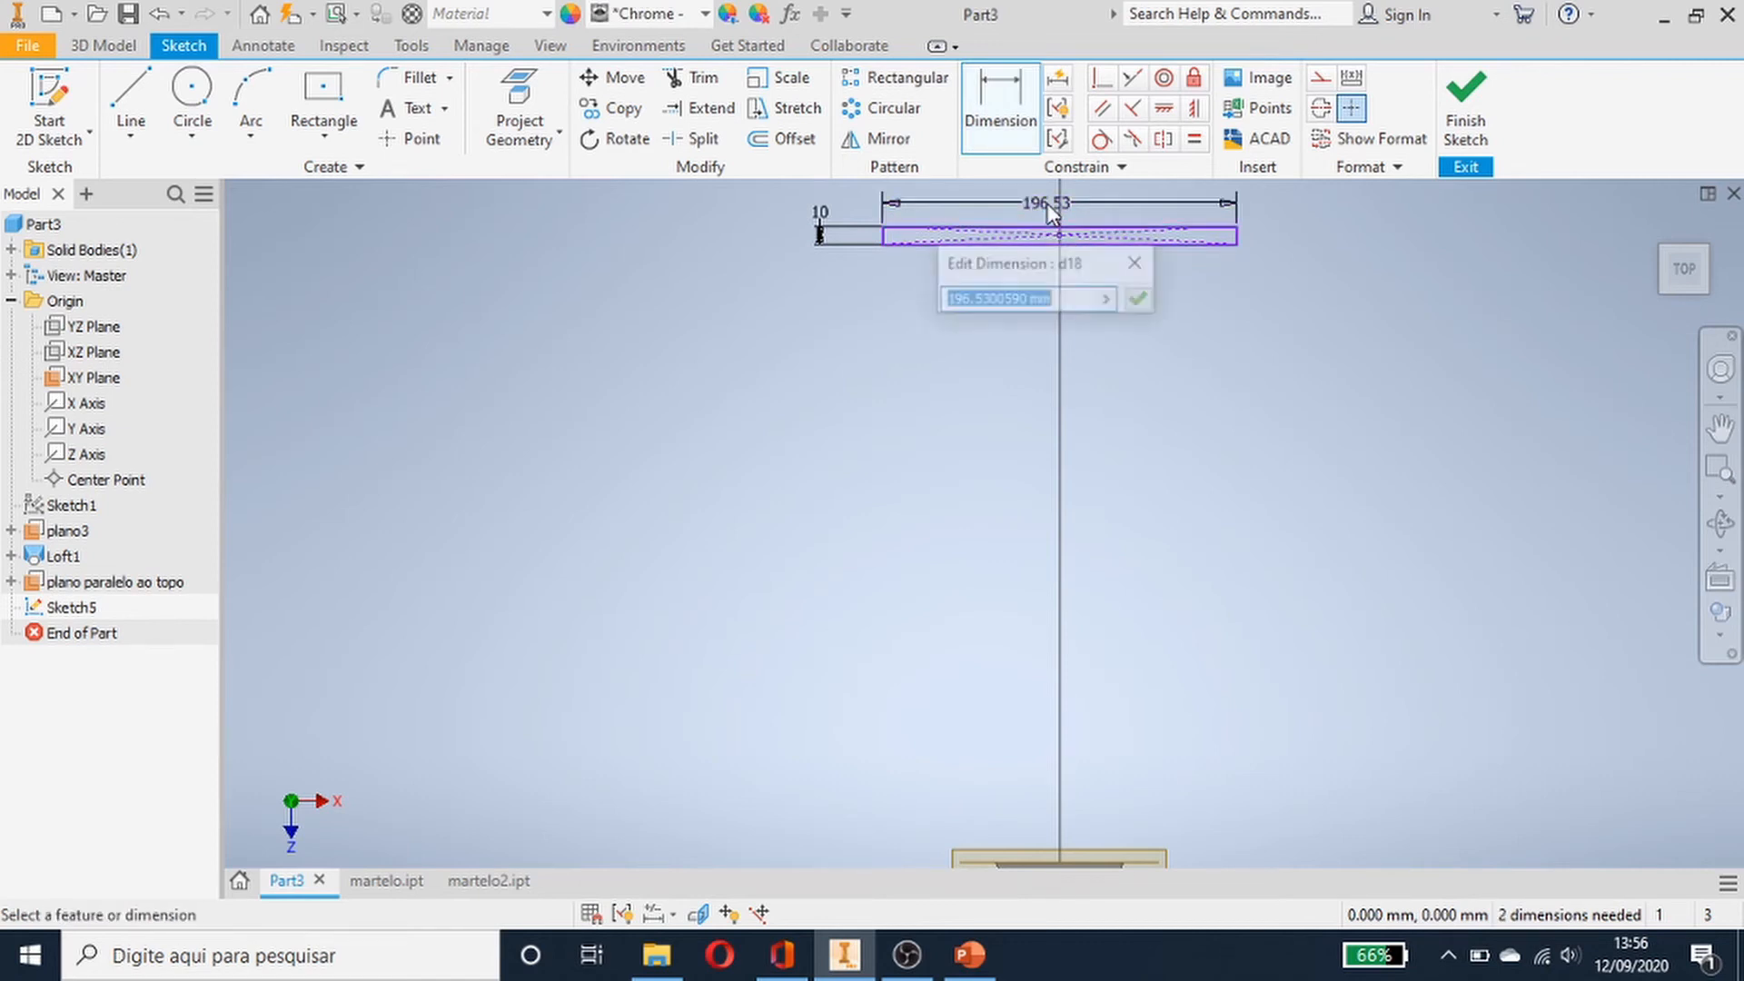
type("120")
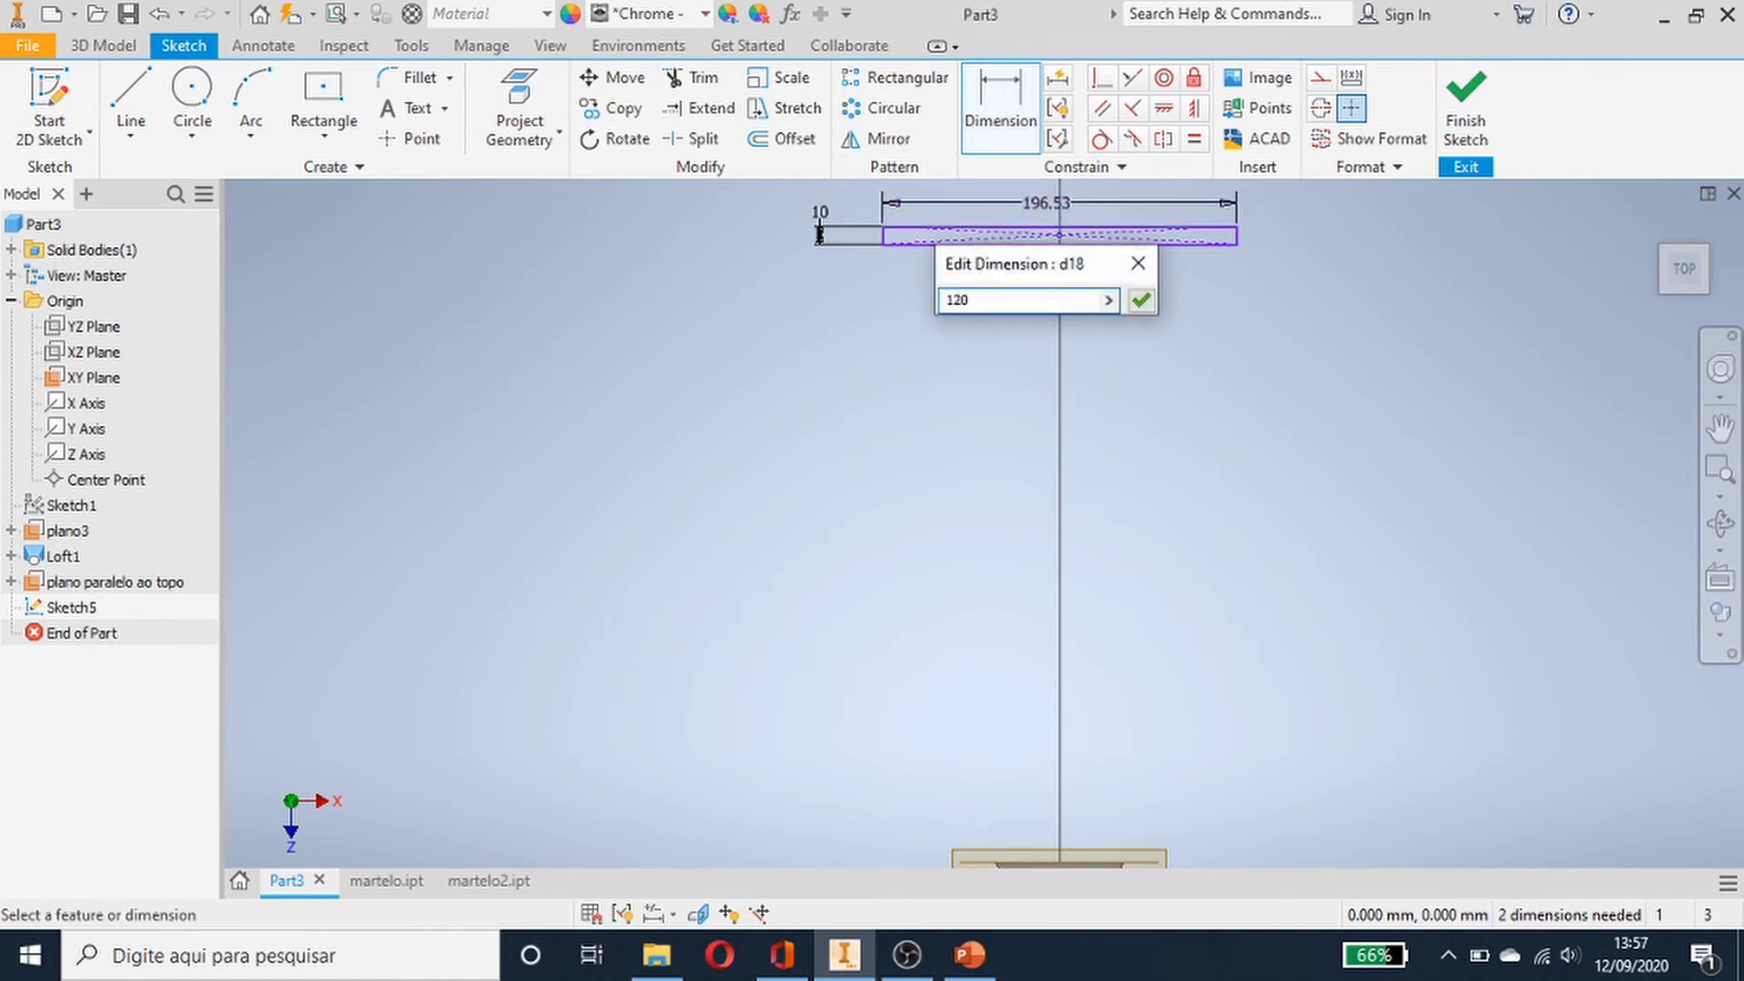
key("Return")
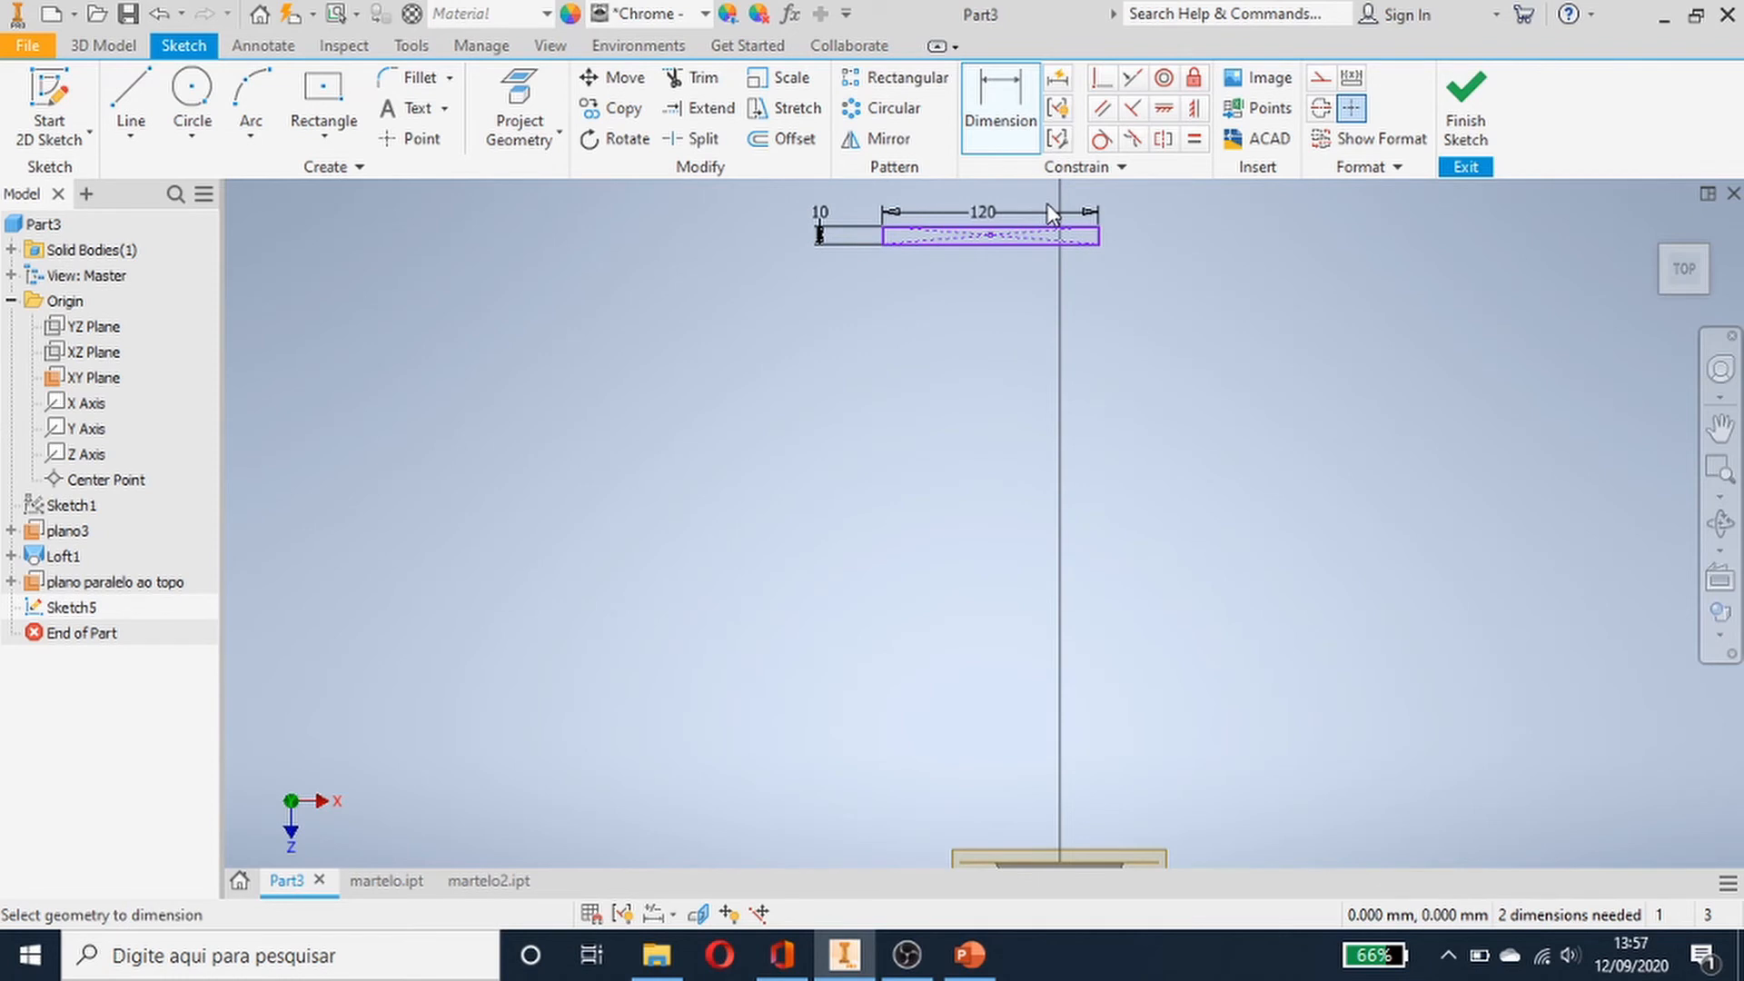
- Undo the 120 mm length value on the rectangle
key("ctrl+z")
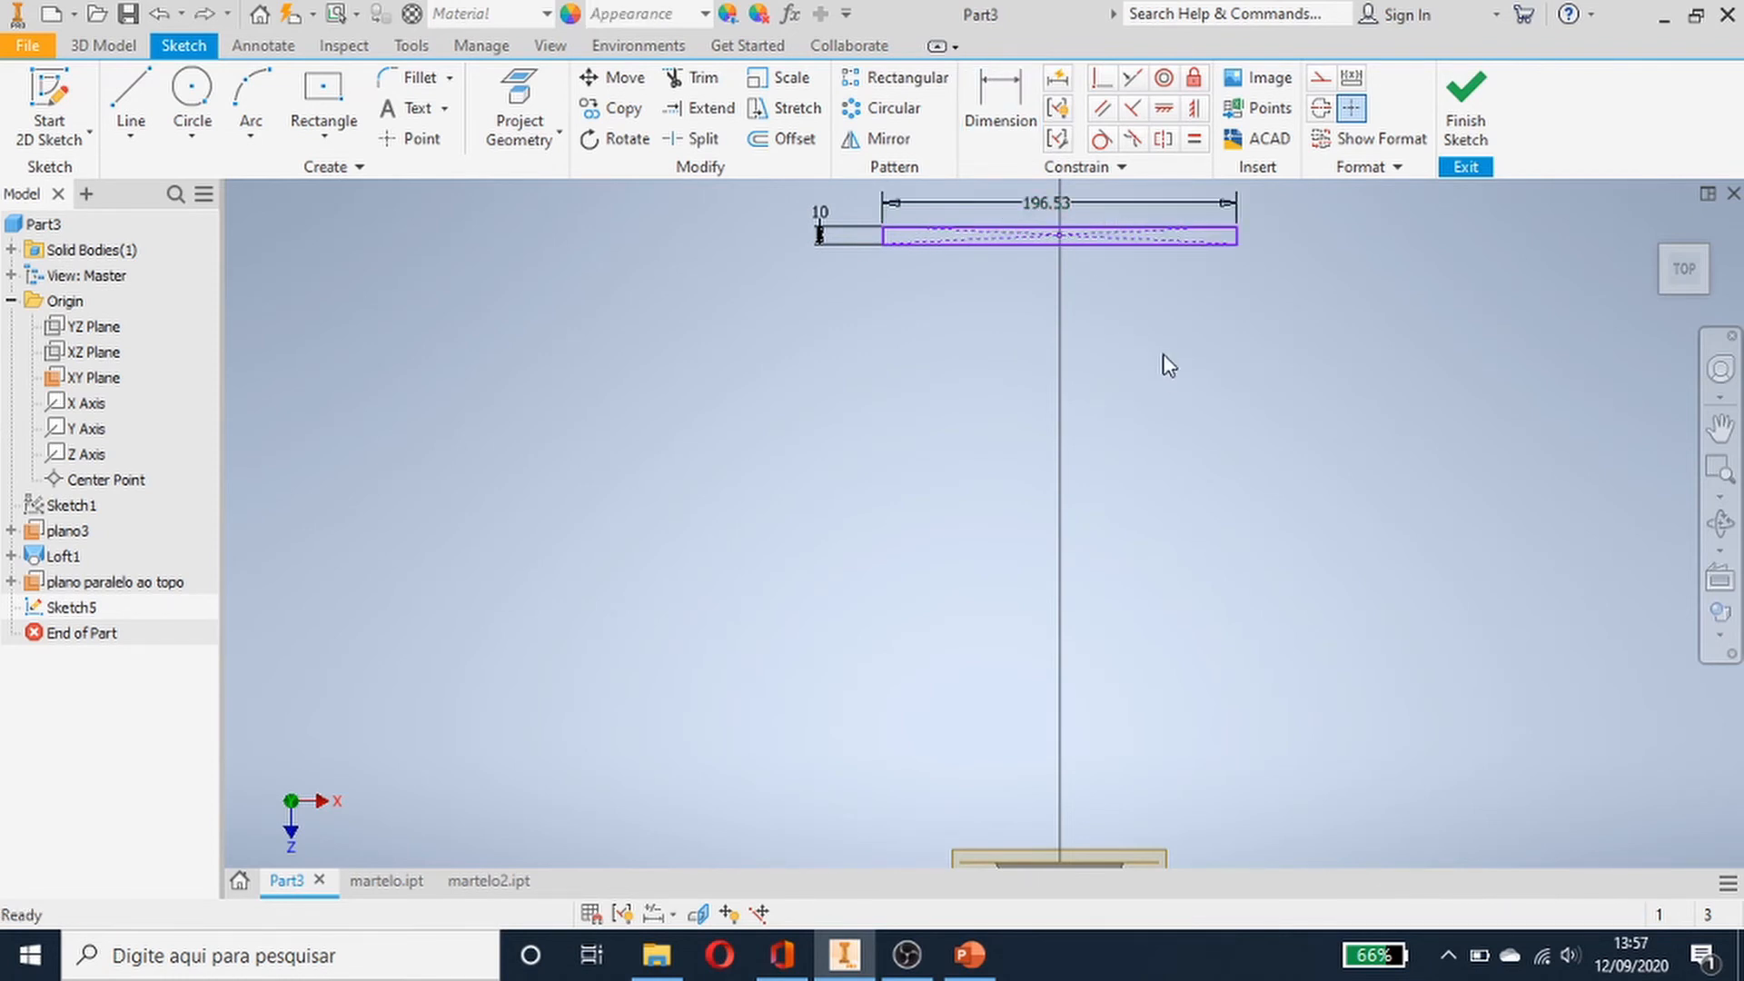
scroll(1163, 347, "down", 4)
scroll(1163, 345, "up", 5)
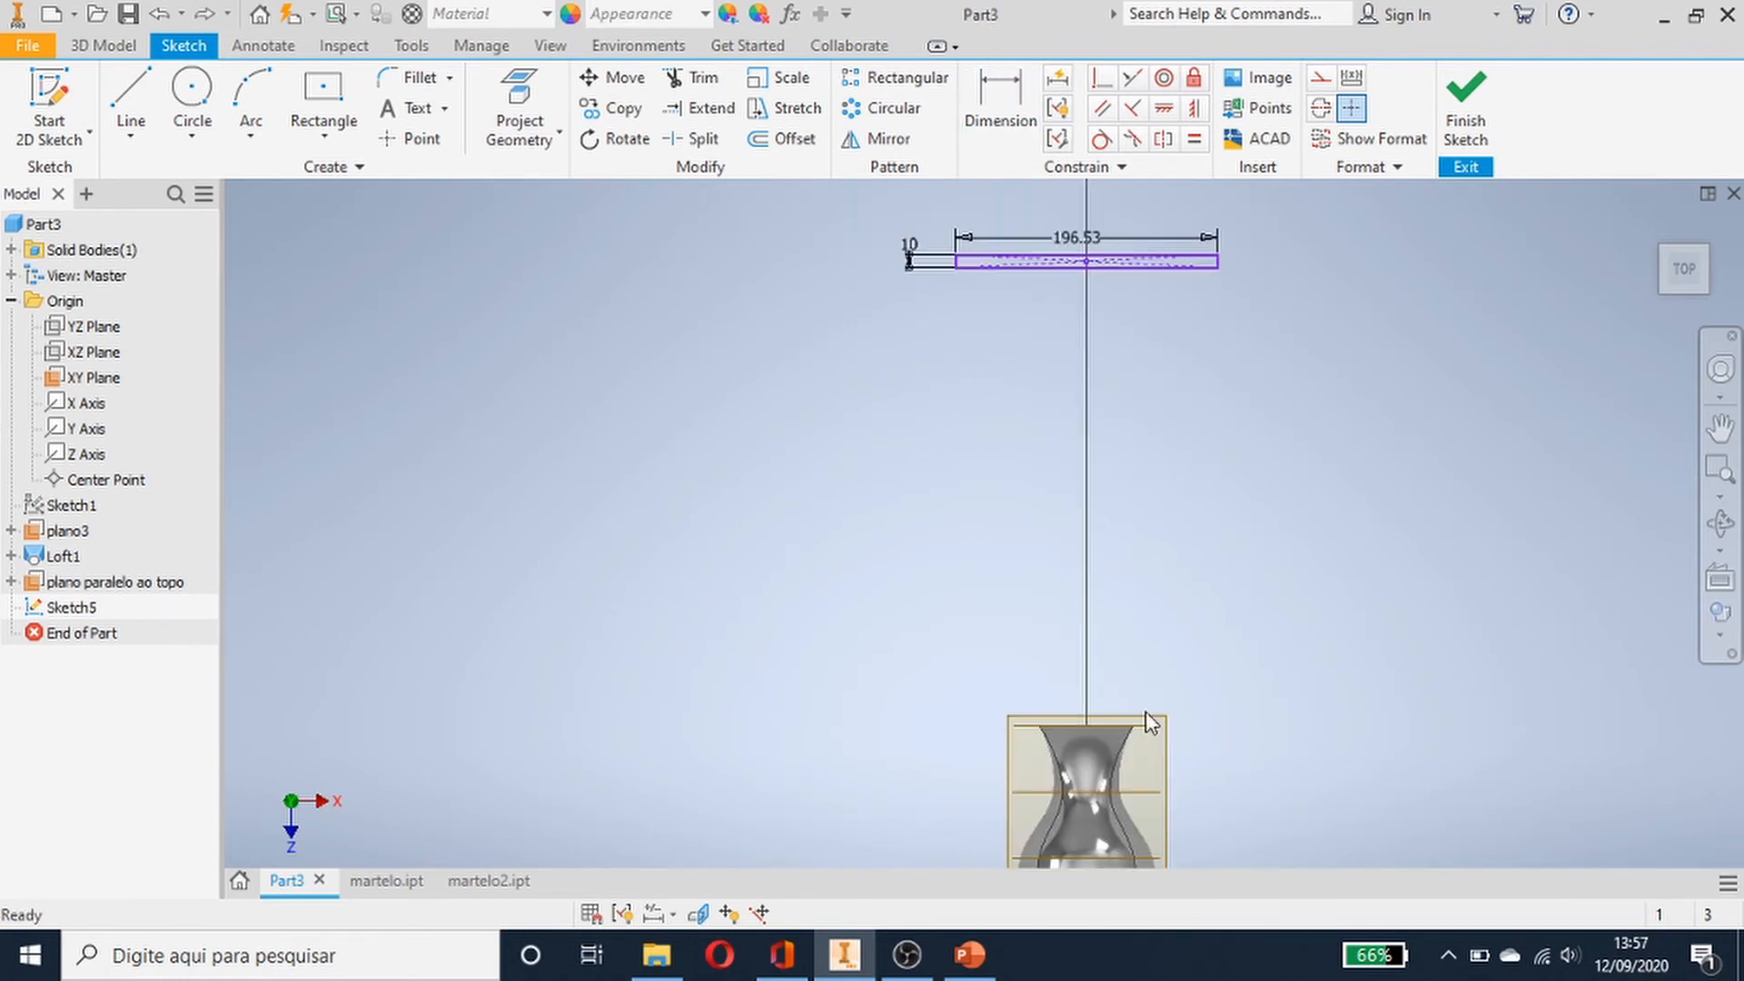
- Dimension the distance from the horizontal reference line below the hammer to the rectangle and set it to 300 mm
left_click(999, 100)
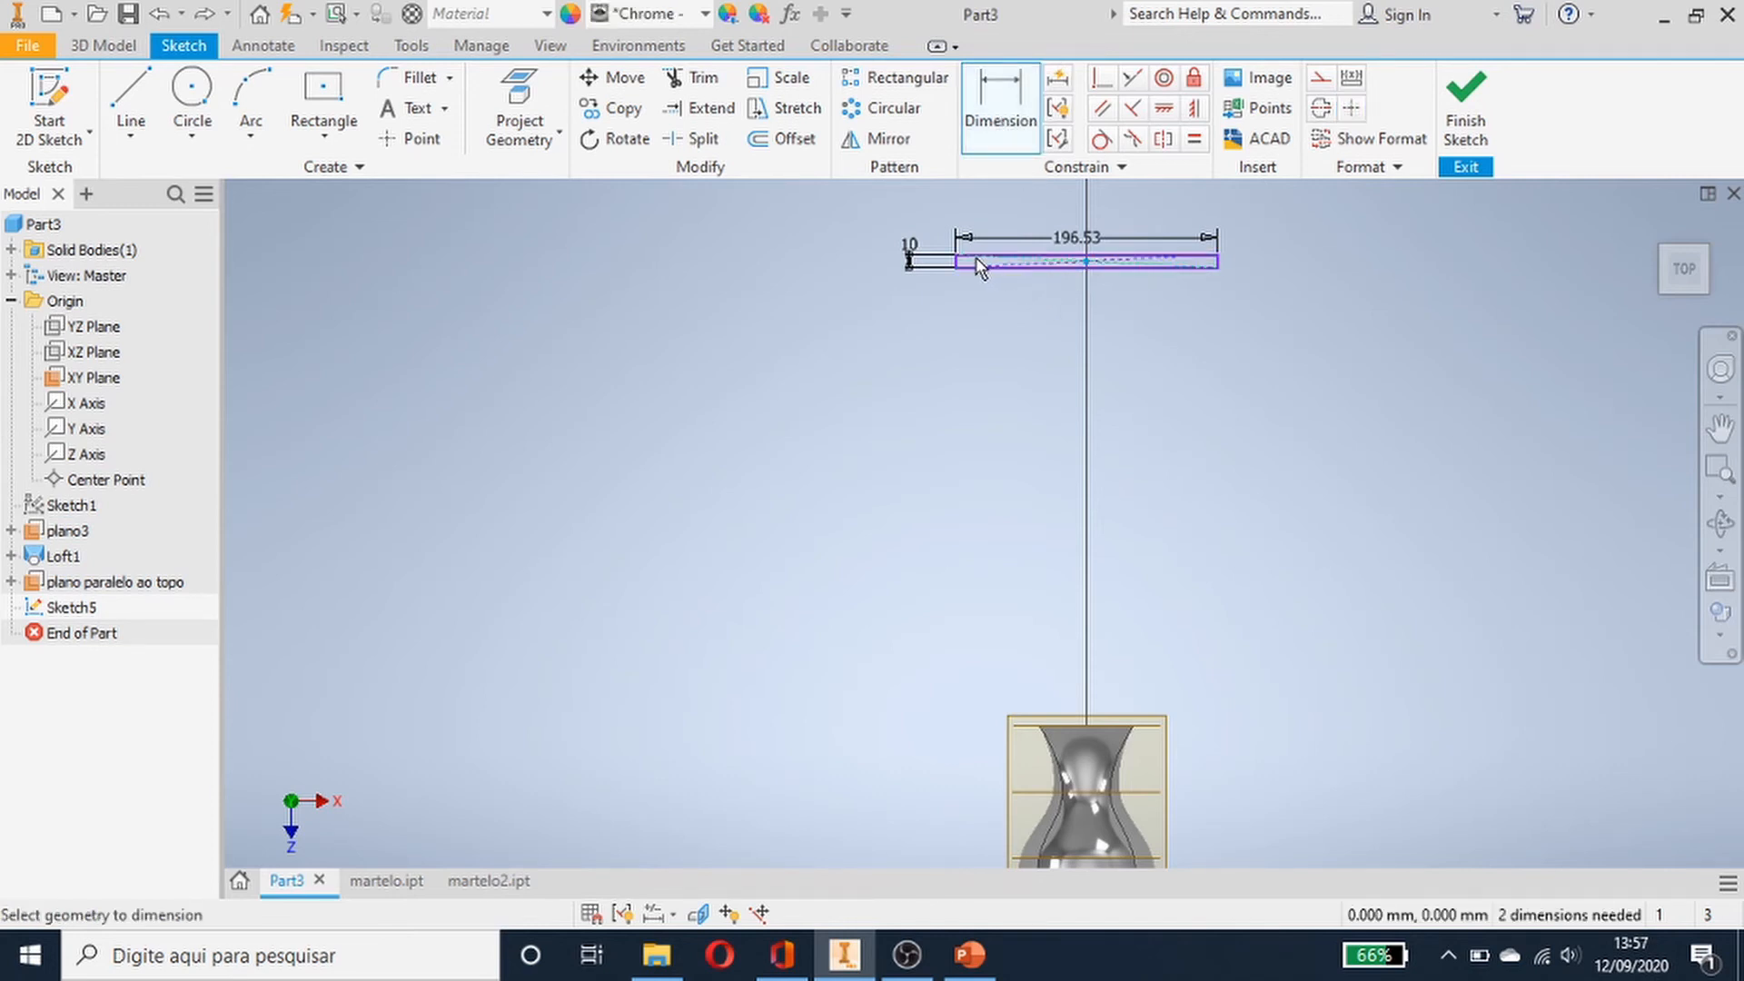
scroll(1095, 327, "up", 3)
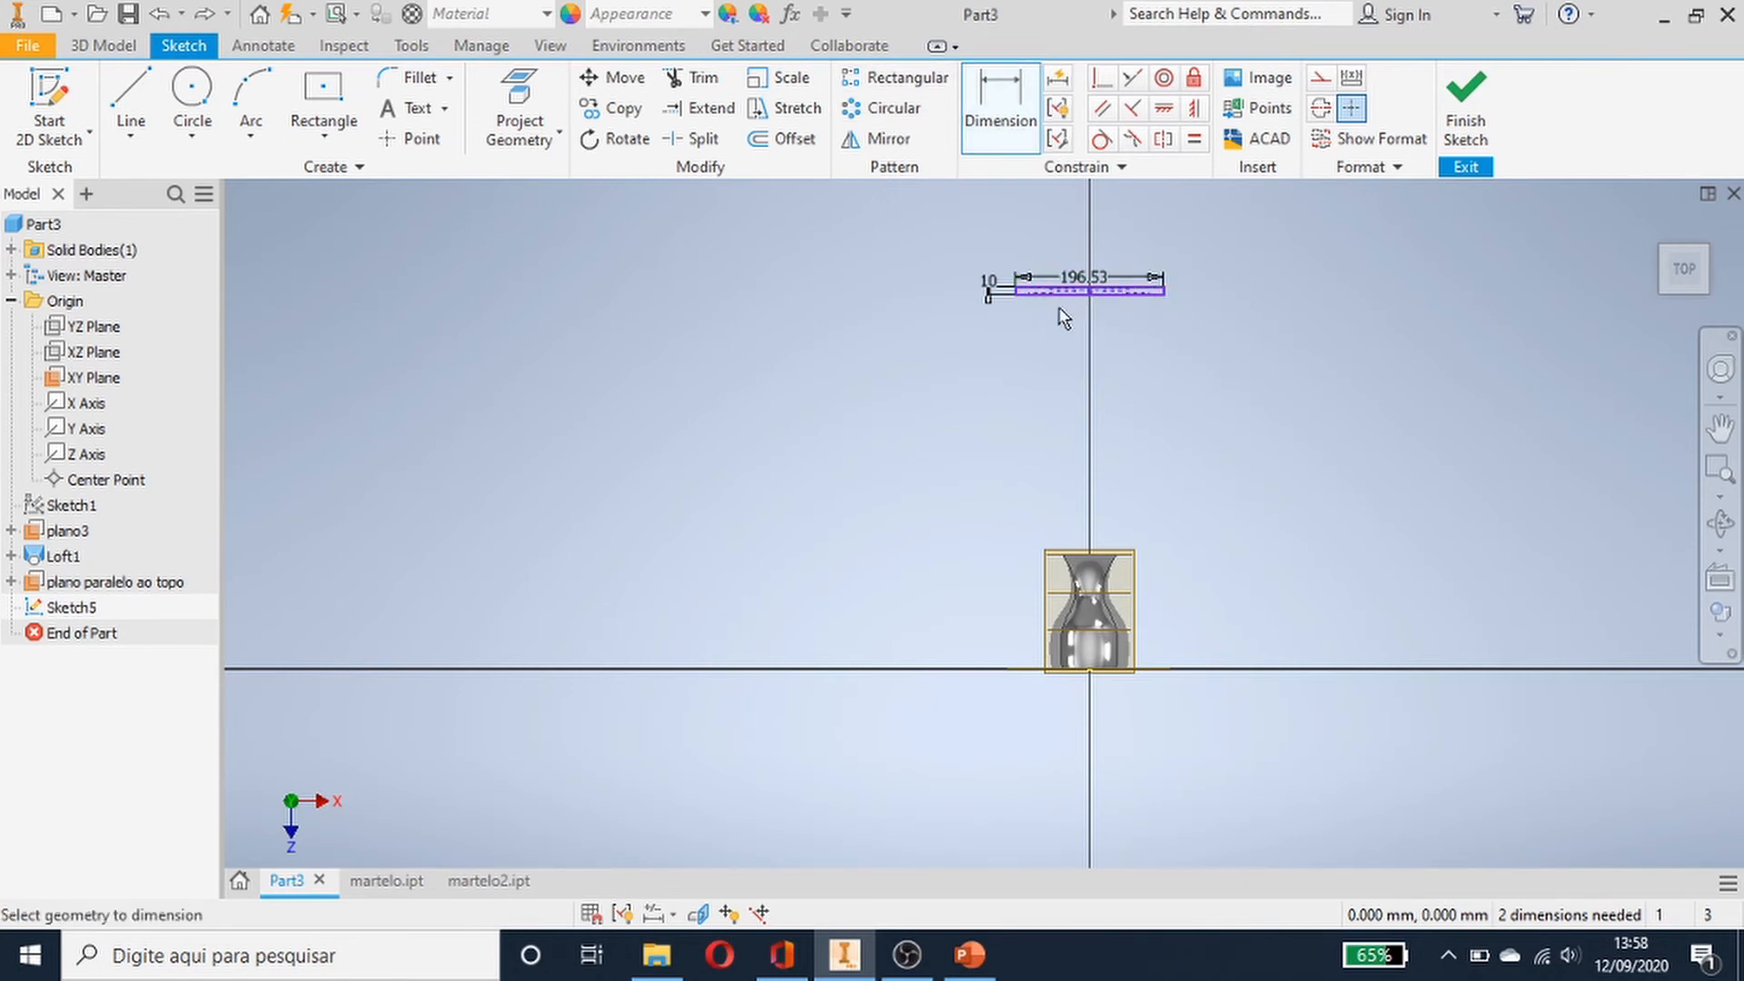
scroll(1093, 338, "up", 1)
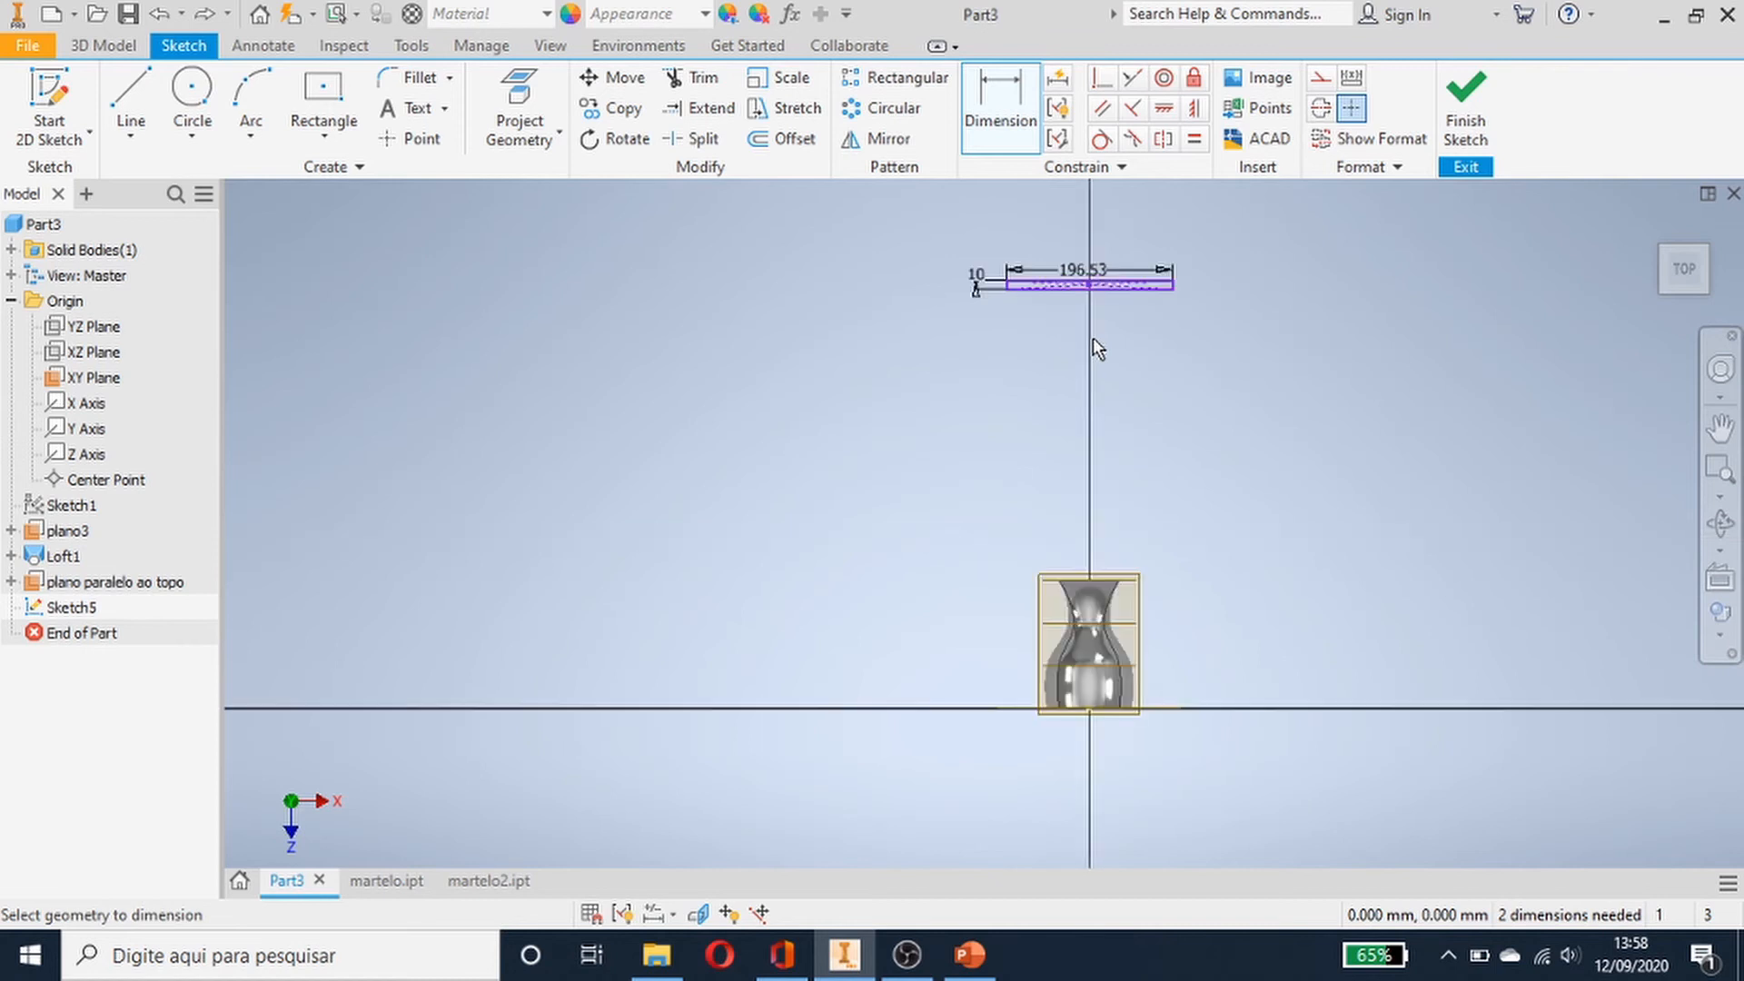
left_click(1037, 287)
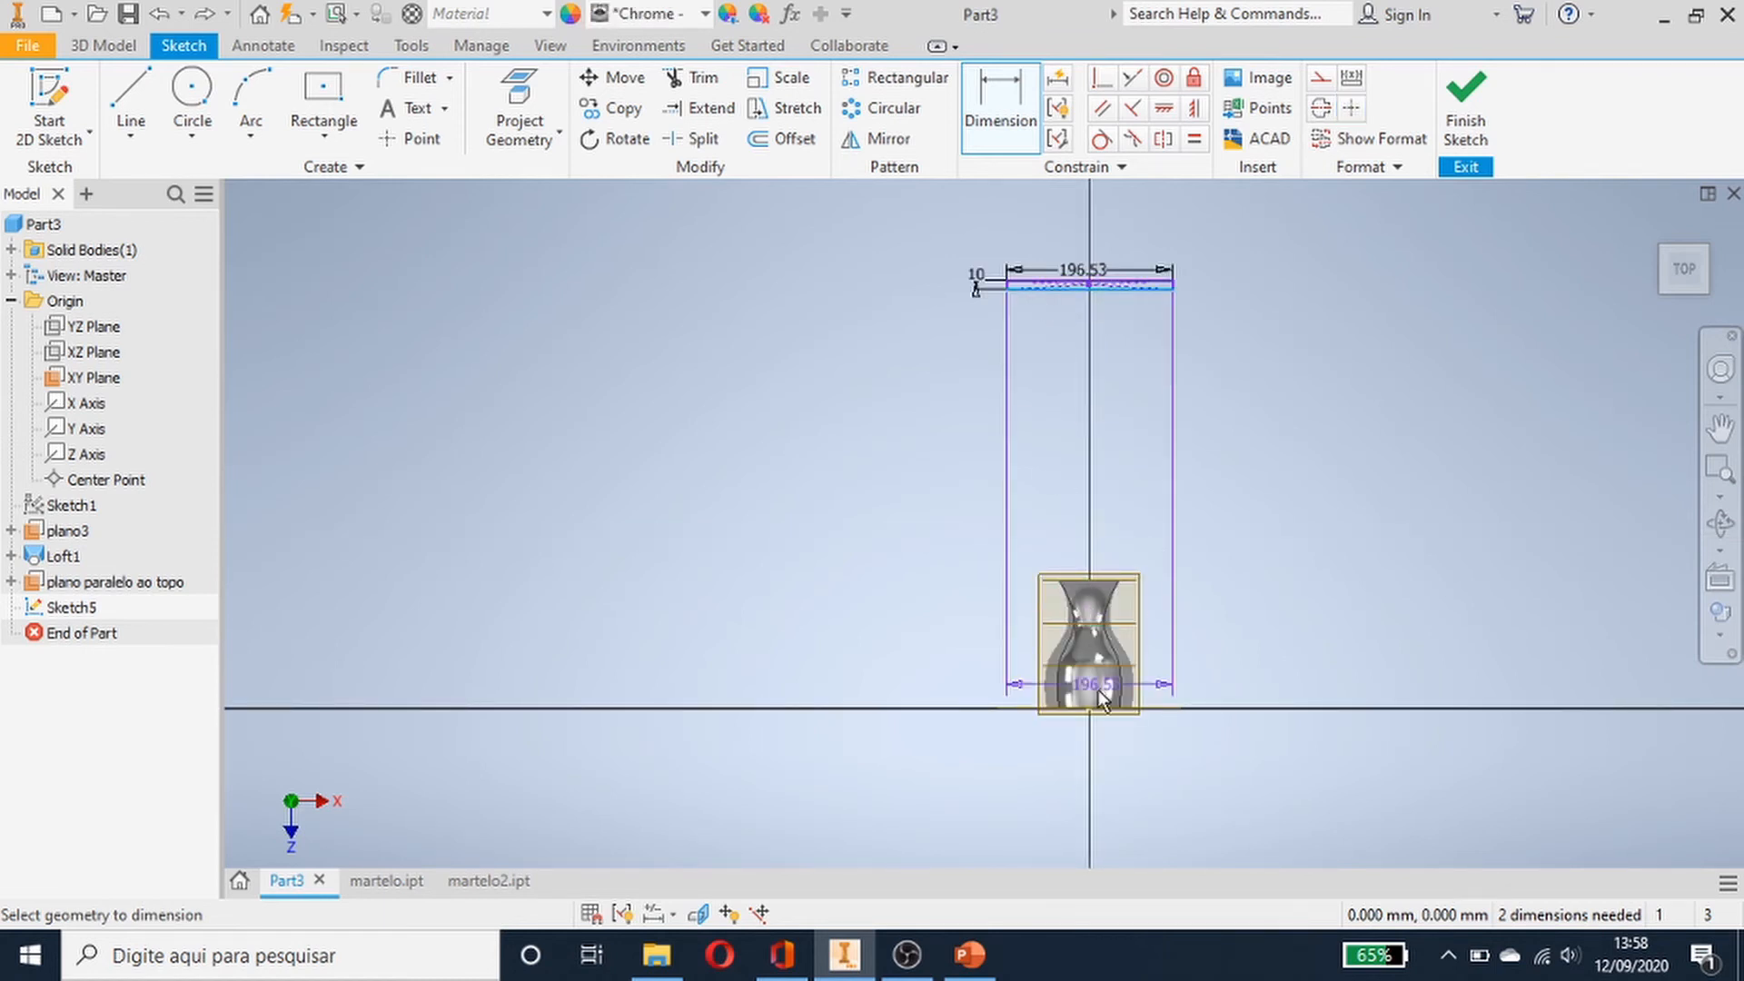
left_click(1035, 710)
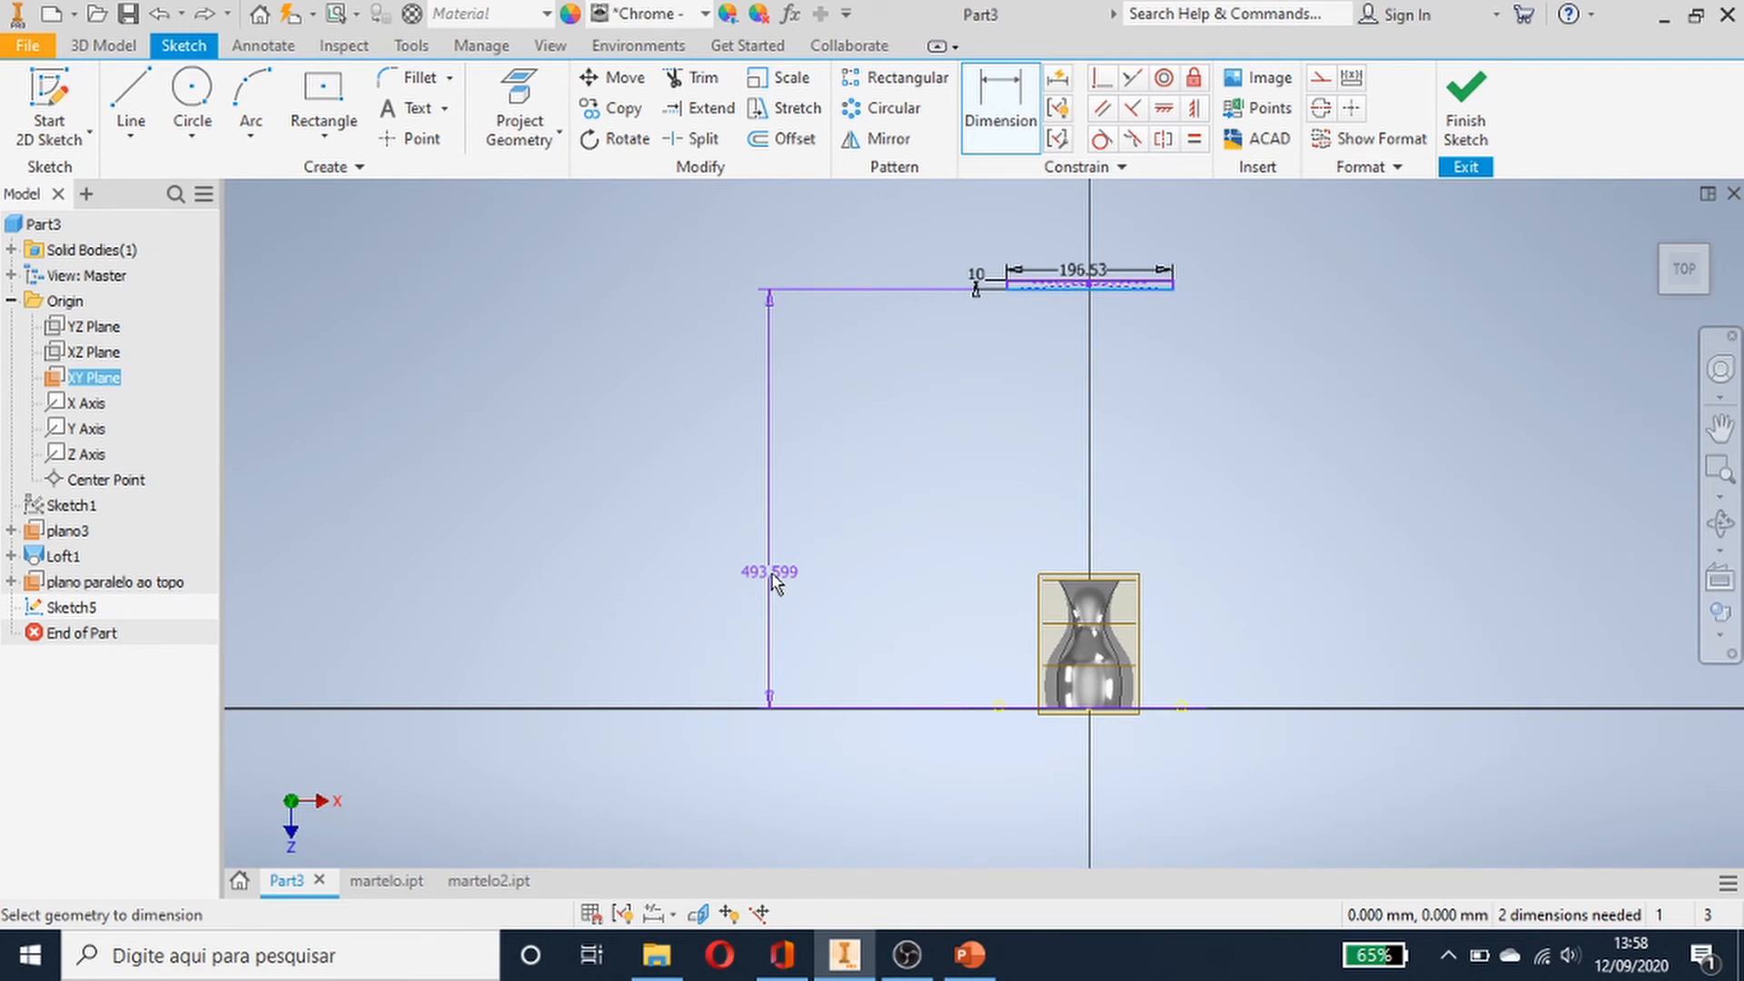
type("300")
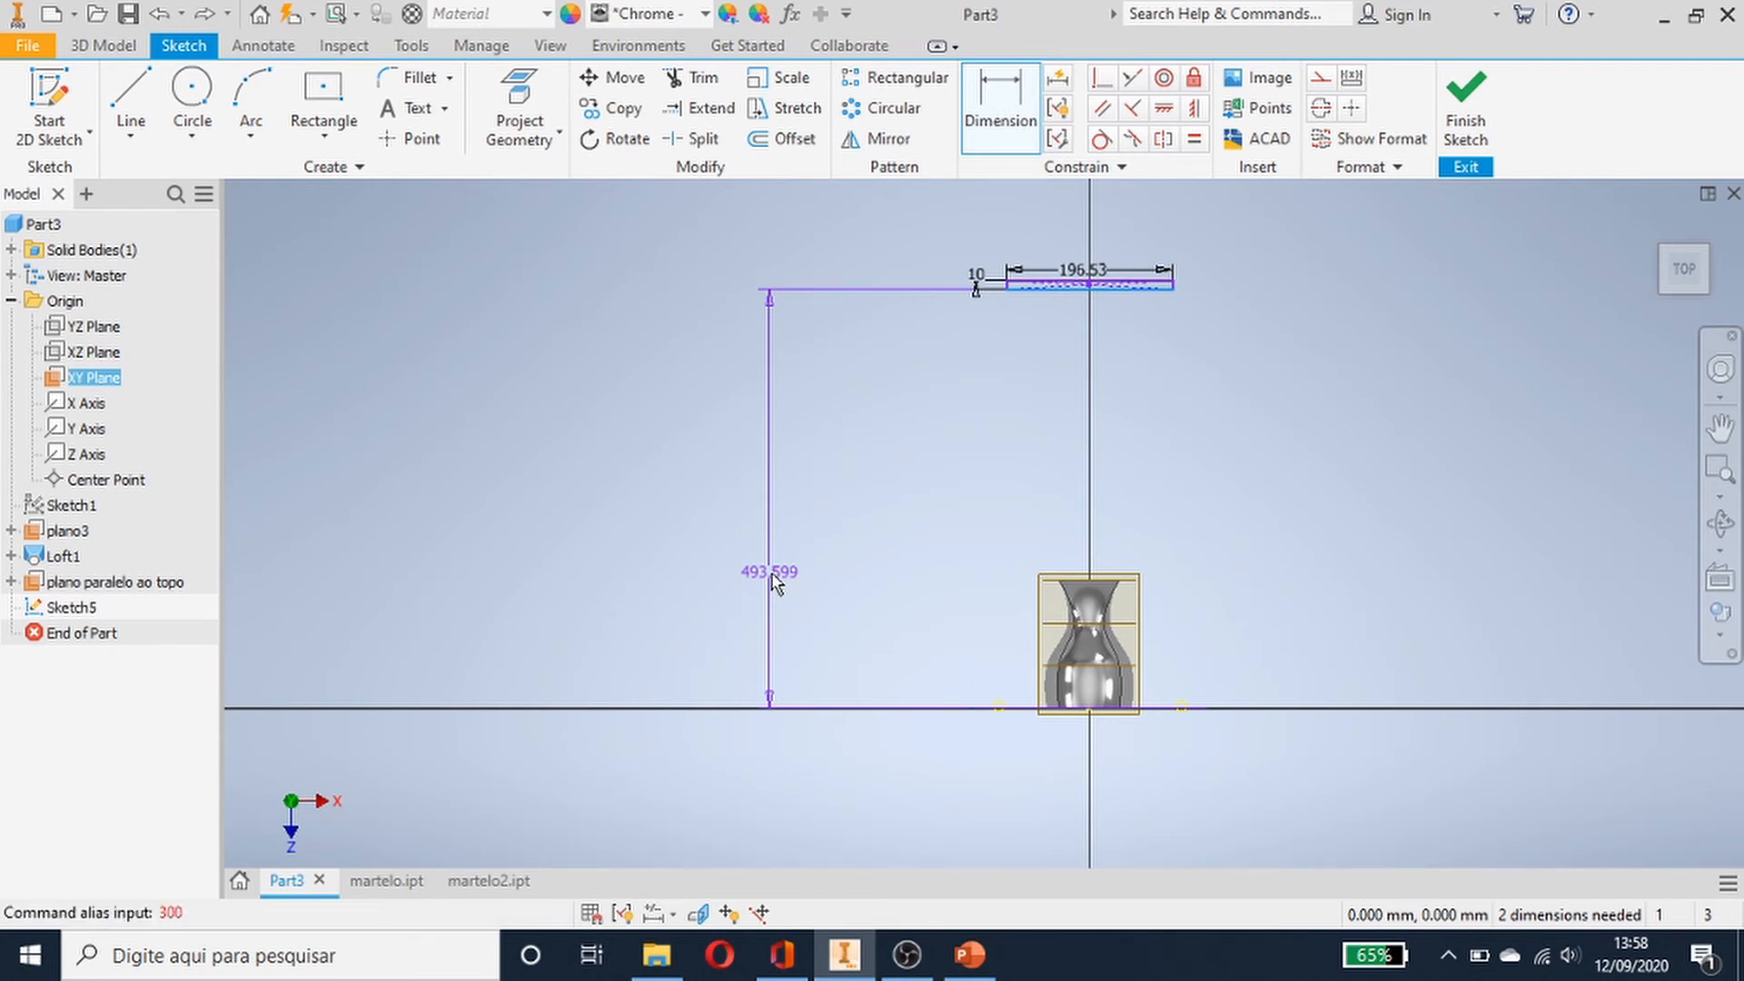
left_click(773, 581)
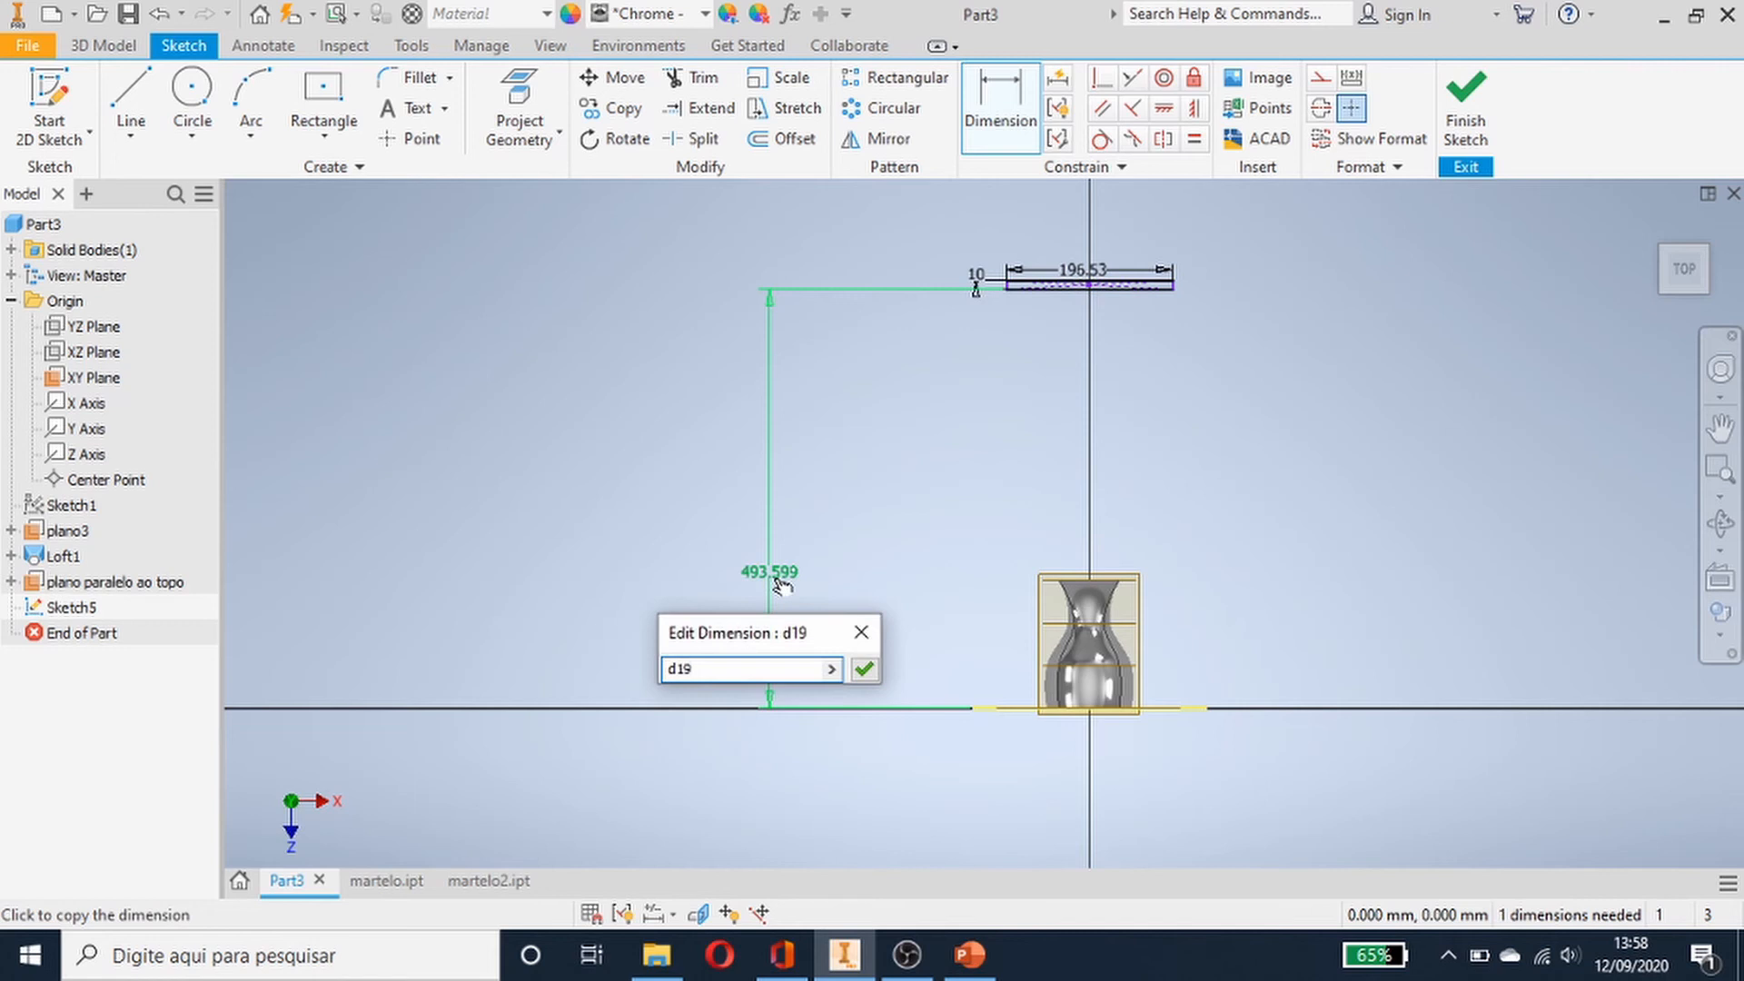
type("300")
key("Return")
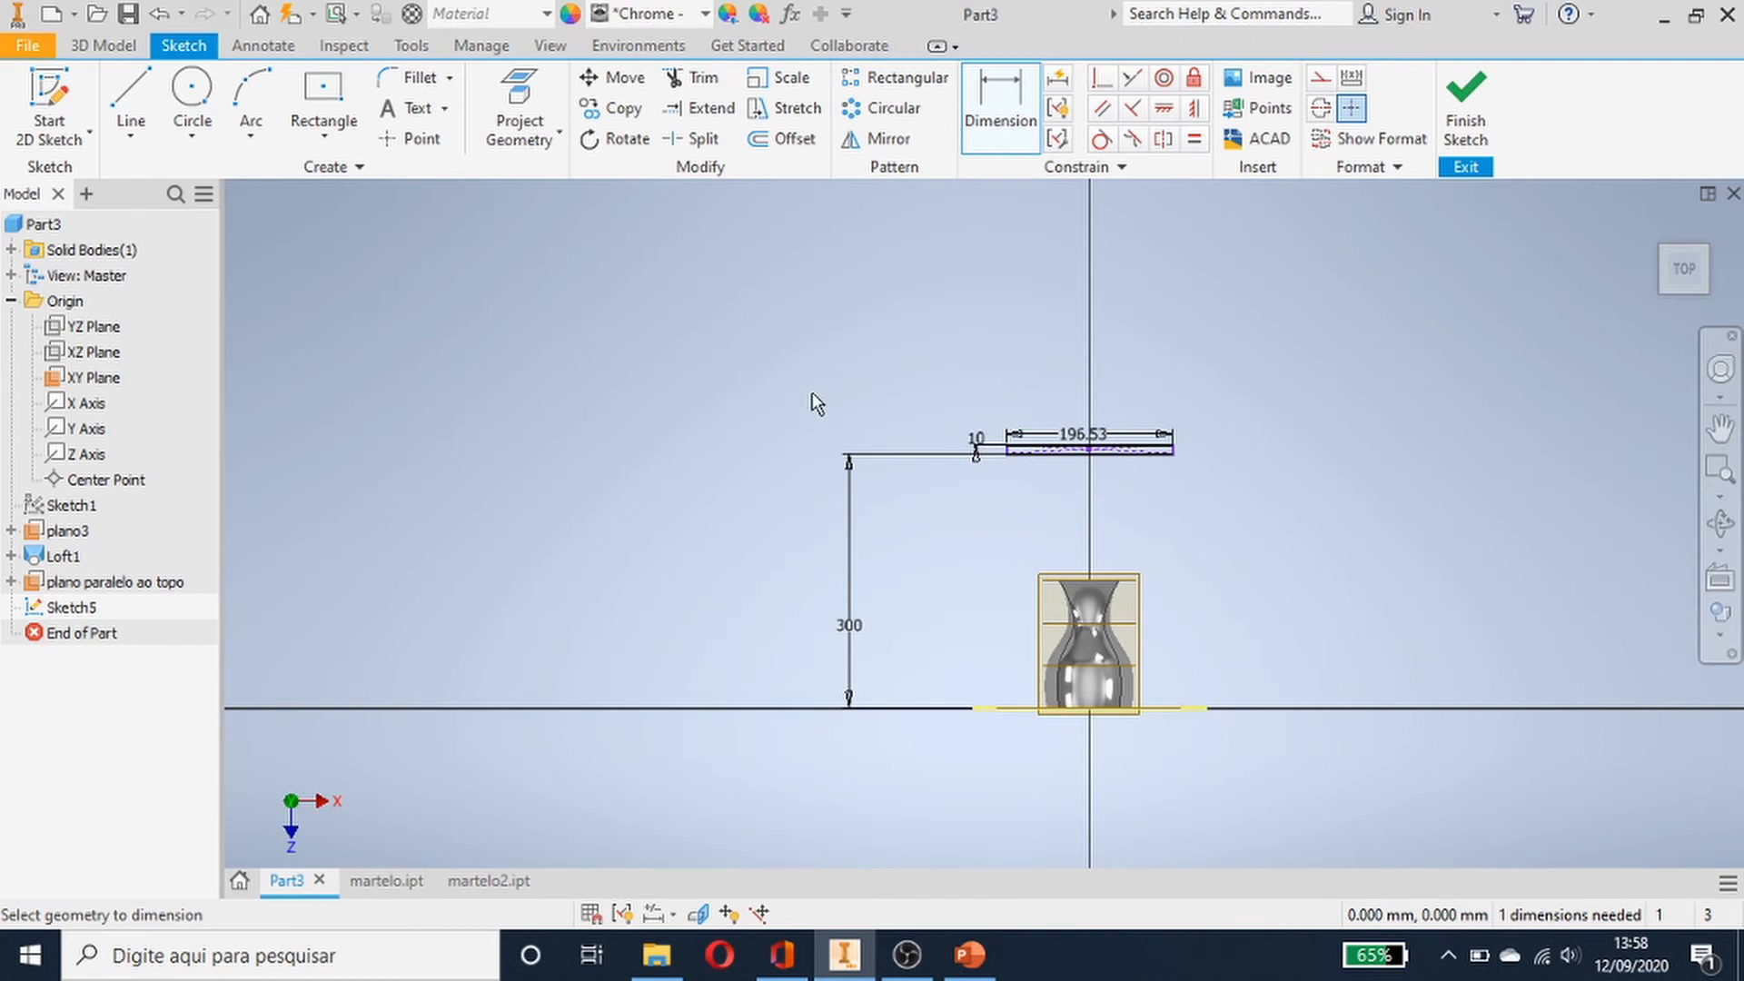
- Delete the rectangle's overall length dimension
scroll(1306, 549, "down", 3)
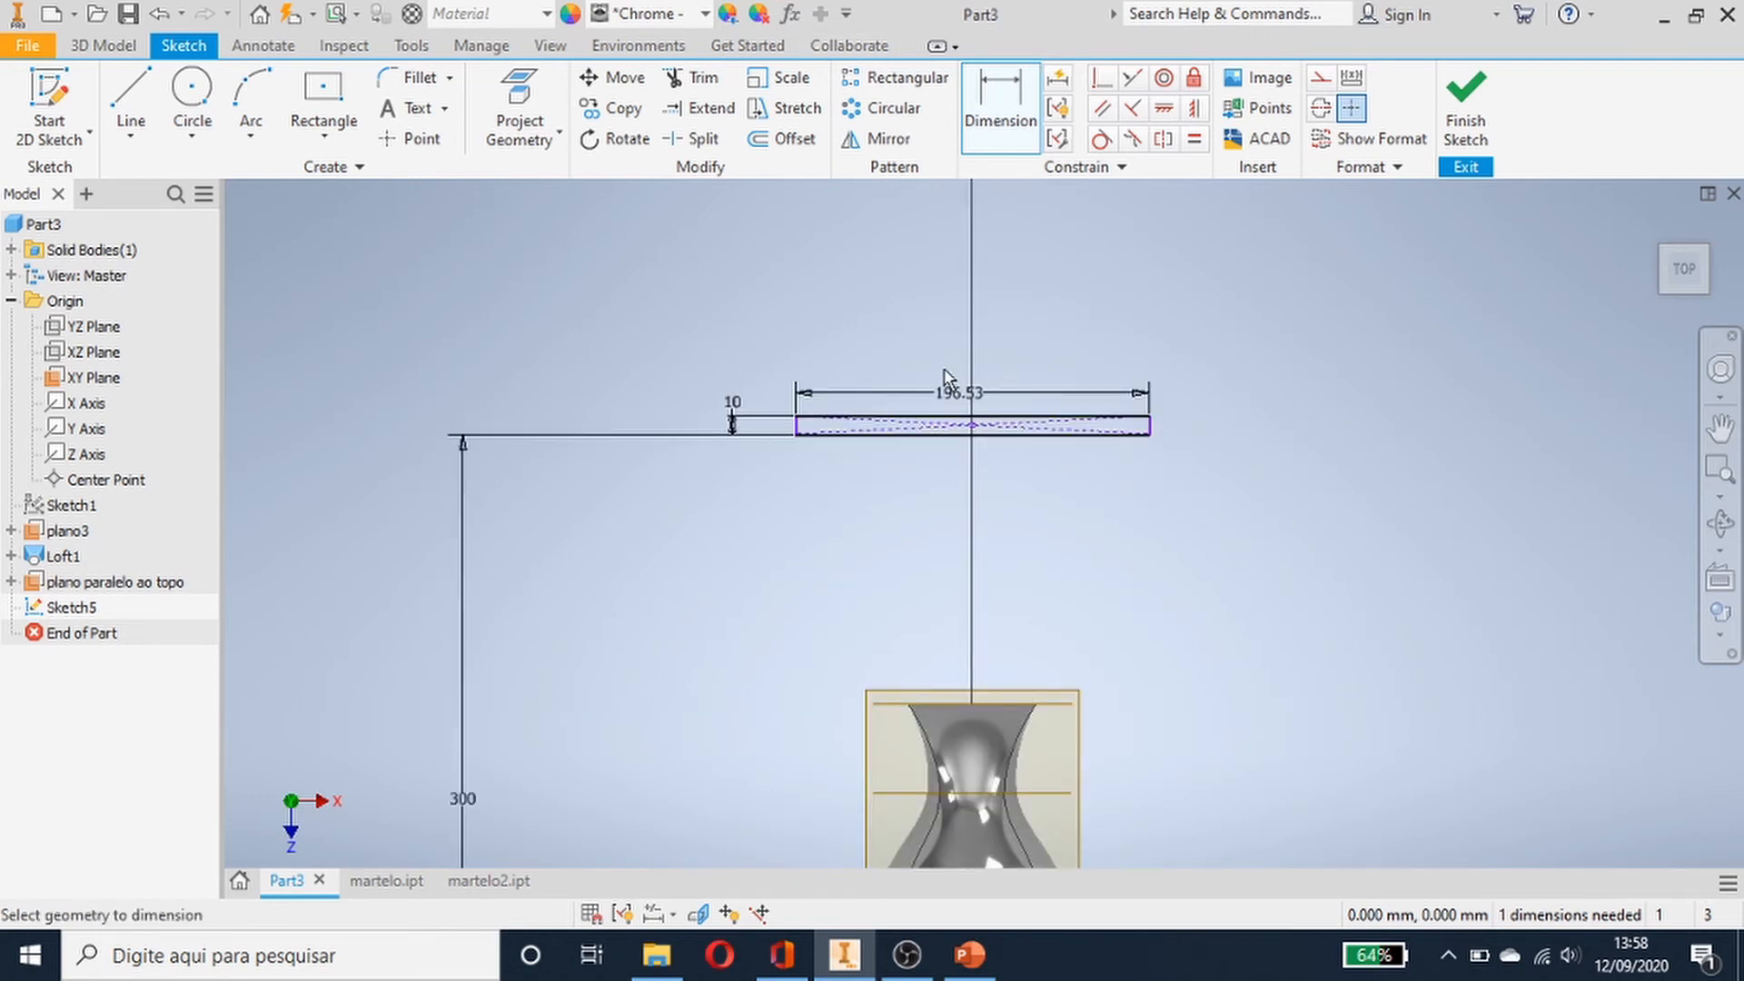
double_click(958, 392)
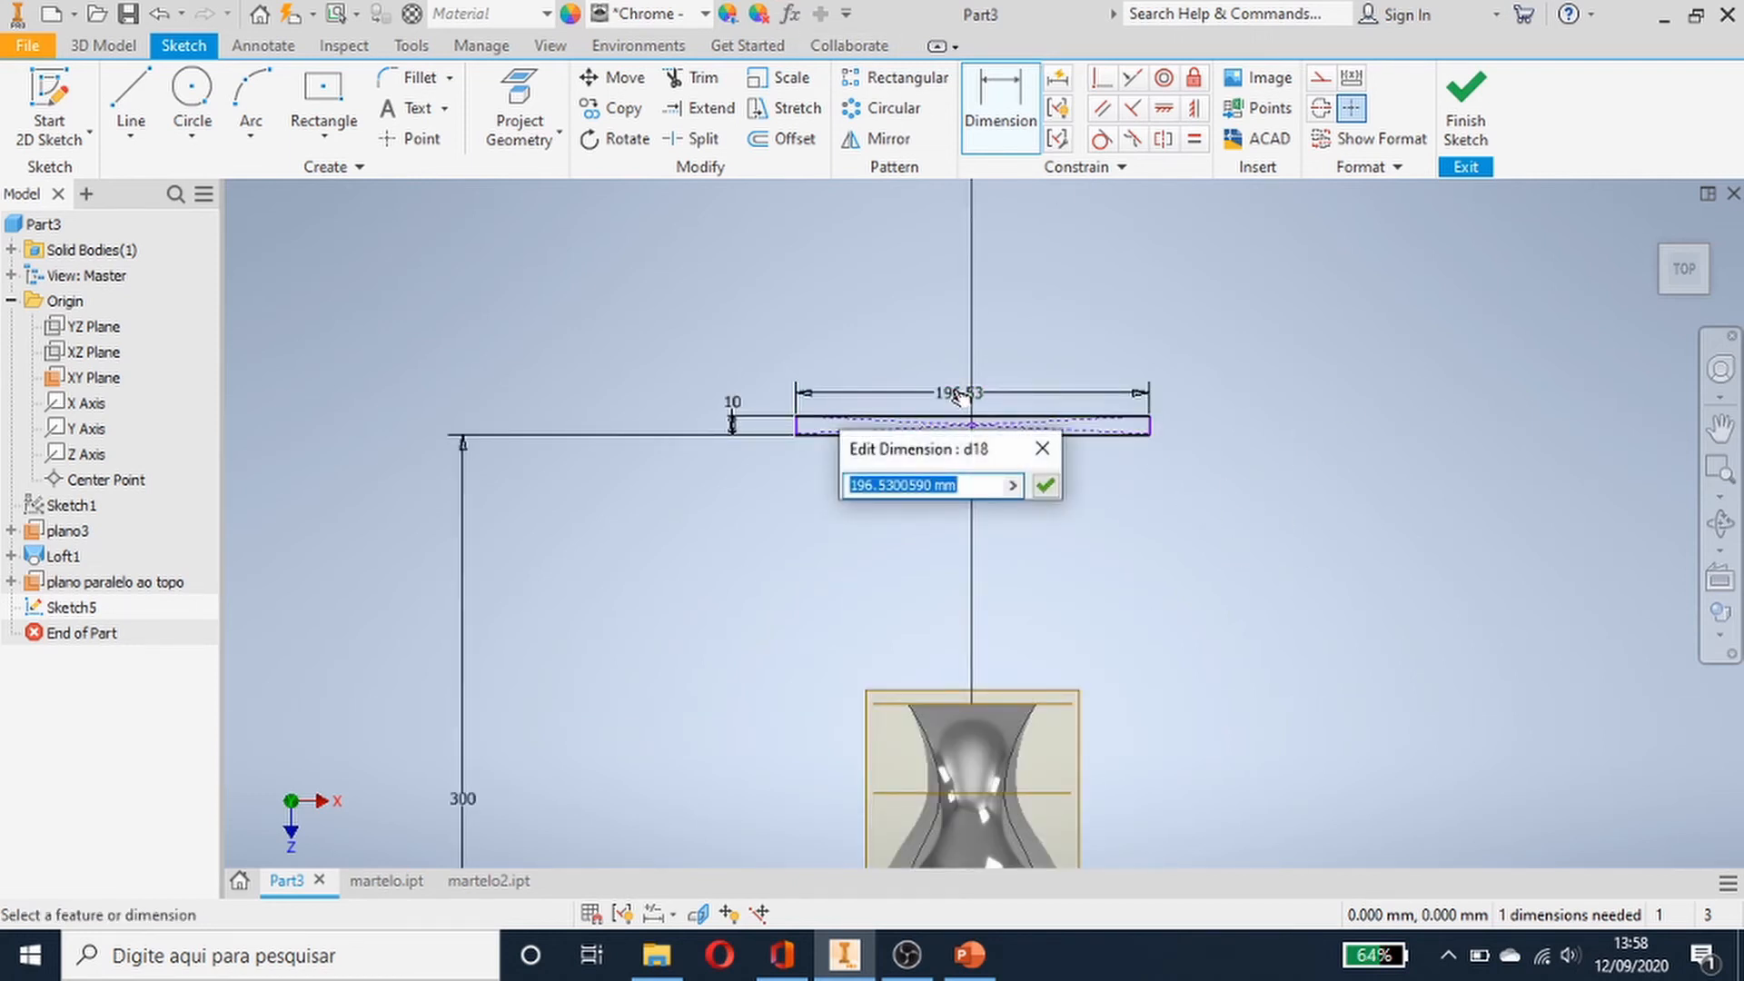
key("Escape")
scroll(956, 398, "up", 2)
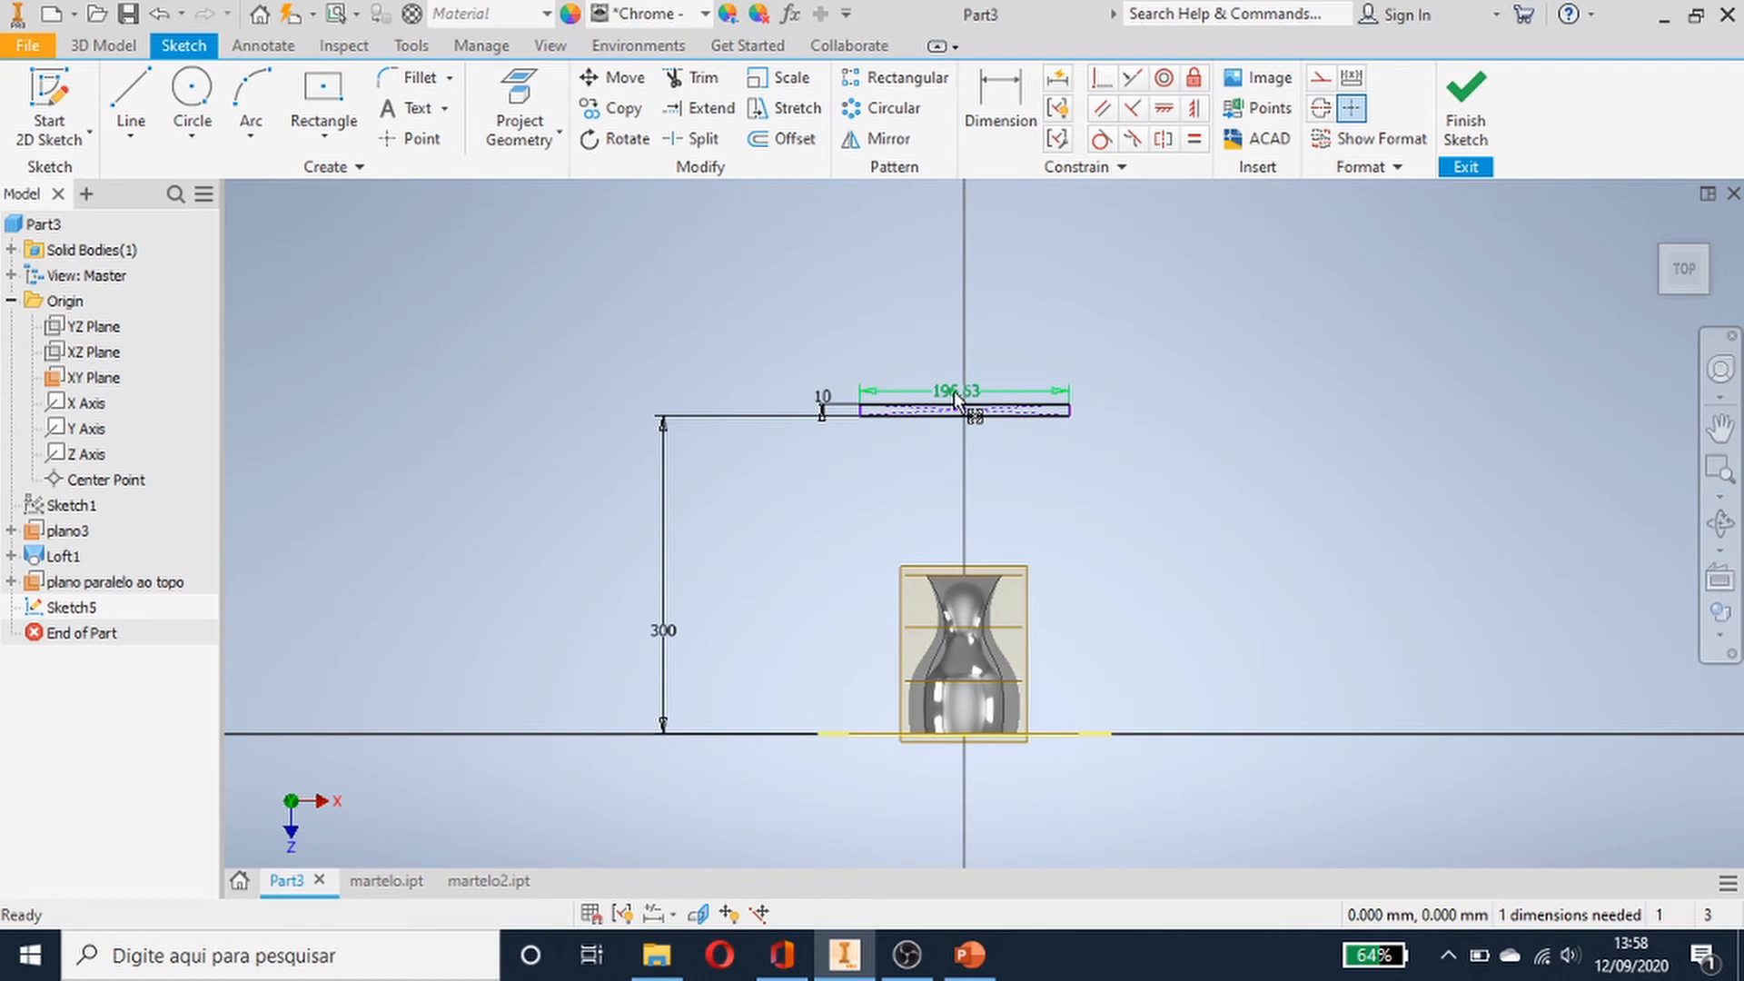
right_click(954, 397)
left_click(947, 306)
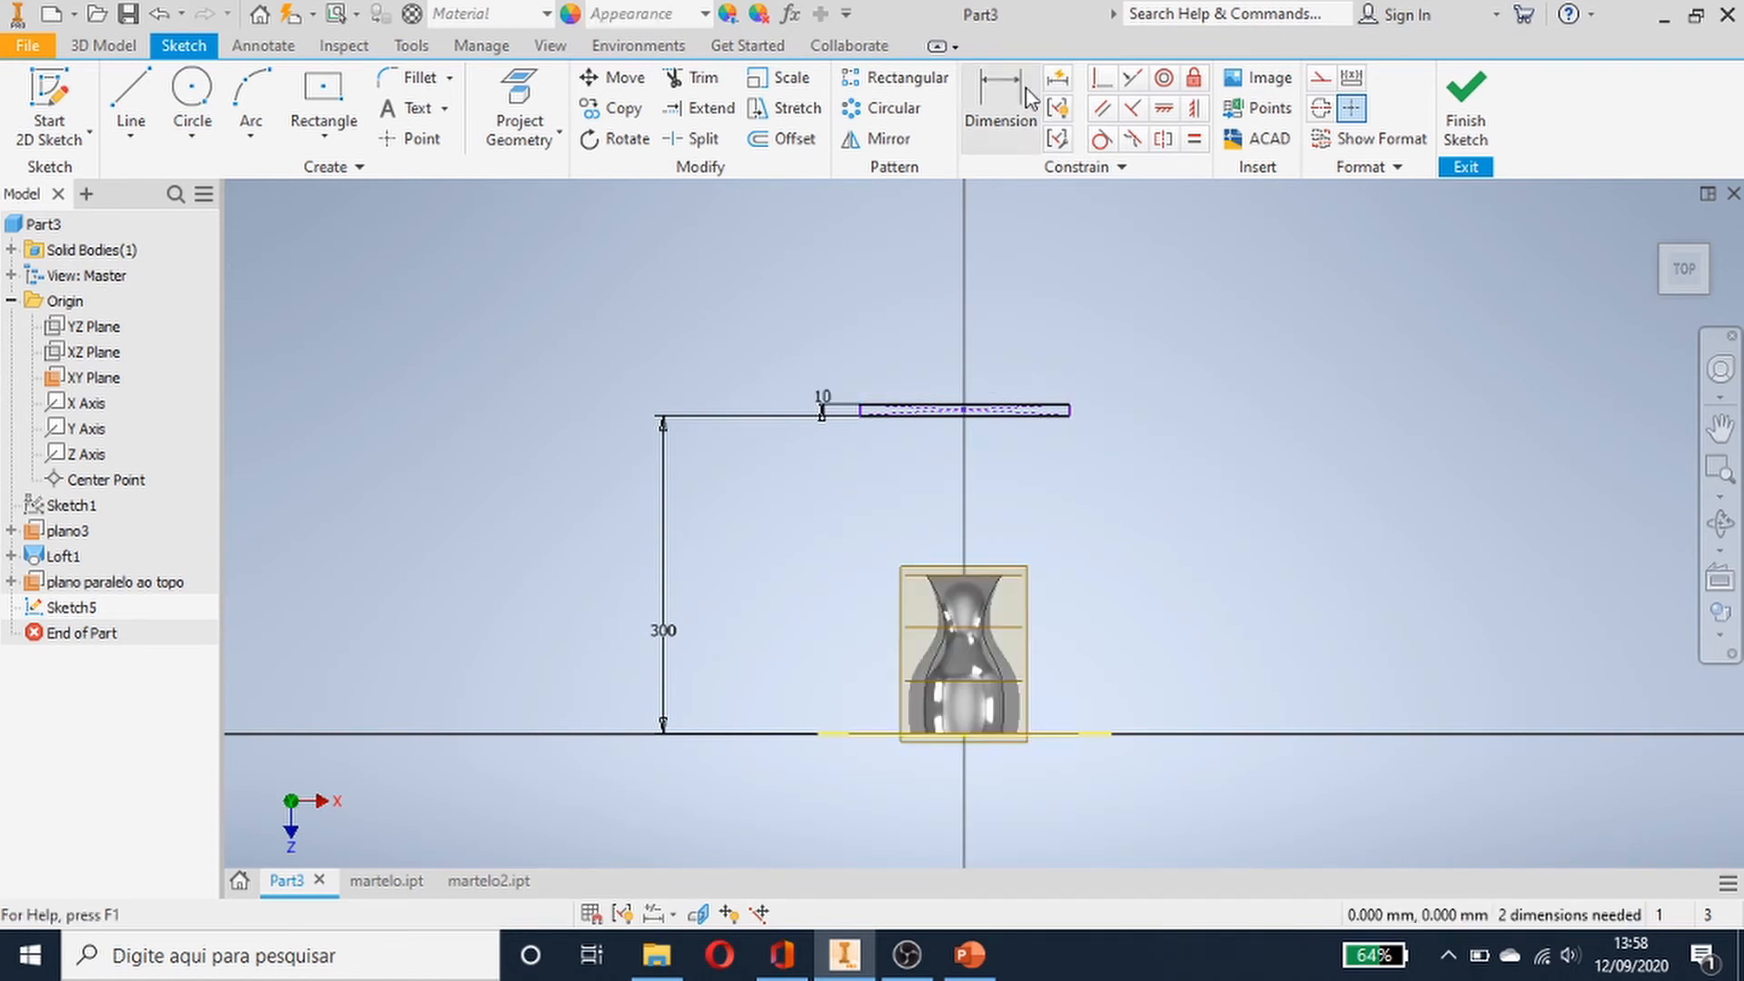
- Dimension from the rectangle's left edge to its centre on the vertical axis and set it to 60 mm
left_click(1009, 121)
scroll(1069, 577, "up", 2)
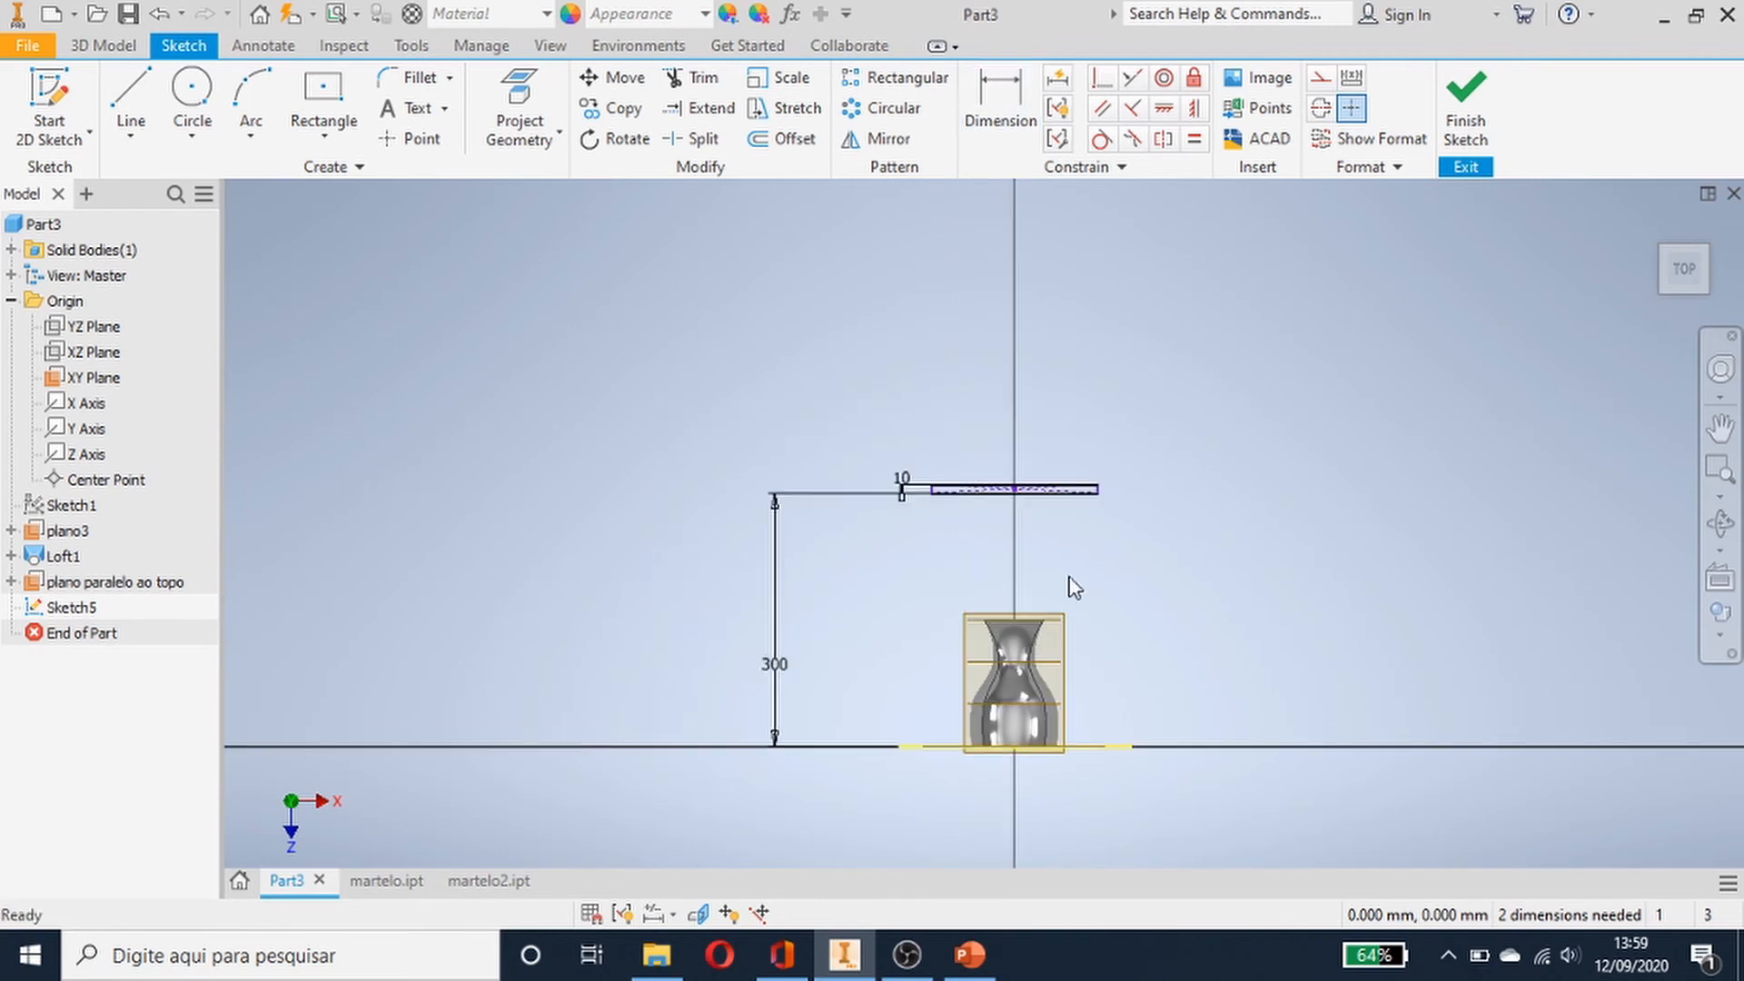
scroll(1069, 582, "down", 5)
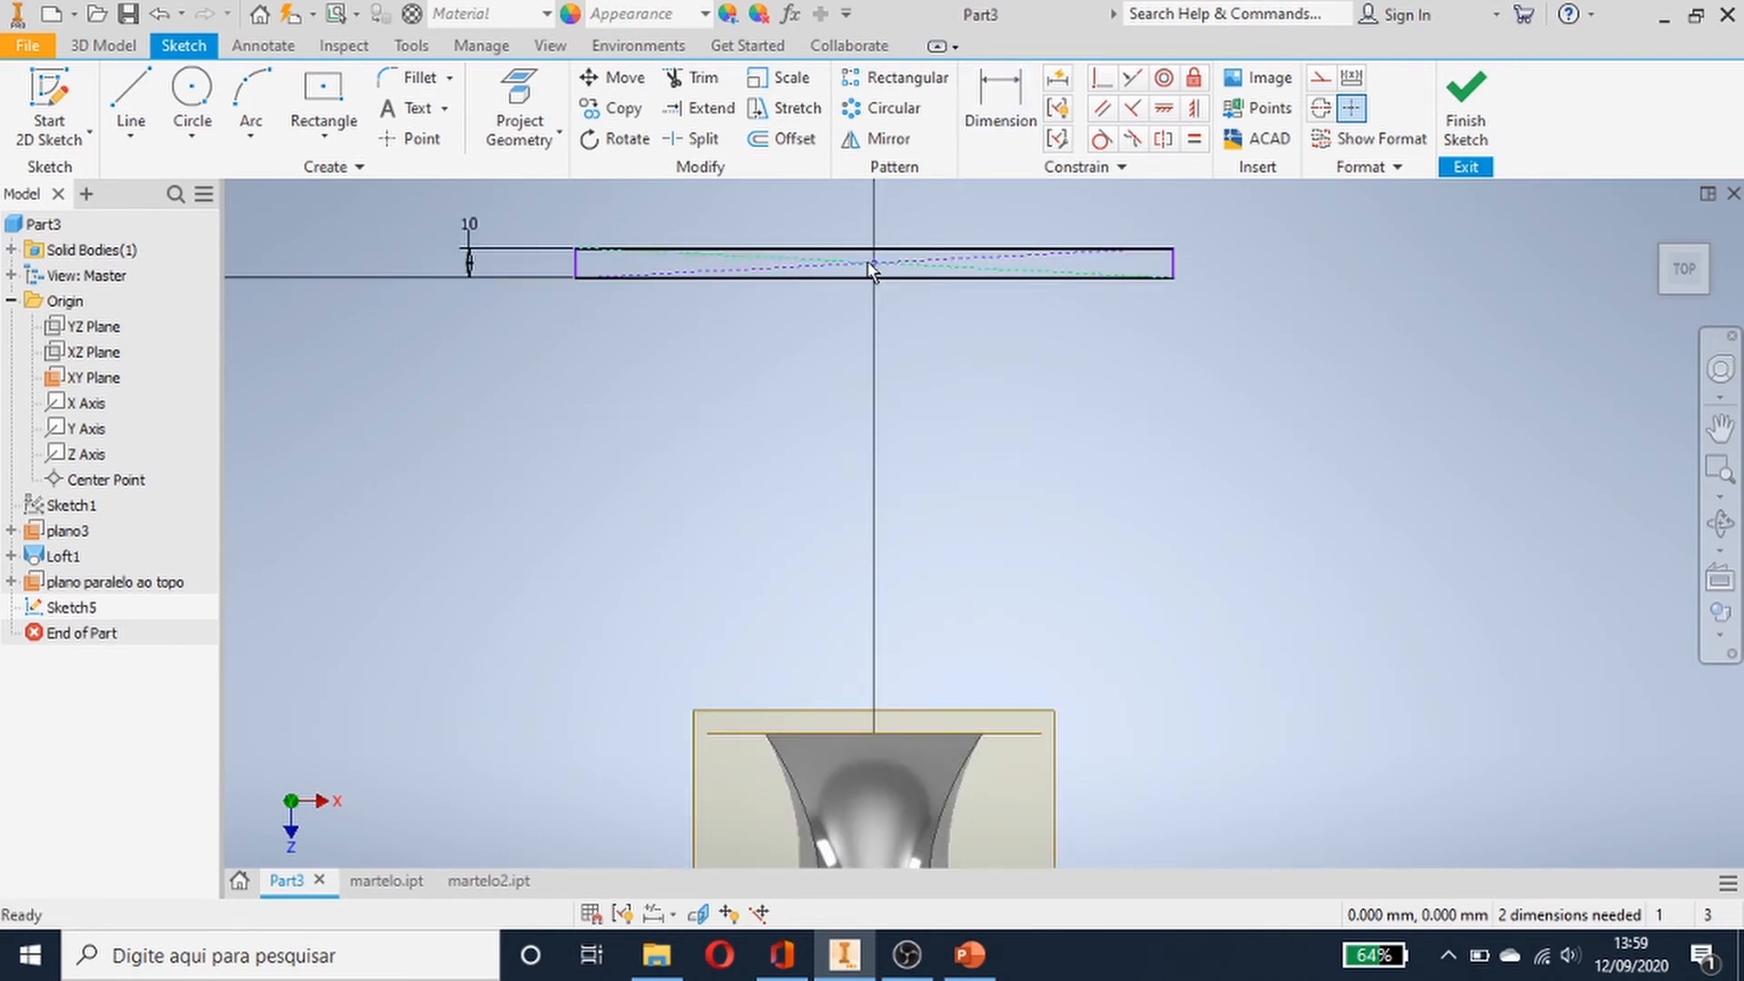
left_click(999, 100)
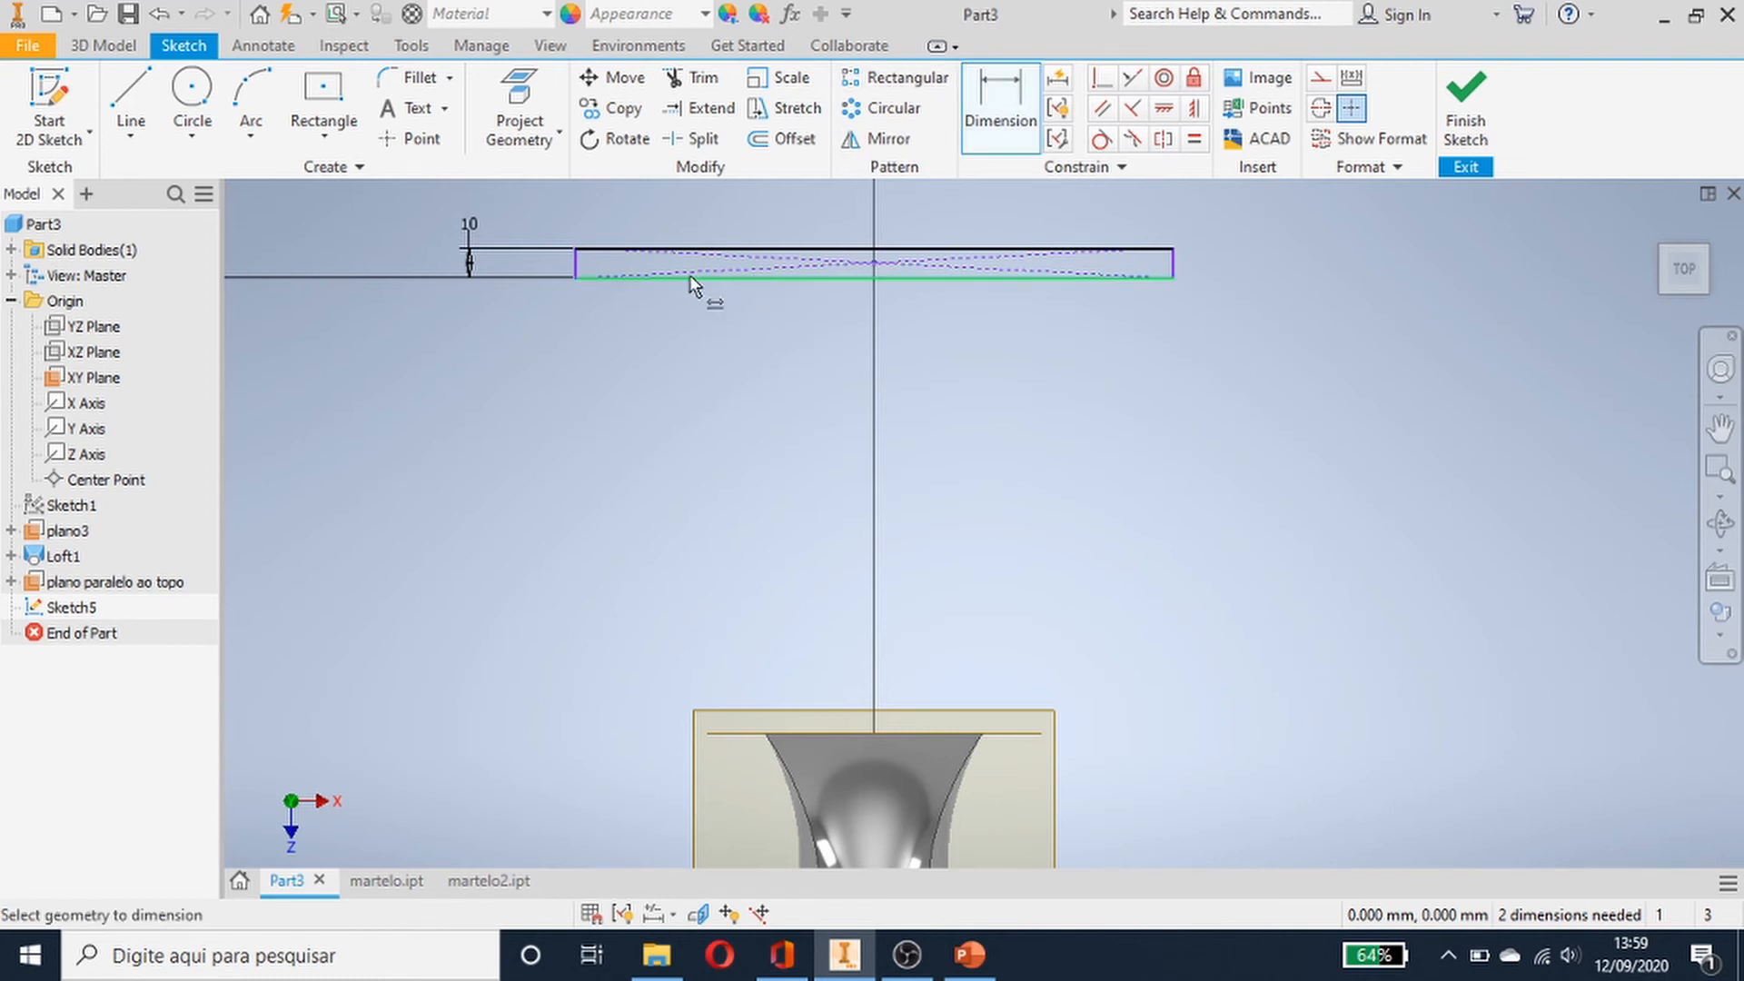
left_click(574, 259)
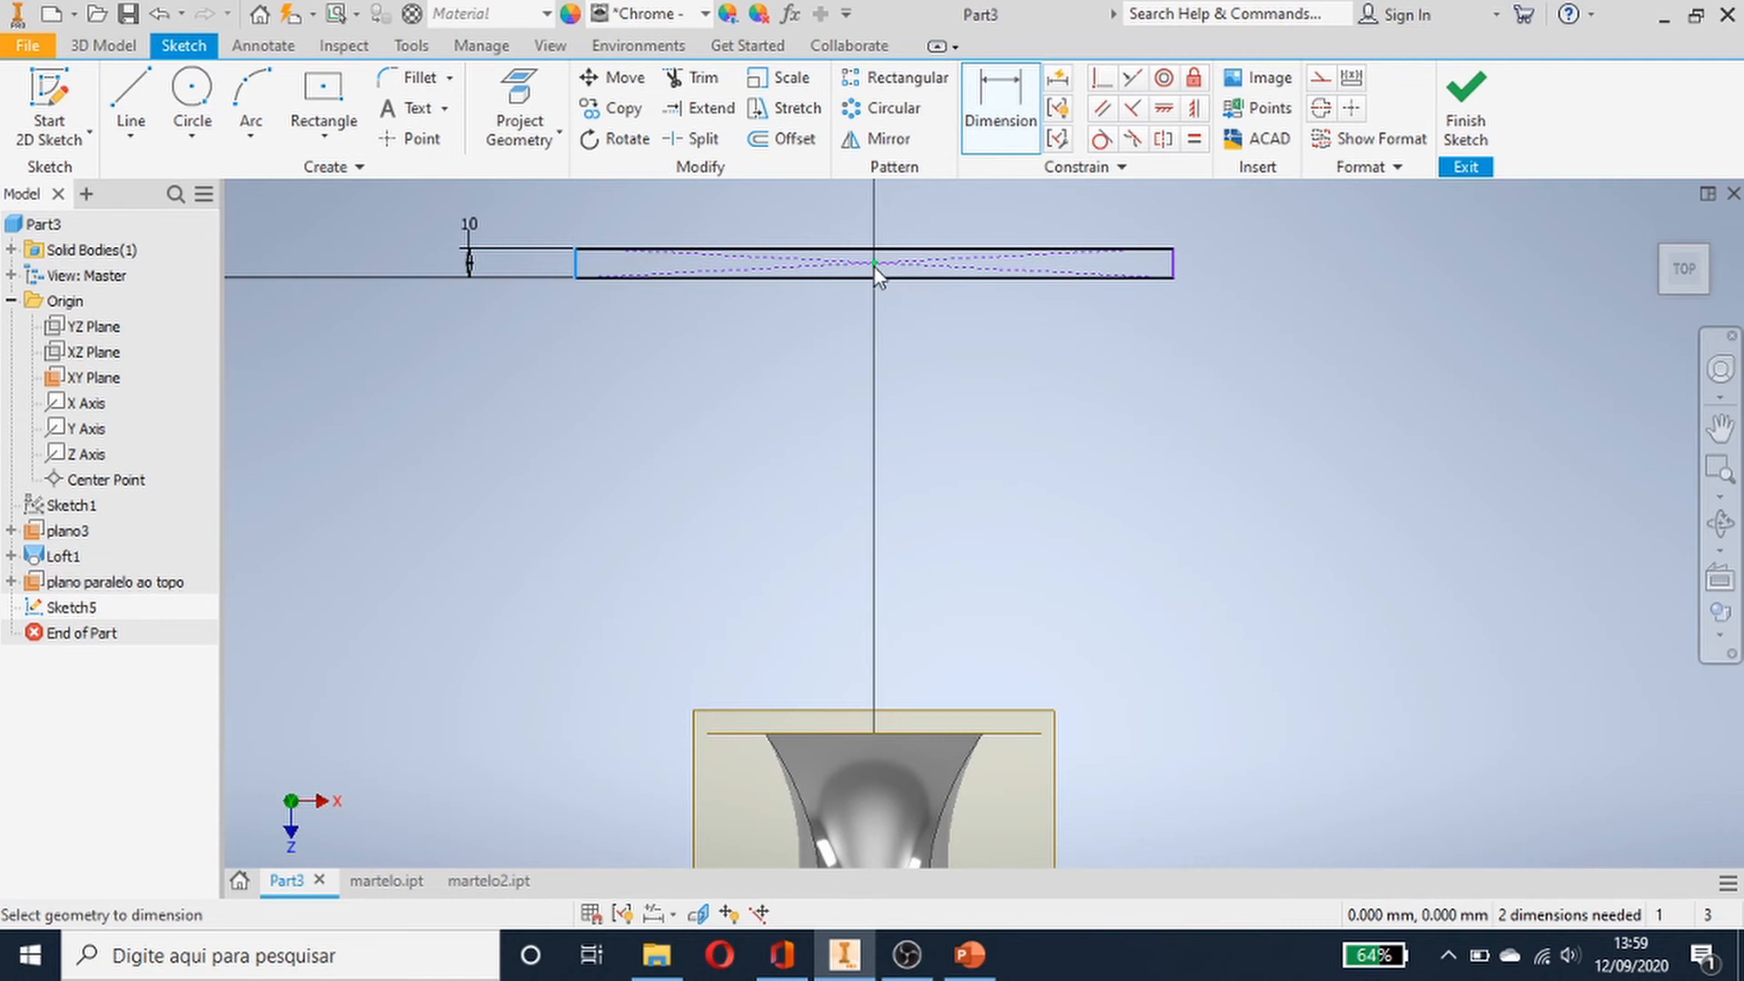
left_click(875, 265)
left_click(733, 444)
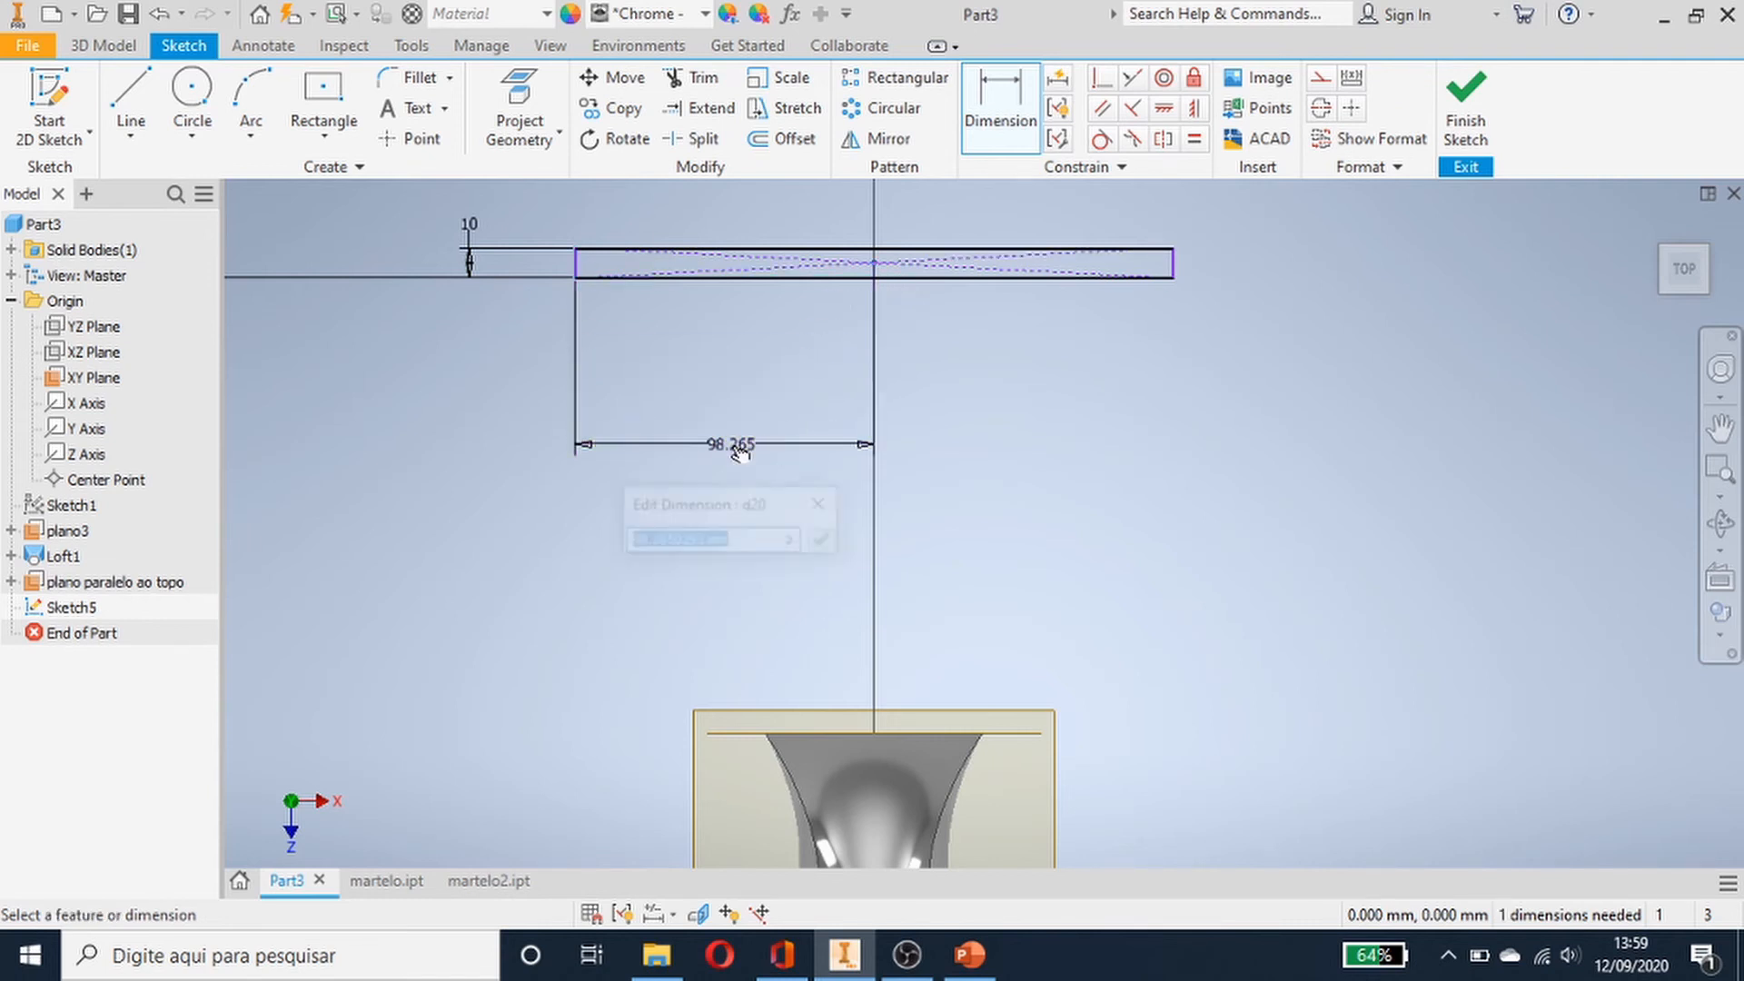
type("60")
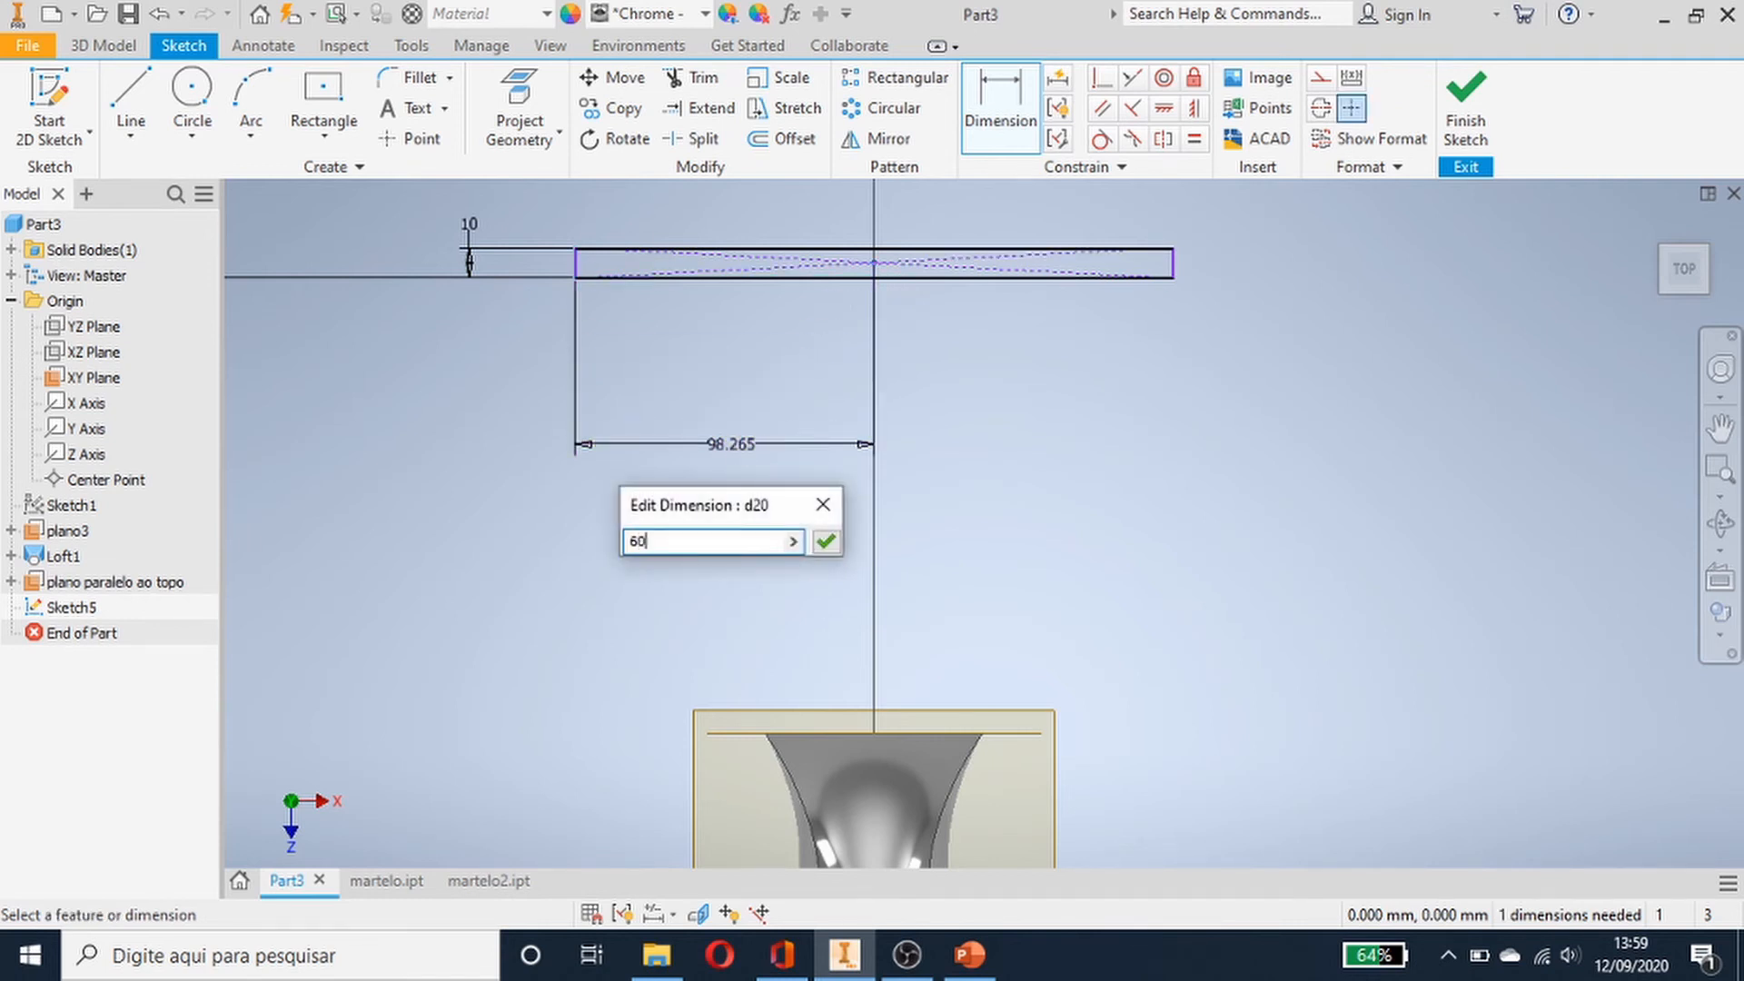
key("Return")
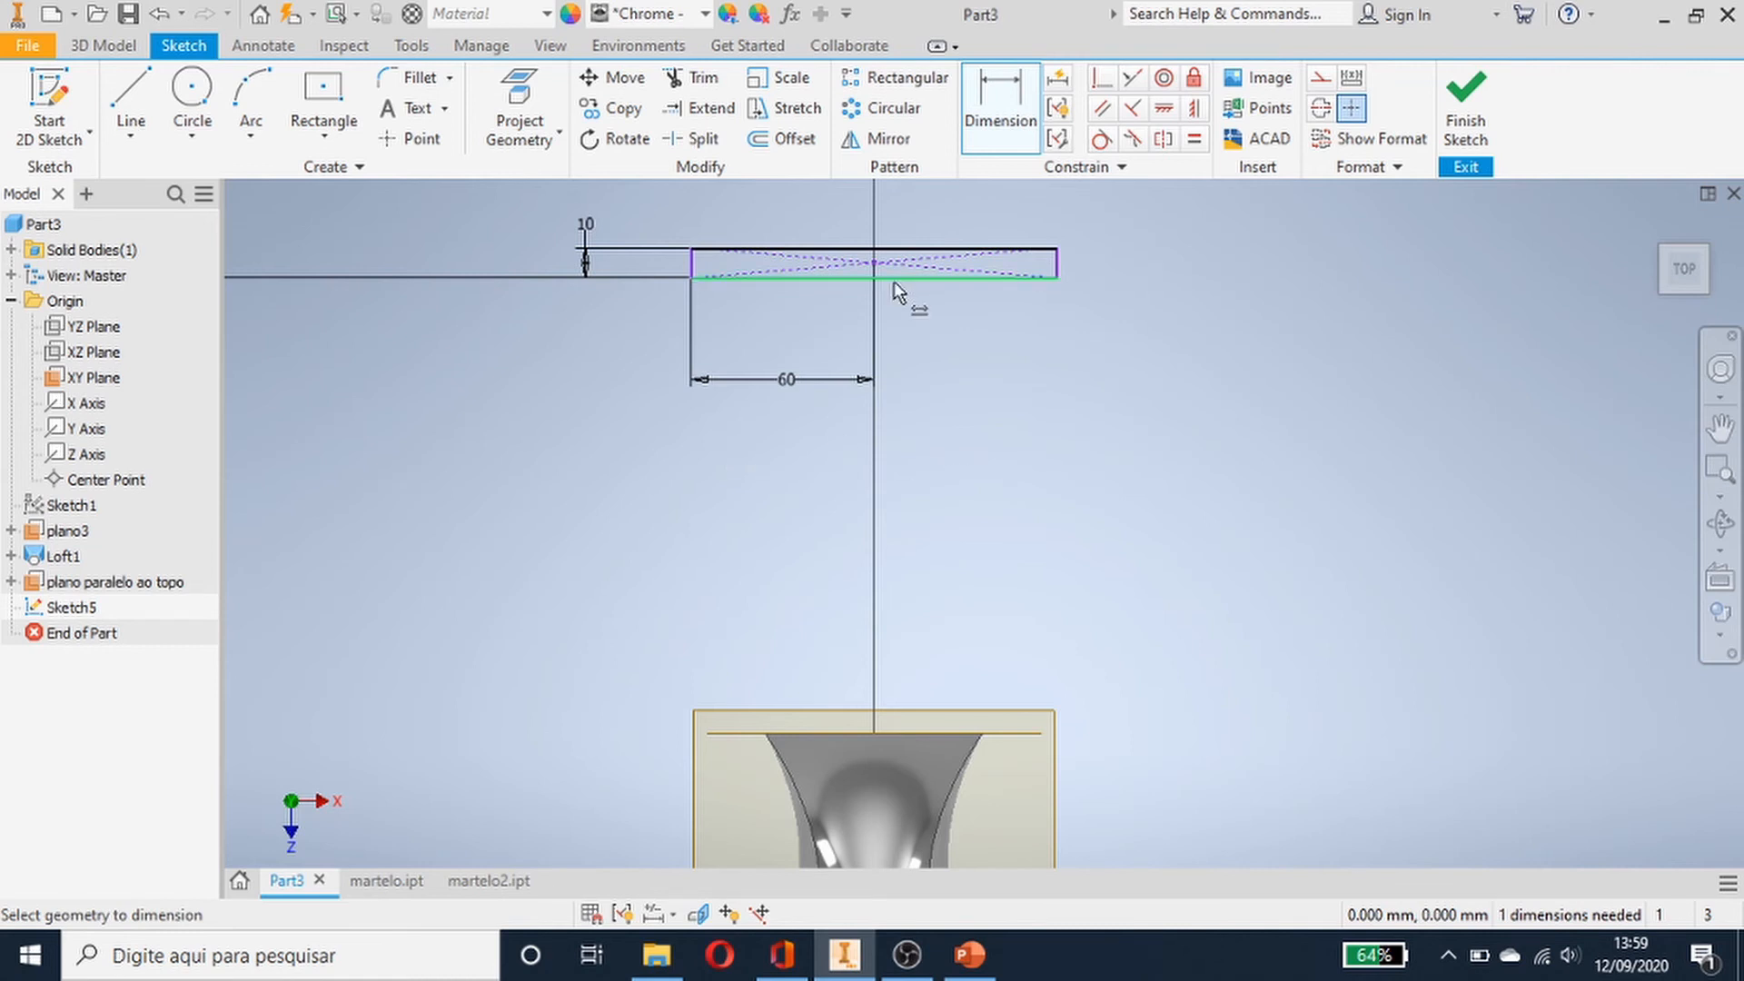
scroll(1181, 424, "down", 3)
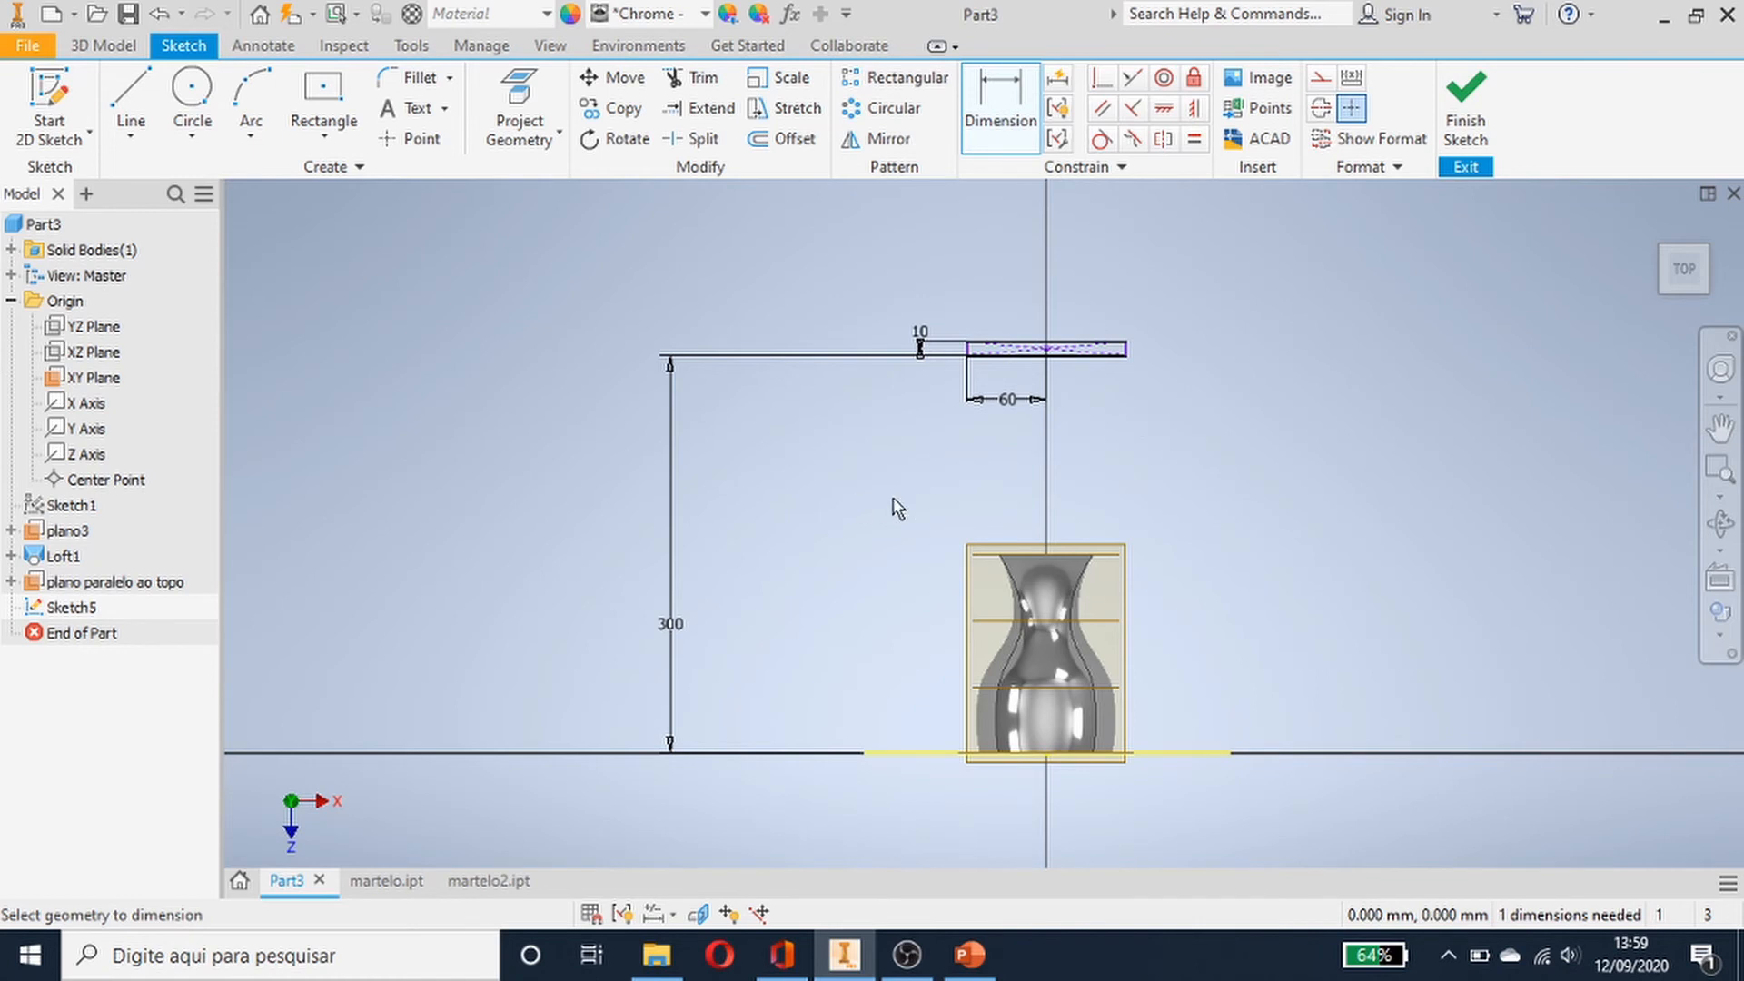
left_click(1070, 348)
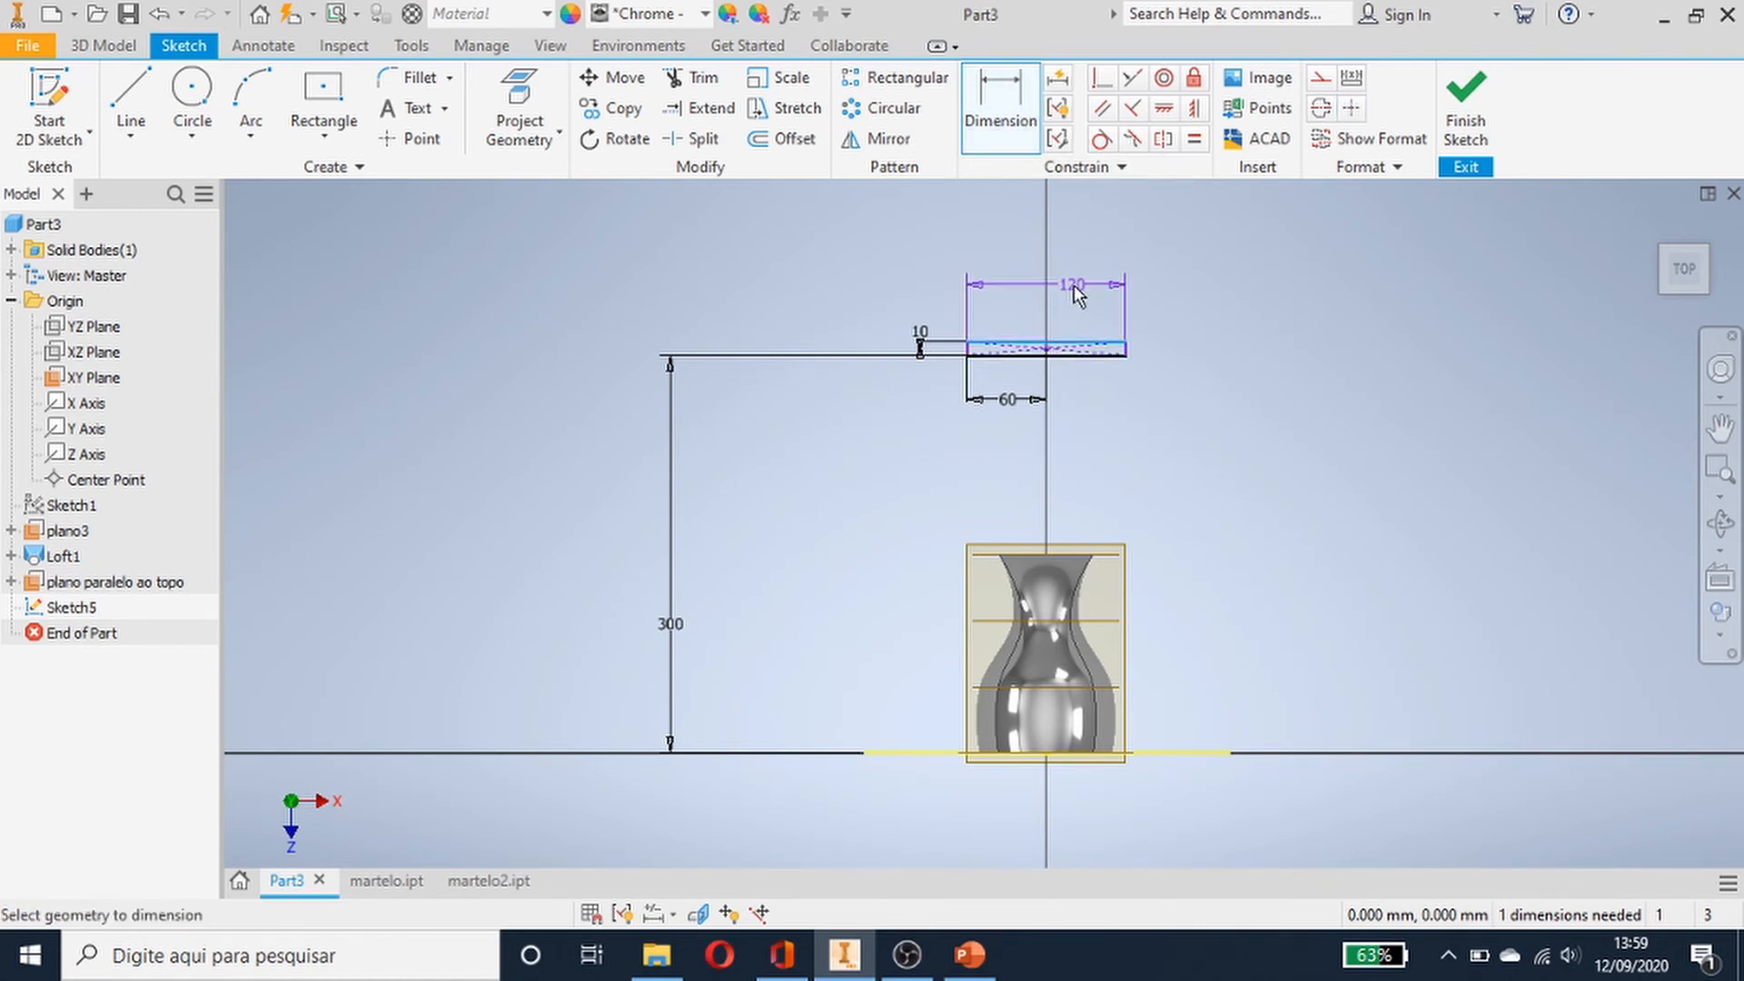
left_click(1071, 293)
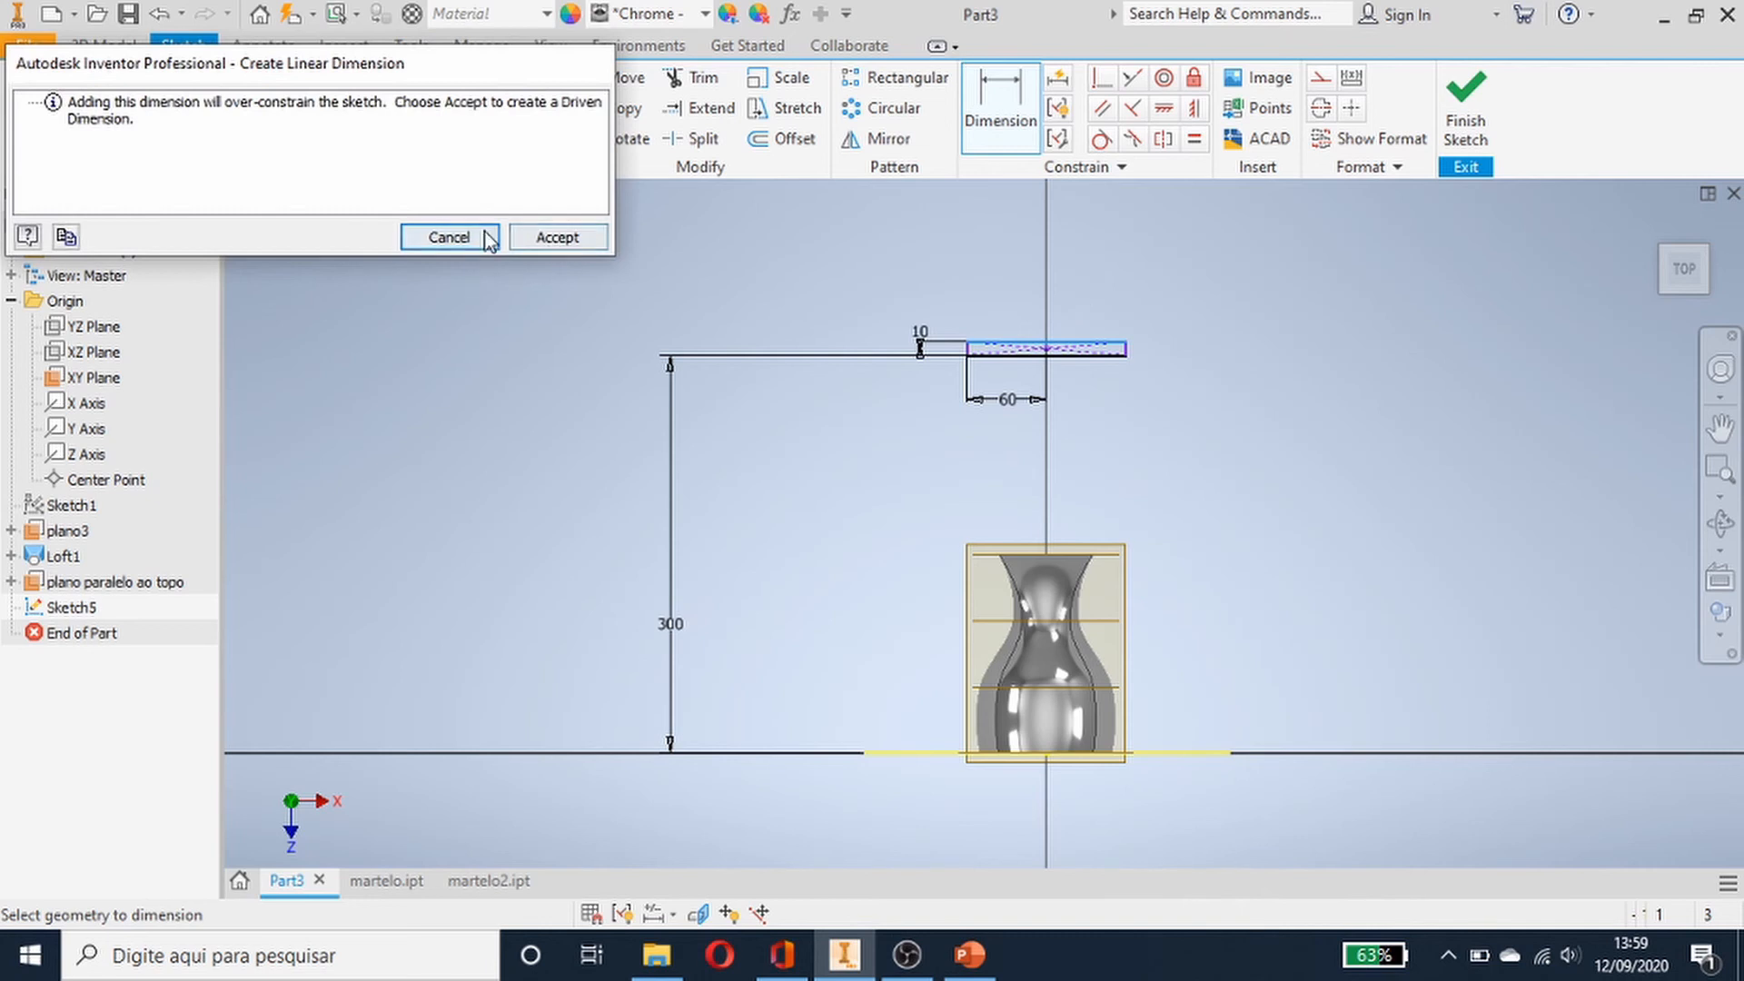
left_click(449, 237)
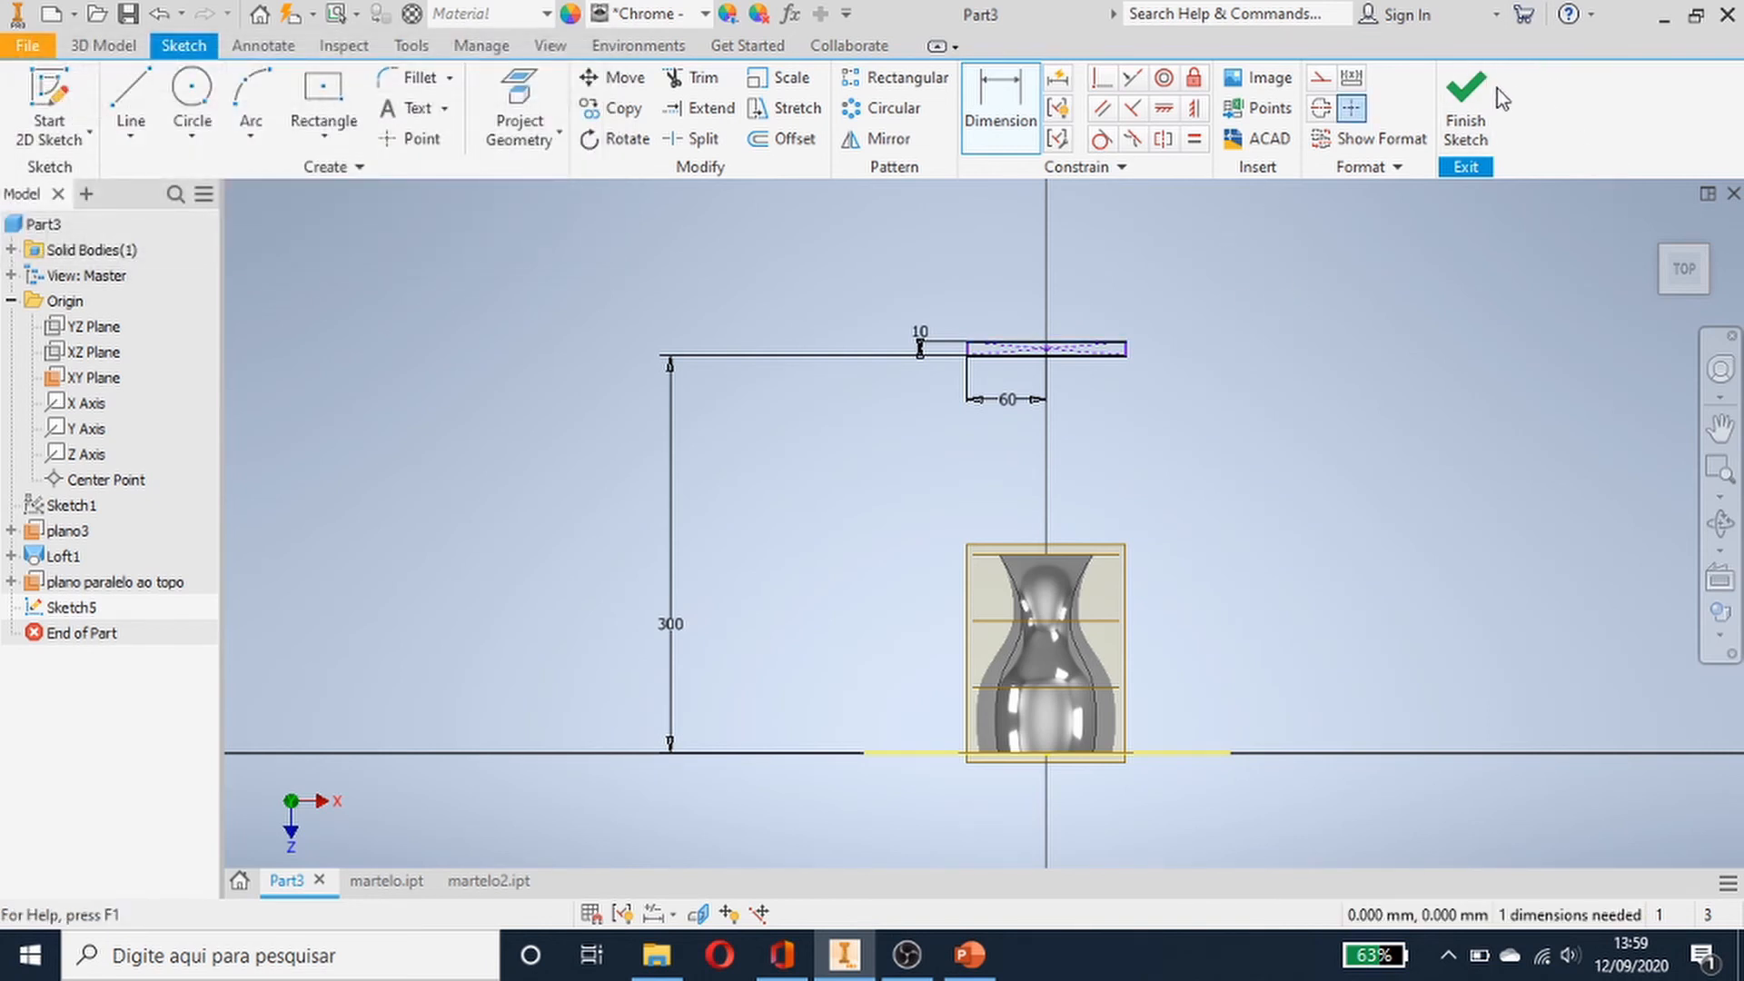
- Finish the sketch and return to the 3D model
left_click(1467, 91)
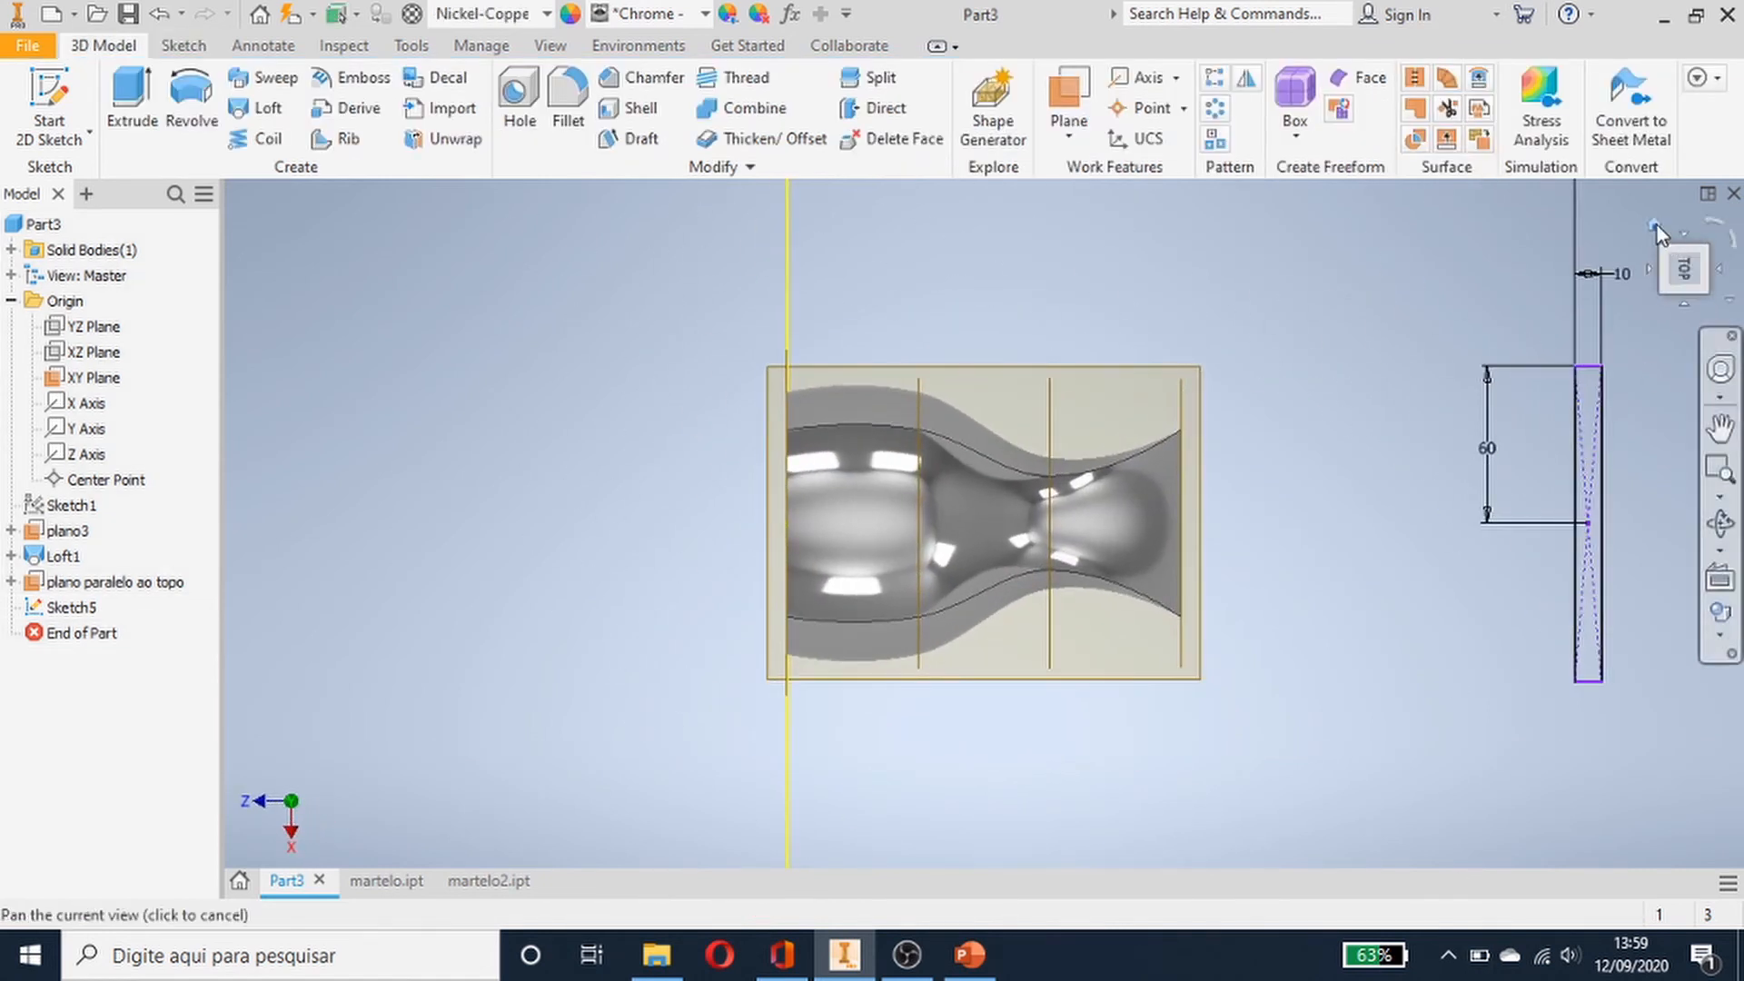
left_click(1657, 224)
key("F2")
left_click_drag(1245, 693, 1218, 633)
key("Escape")
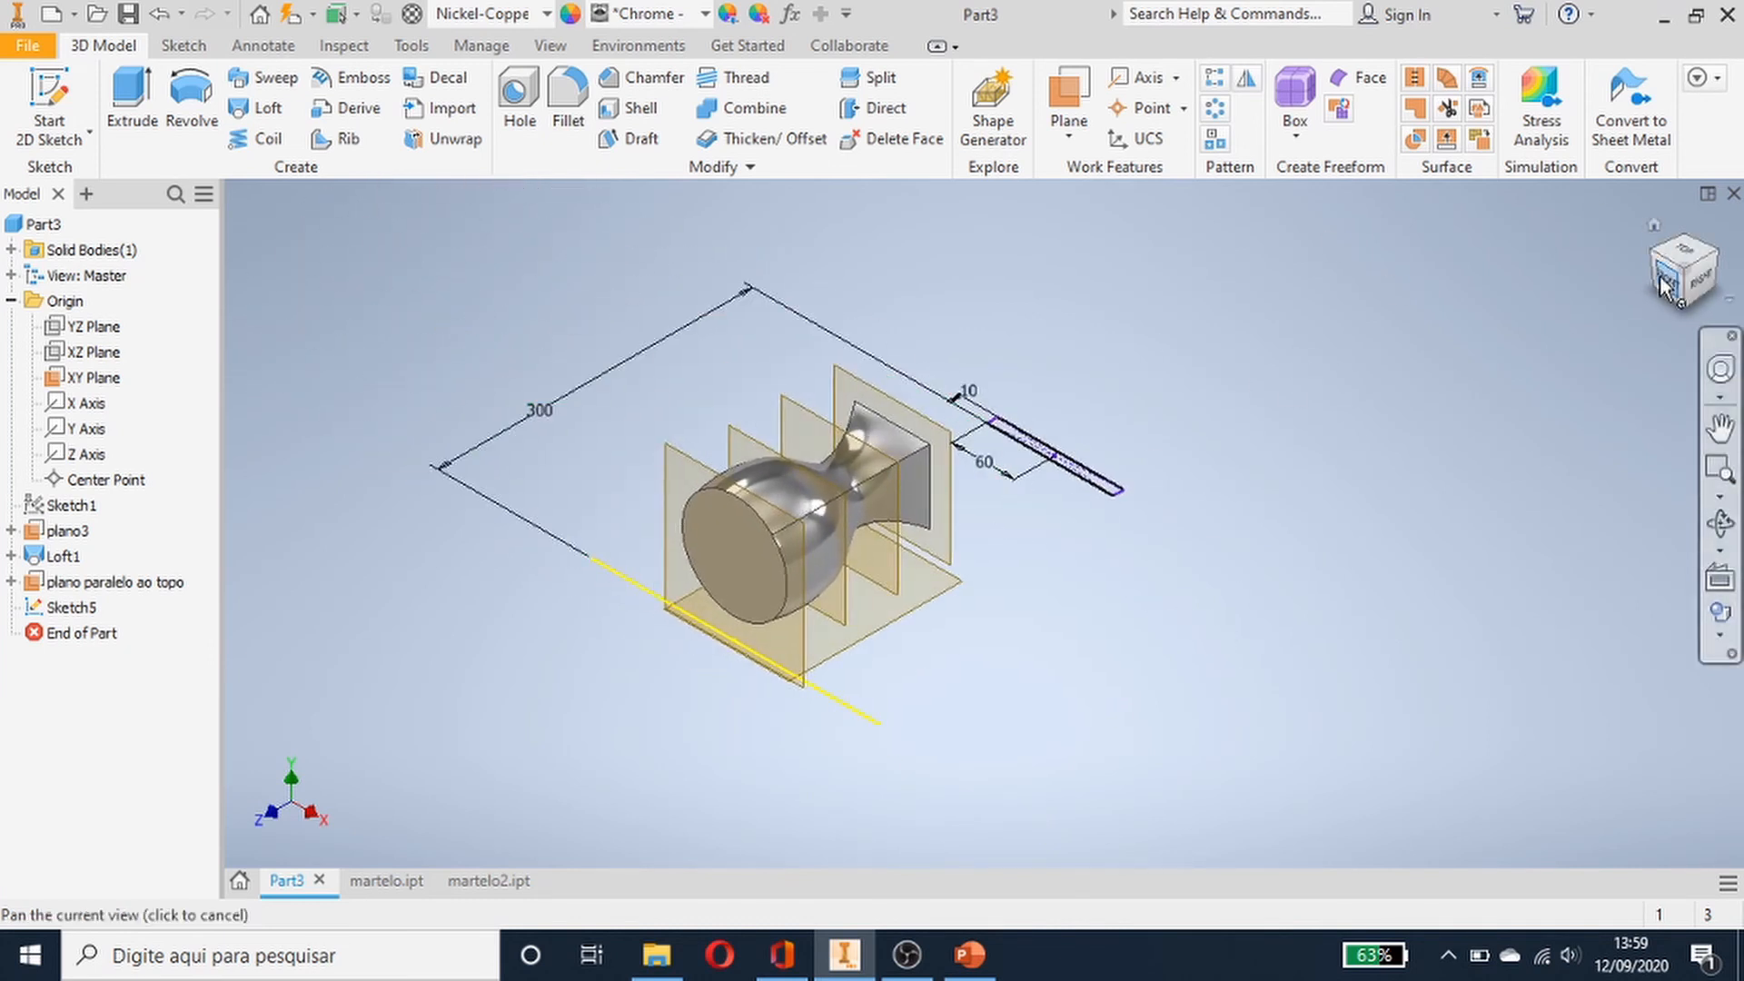
scroll(1075, 434, "down", 1)
scroll(1078, 445, "up", 4)
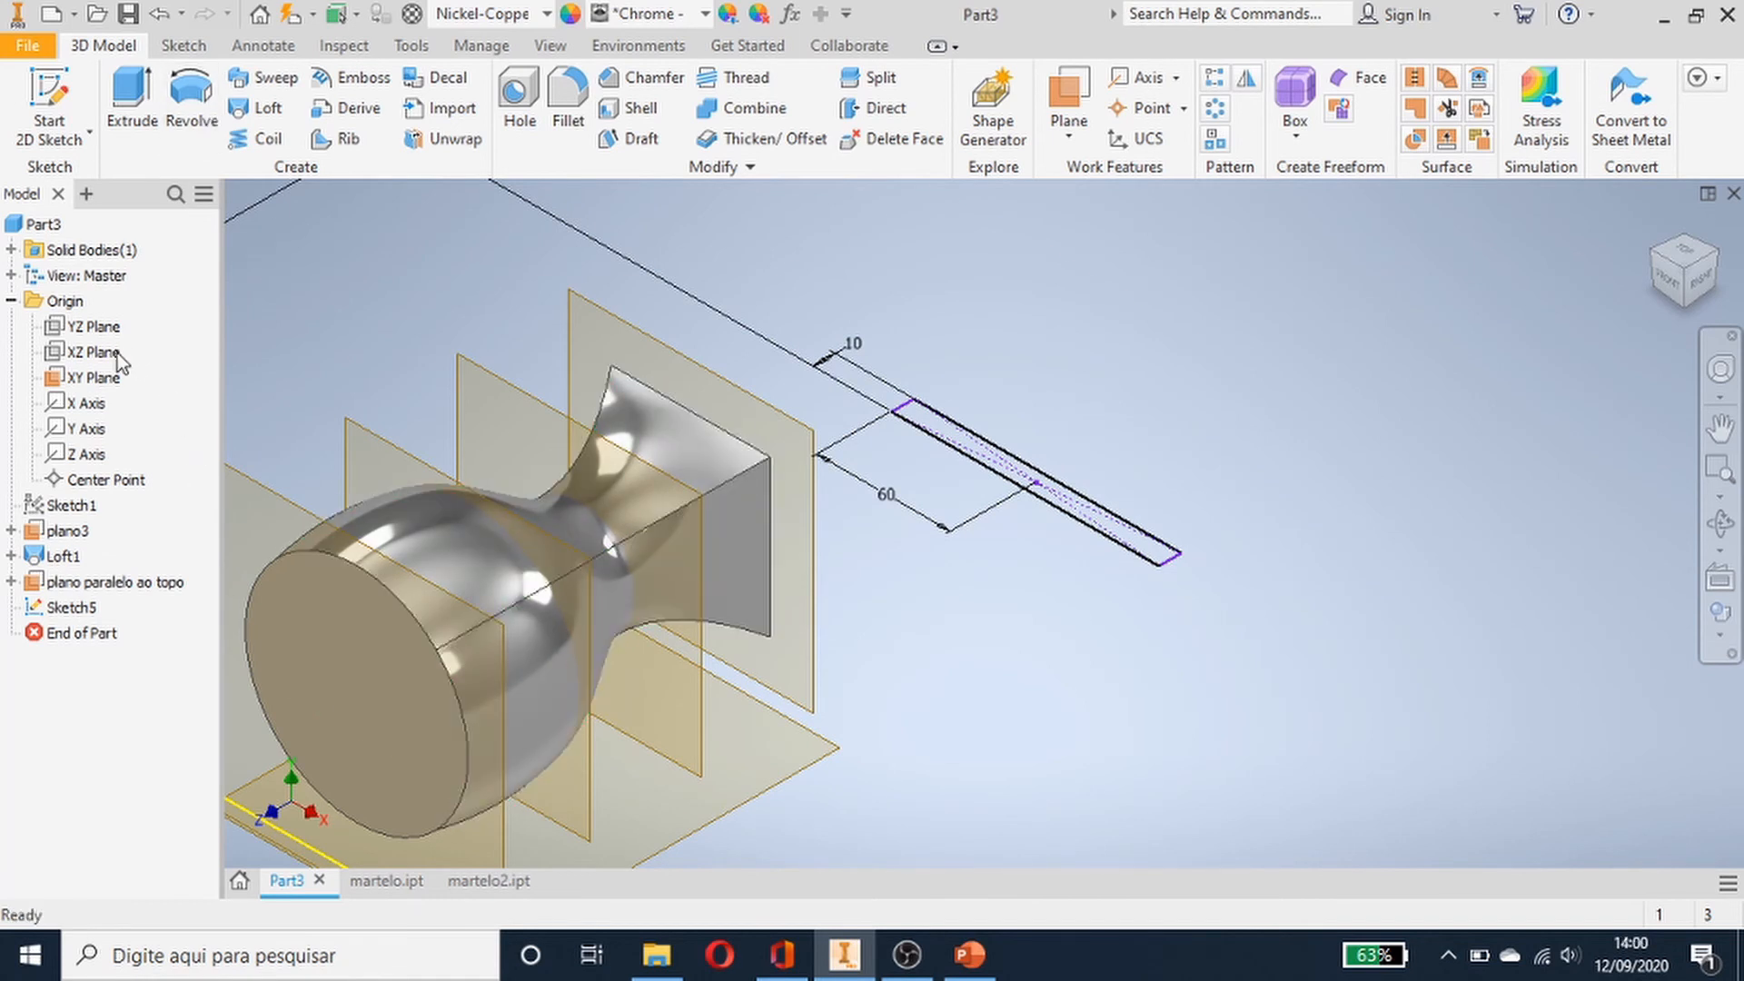
- Start a new 2D sketch on the YZ Plane, viewed from the right
left_click(89, 327)
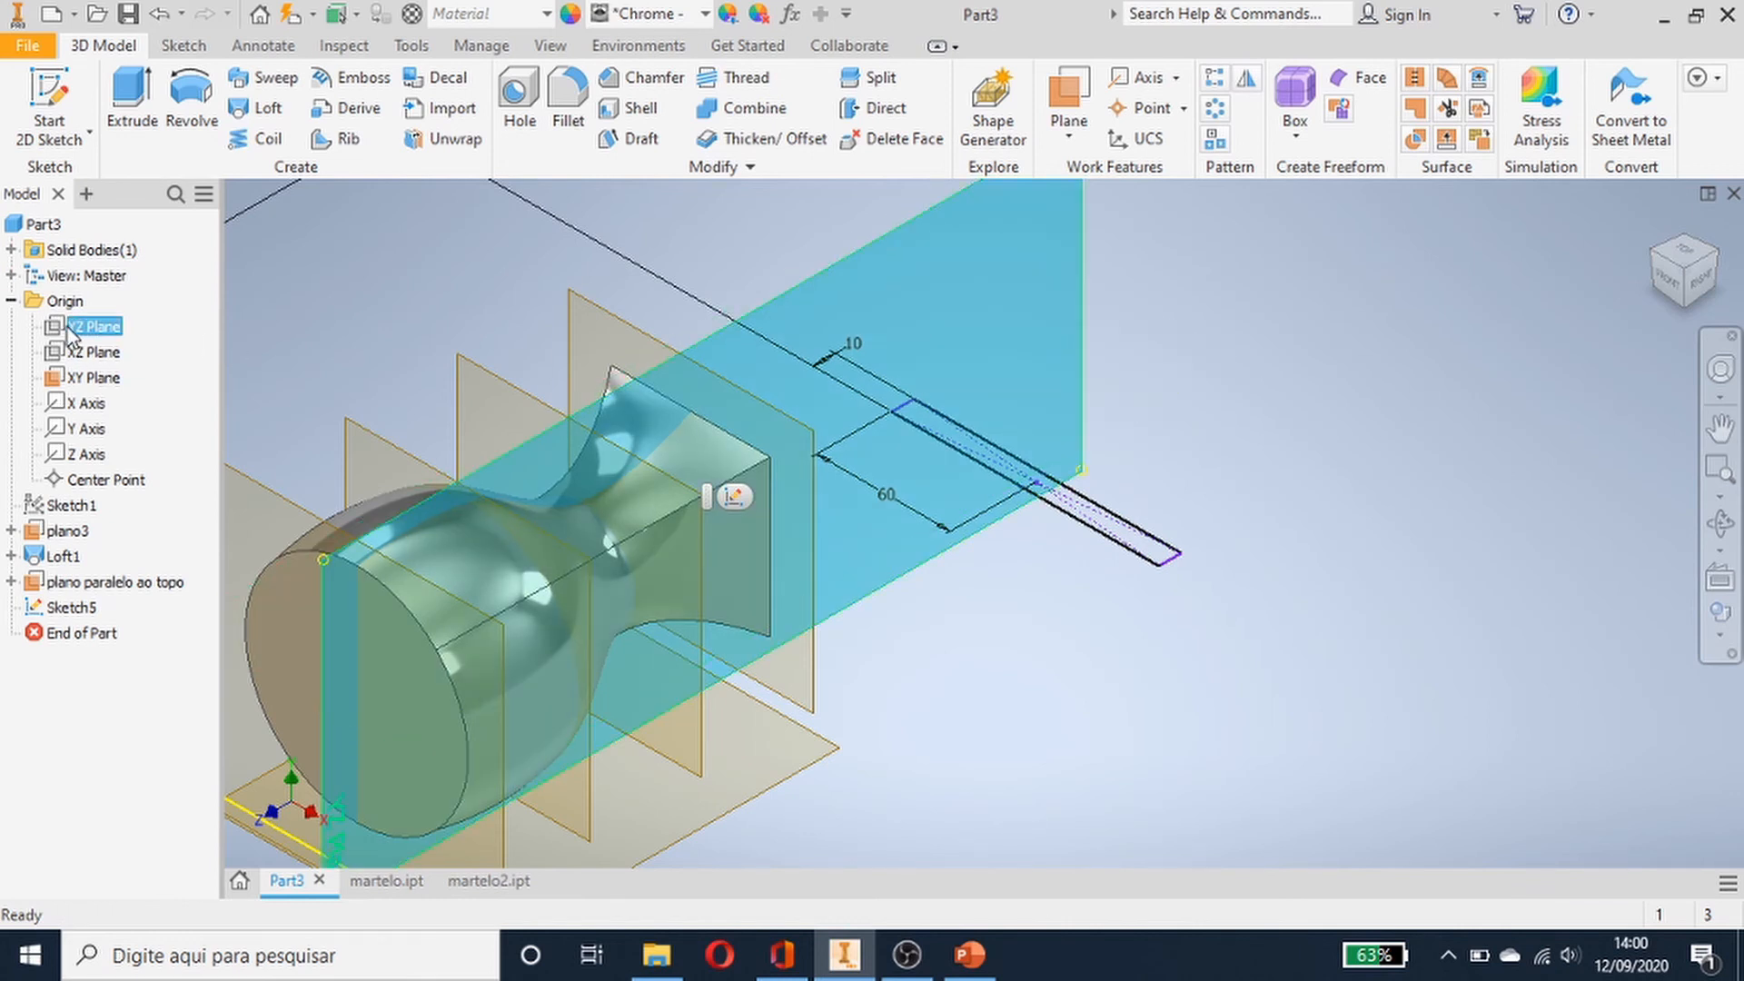
left_click(1706, 286)
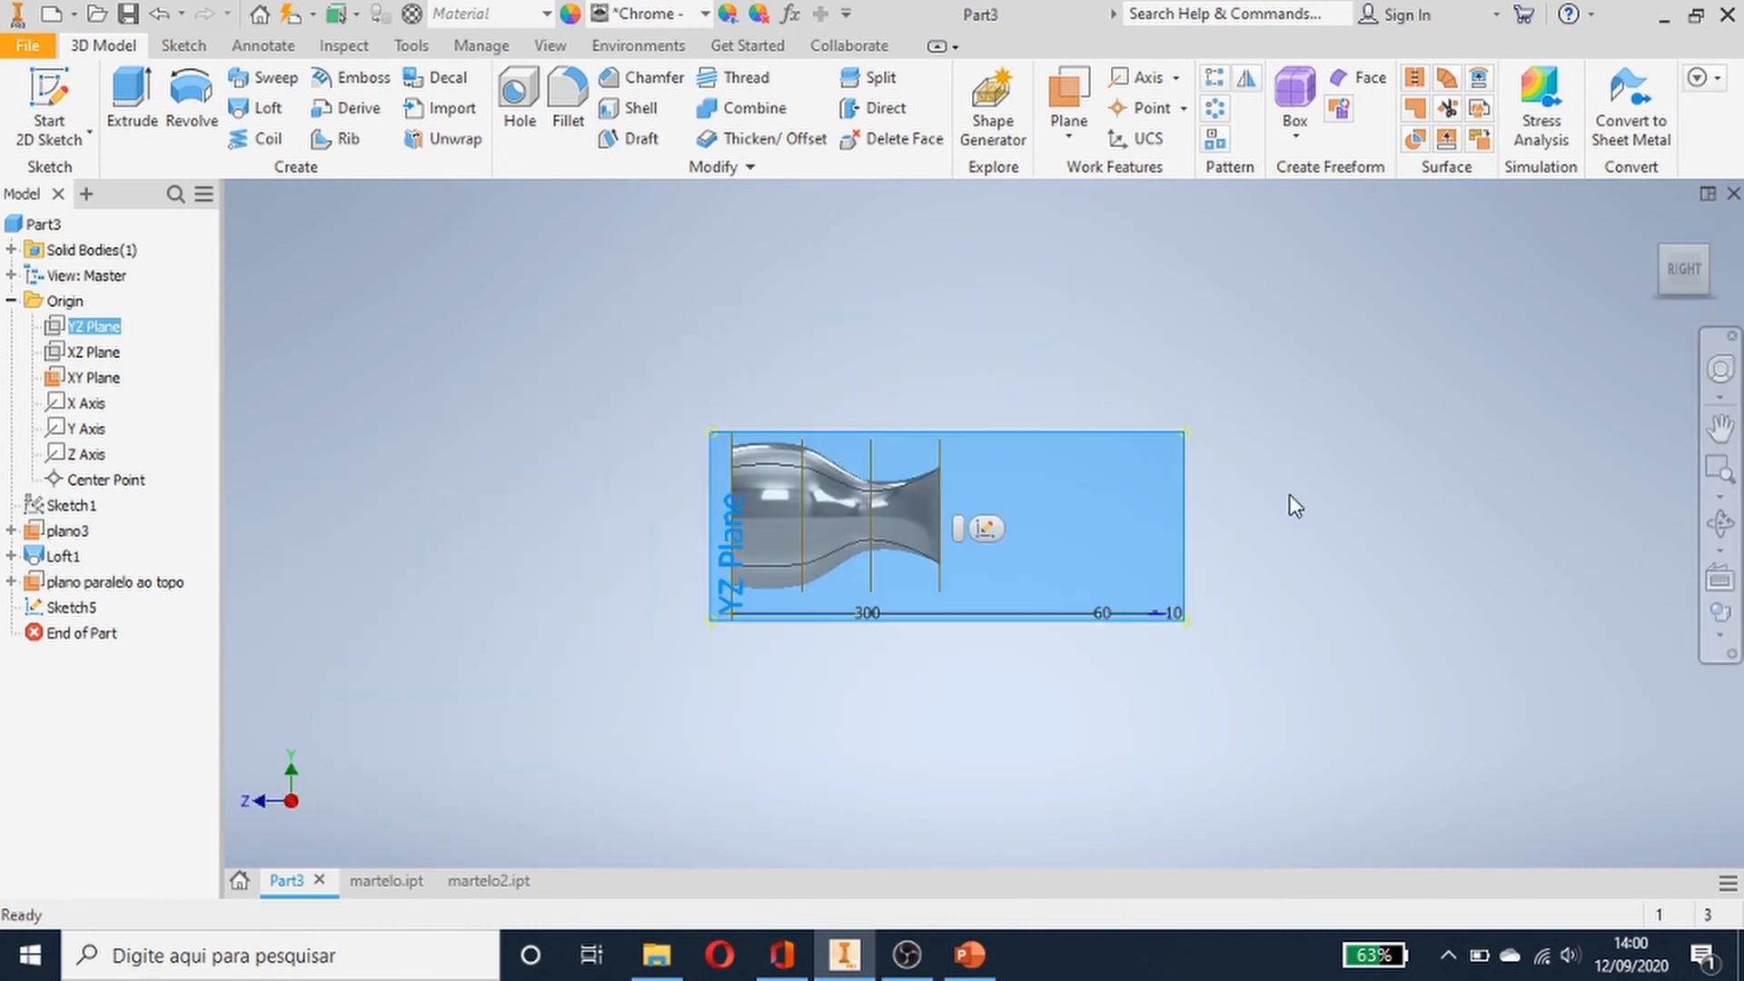
scroll(1295, 505, "down", 3)
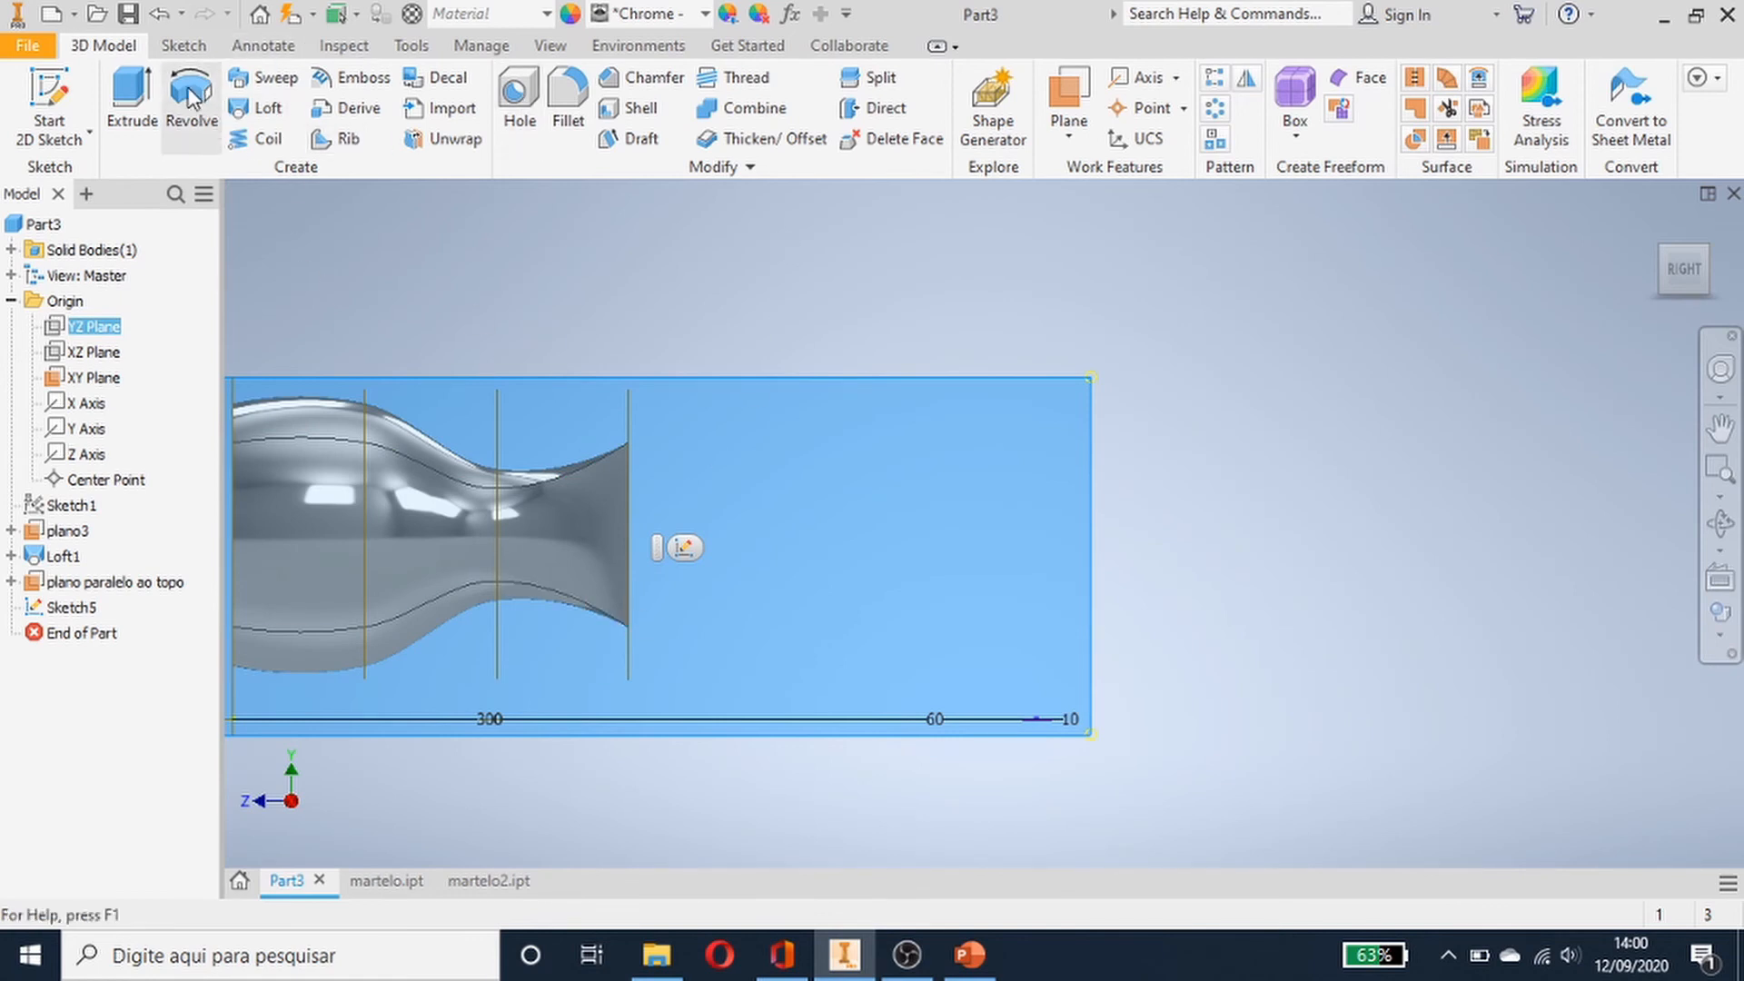
left_click(46, 96)
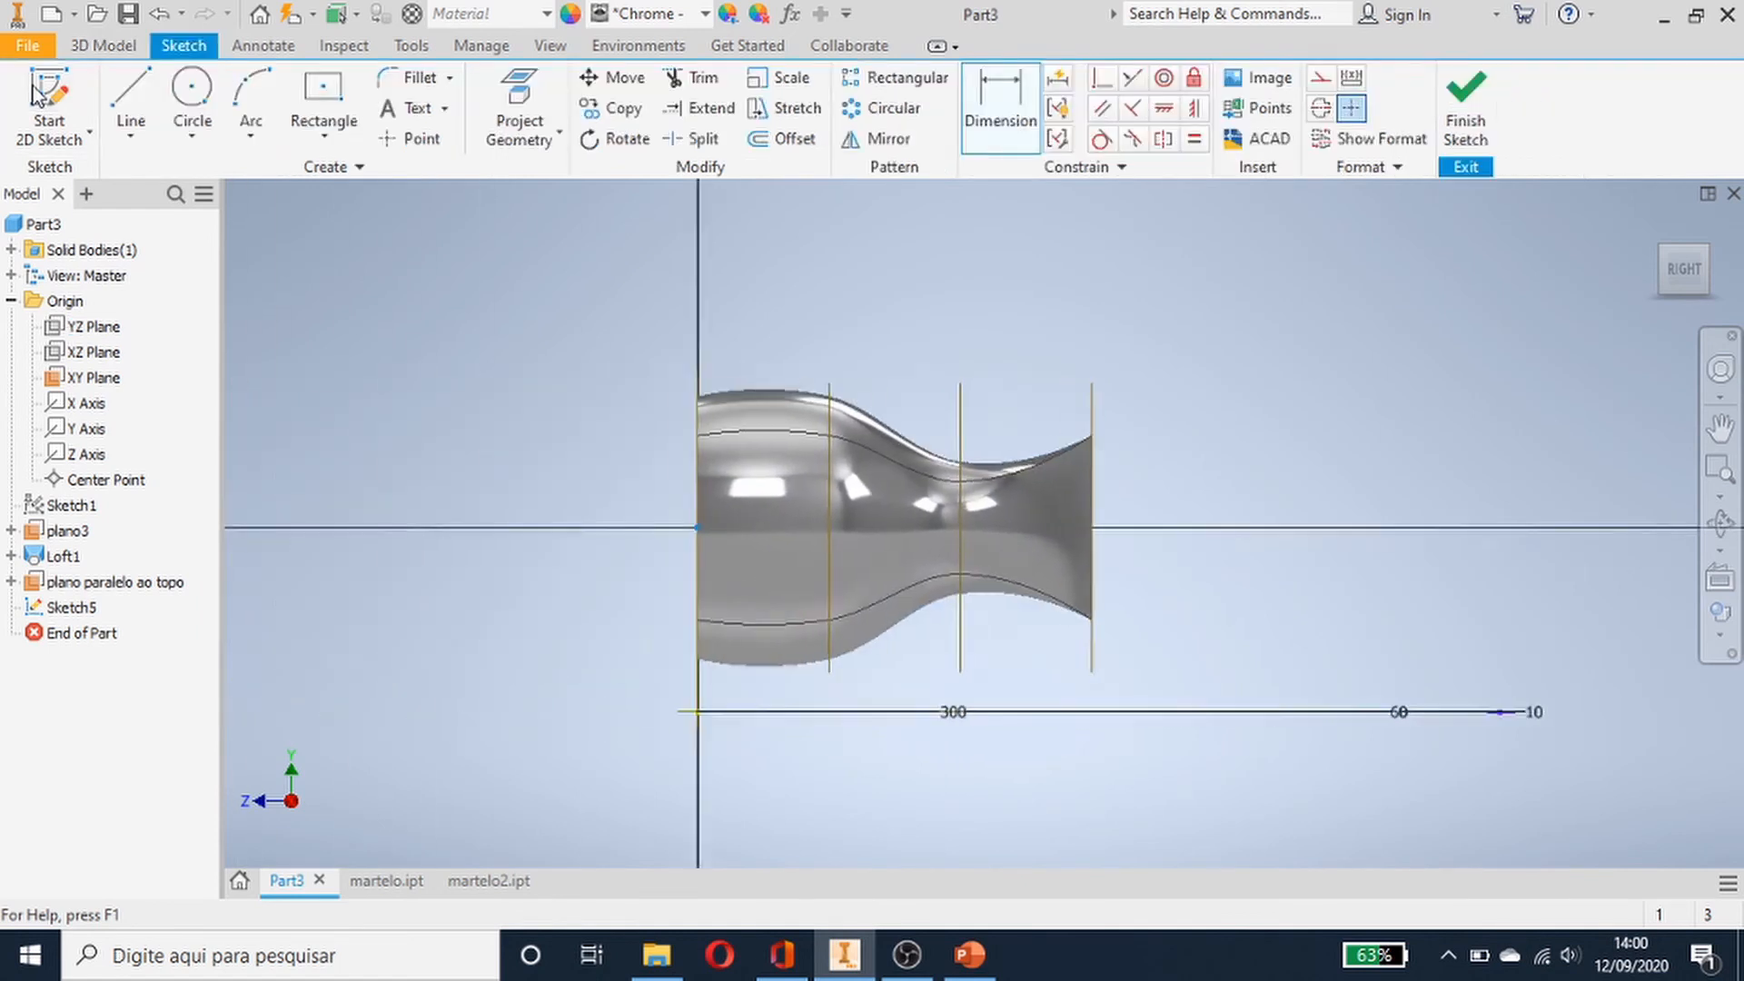
middle_click_drag(1432, 603, 806, 619)
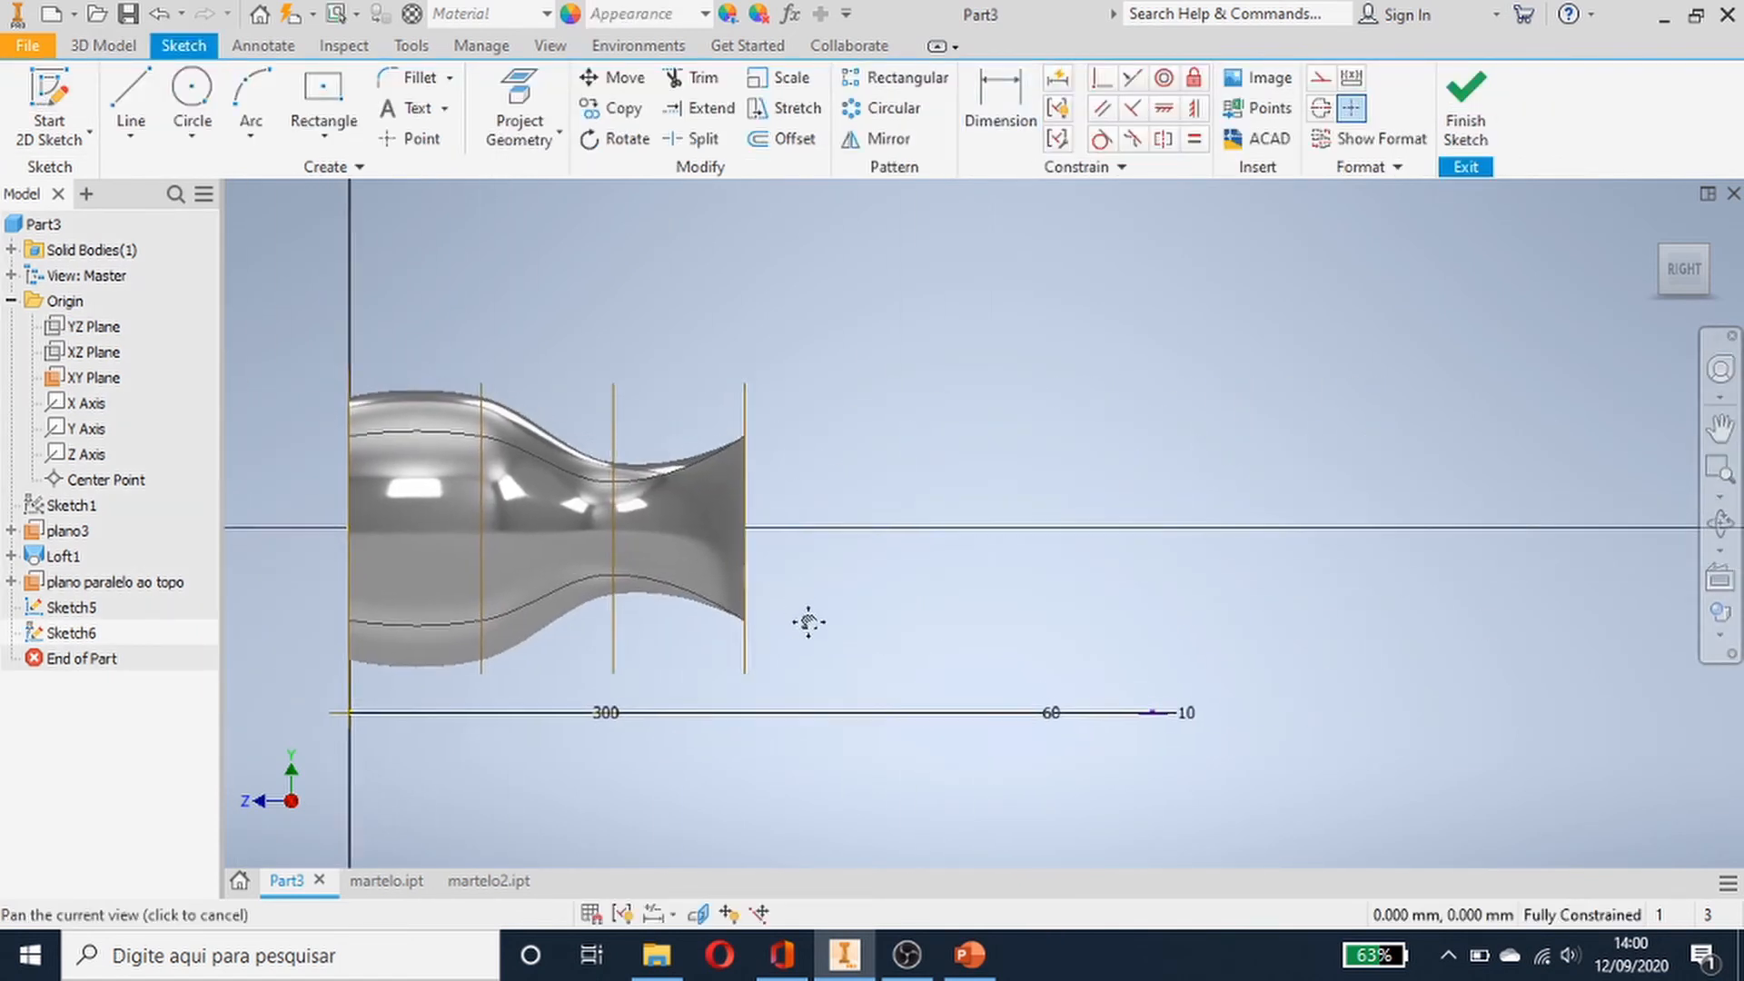
- Sketch a three-point arc from the handle's end face on the axis down to near the 60 mm dimension
left_click(247, 89)
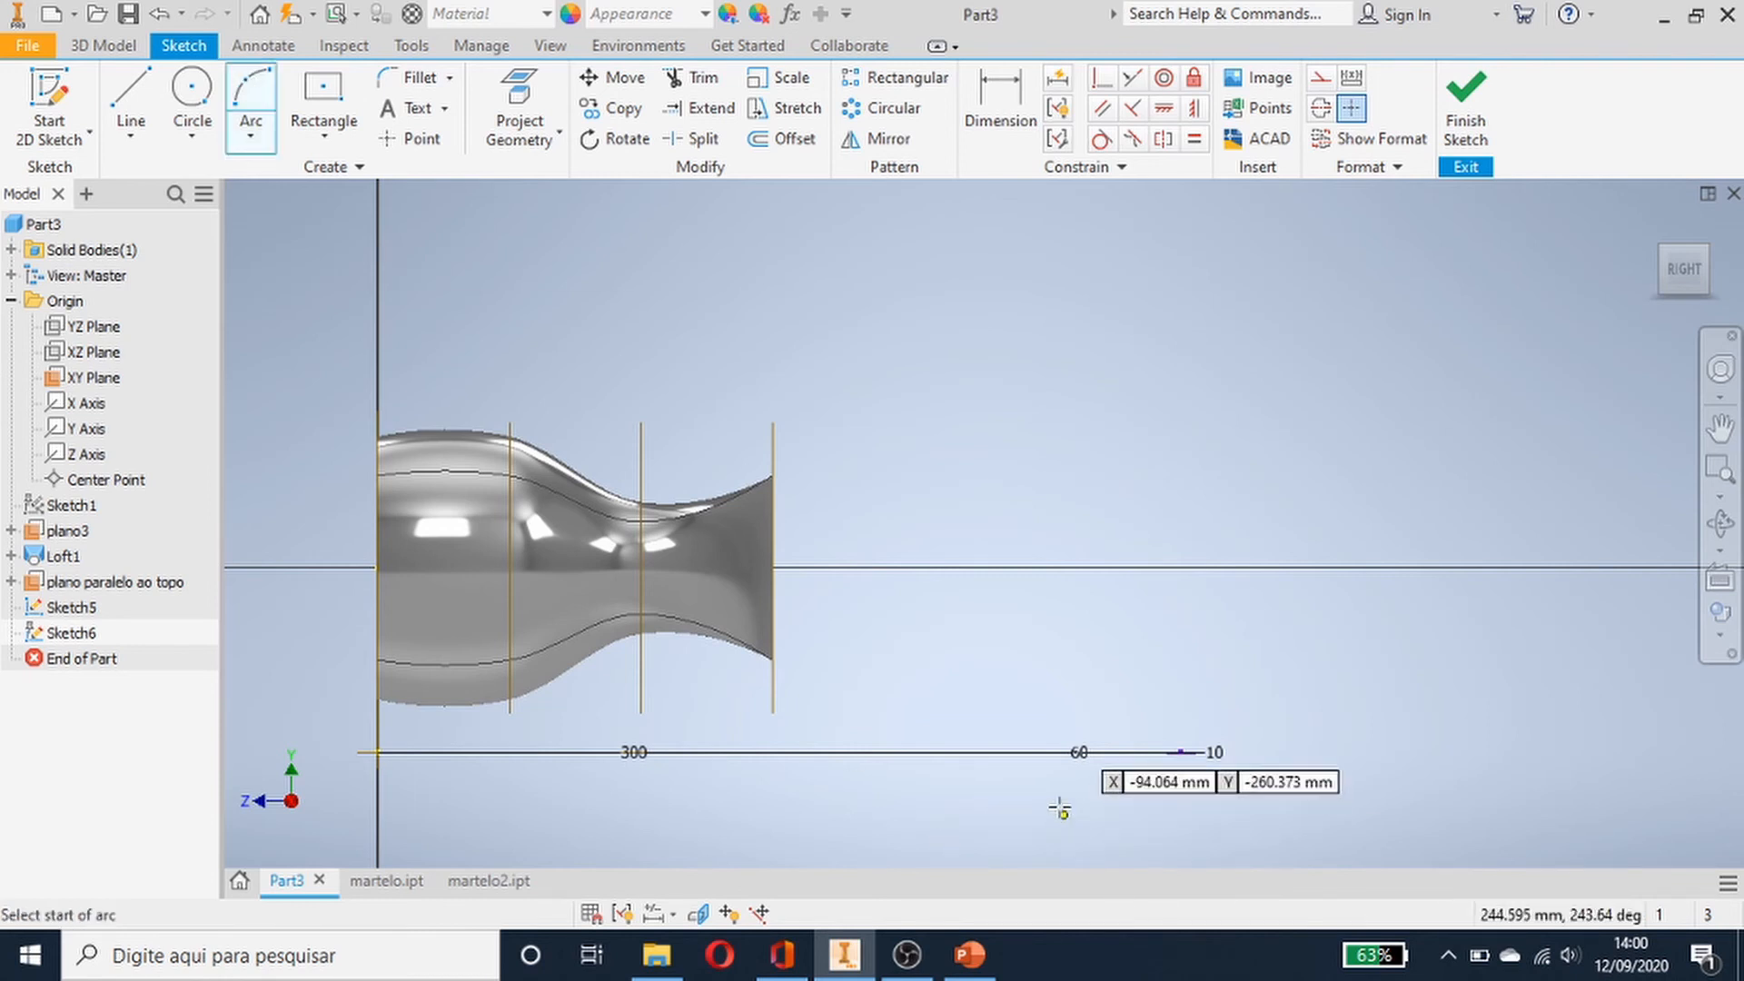
scroll(901, 667, "up", 3)
scroll(900, 667, "down", 3)
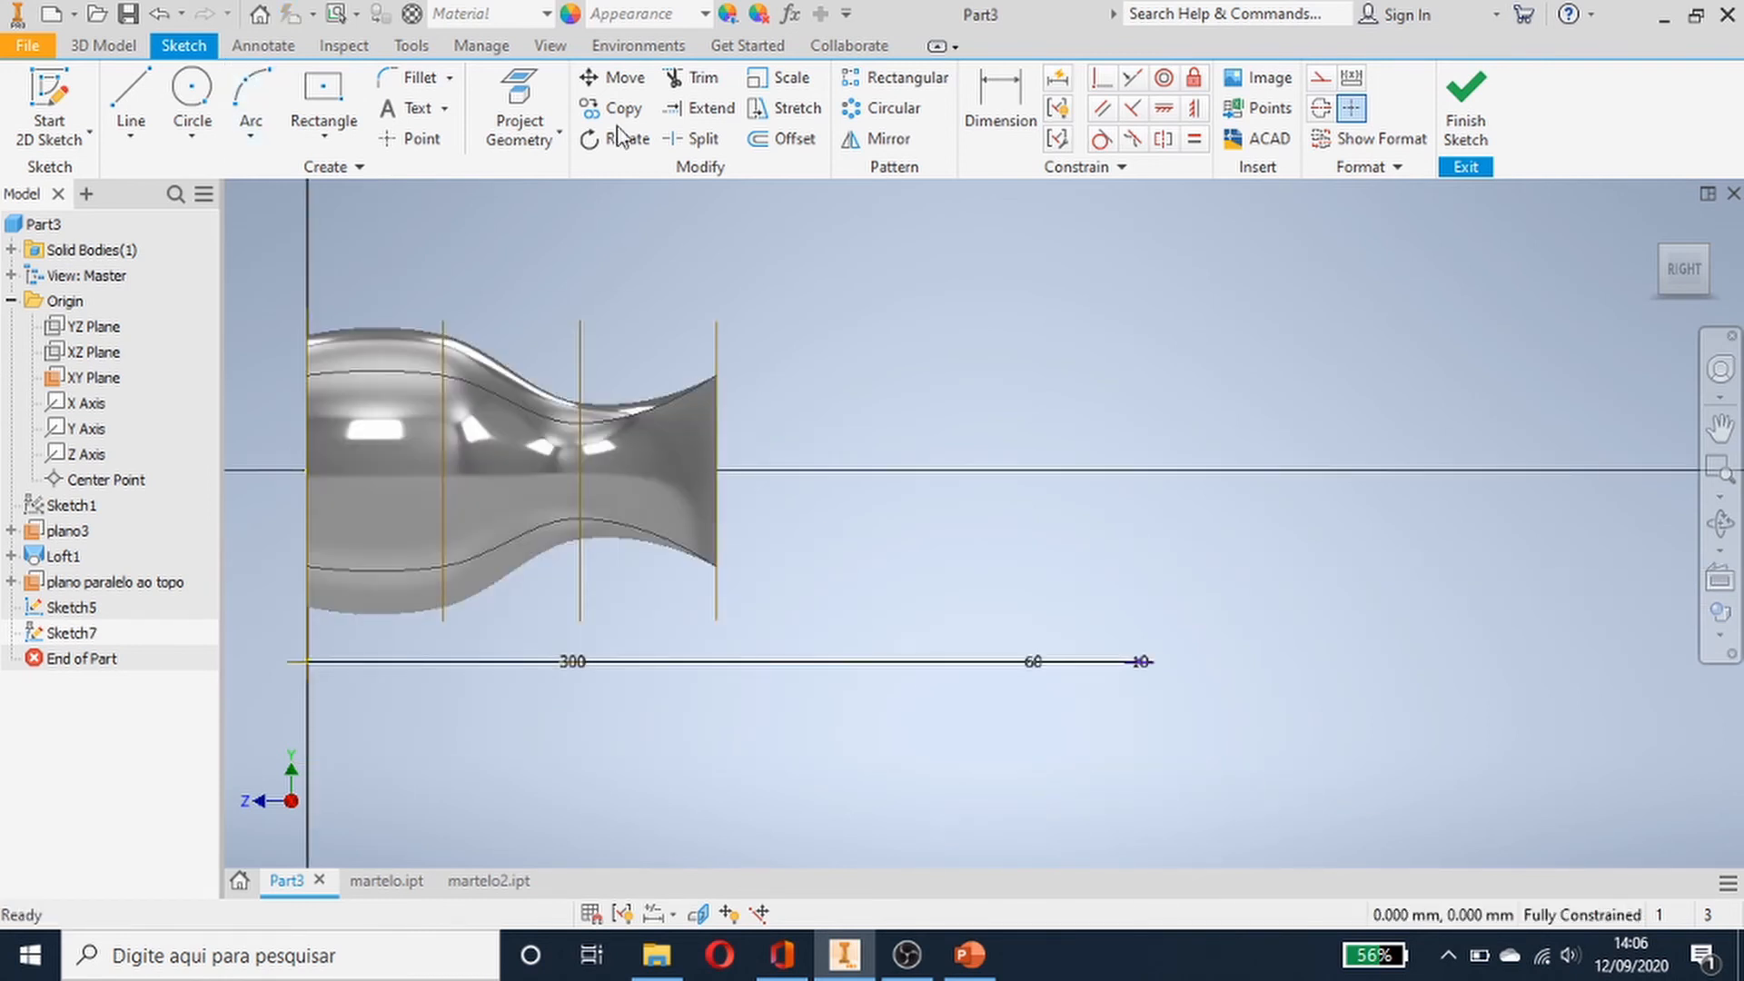
left_click(718, 471)
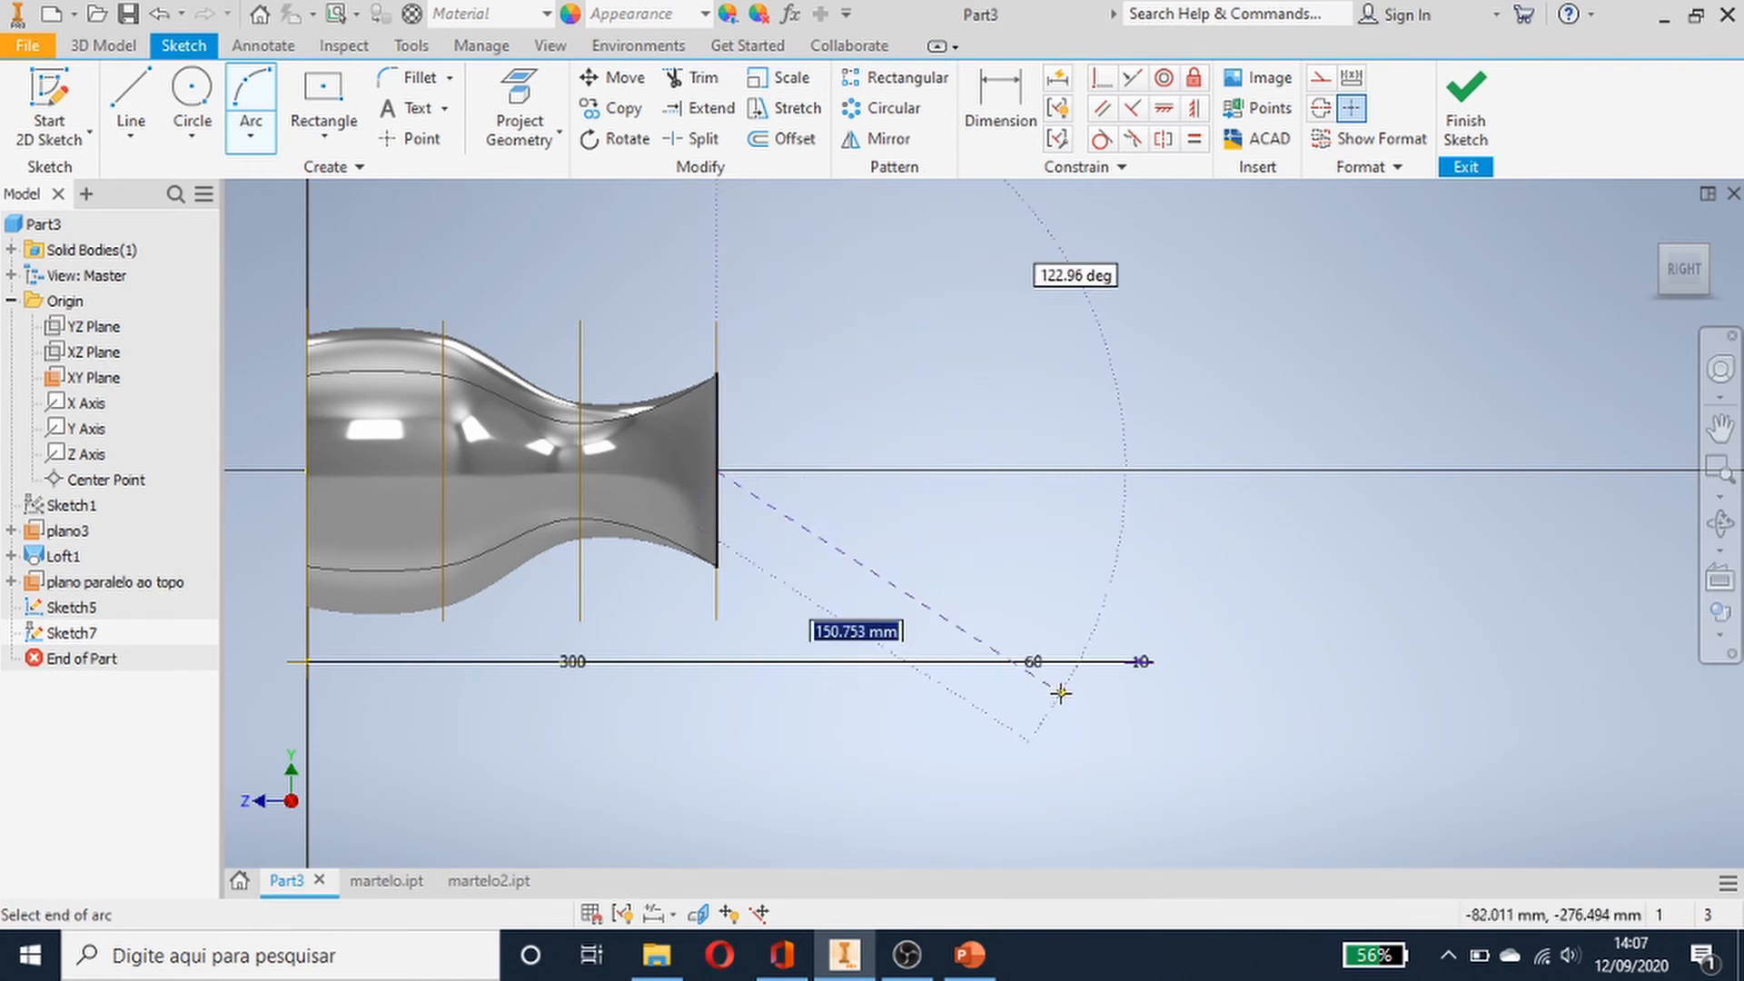
left_click(1052, 664)
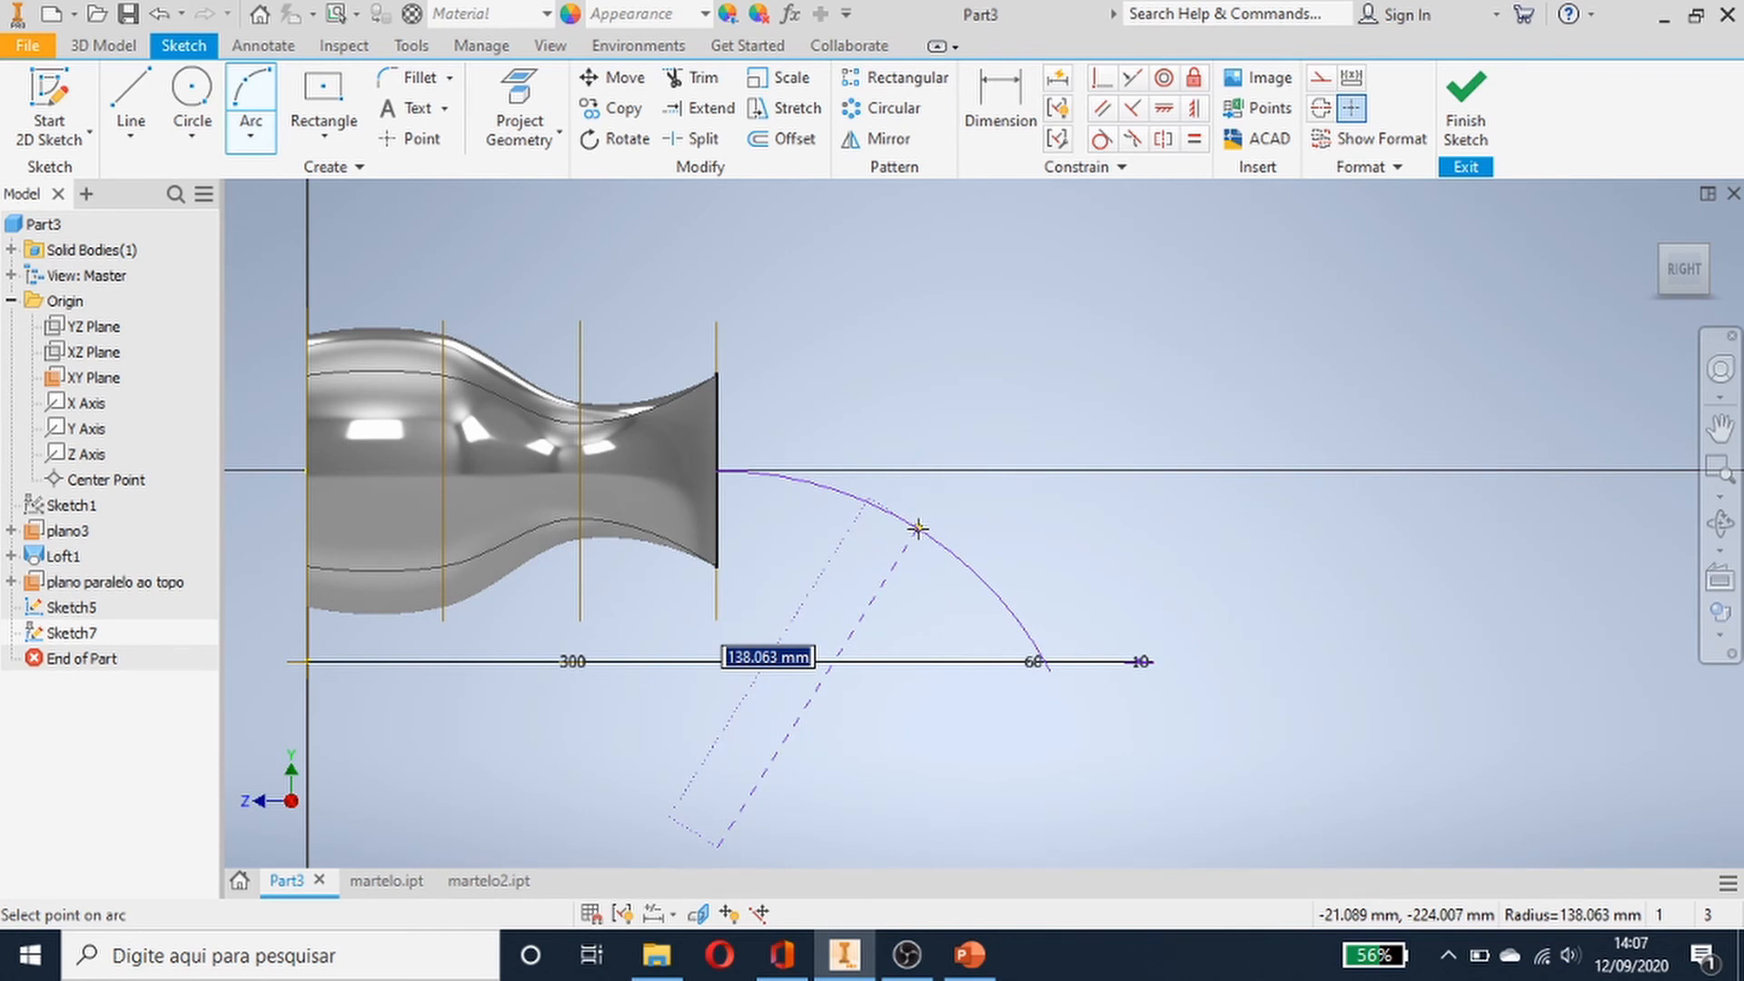
left_click(915, 527)
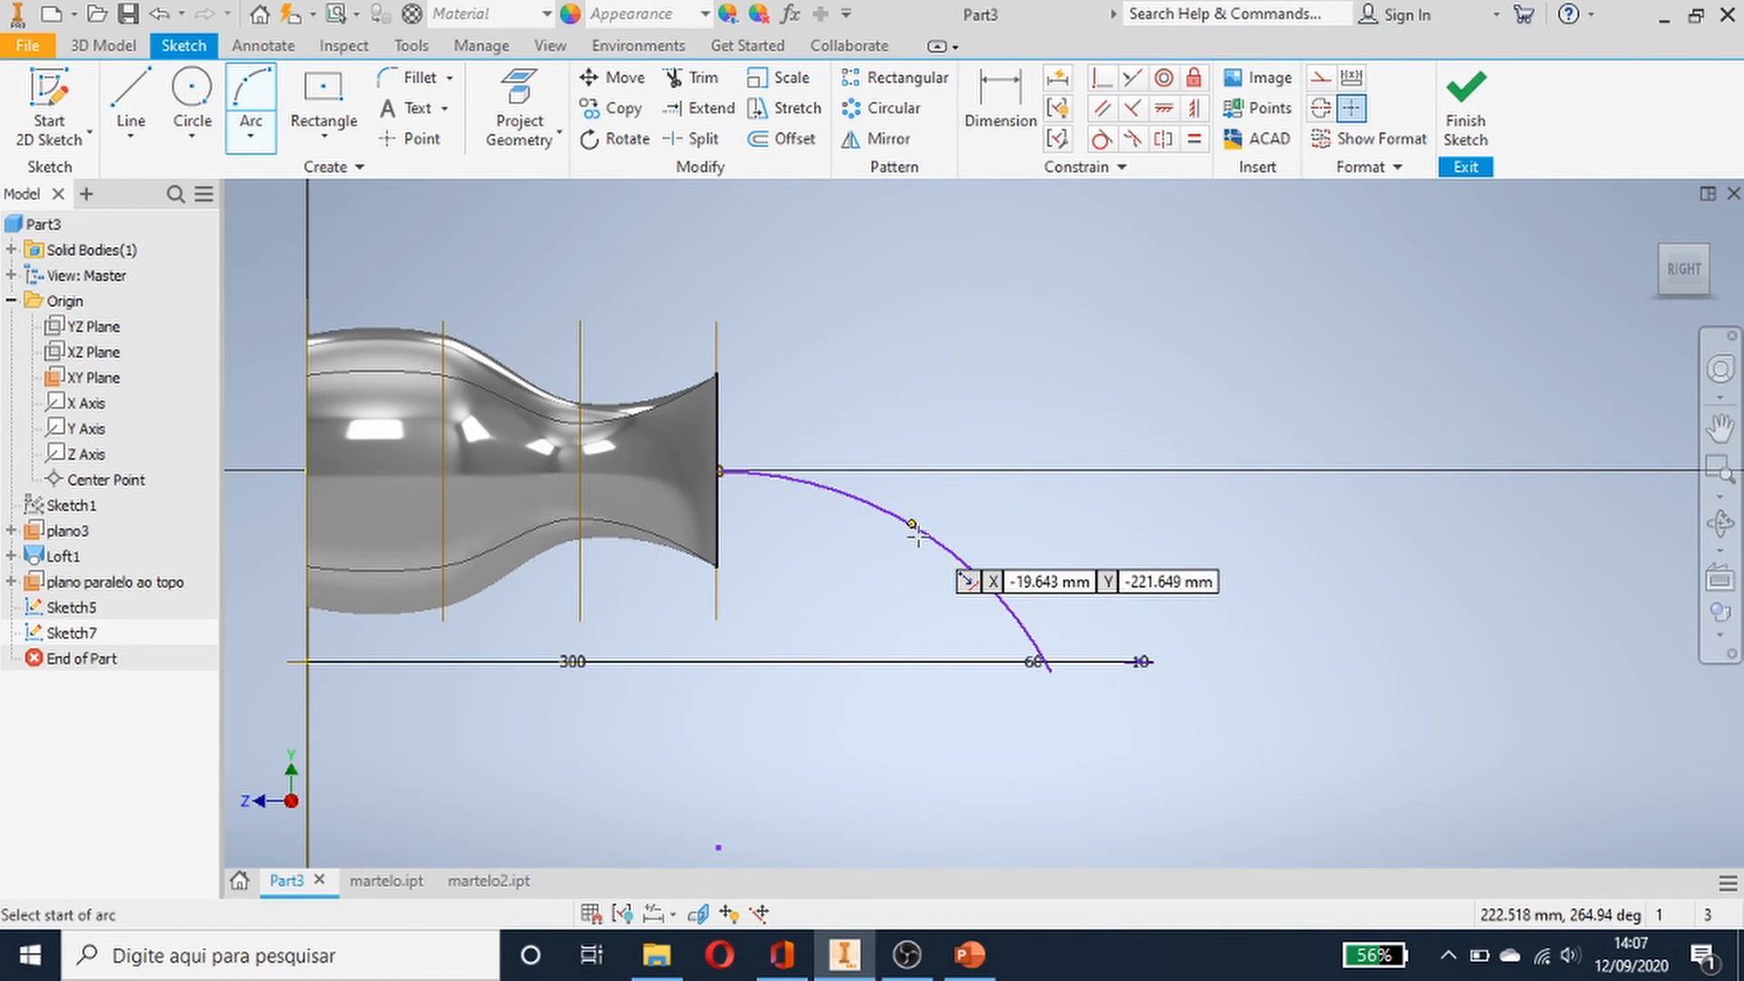
scroll(1043, 690, "up", 3)
scroll(1154, 685, "down", 5)
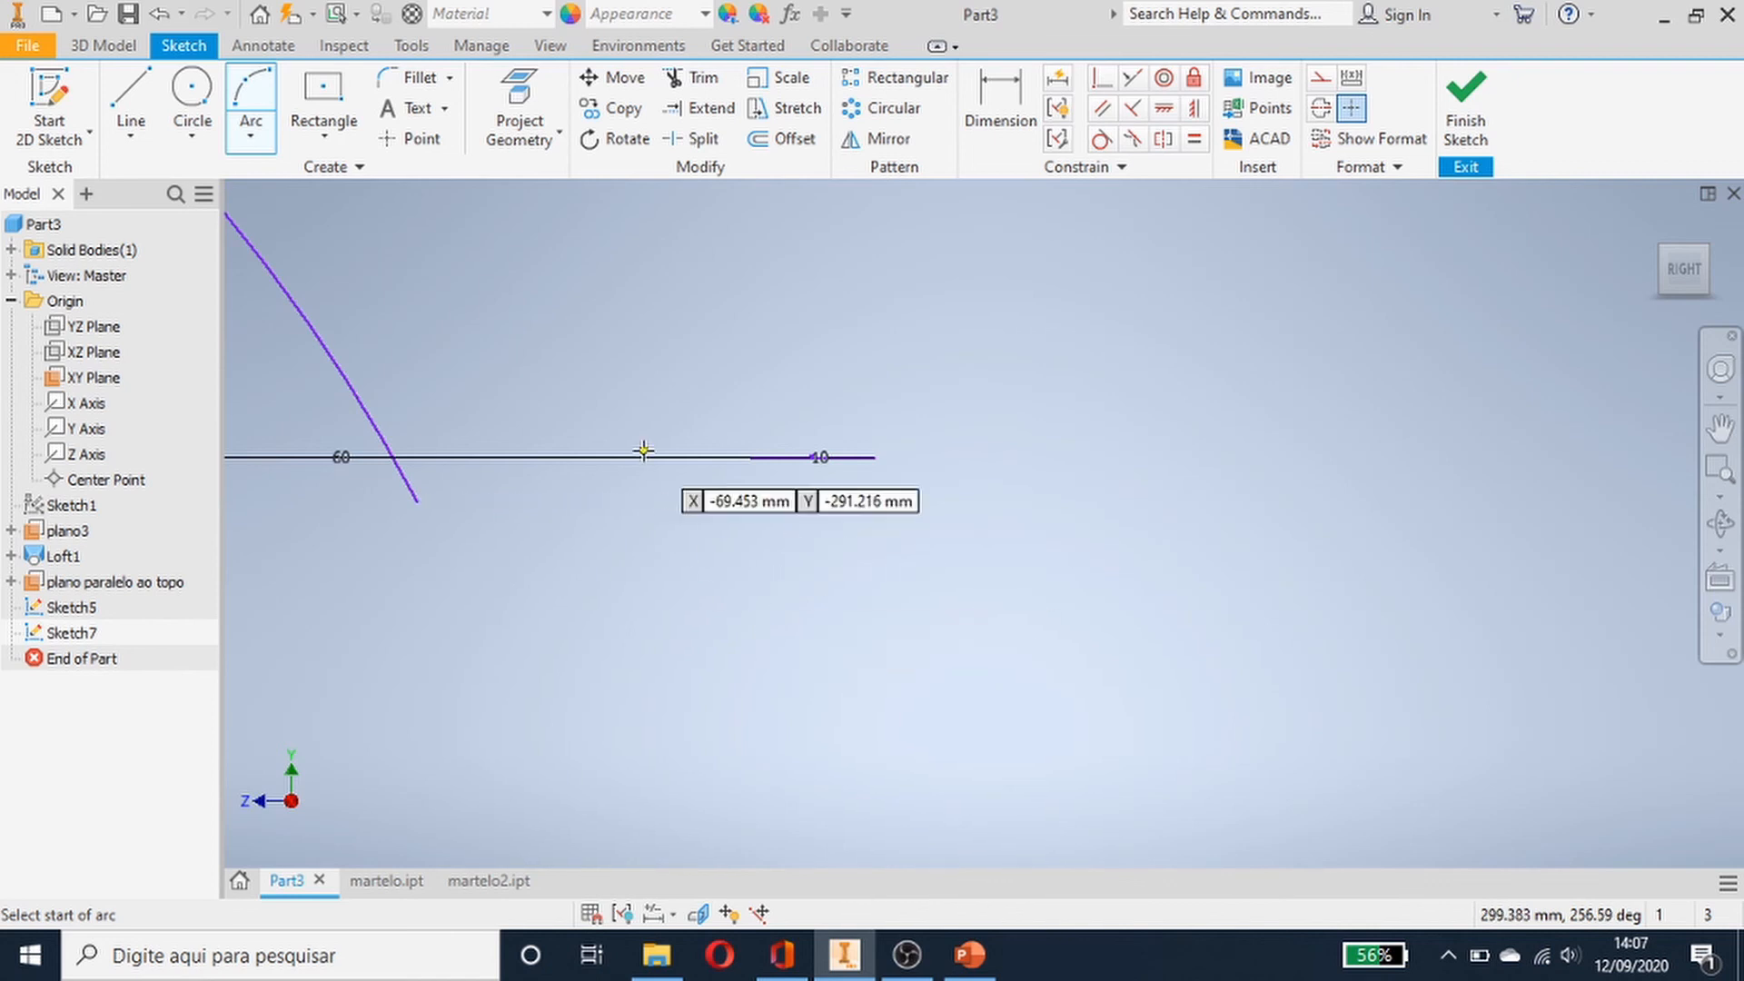
scroll(644, 450, "up", 4)
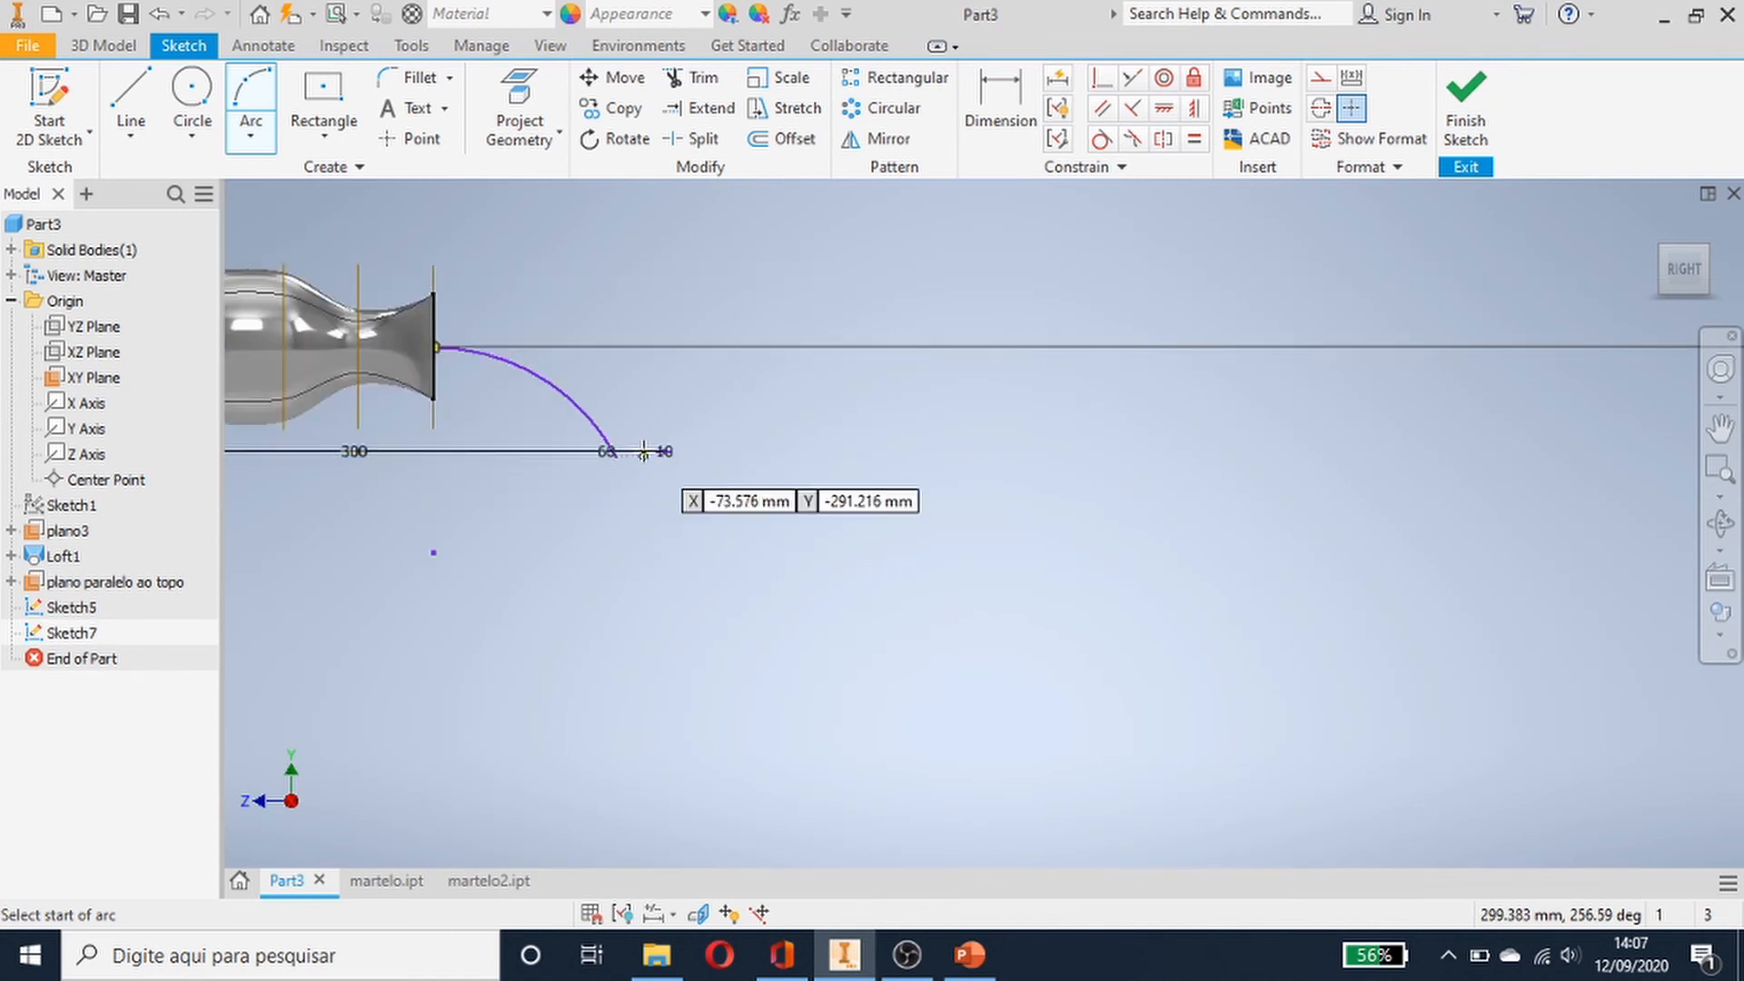
key("Escape")
- Sketch a three-point arc from the centre of the handle's end face down to the end of the 10 mm line
scroll(391, 378, "up", 2)
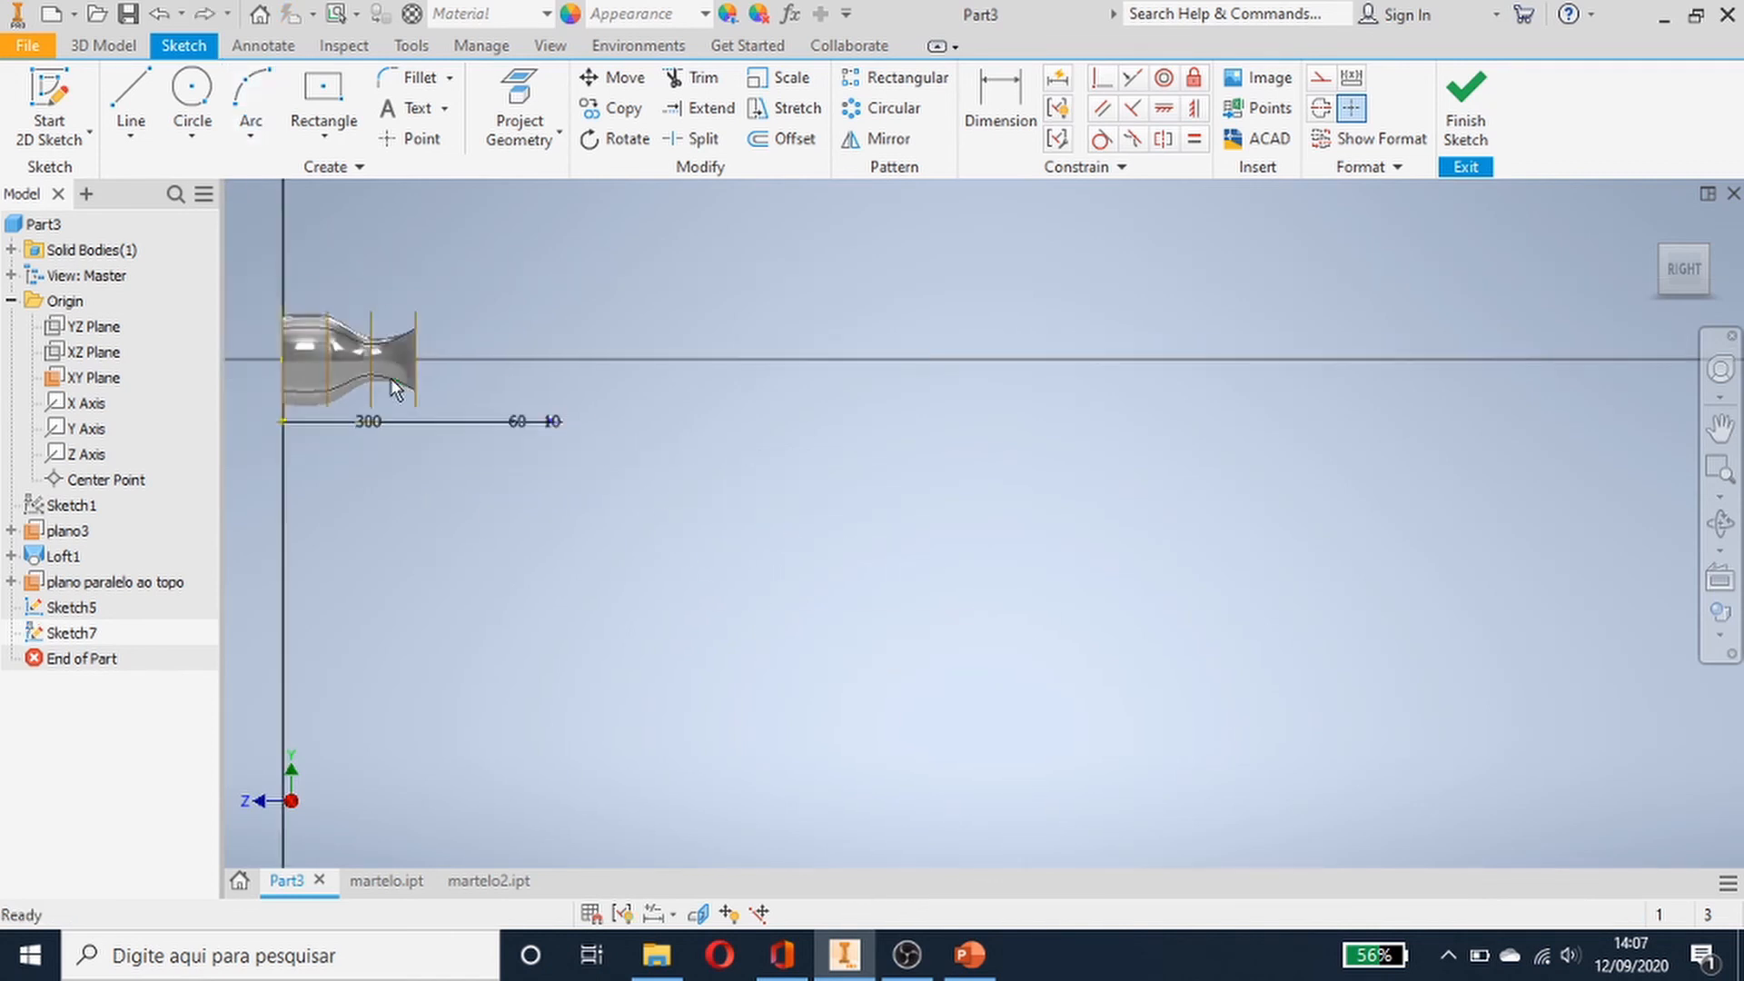
scroll(391, 372, "down", 3)
scroll(391, 373, "down", 3)
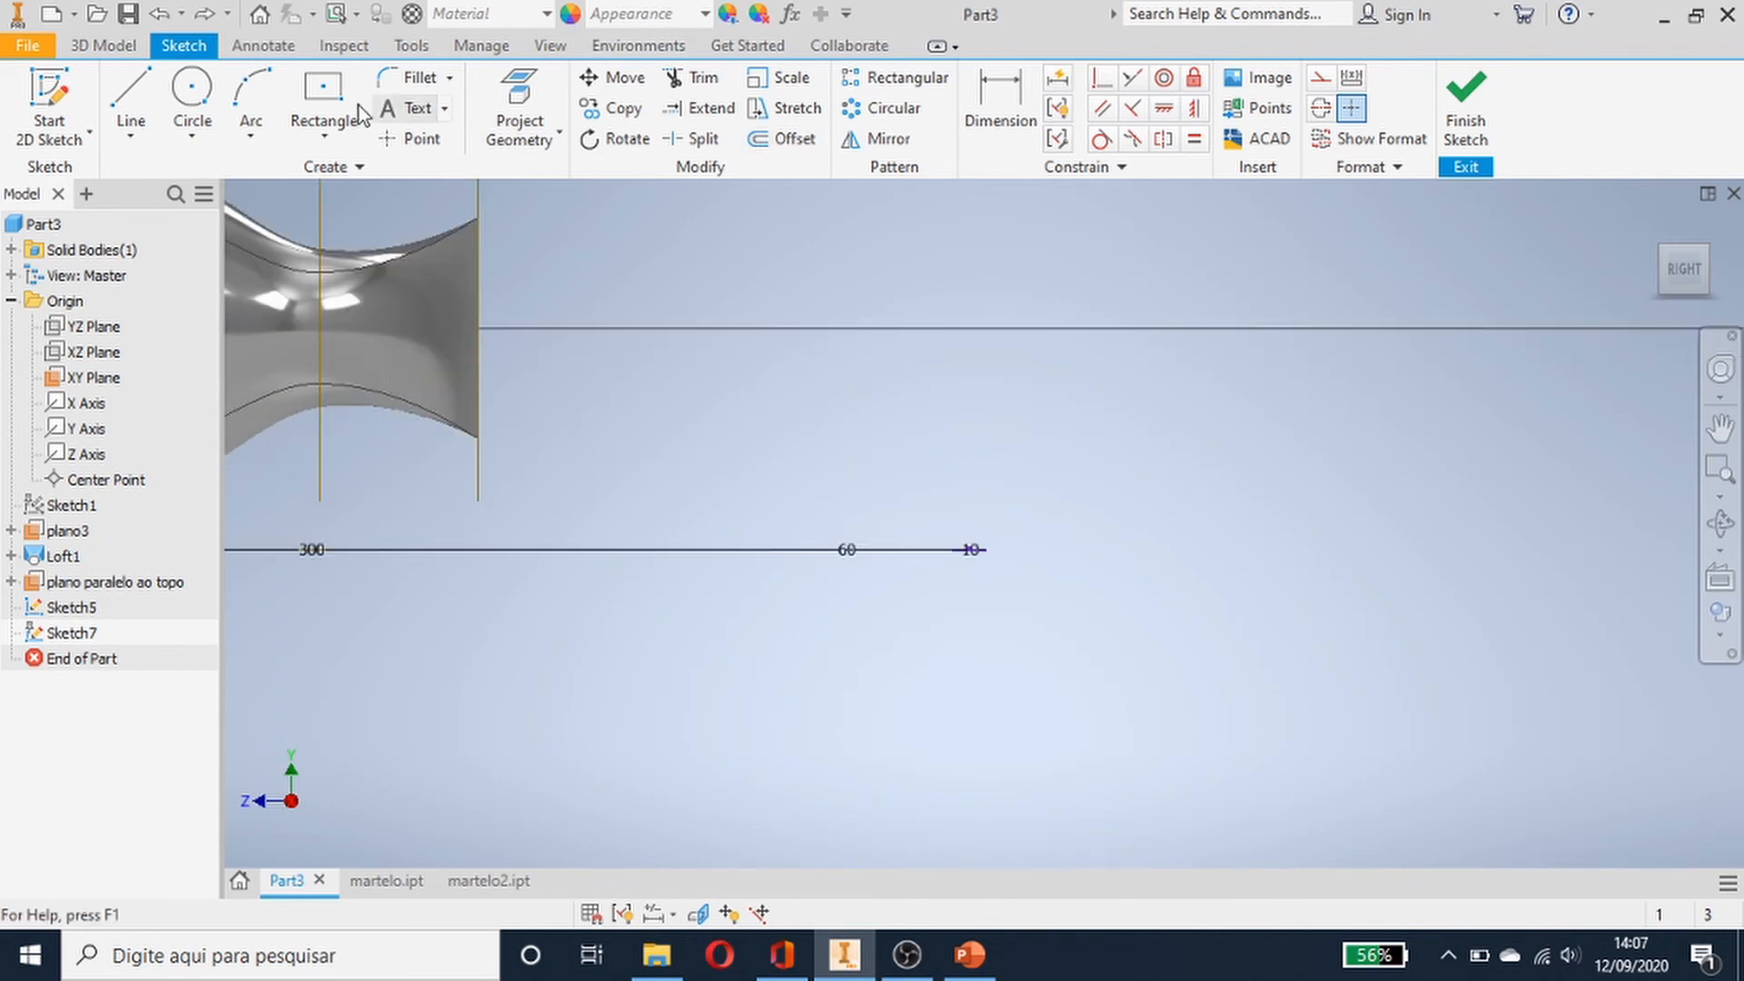
left_click(258, 95)
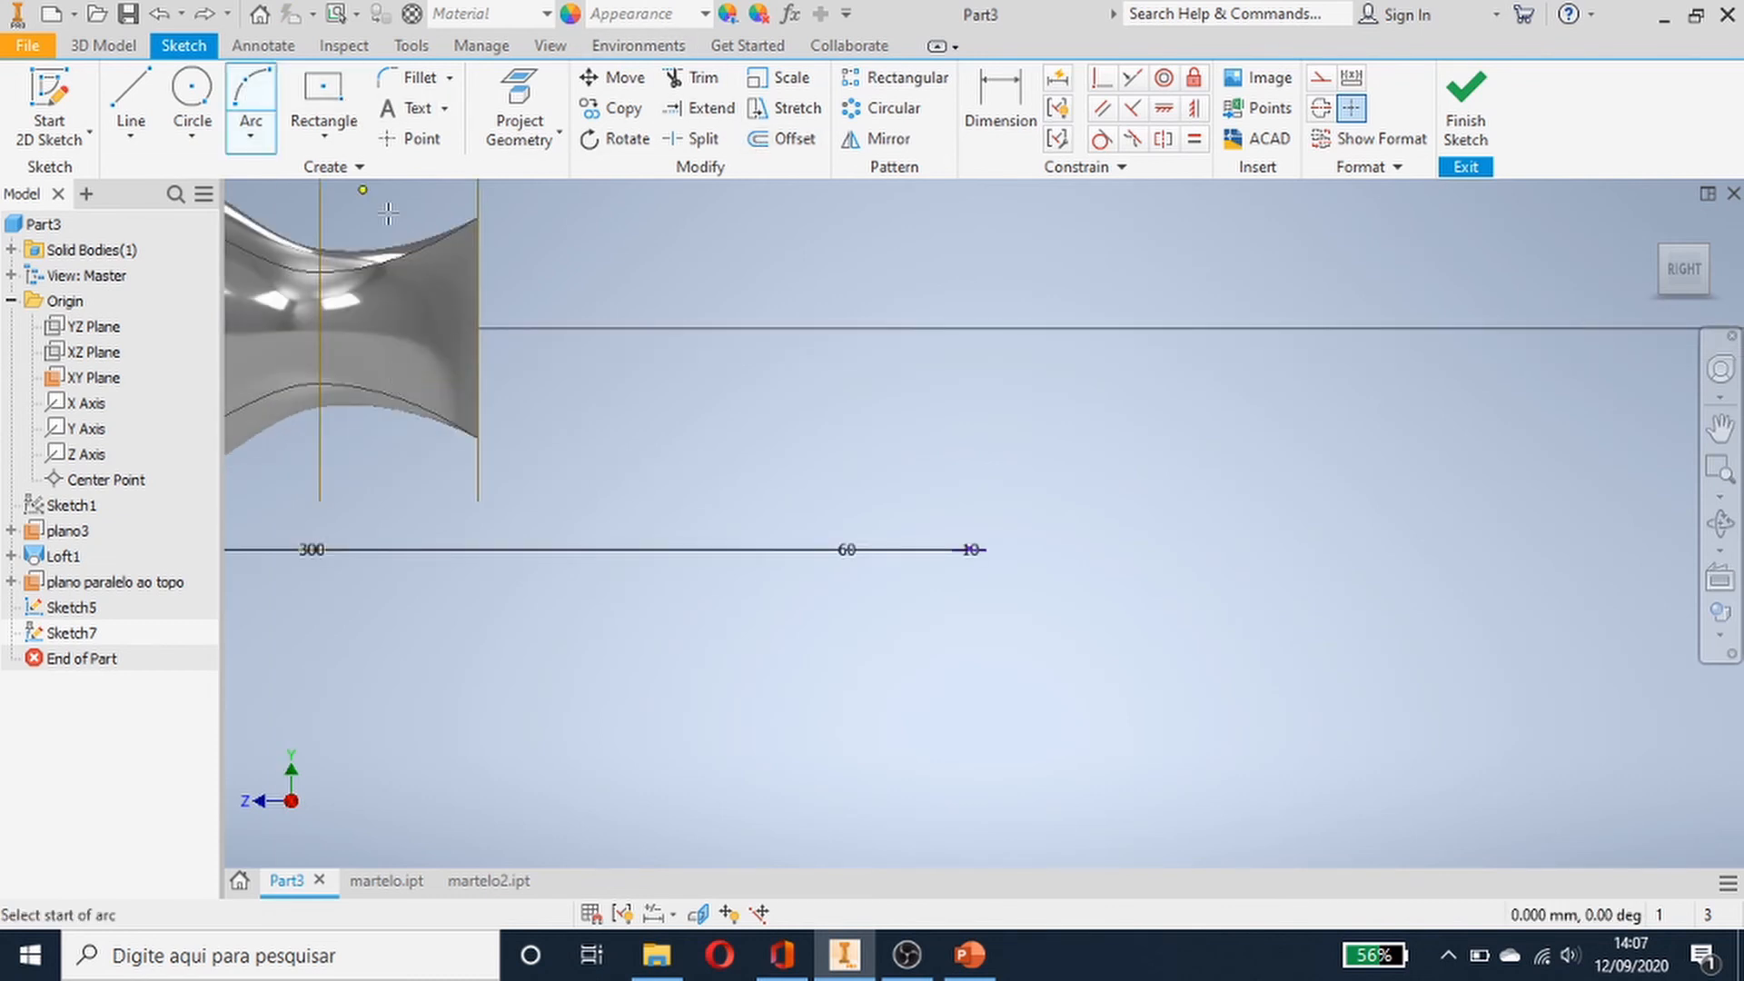
left_click(479, 329)
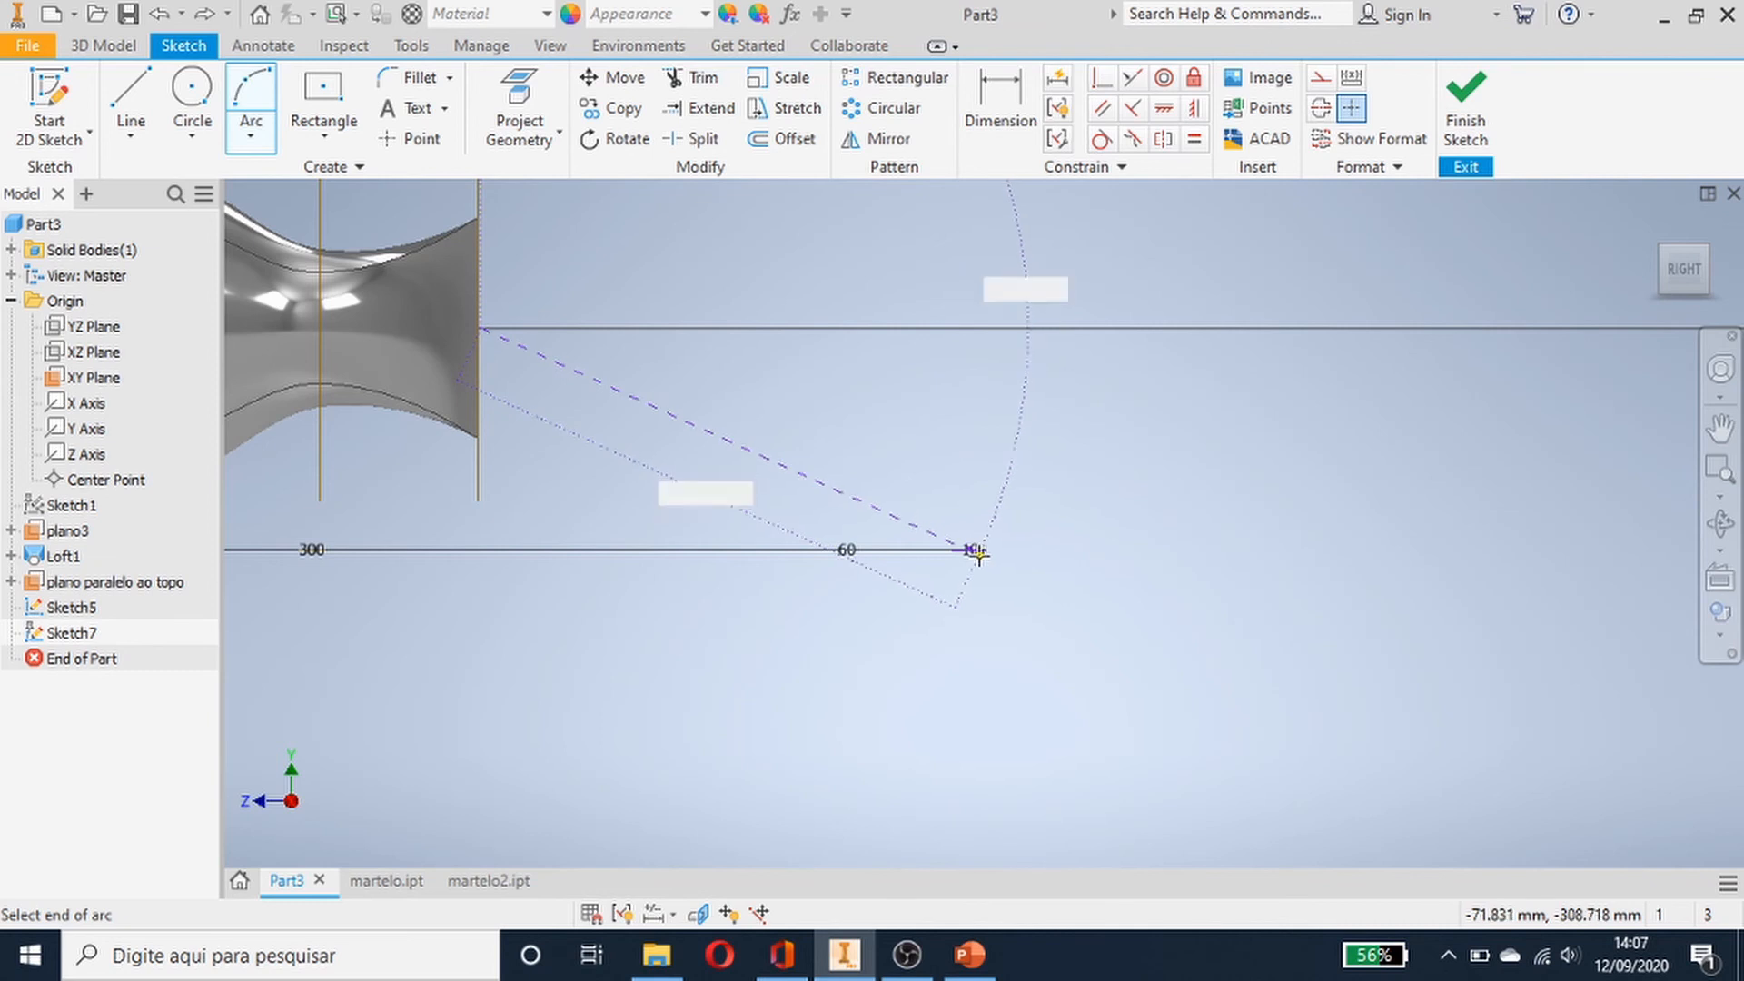
left_click(973, 554)
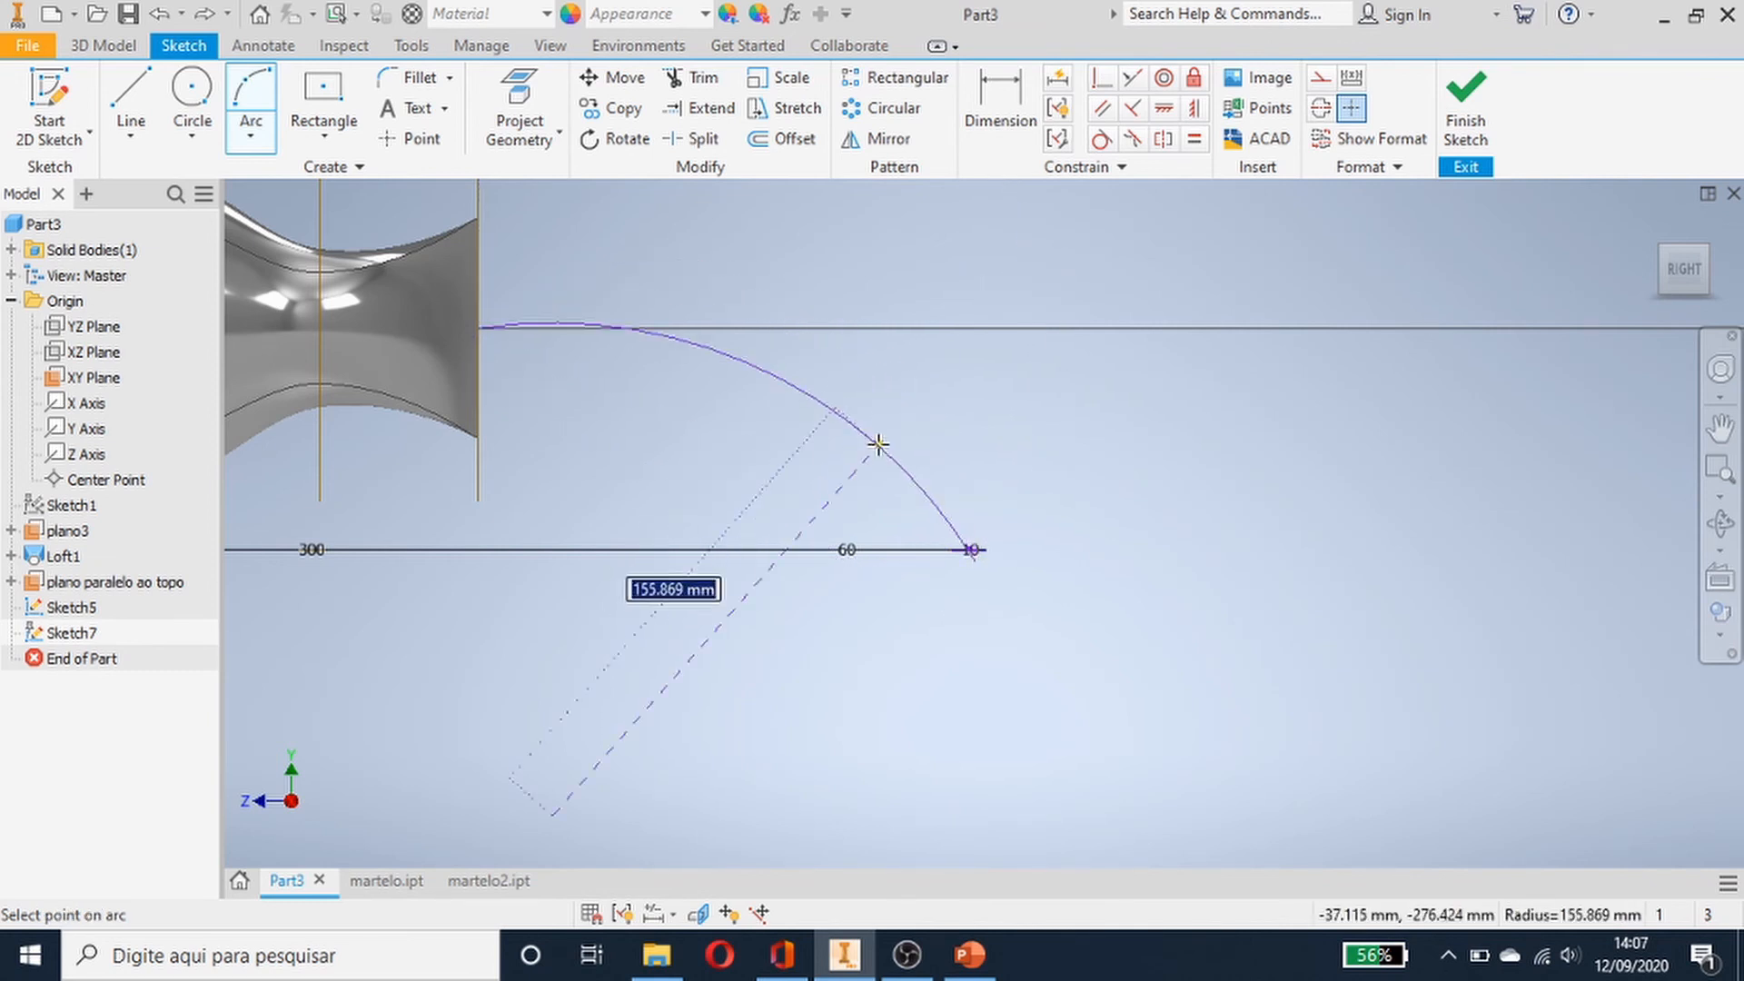
left_click(813, 415)
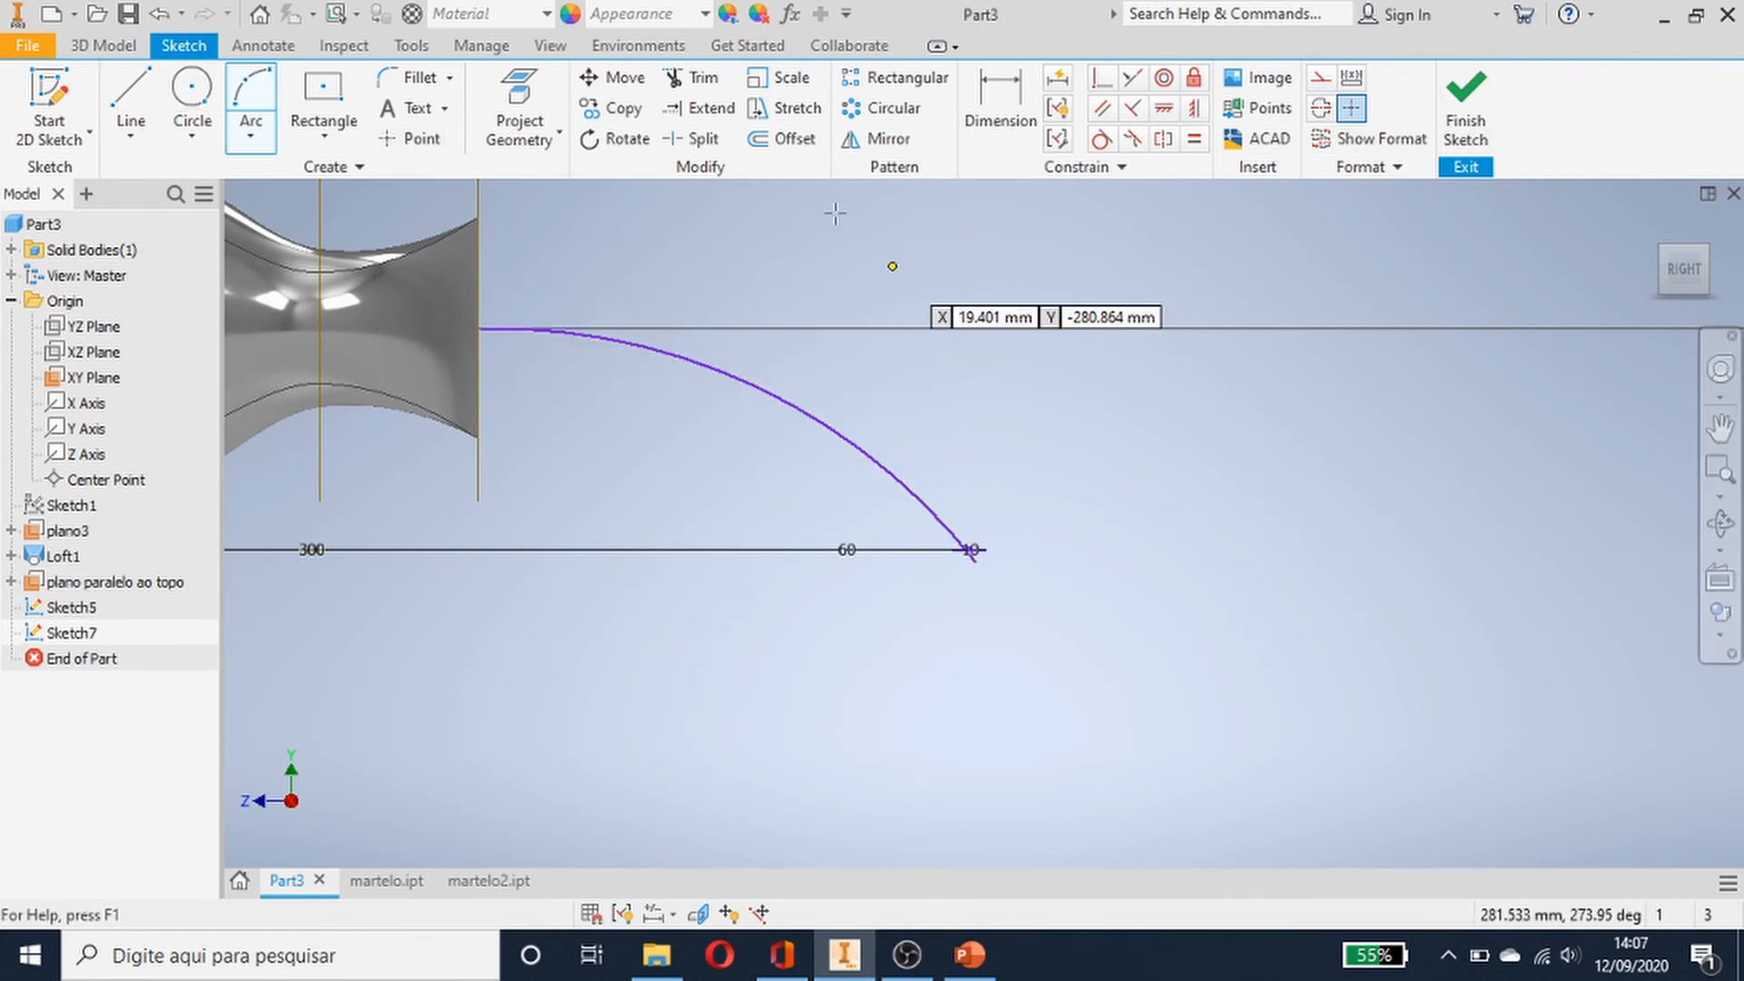
scroll(440, 316, "down", 2)
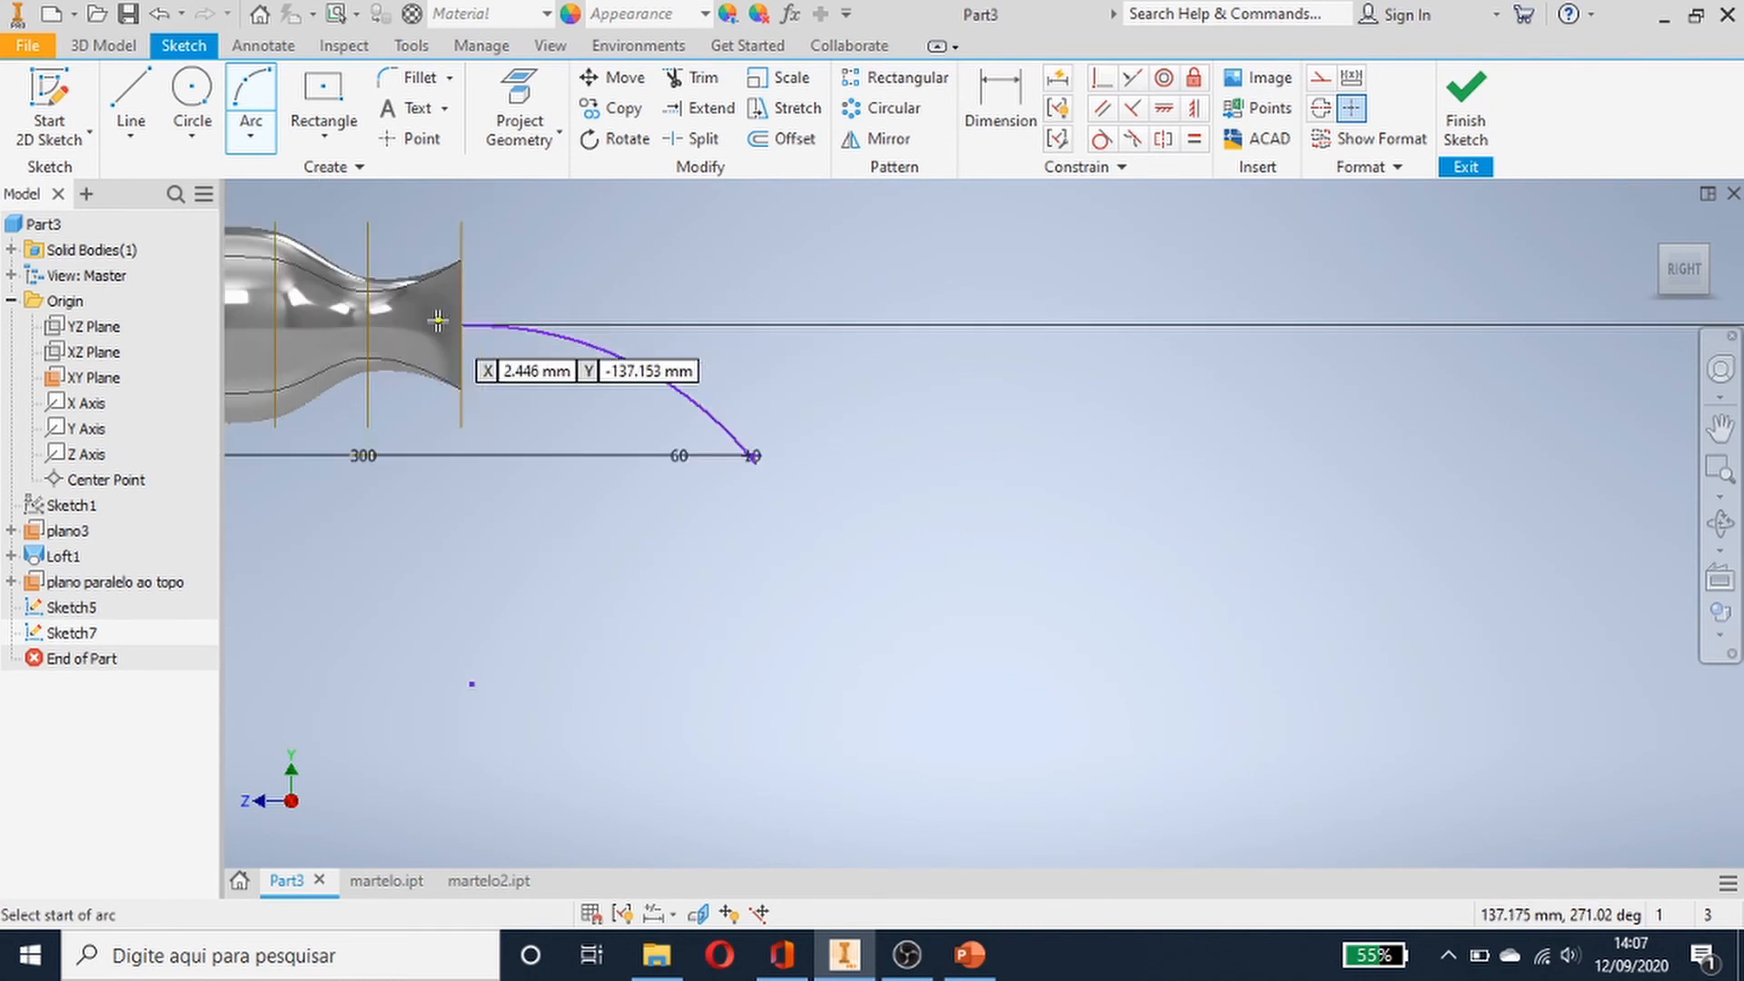
scroll(438, 320, "up", 5)
scroll(439, 319, "up", 1)
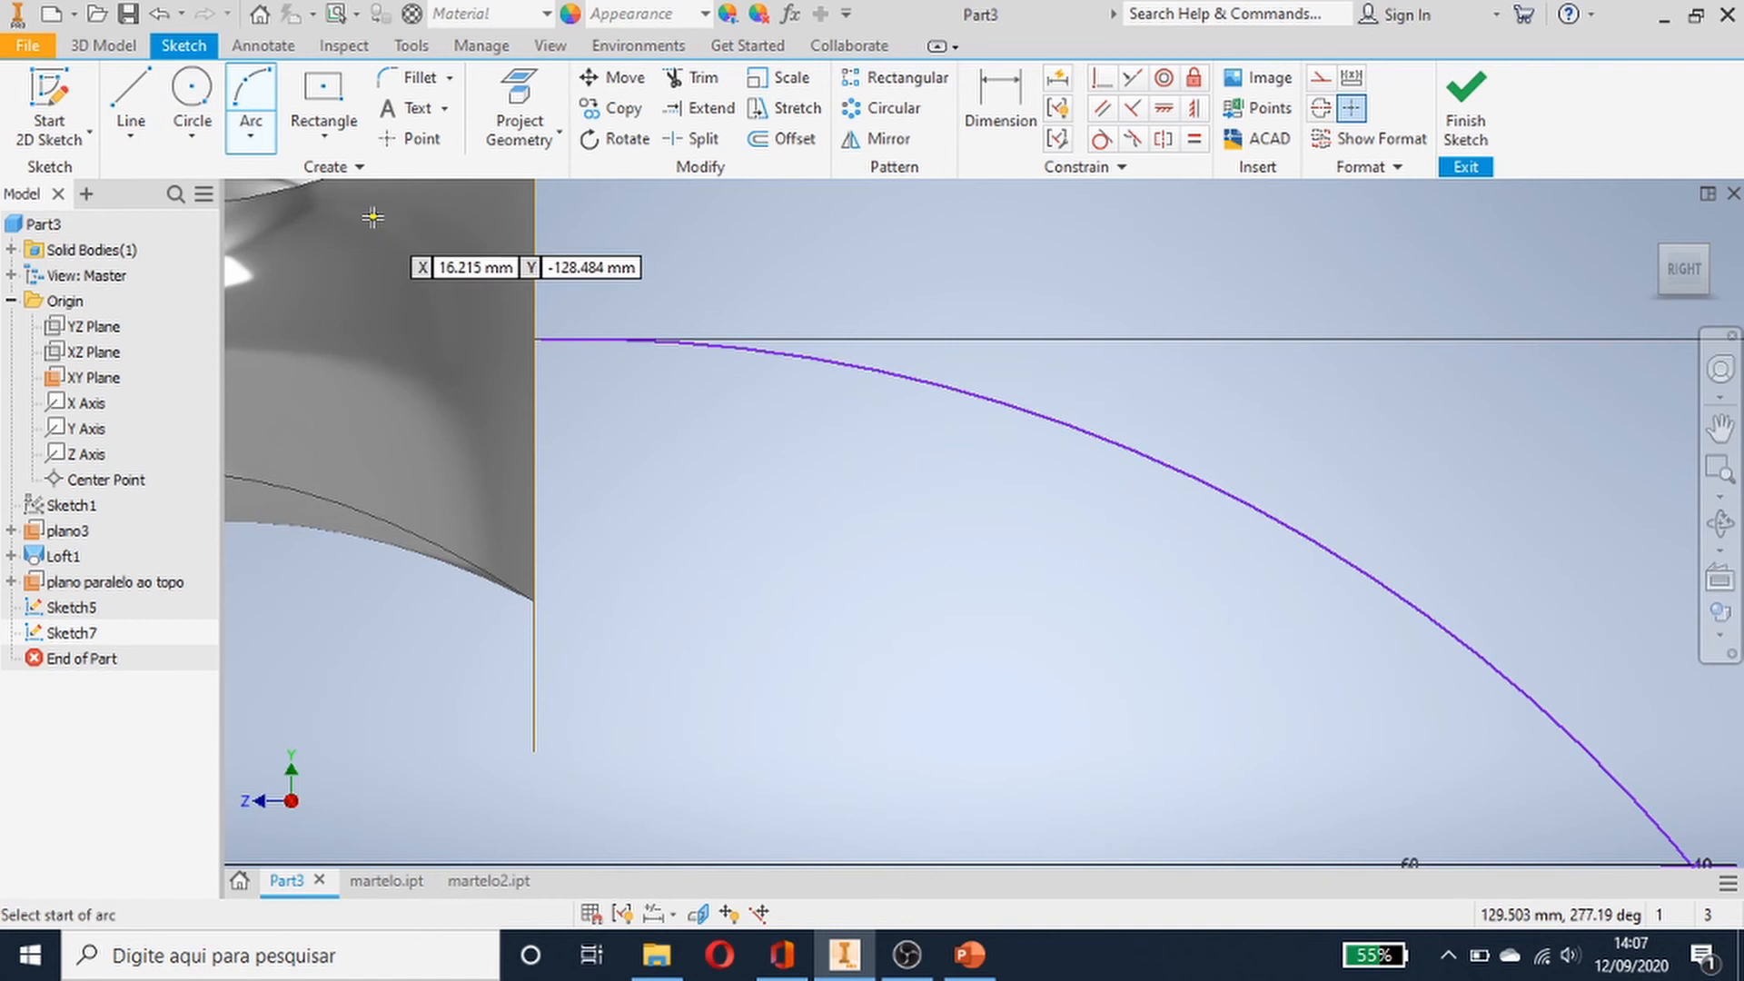
key("Escape")
- Constrain the arc's start point coincident with the centre of the handle's end face
scroll(505, 343, "down", 2)
scroll(514, 352, "up", 3)
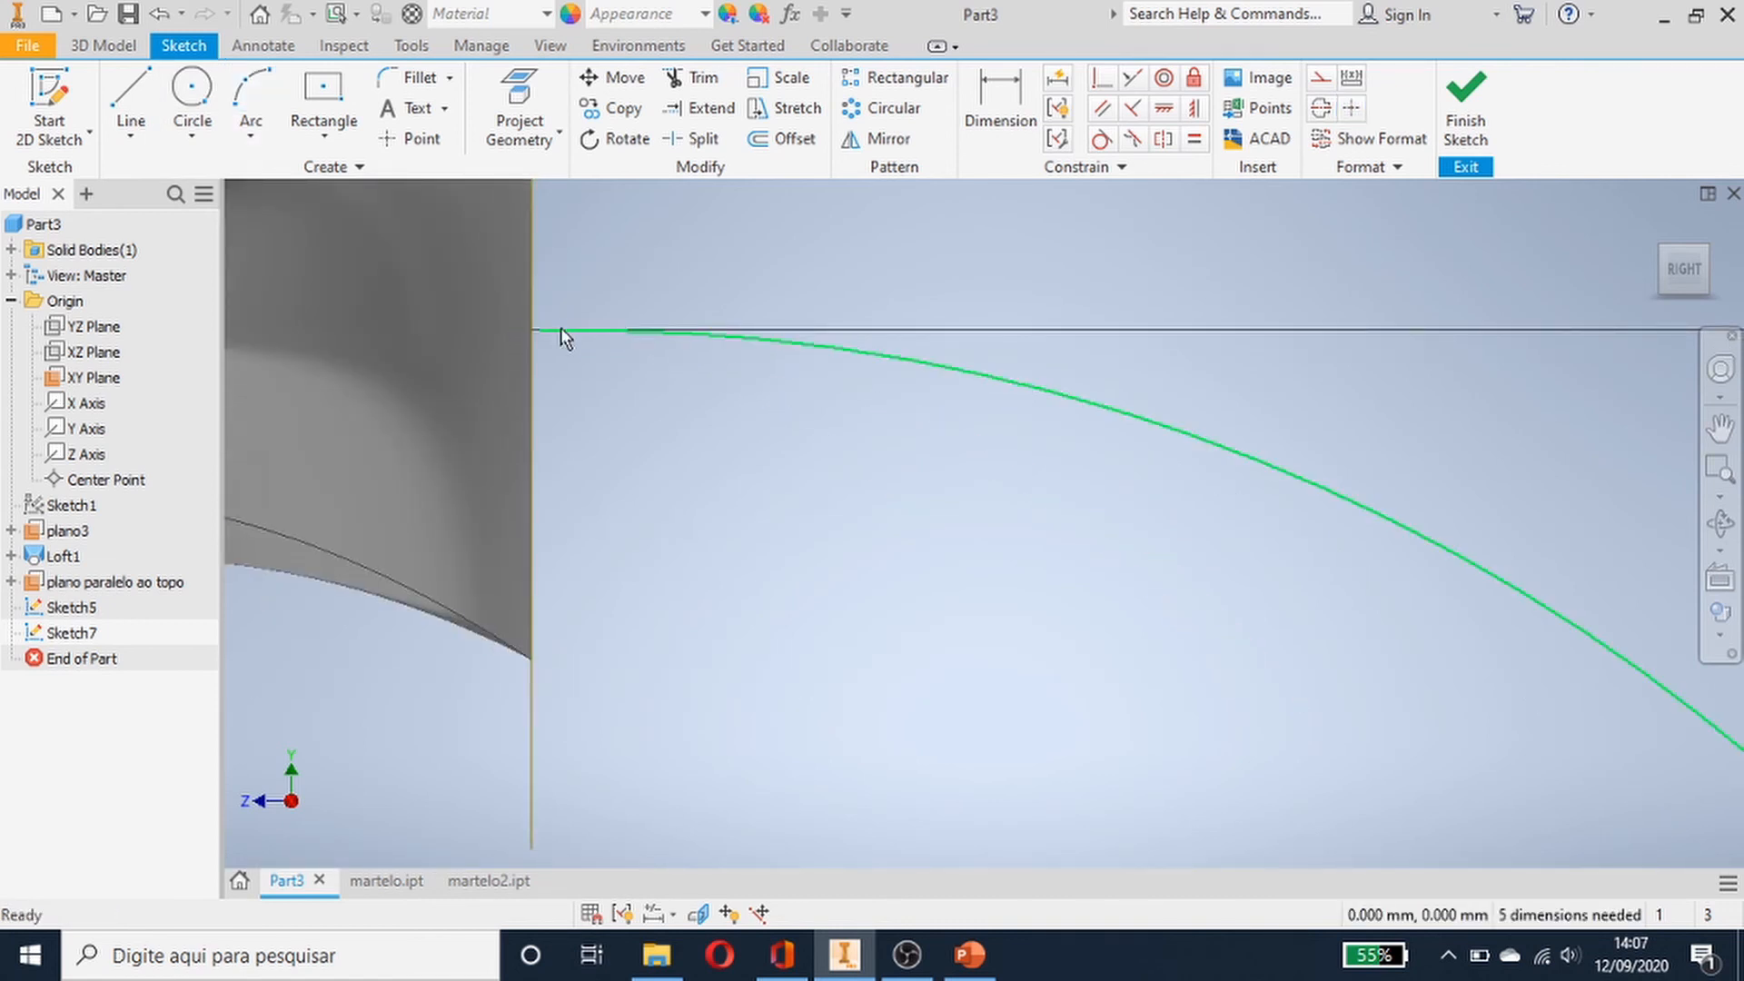
left_click(545, 331)
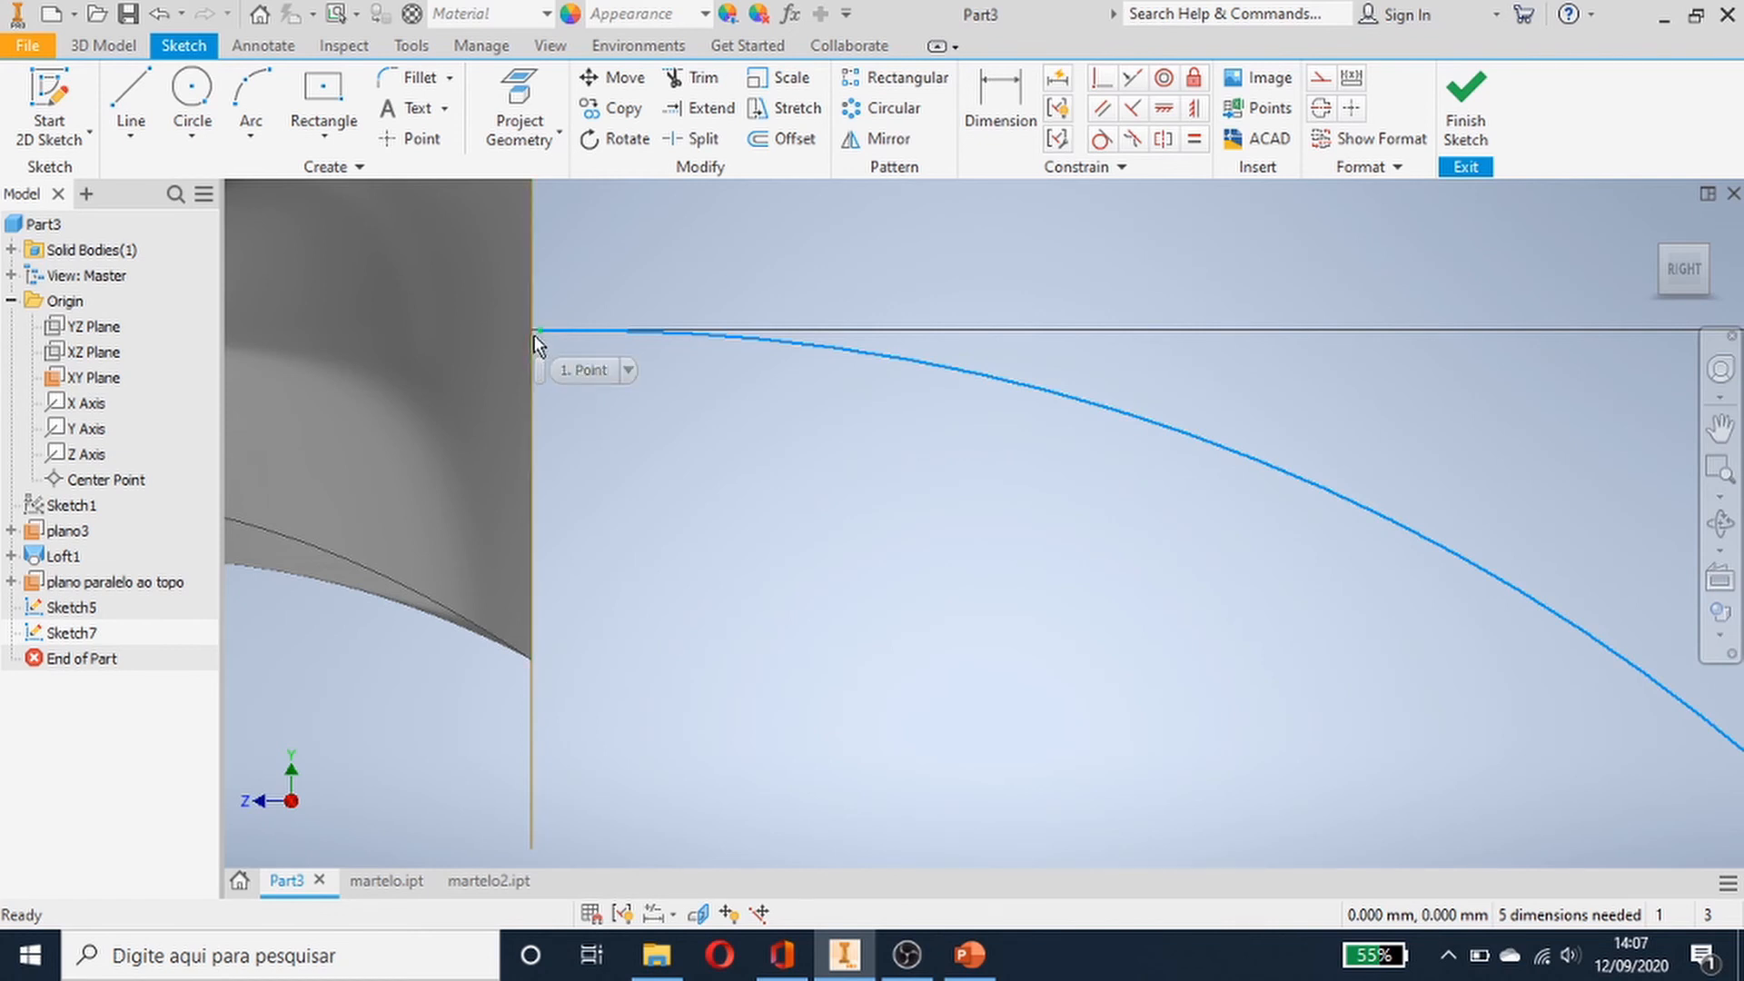
scroll(536, 335, "down", 4)
scroll(536, 335, "up", 5)
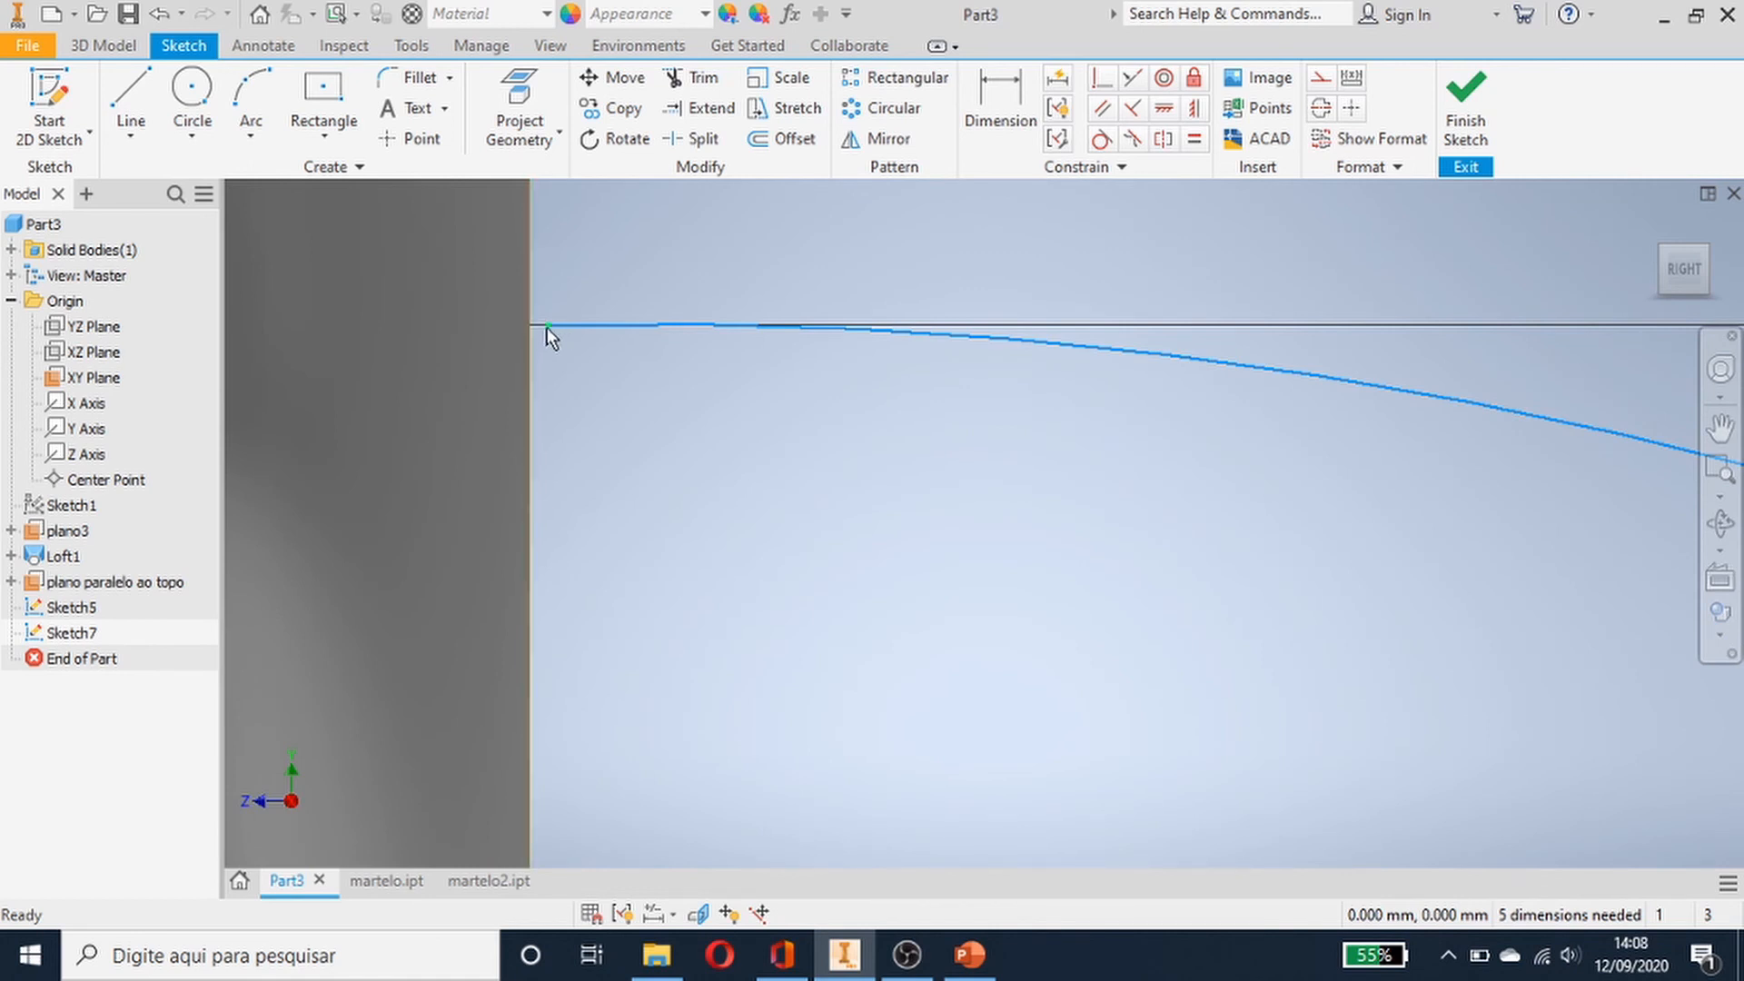
left_click(547, 327)
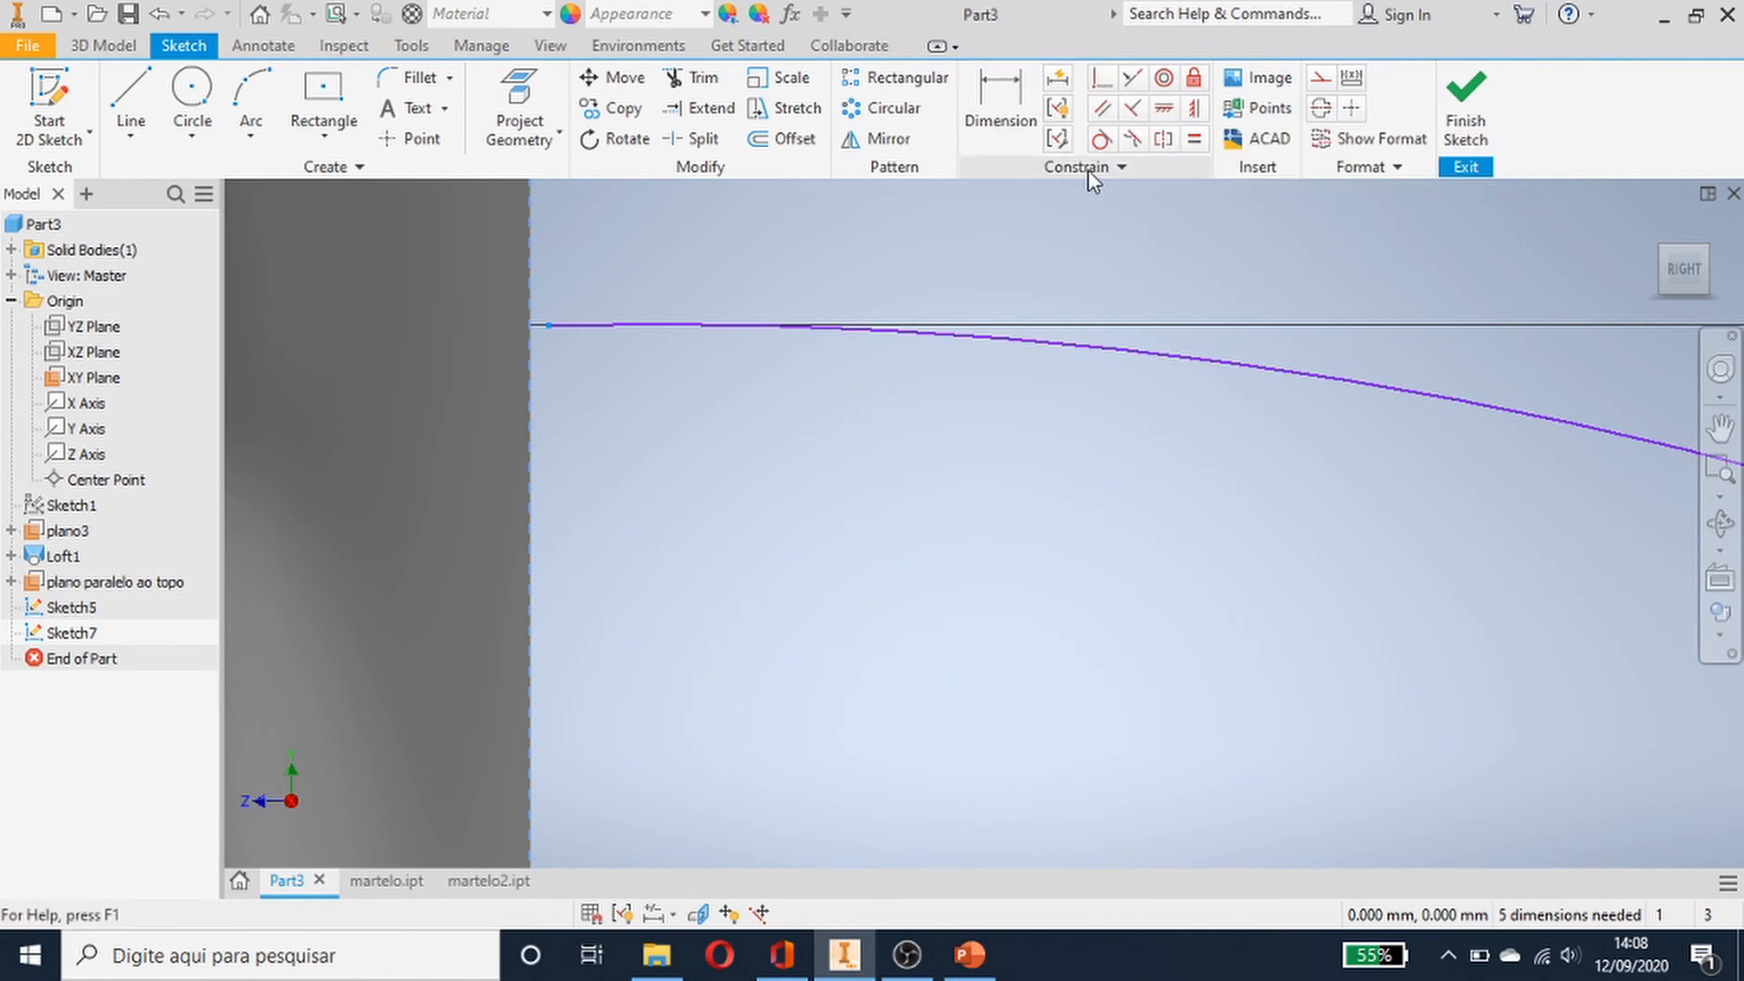
left_click(548, 327)
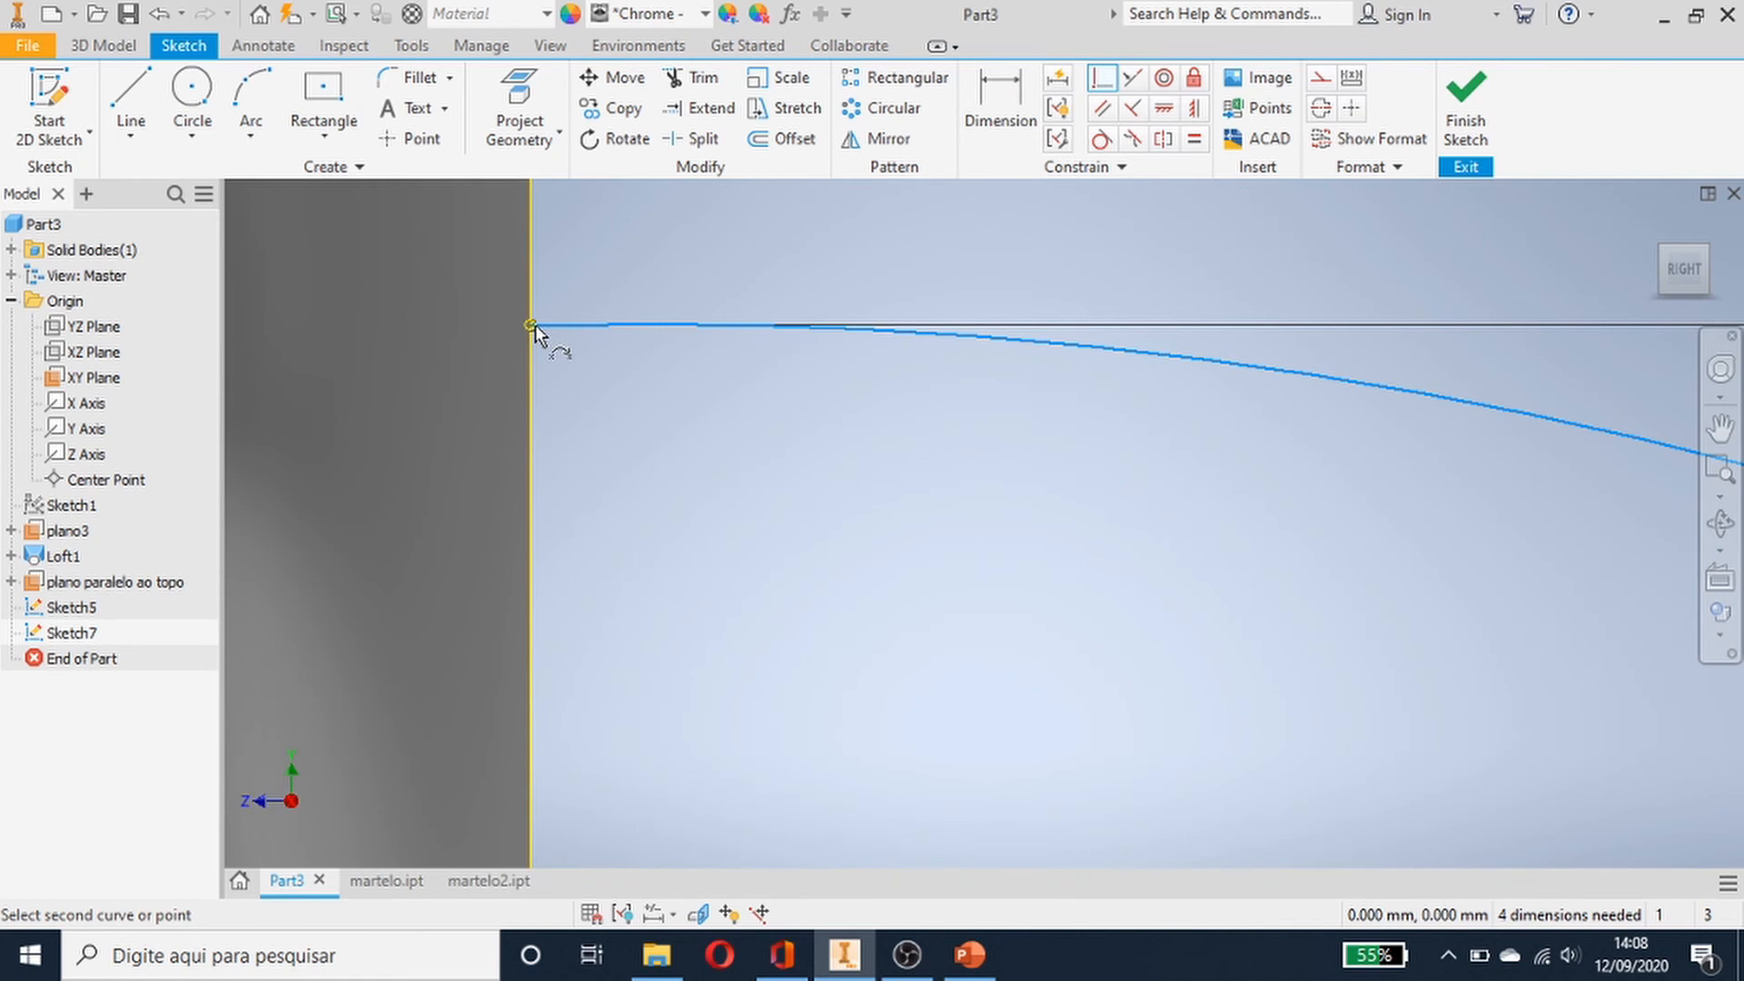
scroll(1146, 635, "up", 3)
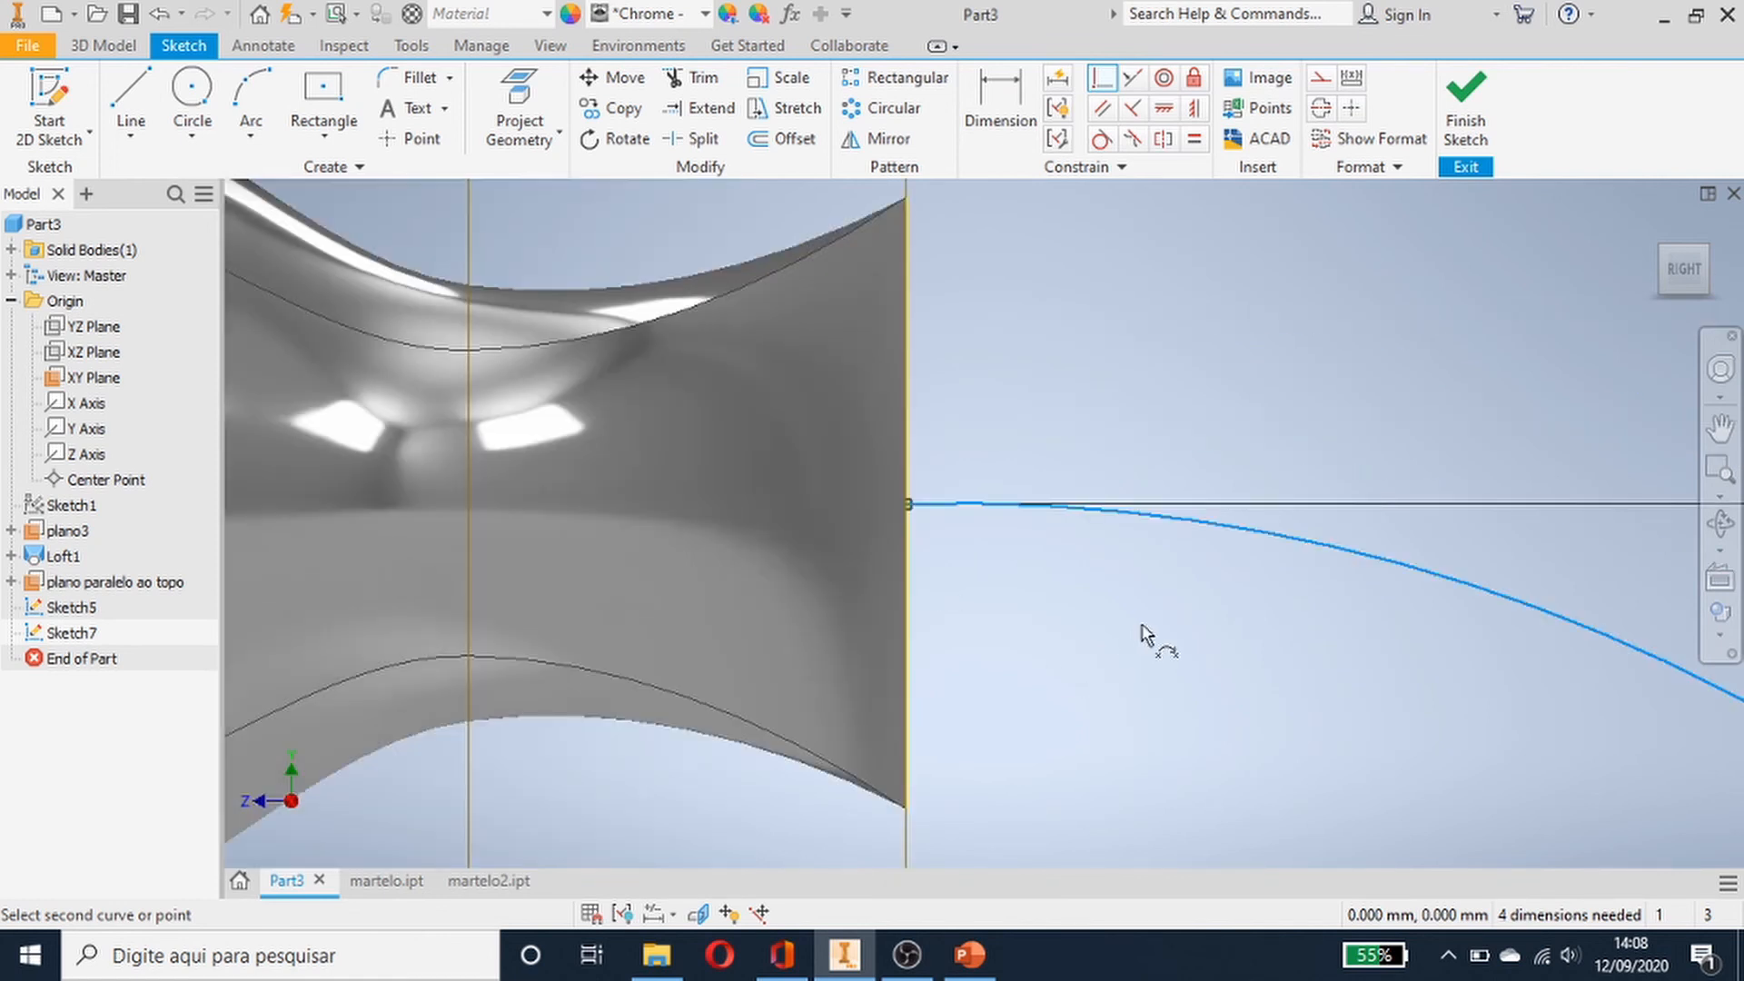
mouse_move(1146, 635)
middle_mouse_down()
mouse_move(1145, 615)
mouse_move(432, 323)
mouse_move(336, 191)
middle_mouse_up()
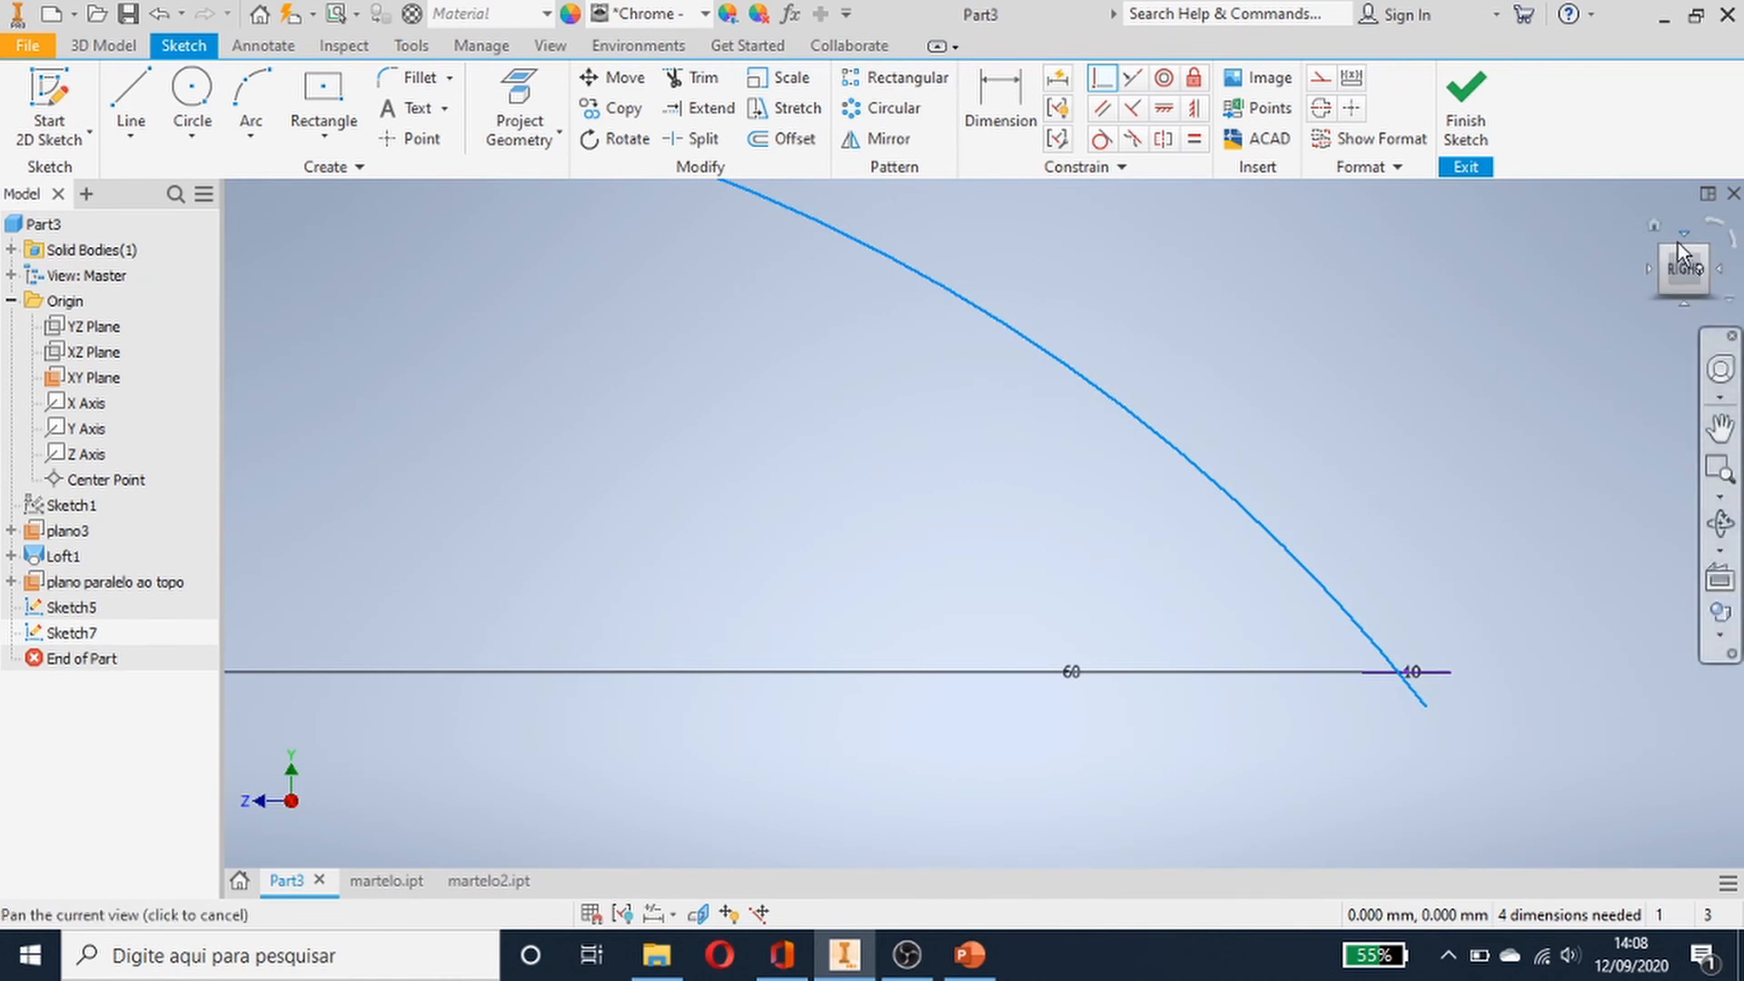
left_click(1655, 227)
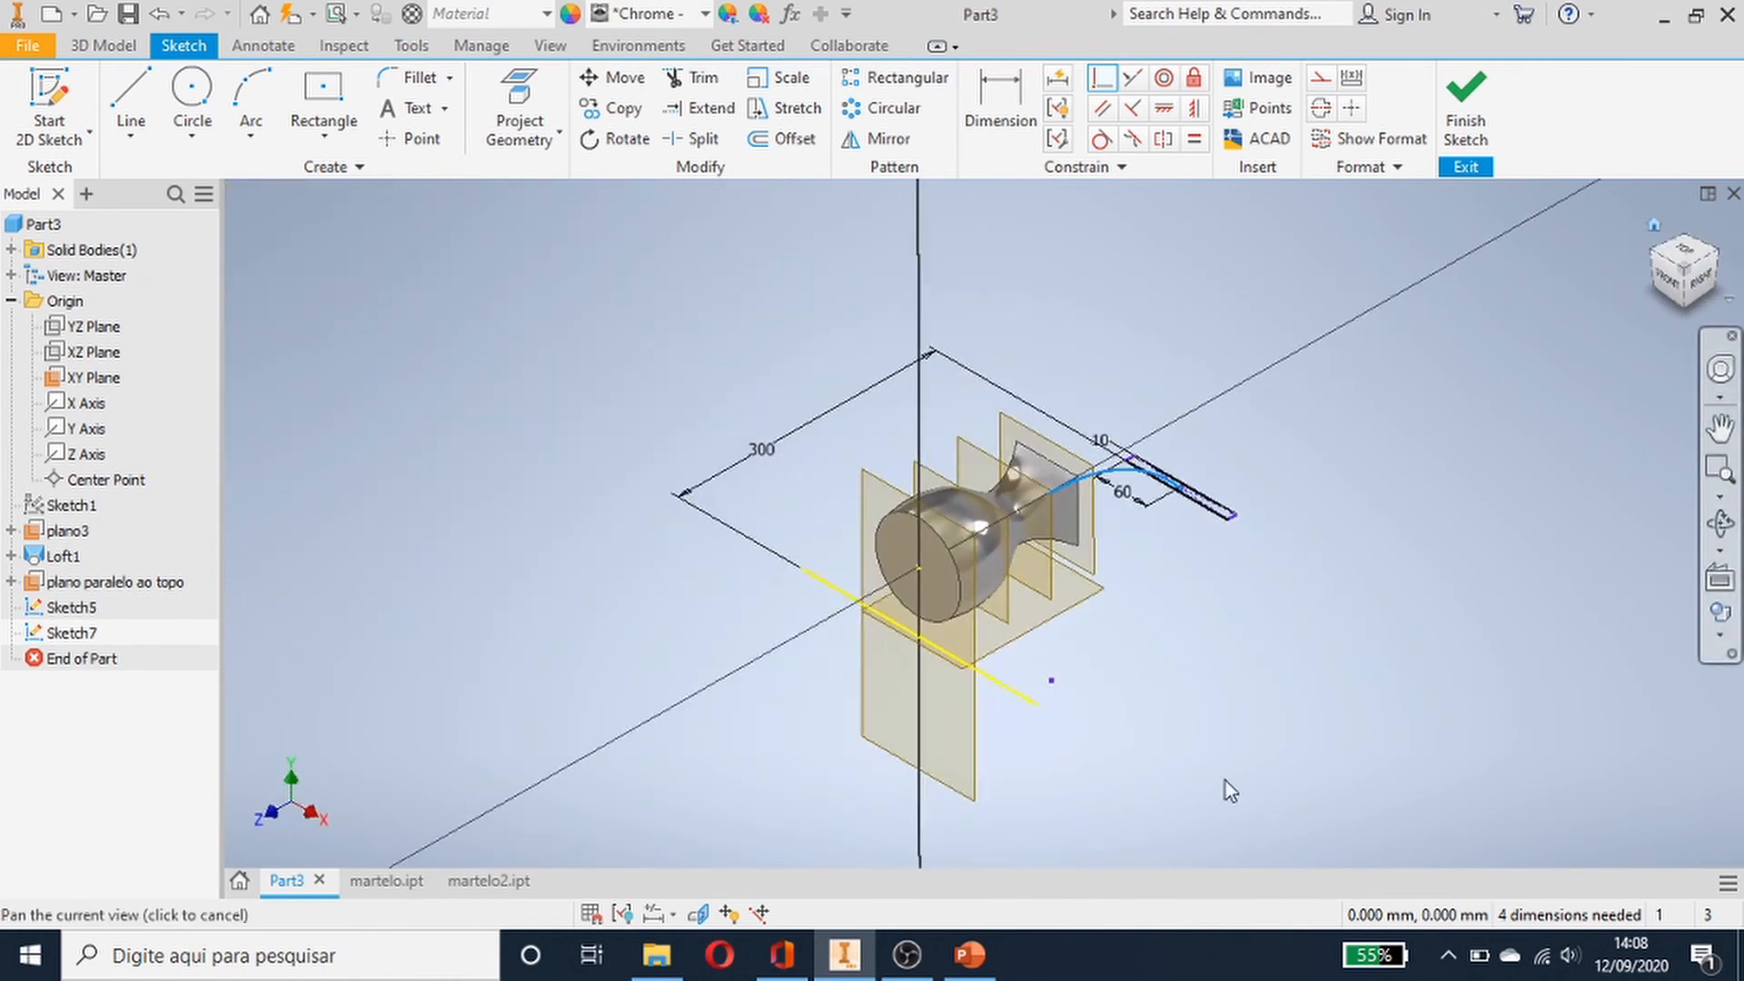
- Try to constrain the arc's end point coincident with the end of the 10 mm line
scroll(1224, 782, "up", 3)
scroll(1144, 554, "down", 8)
scroll(1160, 767, "down", 5)
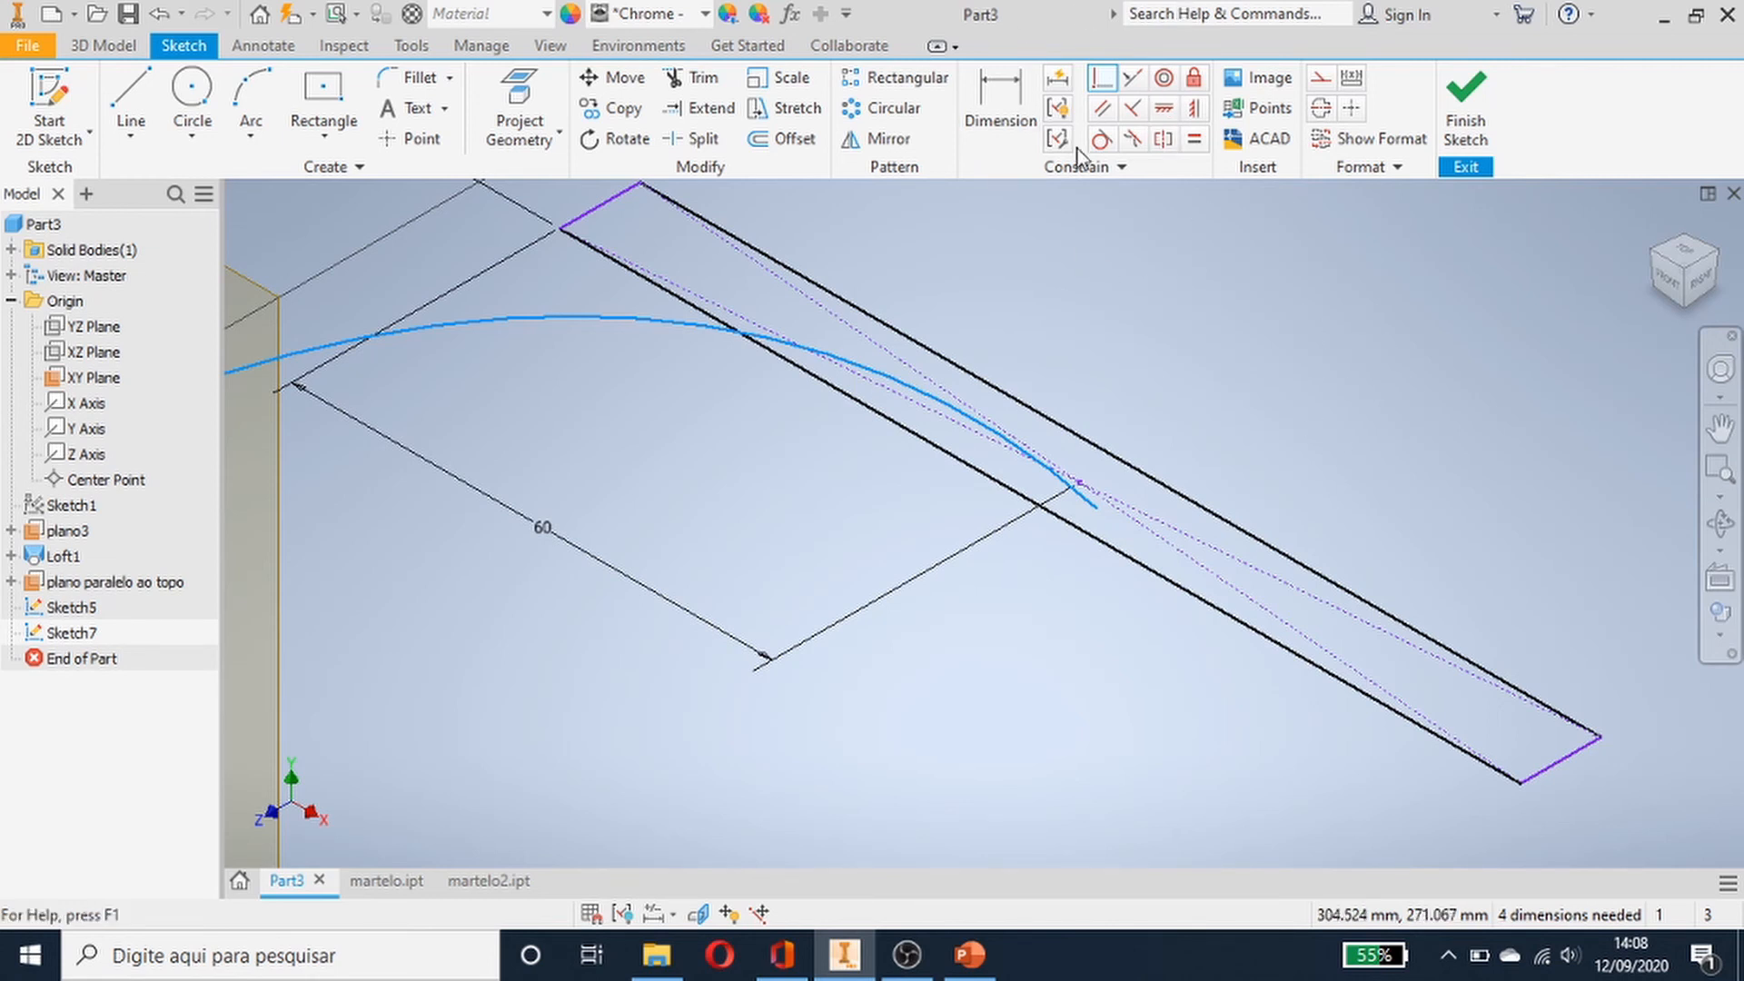
left_click(1097, 71)
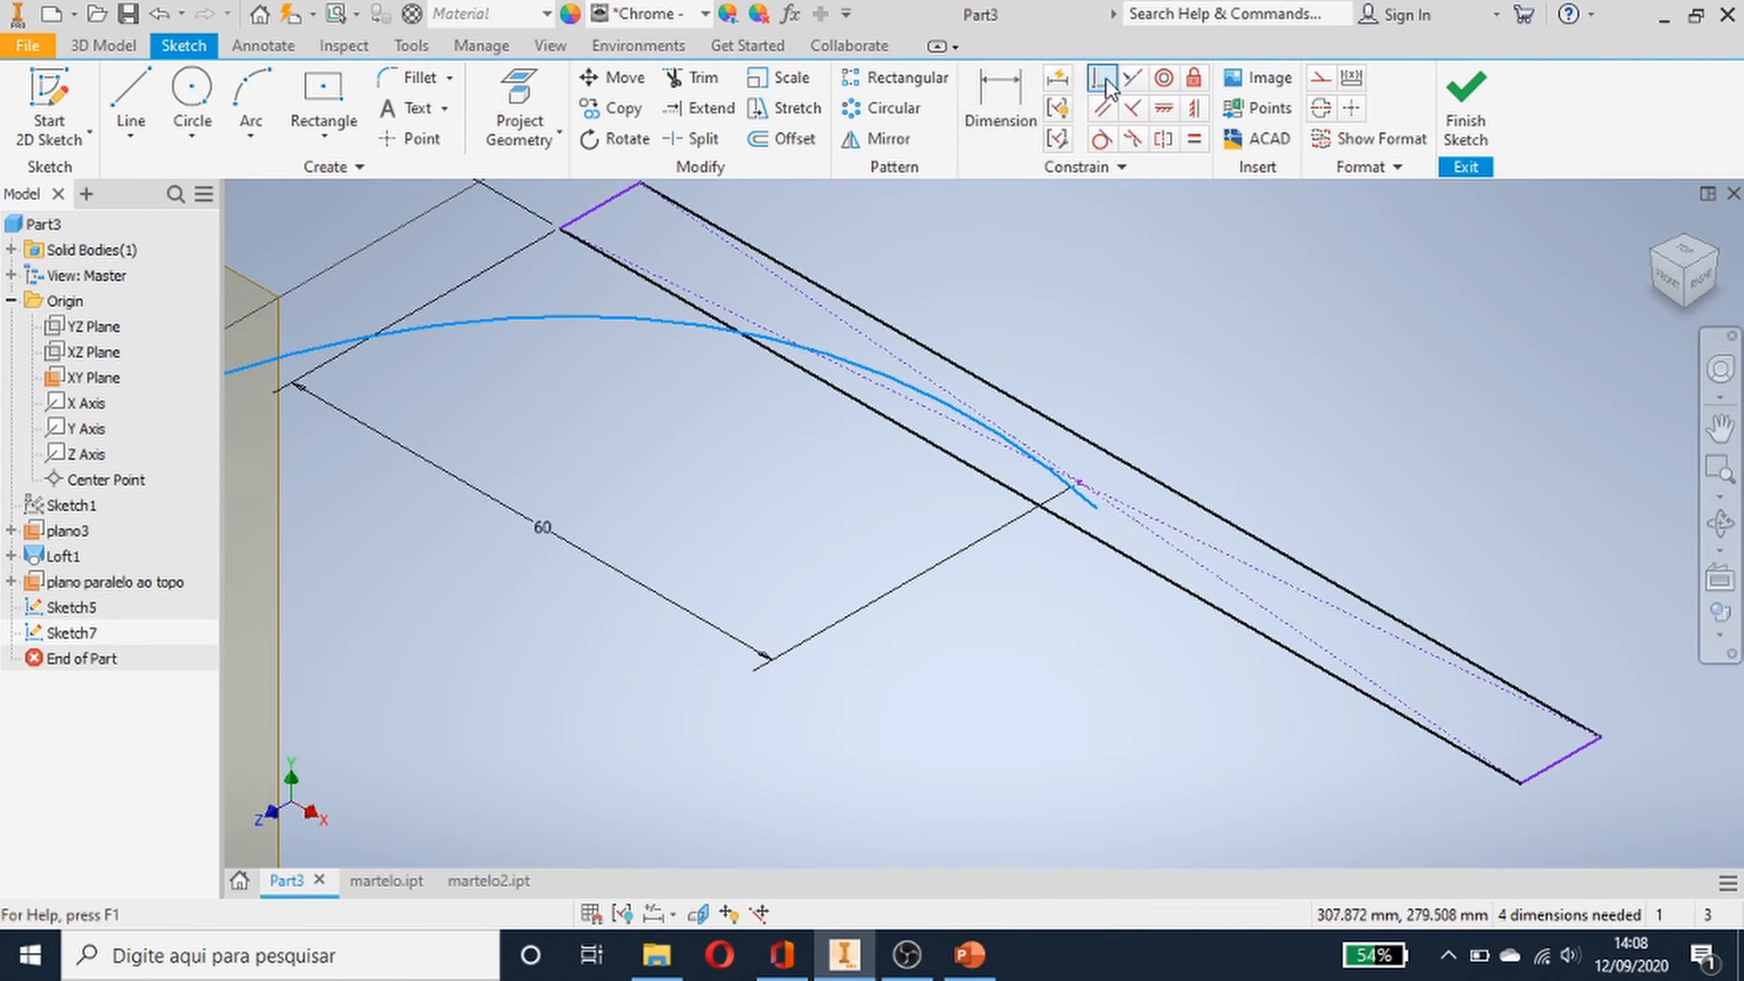
left_click(1092, 506)
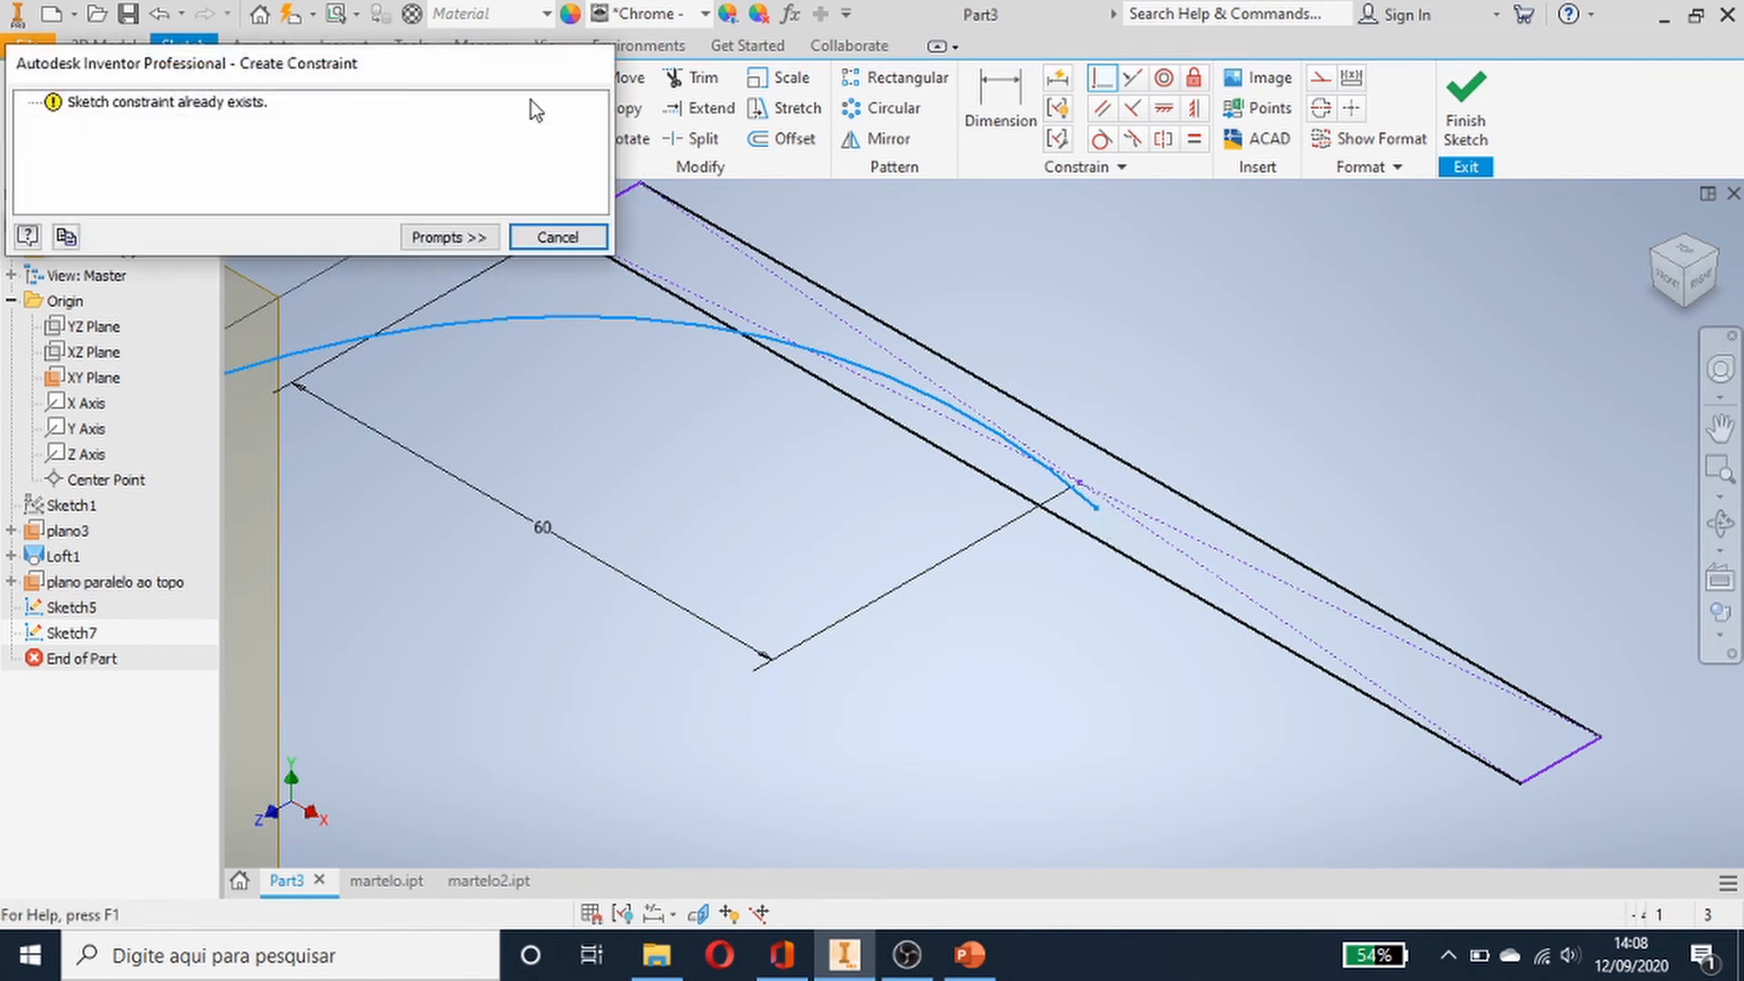
left_click(557, 236)
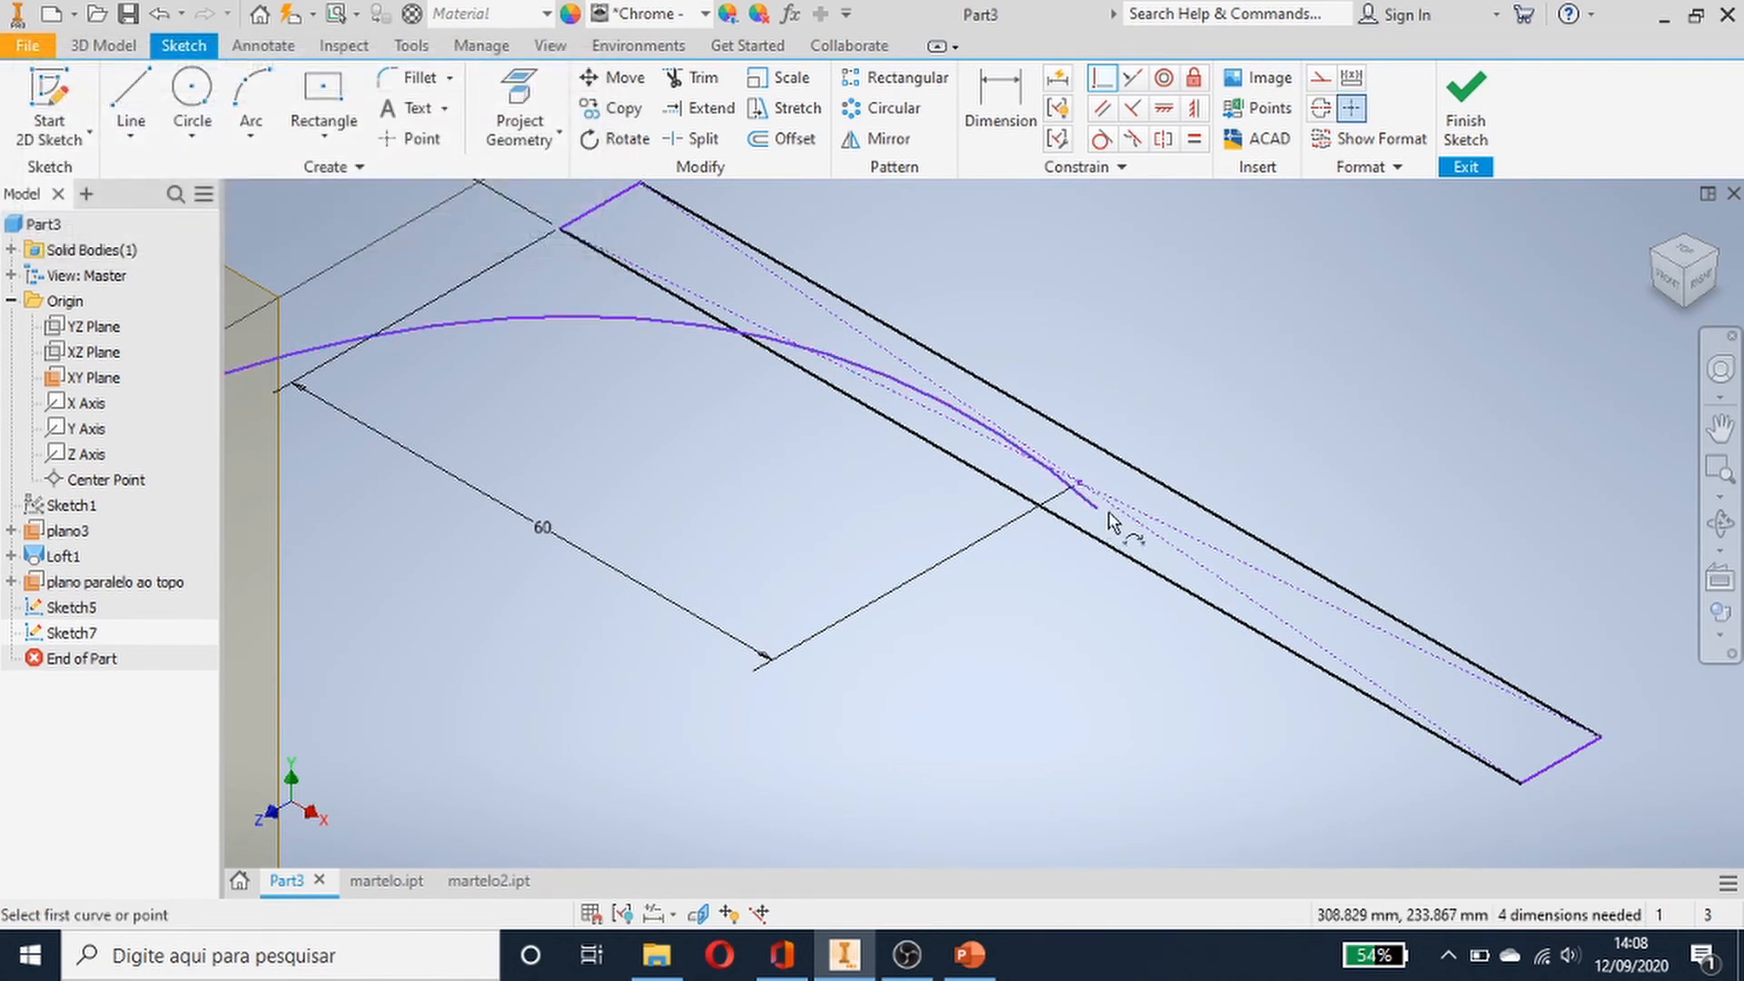
key("Escape")
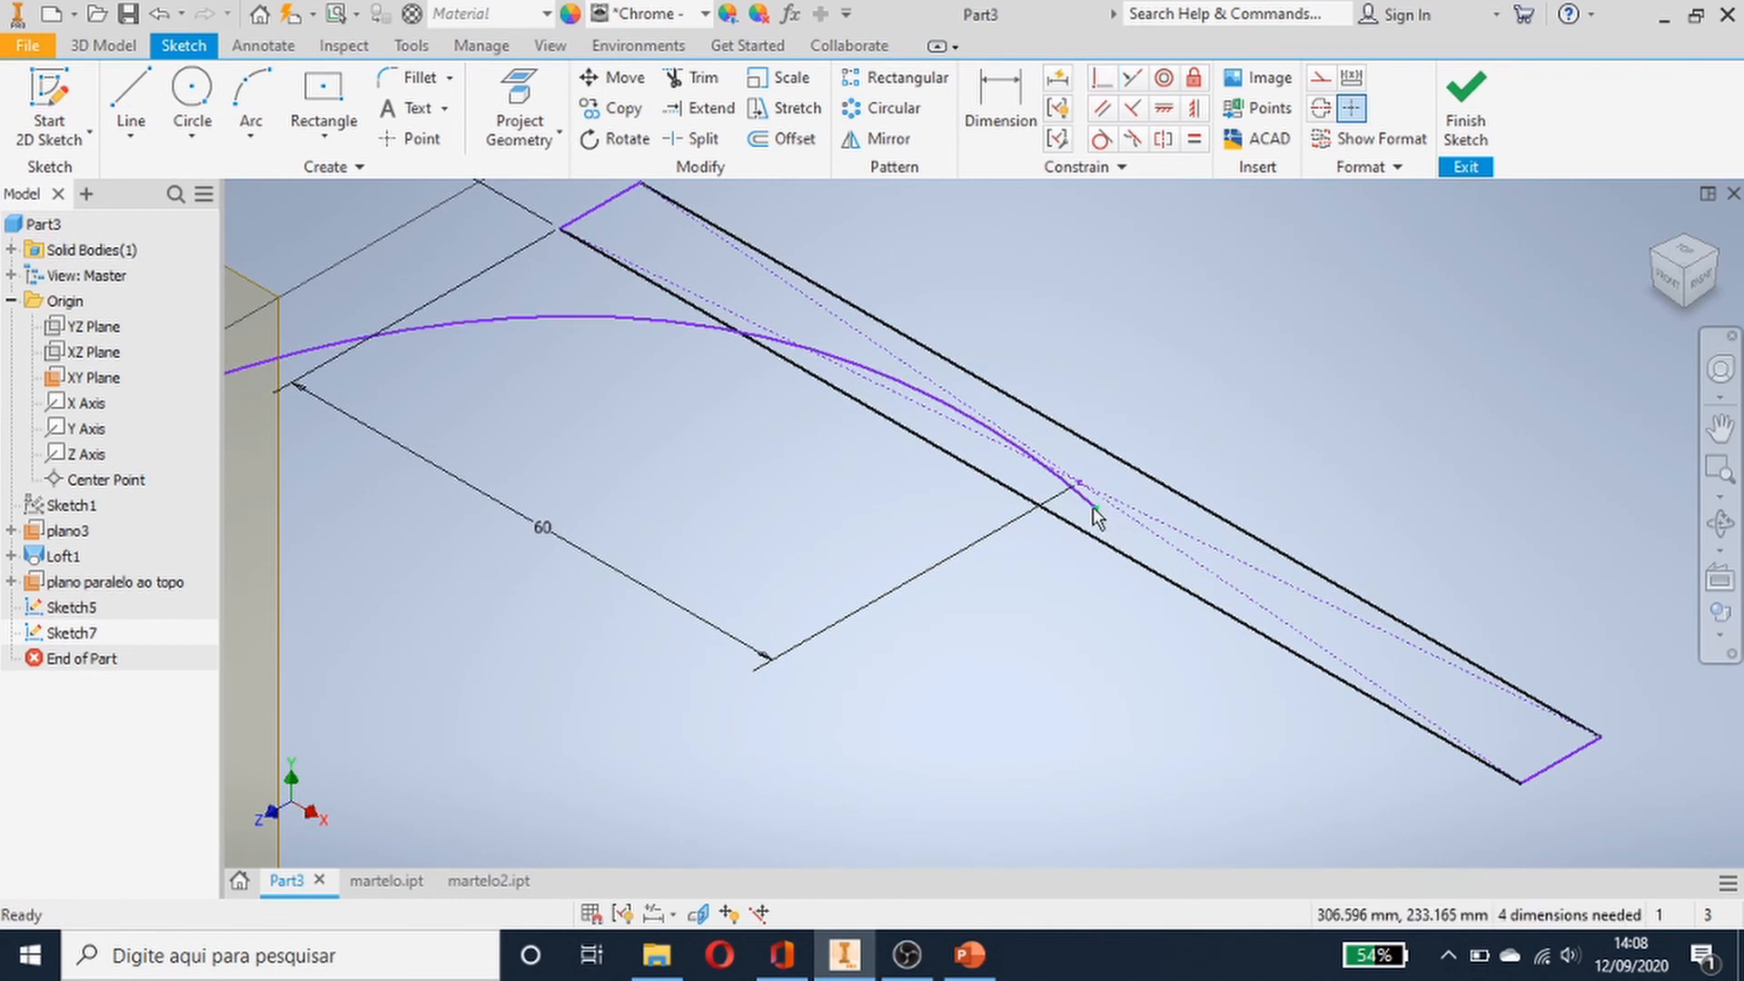
- Retry the coincident constraint between the arc's end point and the 10 mm line in the right view
left_click(1093, 507)
left_click(1081, 483)
left_click(1099, 86)
left_click(1090, 493)
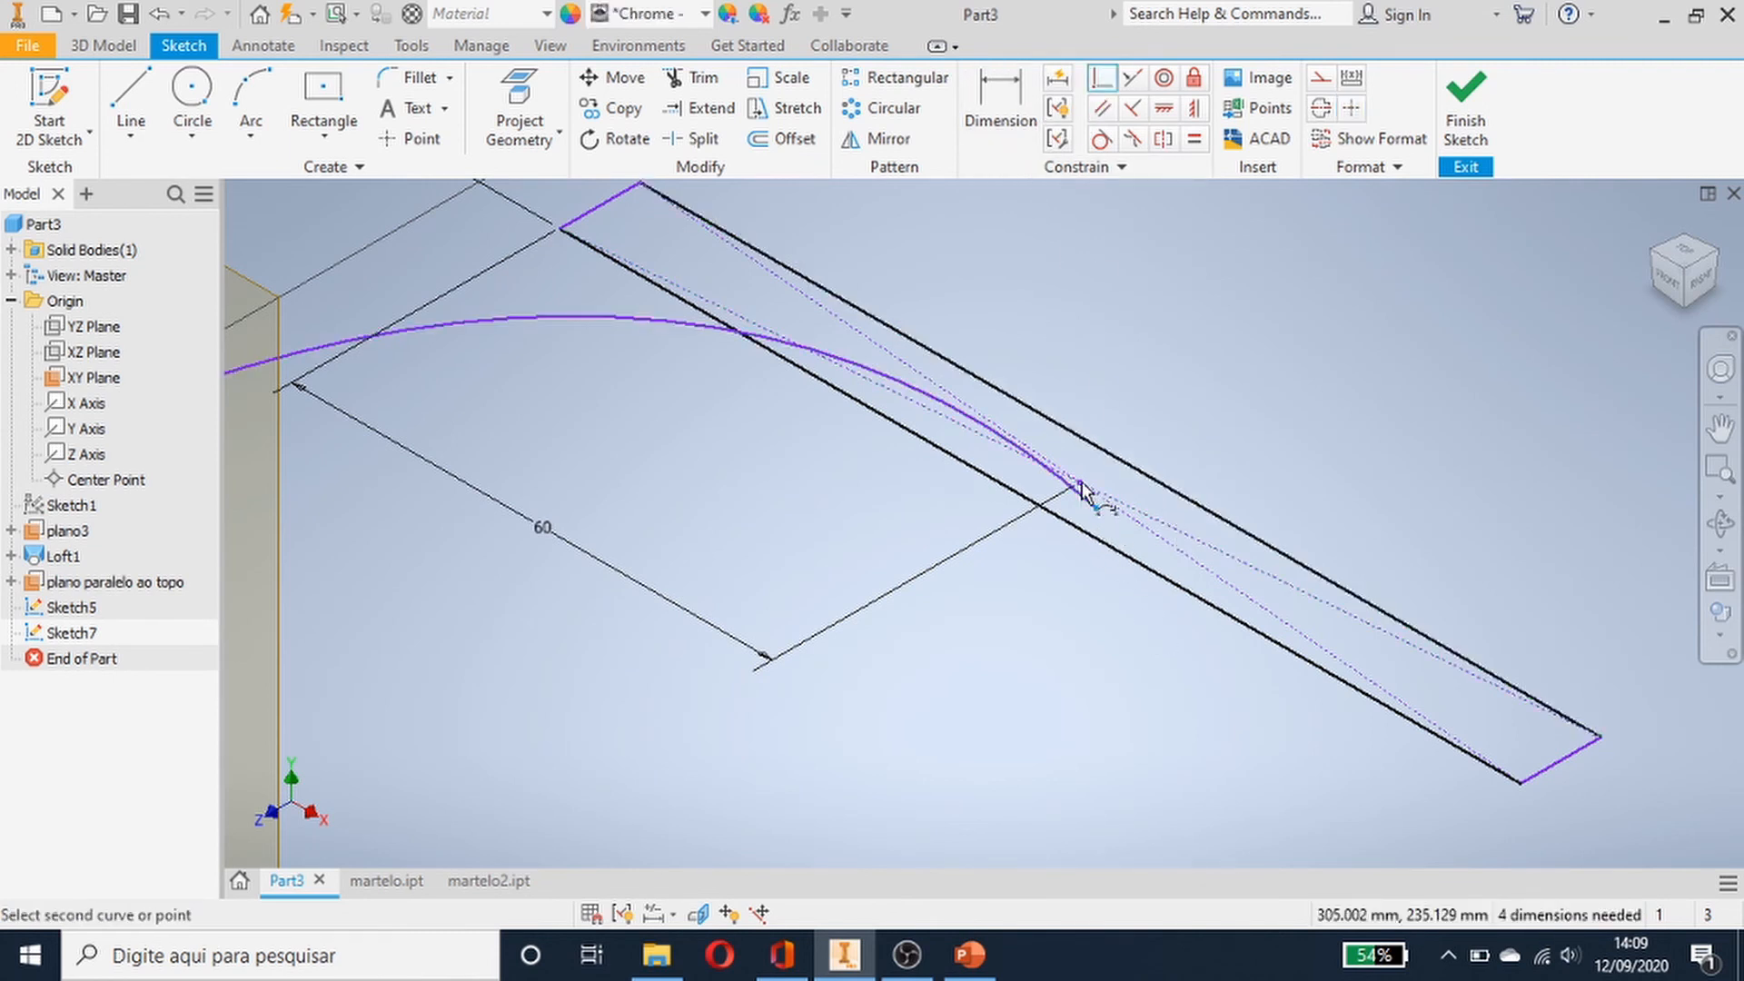
scroll(1081, 490, "up", 5)
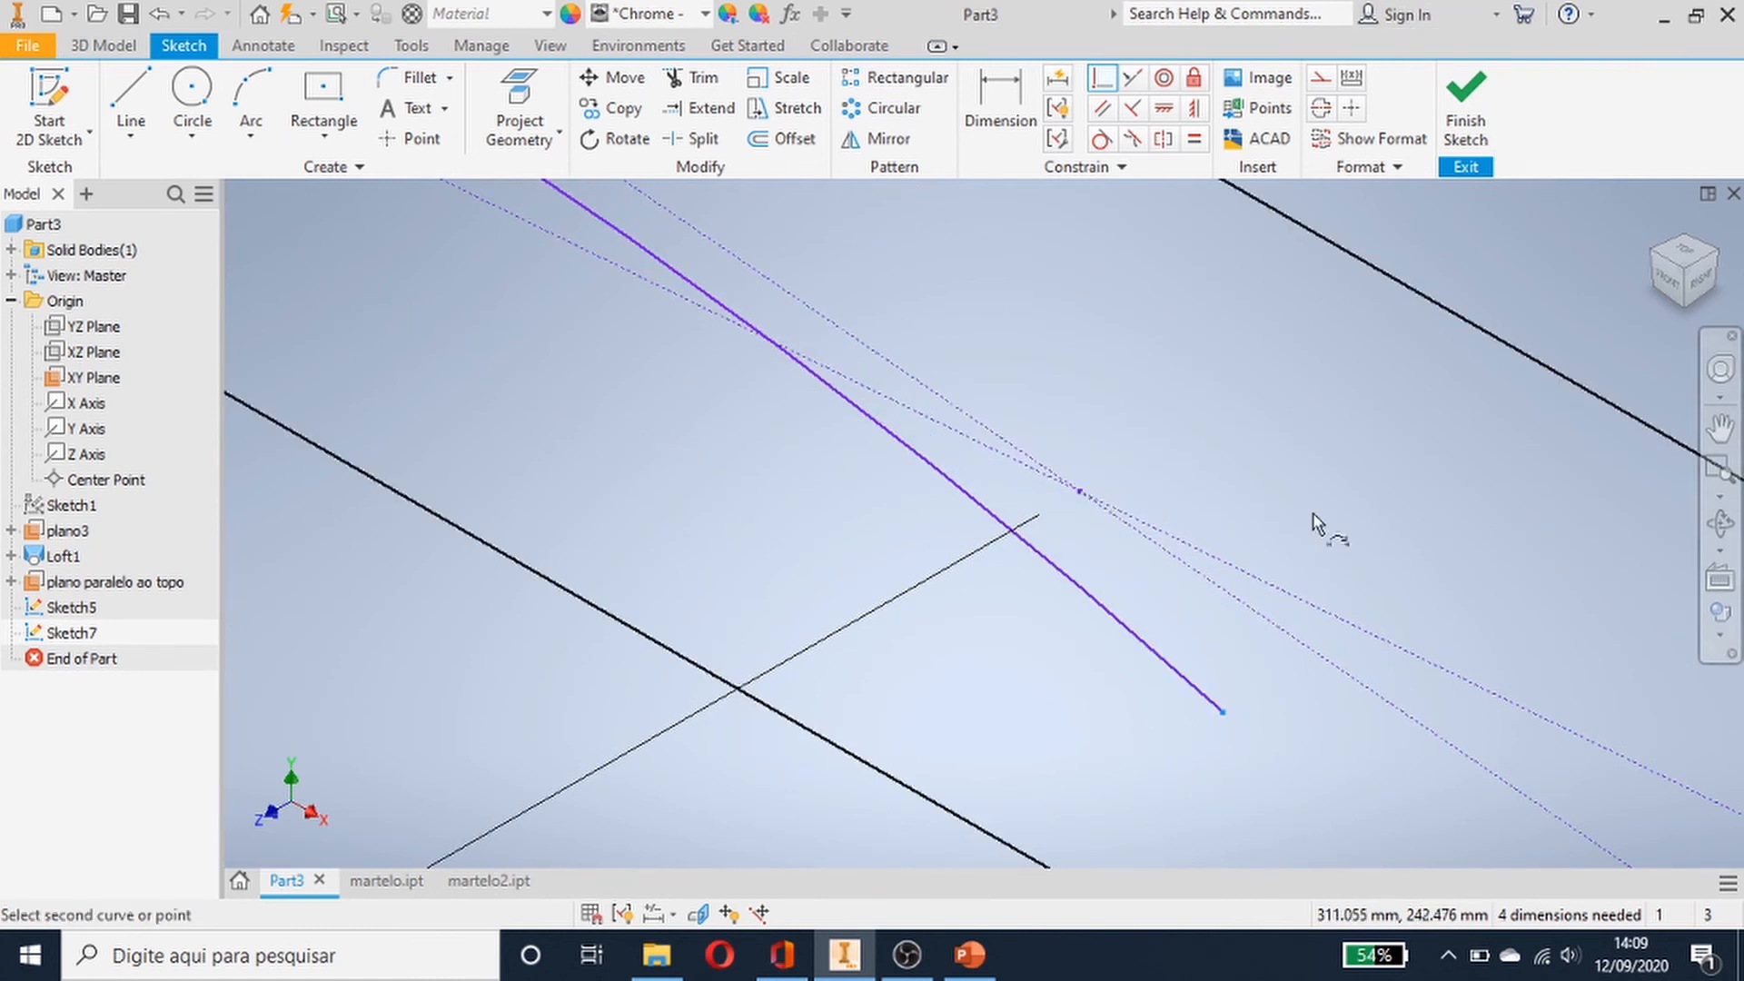
left_click(1706, 289)
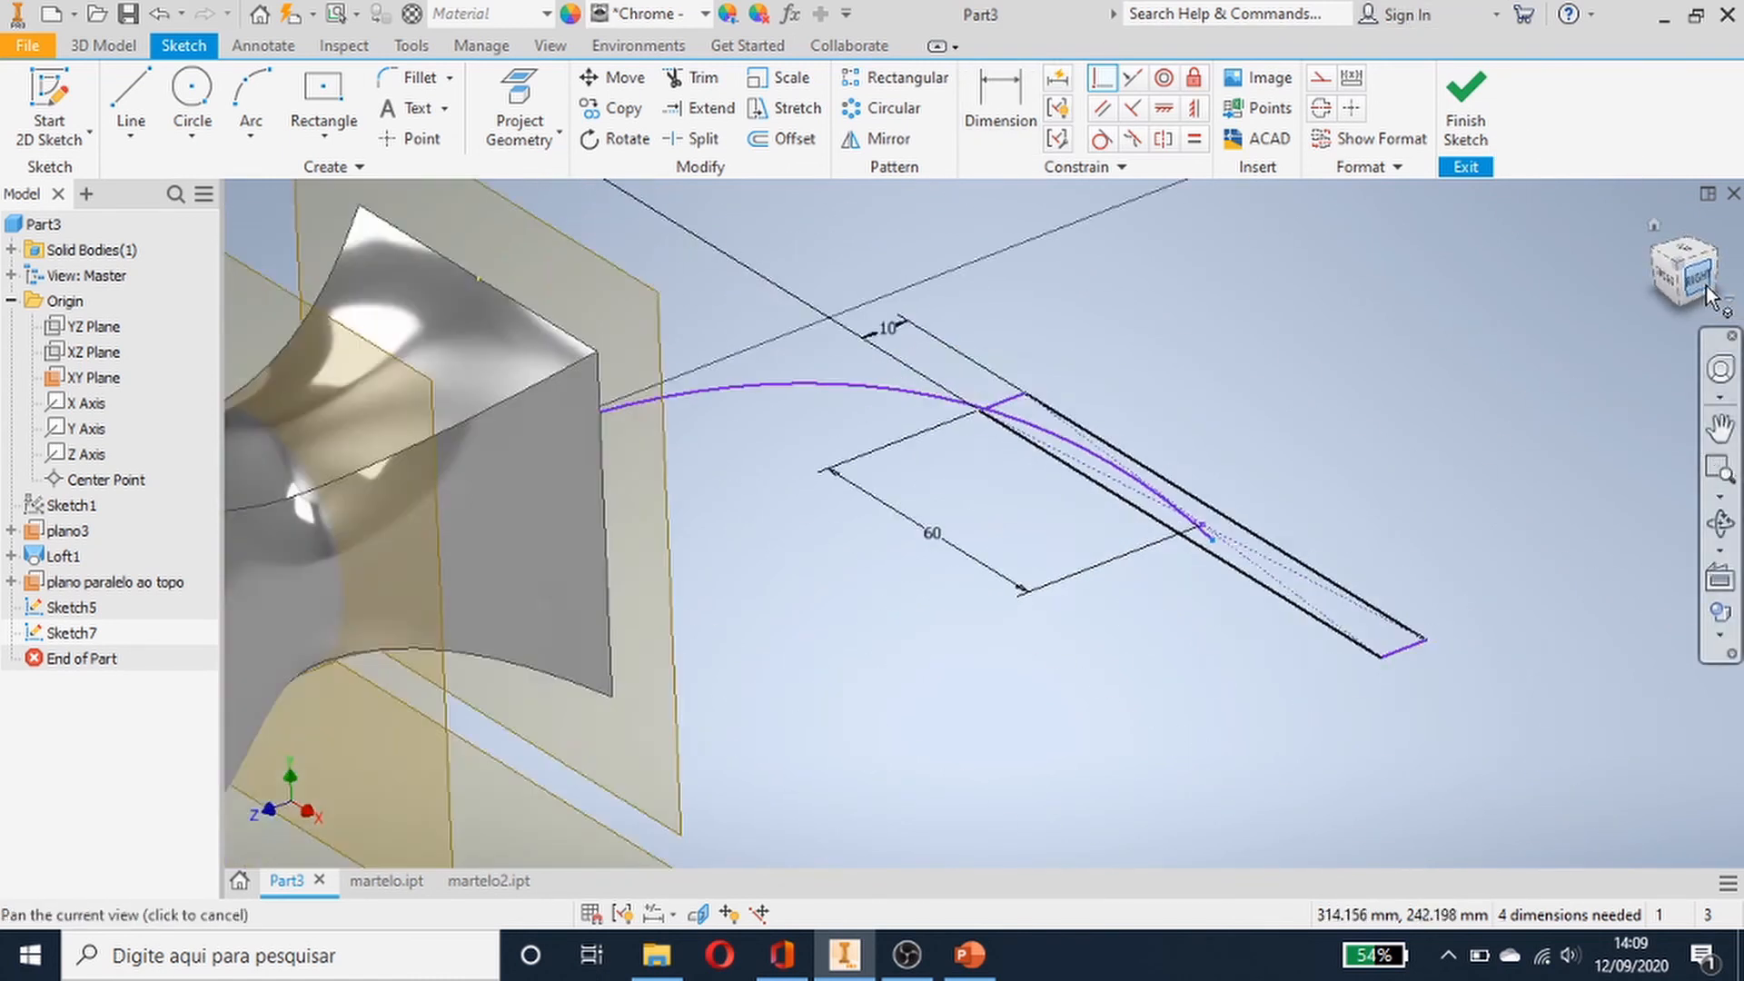
scroll(1231, 531, "up", 6)
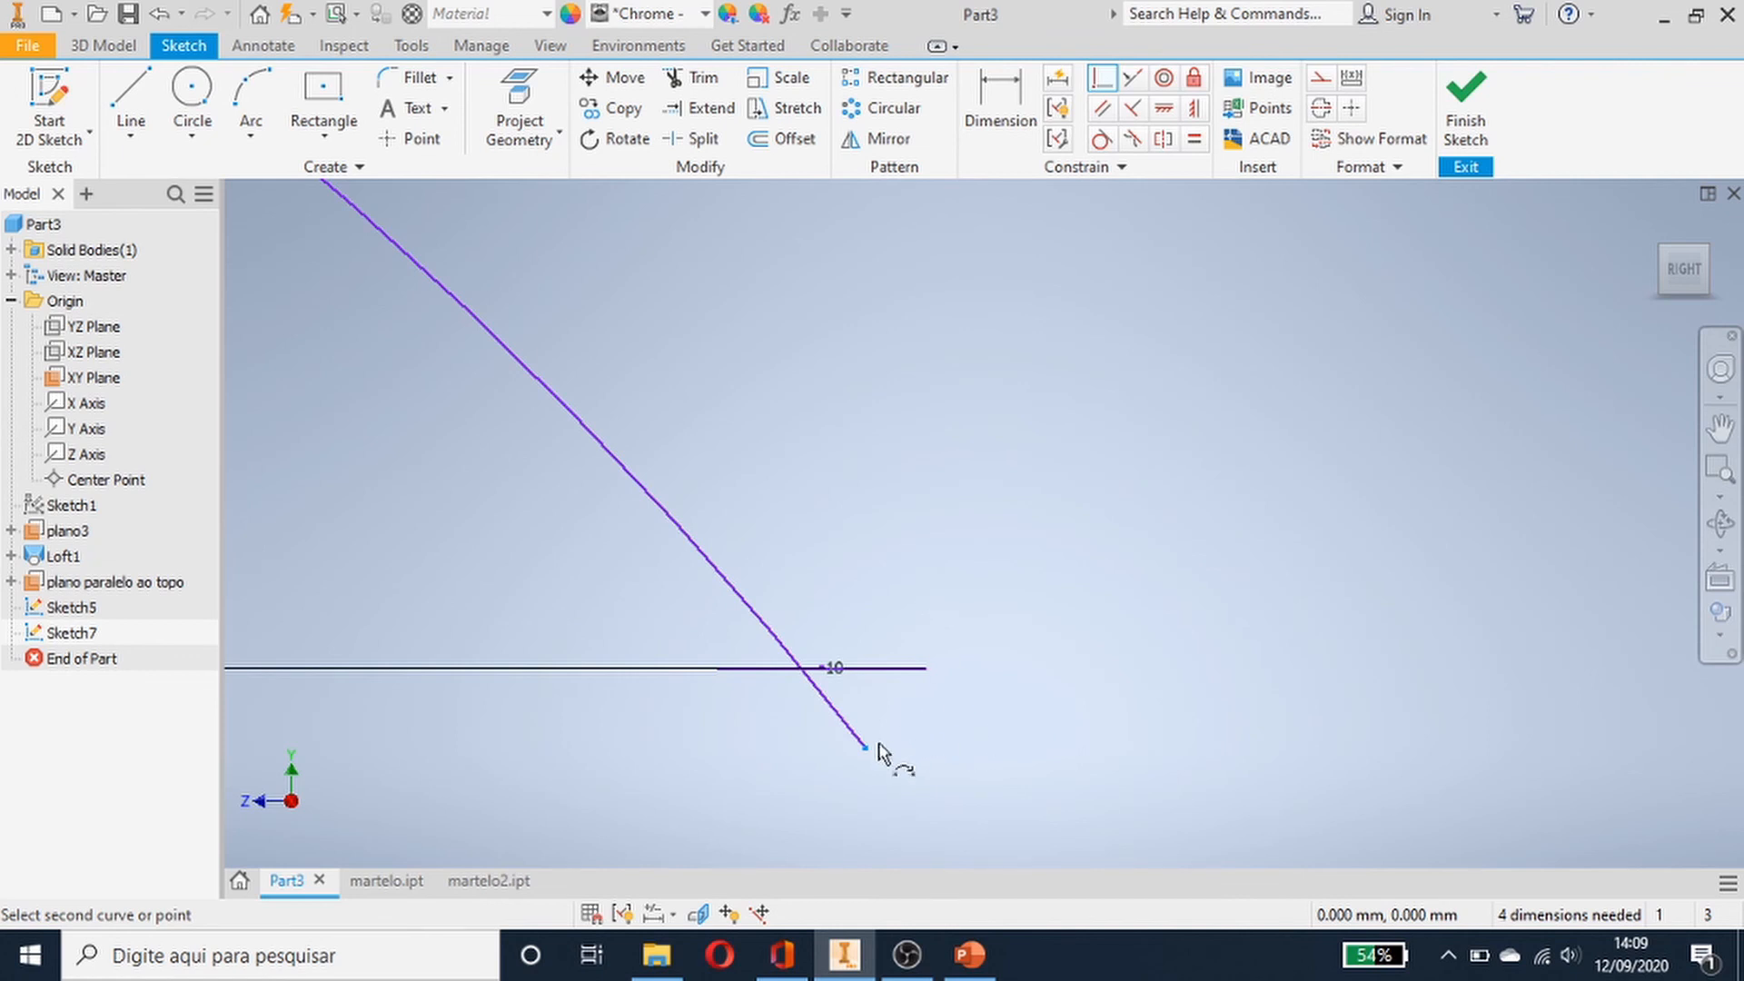
left_click(842, 716)
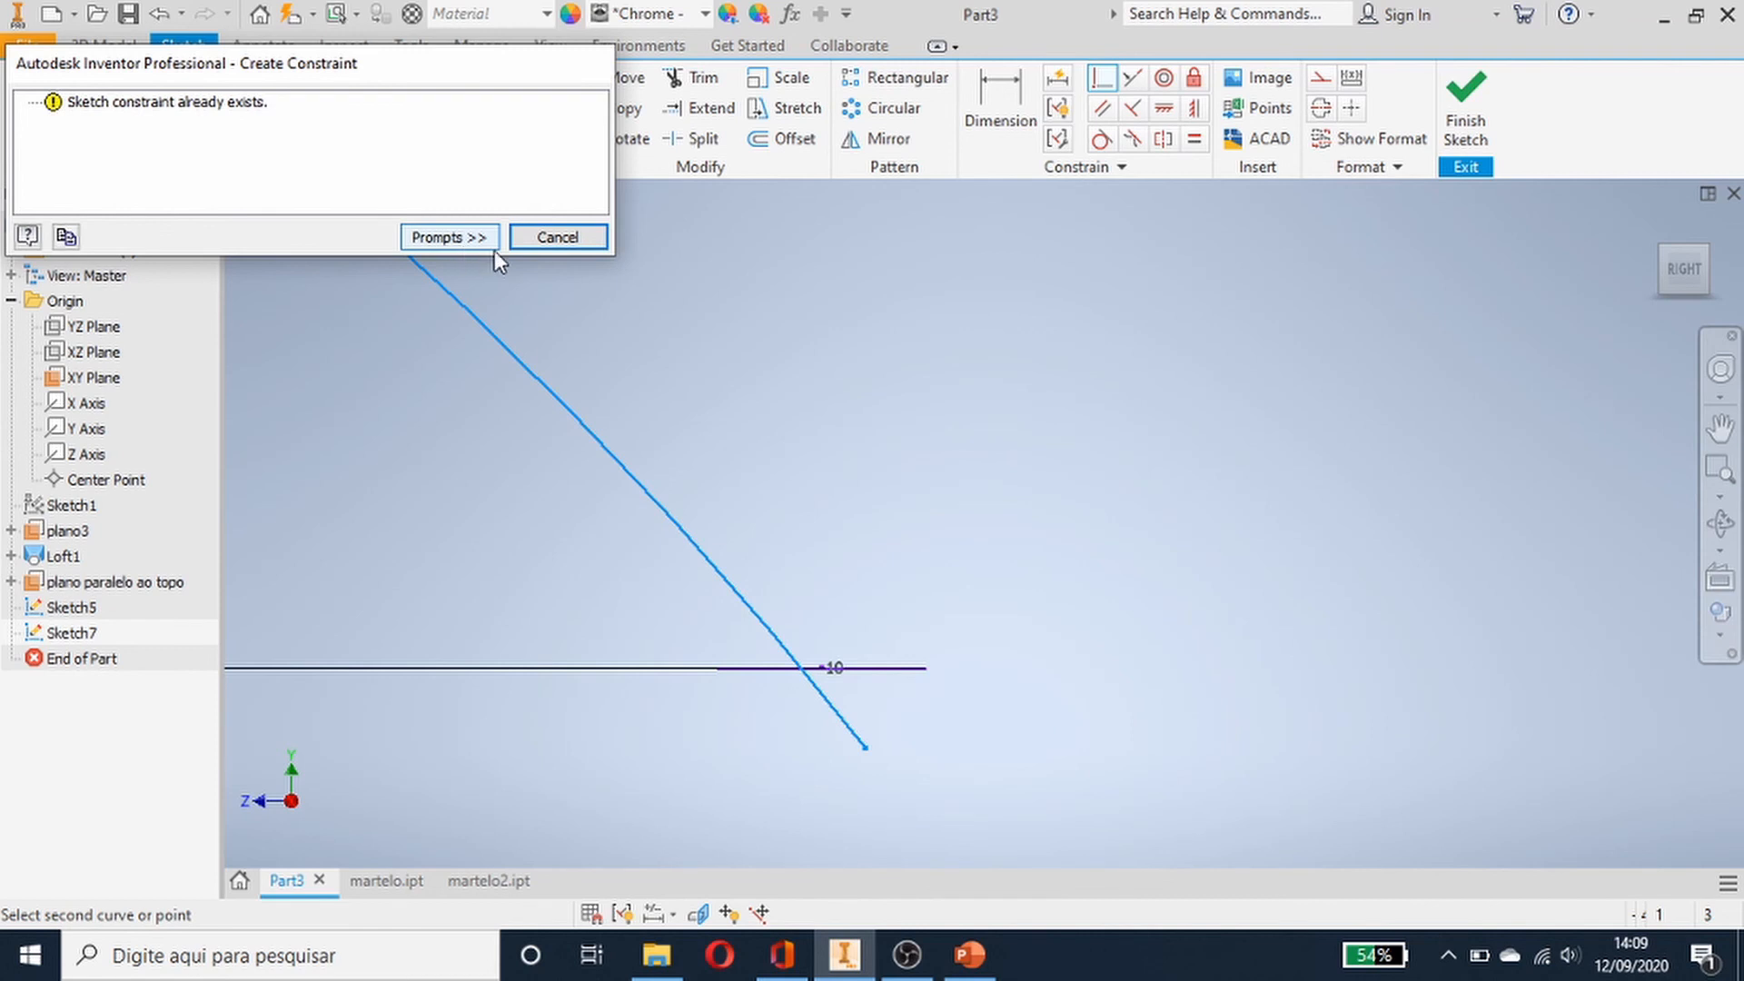
left_click(543, 238)
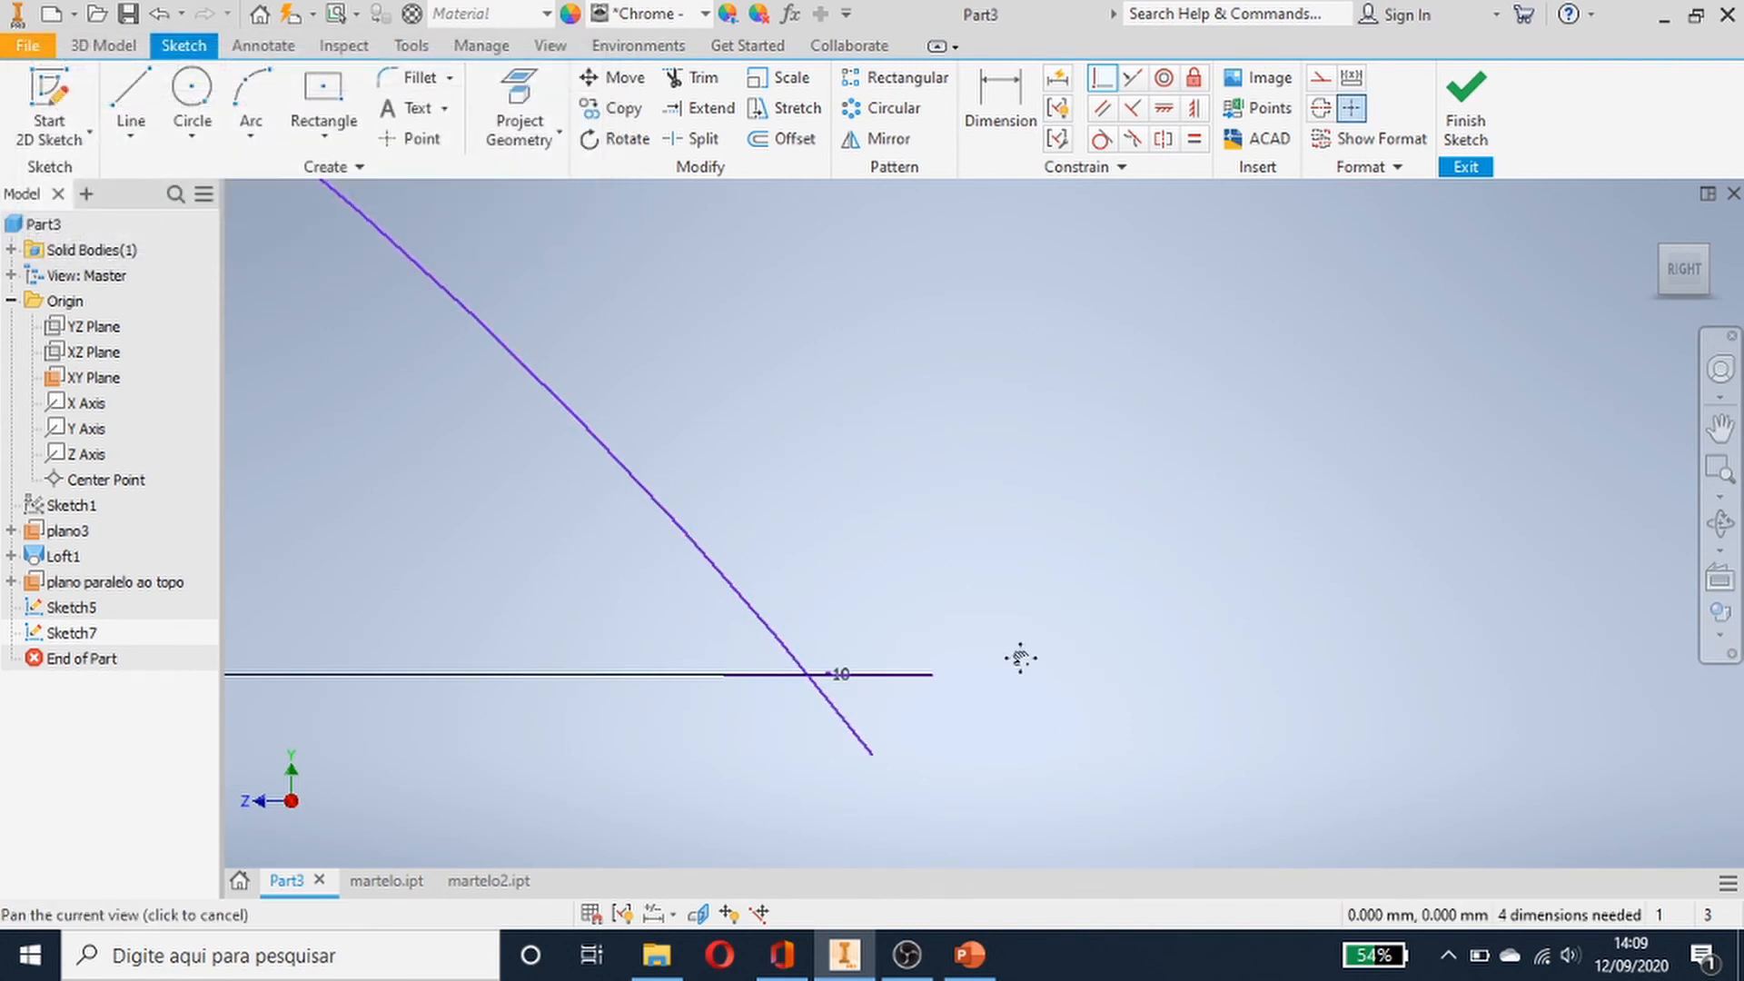
- Exit the constraint command and finish the arc sketch
middle_click_drag(1020, 654, 1145, 546)
scroll(860, 548, "down", 5)
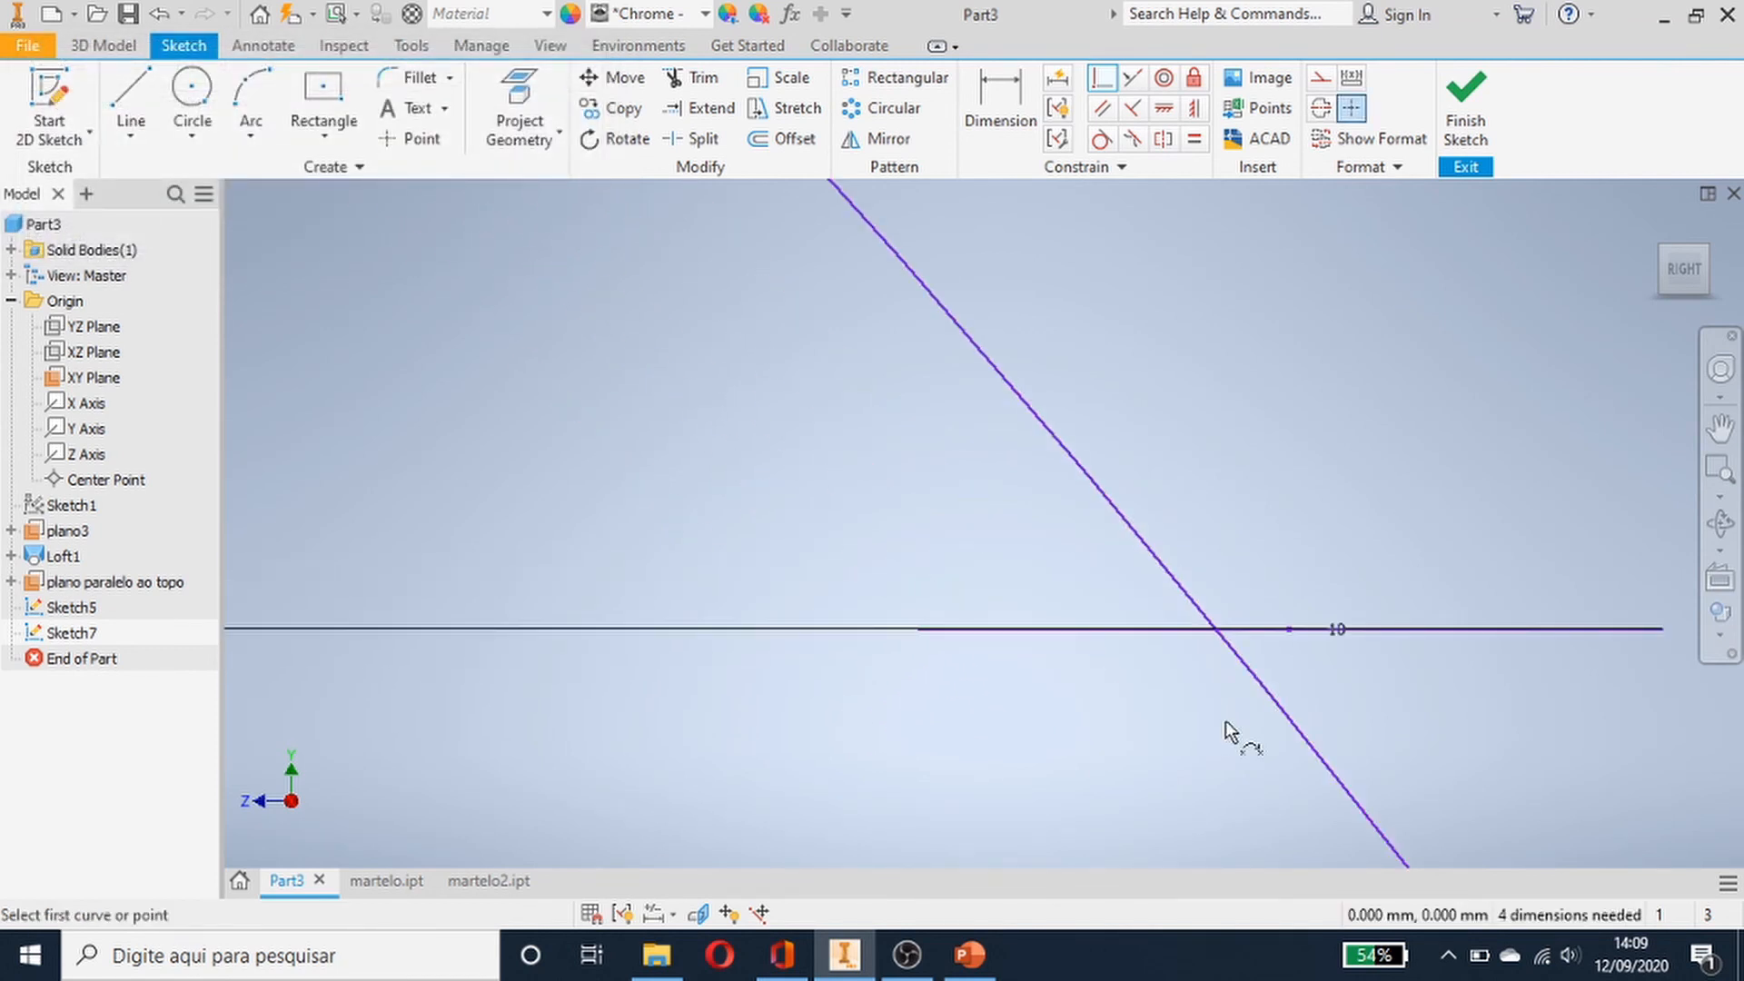
scroll(1236, 727, "down", 3)
scroll(1236, 726, "up", 4)
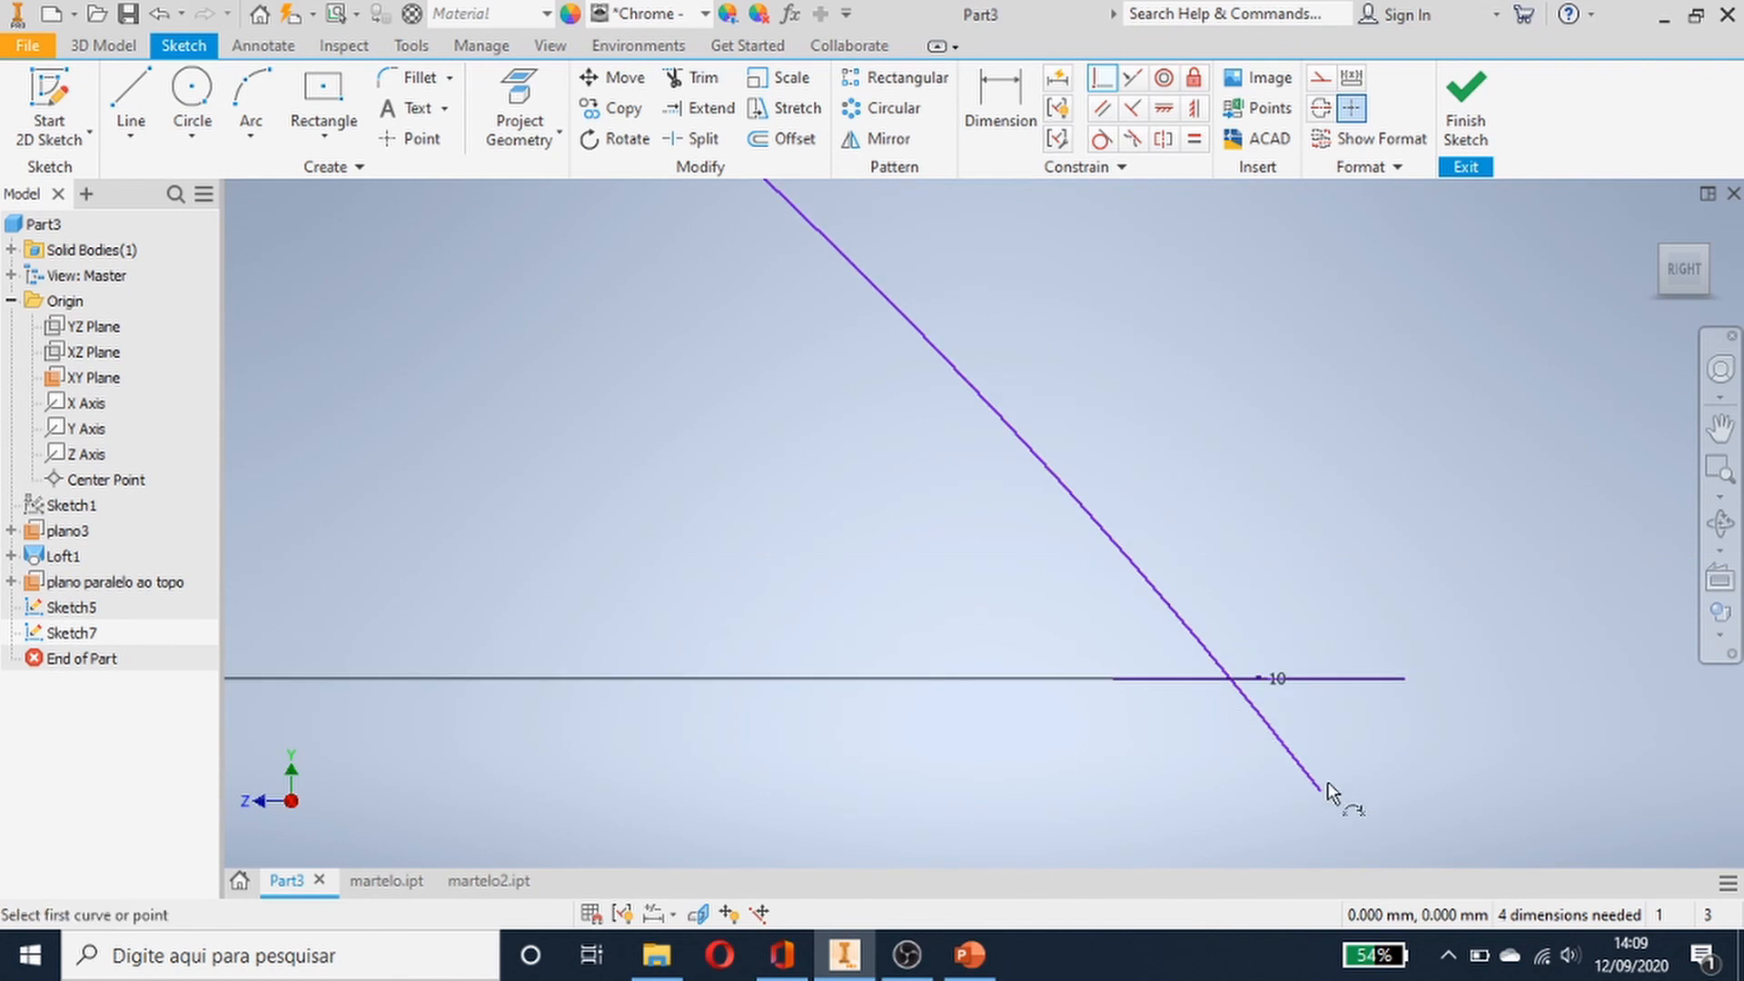
key("Escape")
left_click(1465, 102)
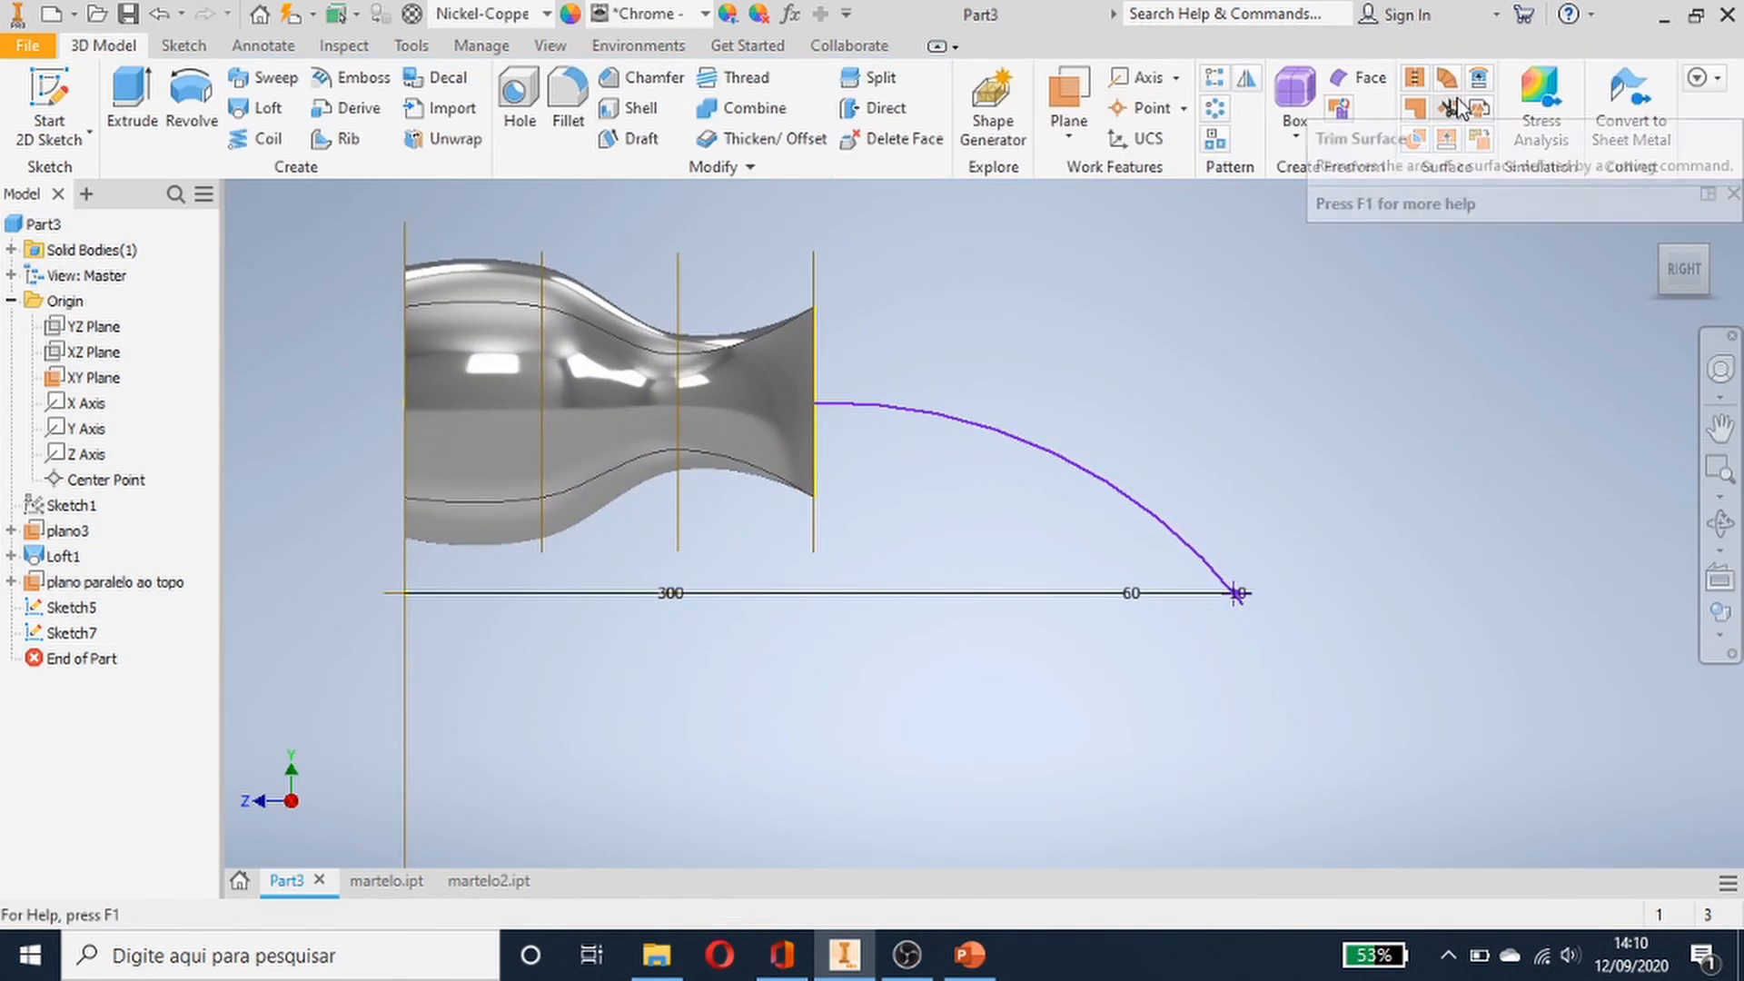
- Start a loft using the handle's end face edges and the rectangle sketch as sections
middle_click_drag(945, 670, 926, 822)
left_click(1652, 229)
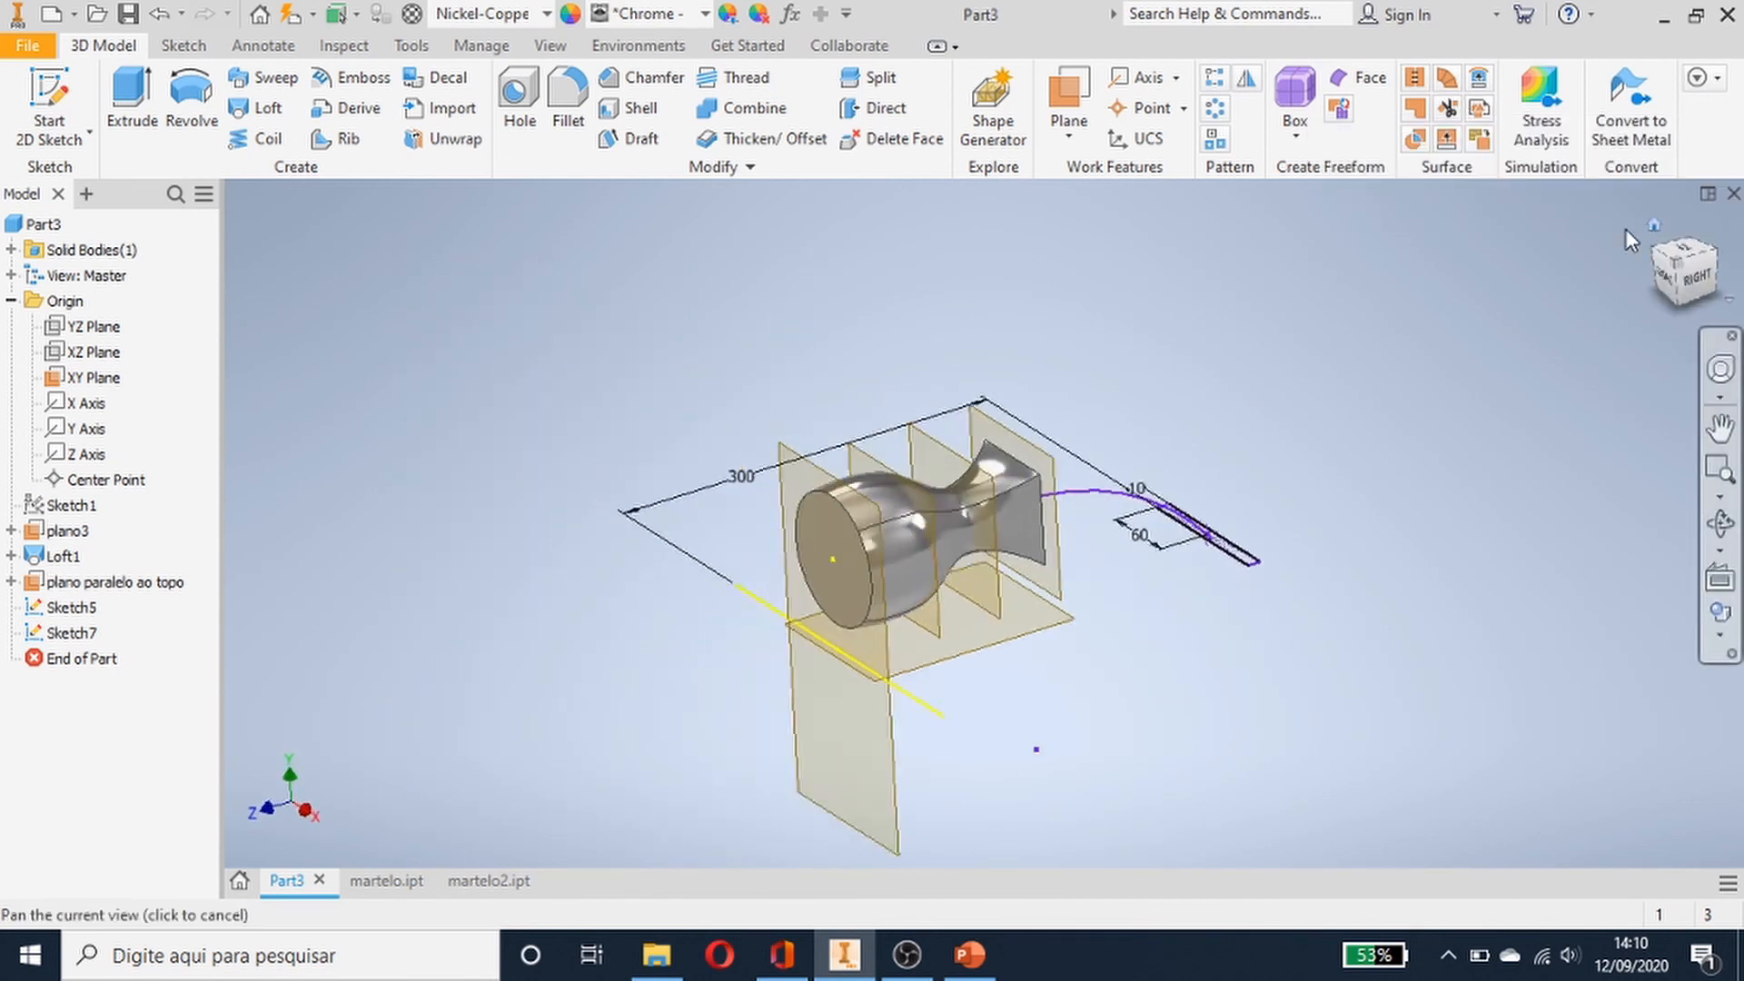
scroll(1296, 516, "up", 5)
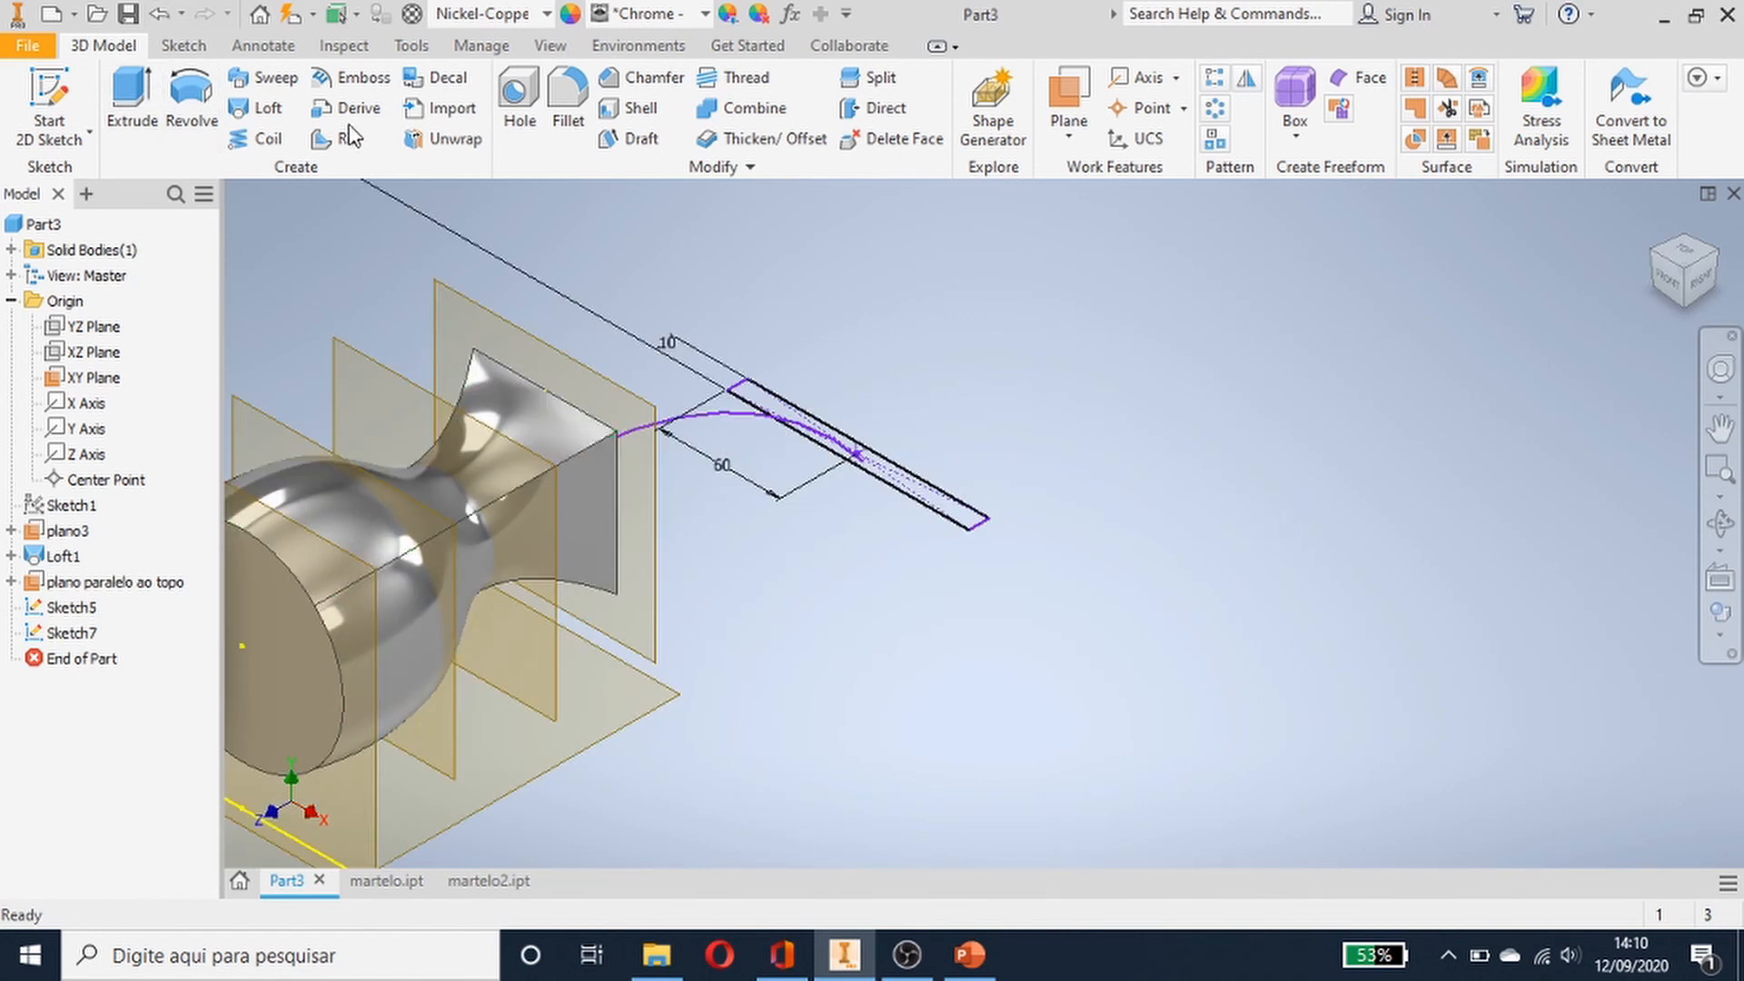
left_click(266, 109)
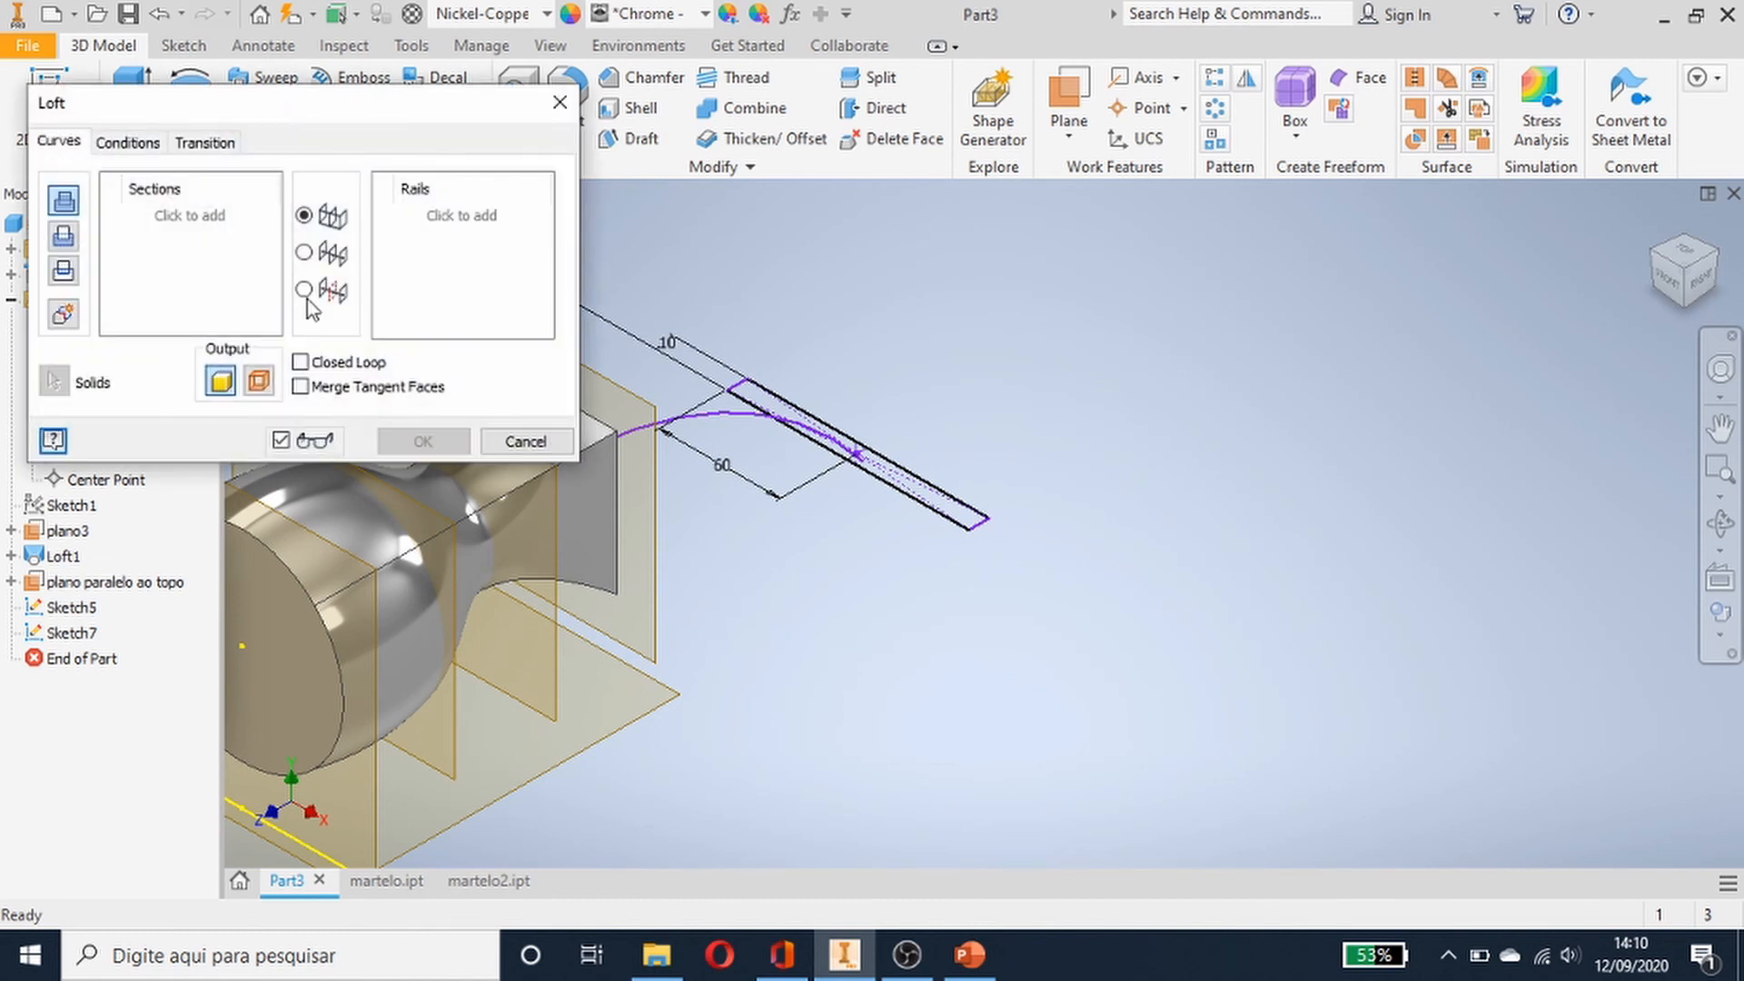
left_click(621, 438)
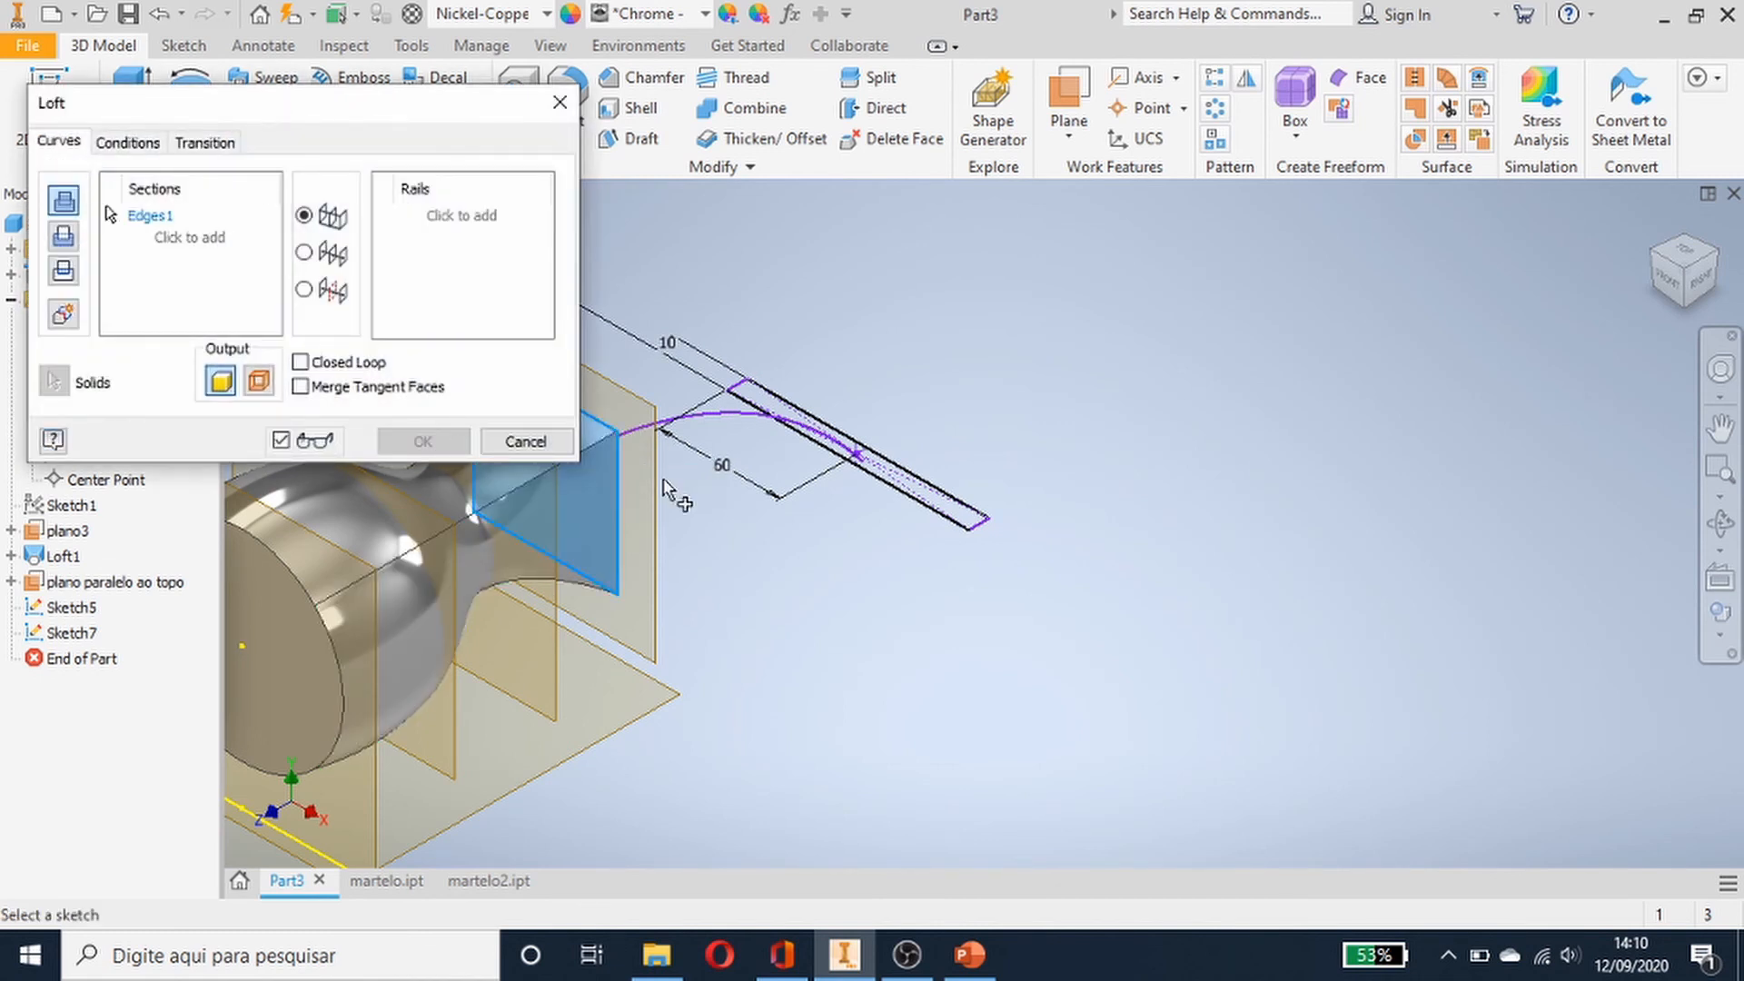
left_click(902, 481)
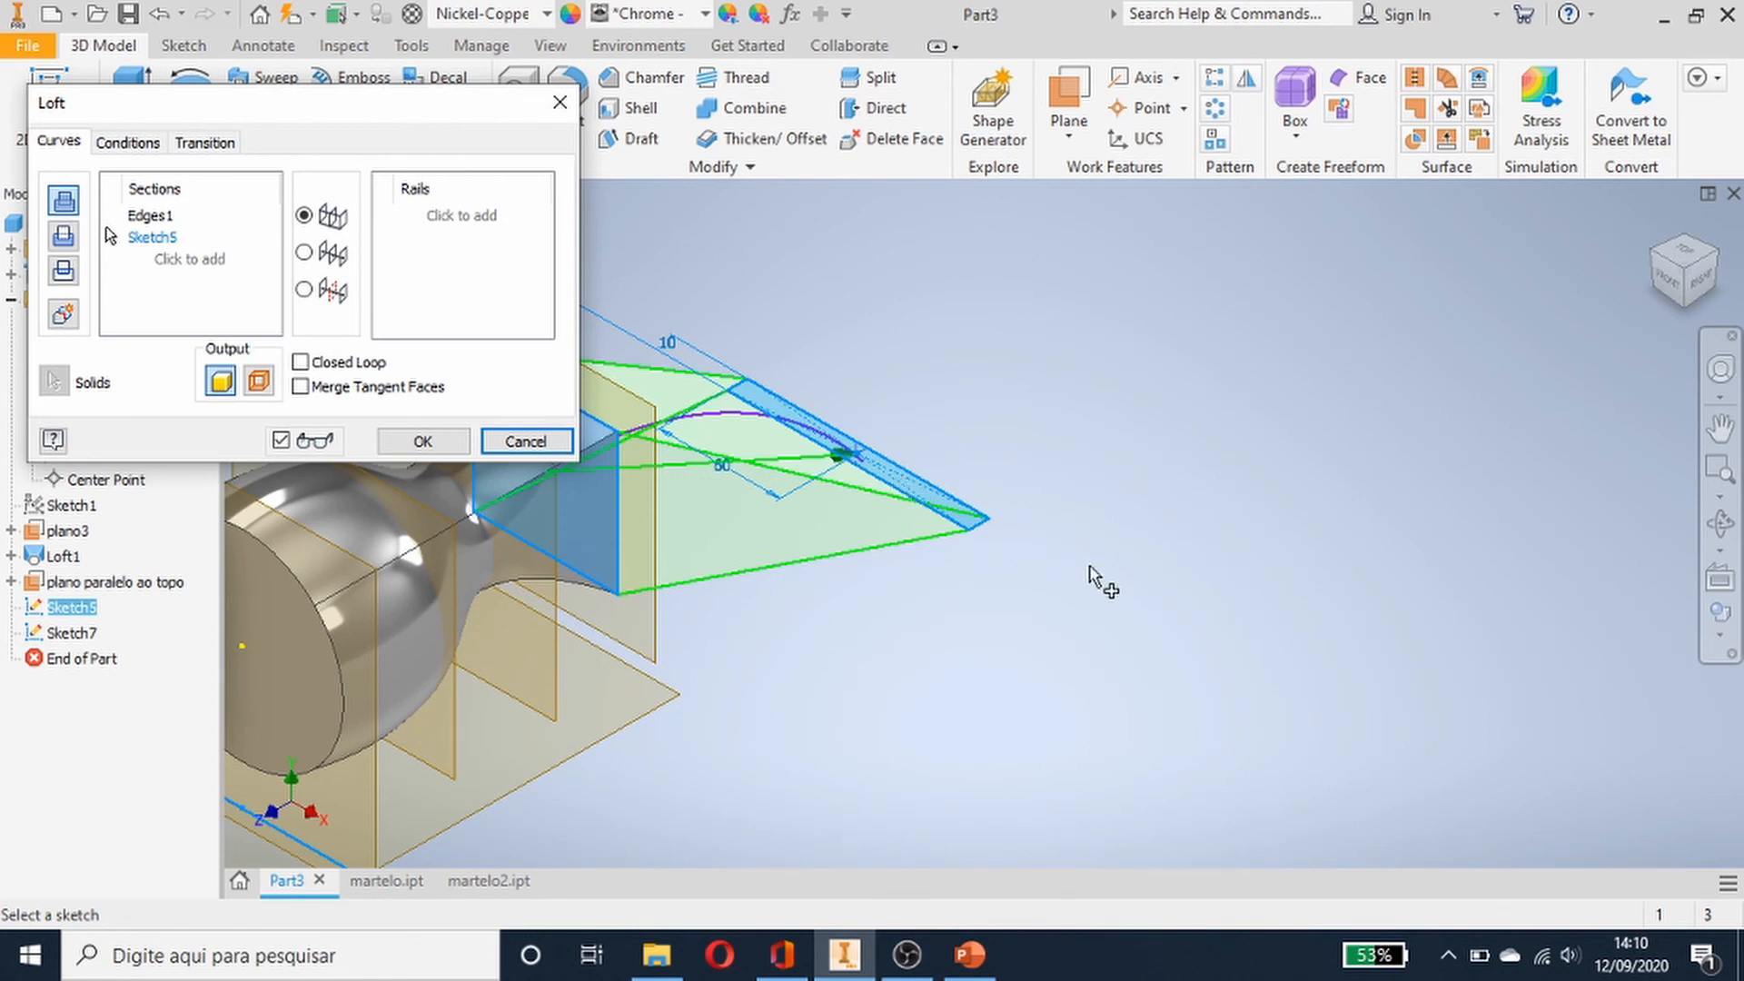
- Switch the loft to centre-line mode, pick the arc sketch as centre line, and create the claw loft
middle_click_drag(1090, 577, 1009, 585, "shift")
middle_click_drag(1061, 449, 1371, 683)
left_click(1655, 226)
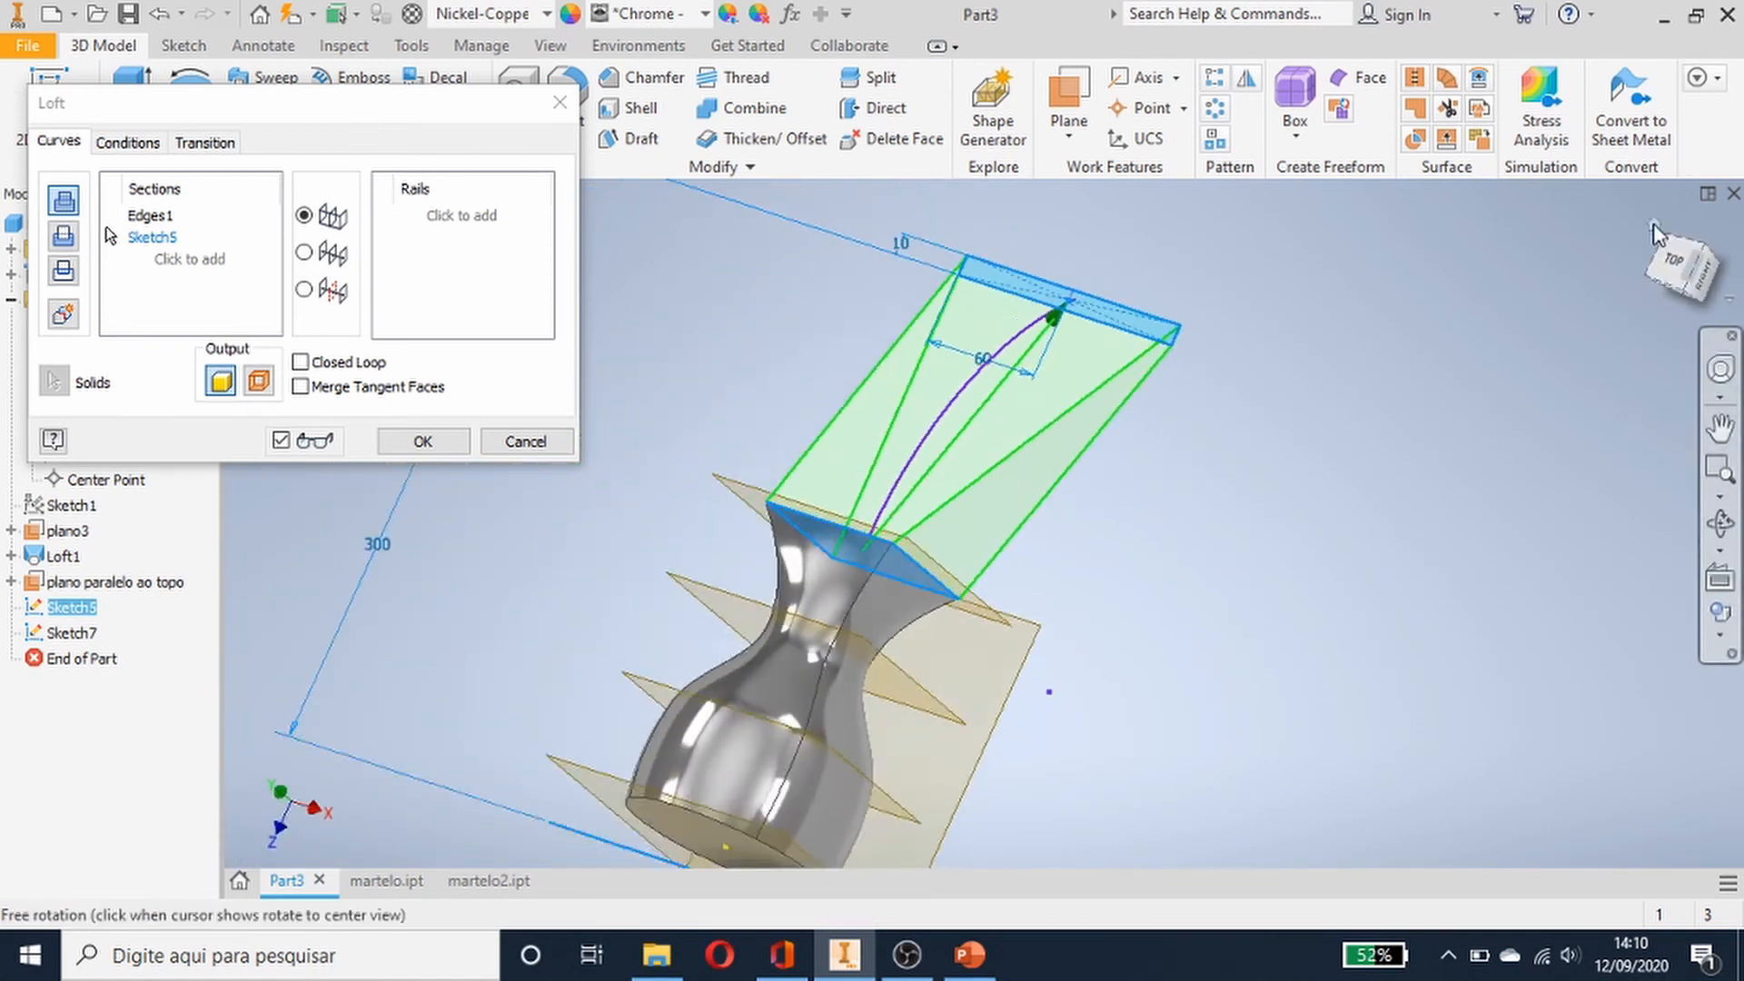
middle_click_drag(1285, 518, 1158, 556)
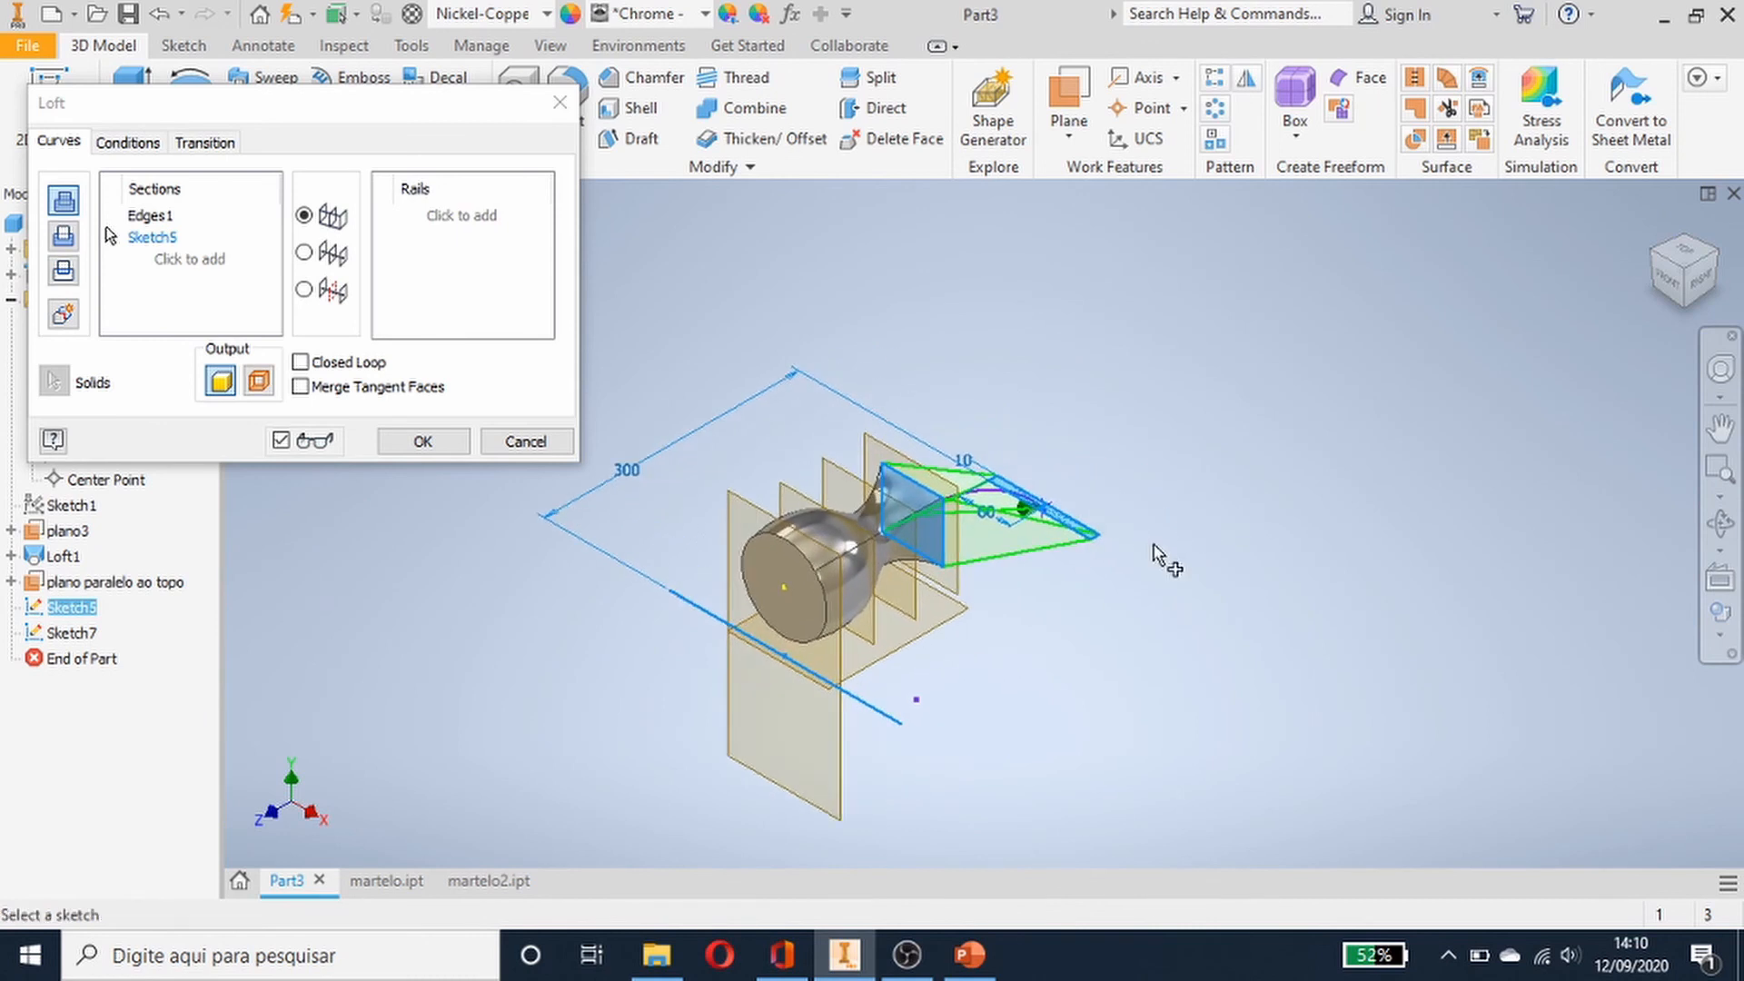
scroll(1156, 556, "up", 5)
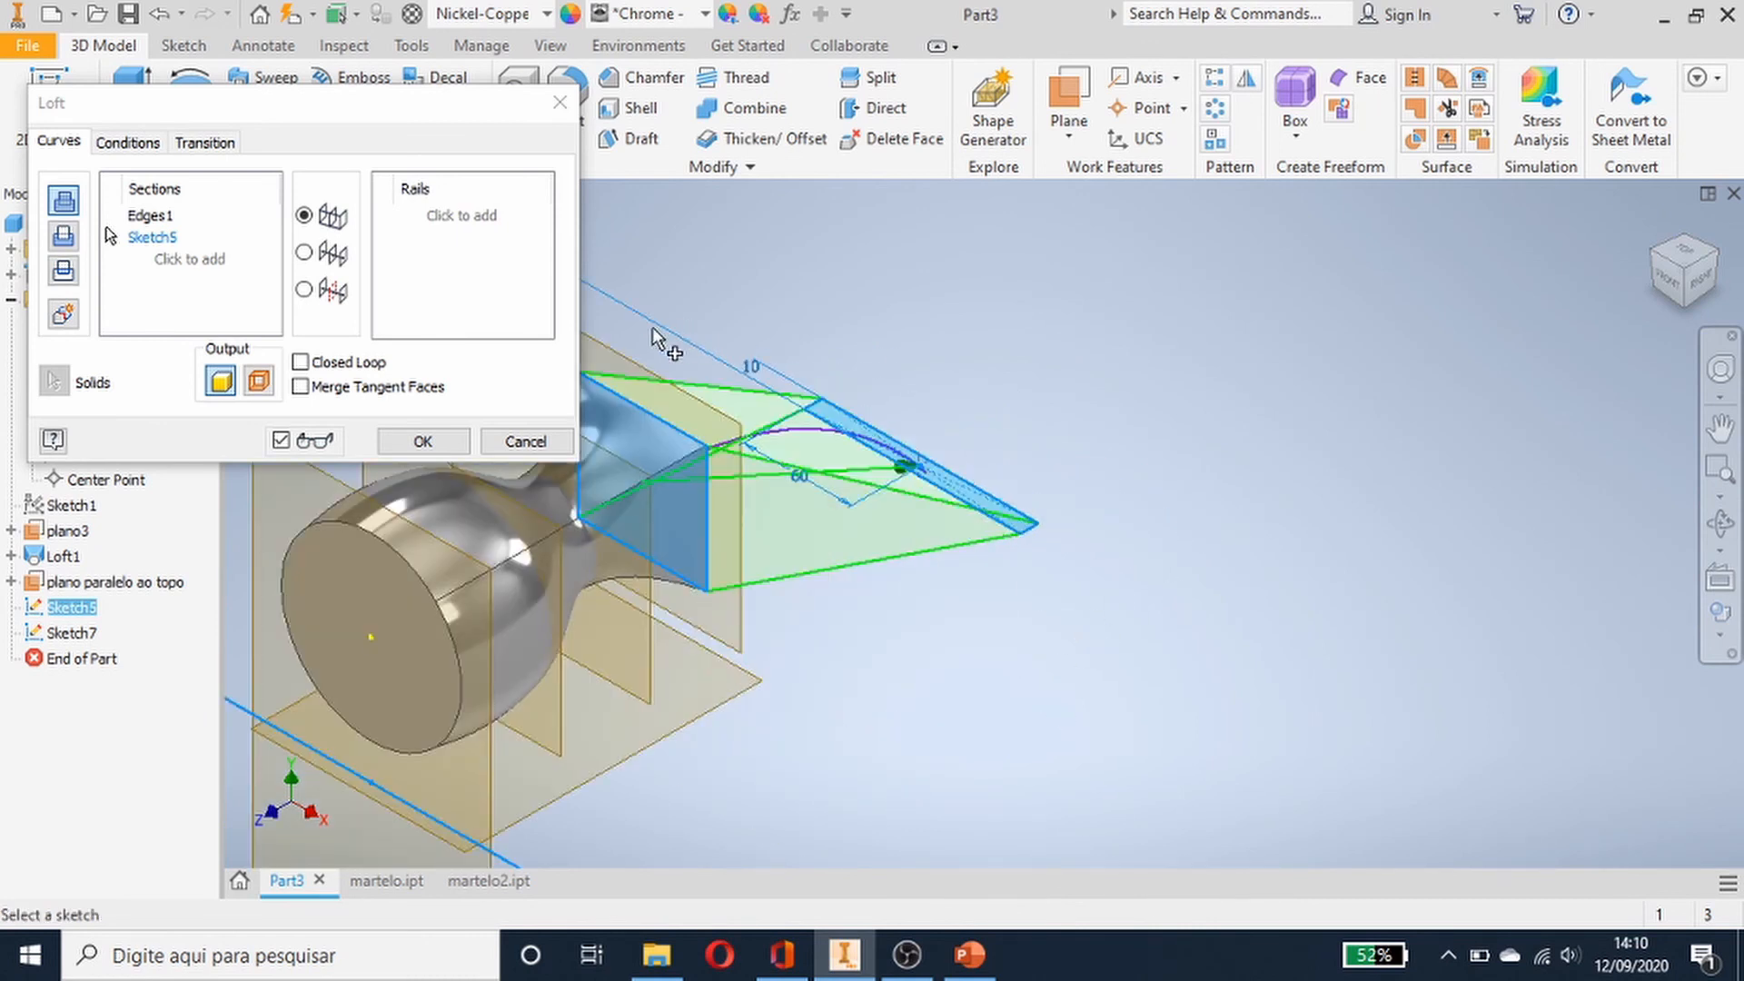
left_click(455, 218)
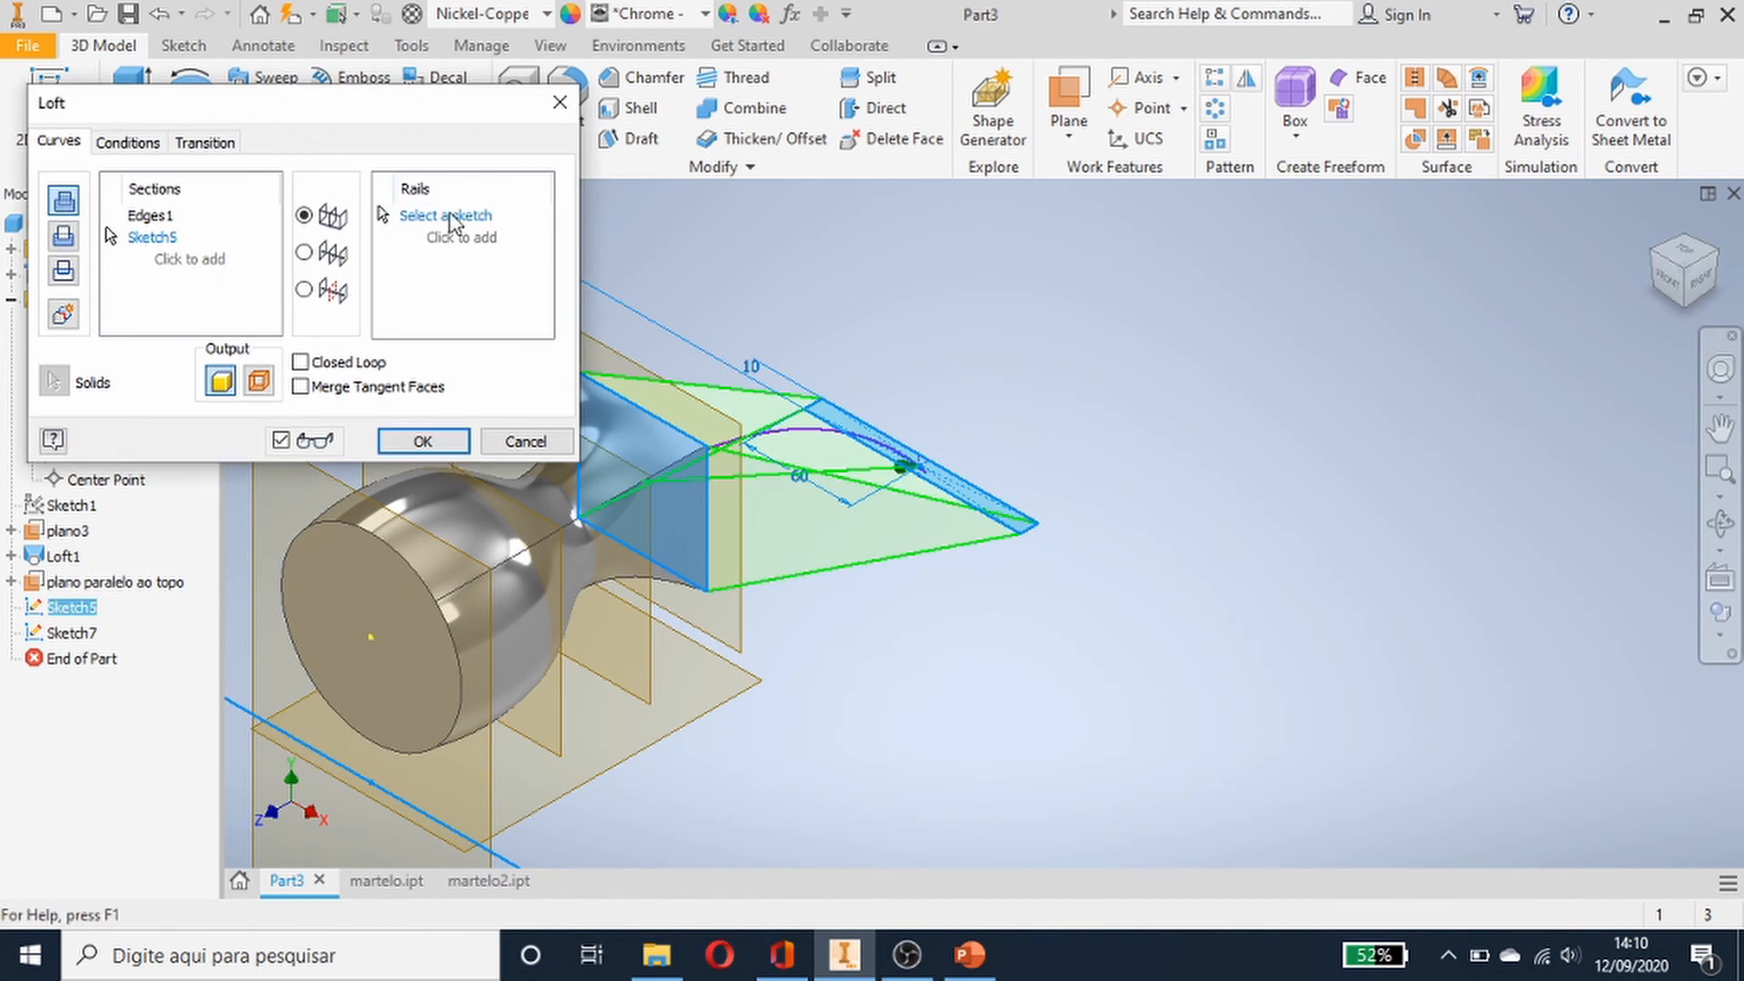
left_click(332, 256)
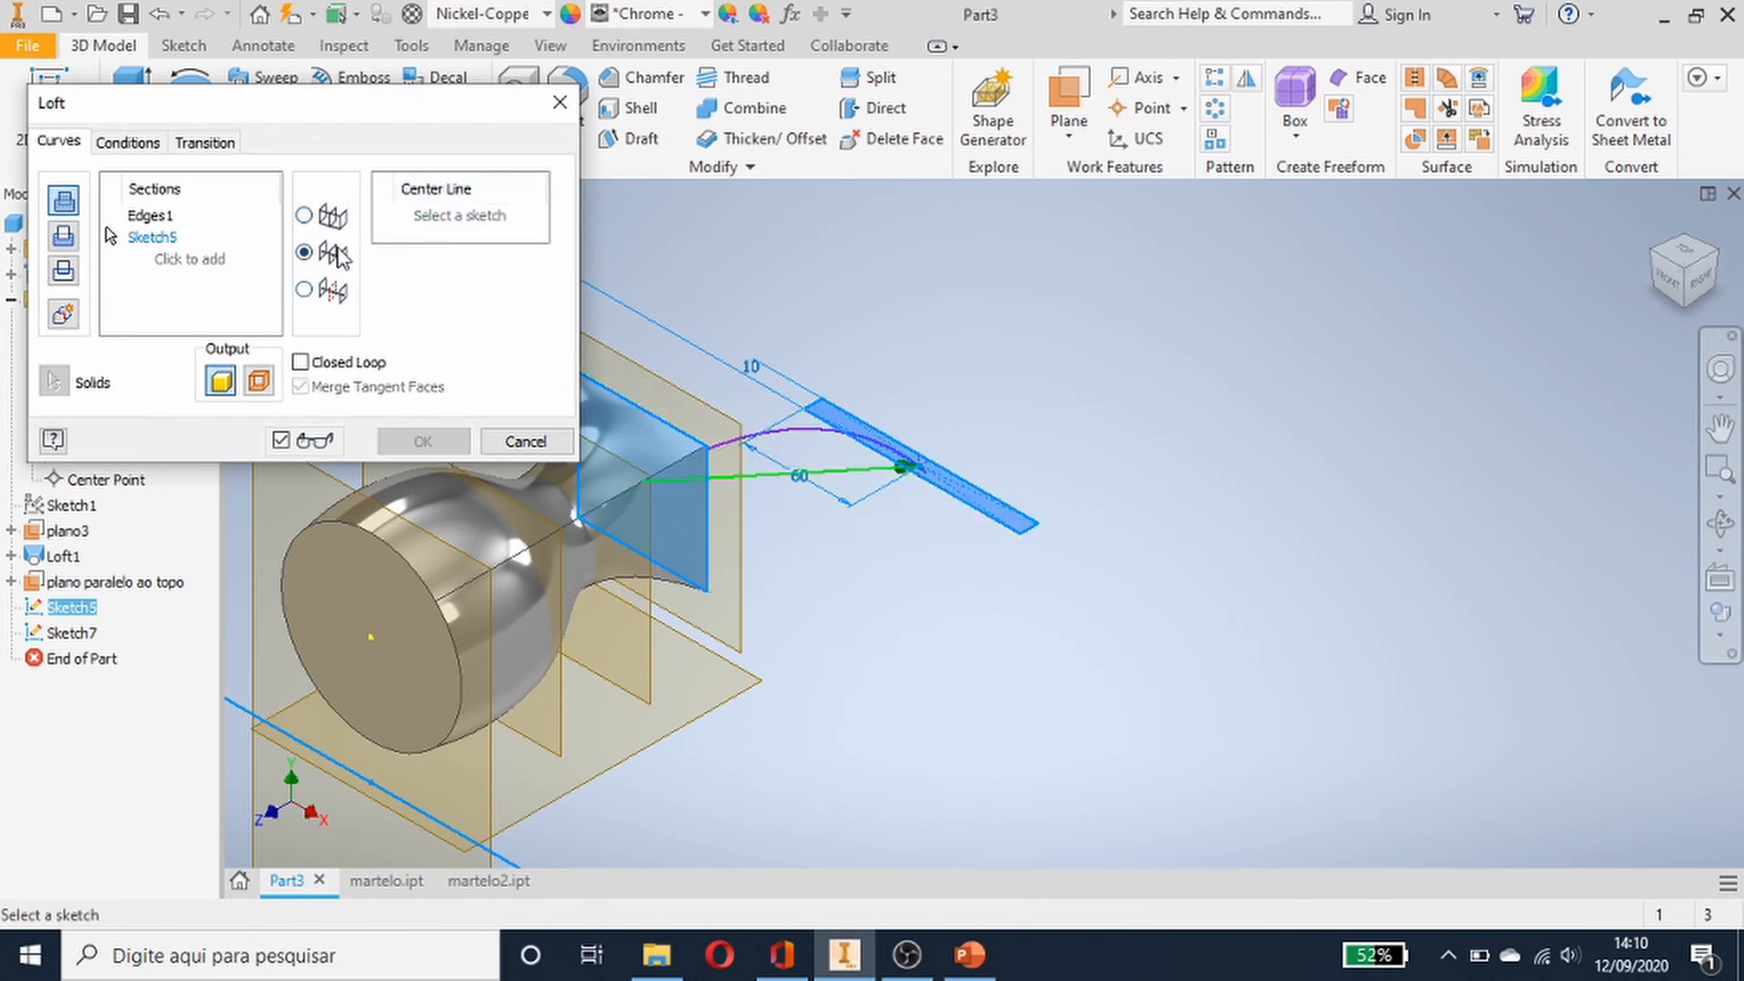
left_click(787, 432)
left_click(791, 441)
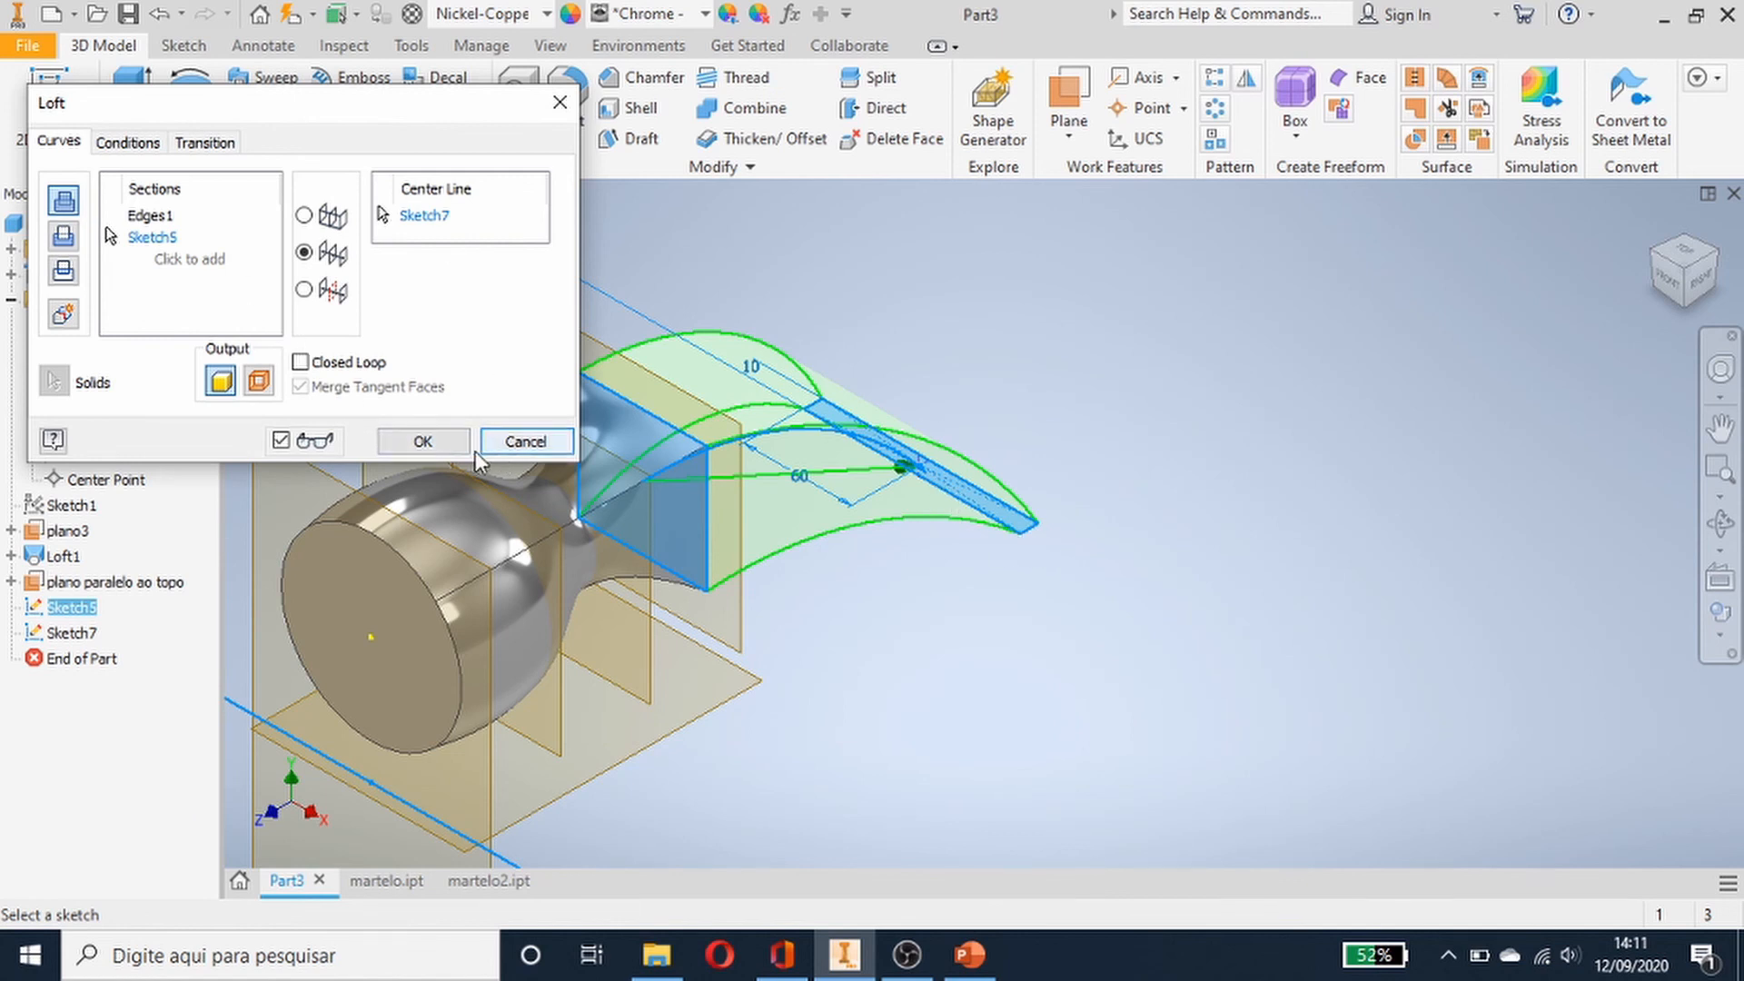
left_click(401, 442)
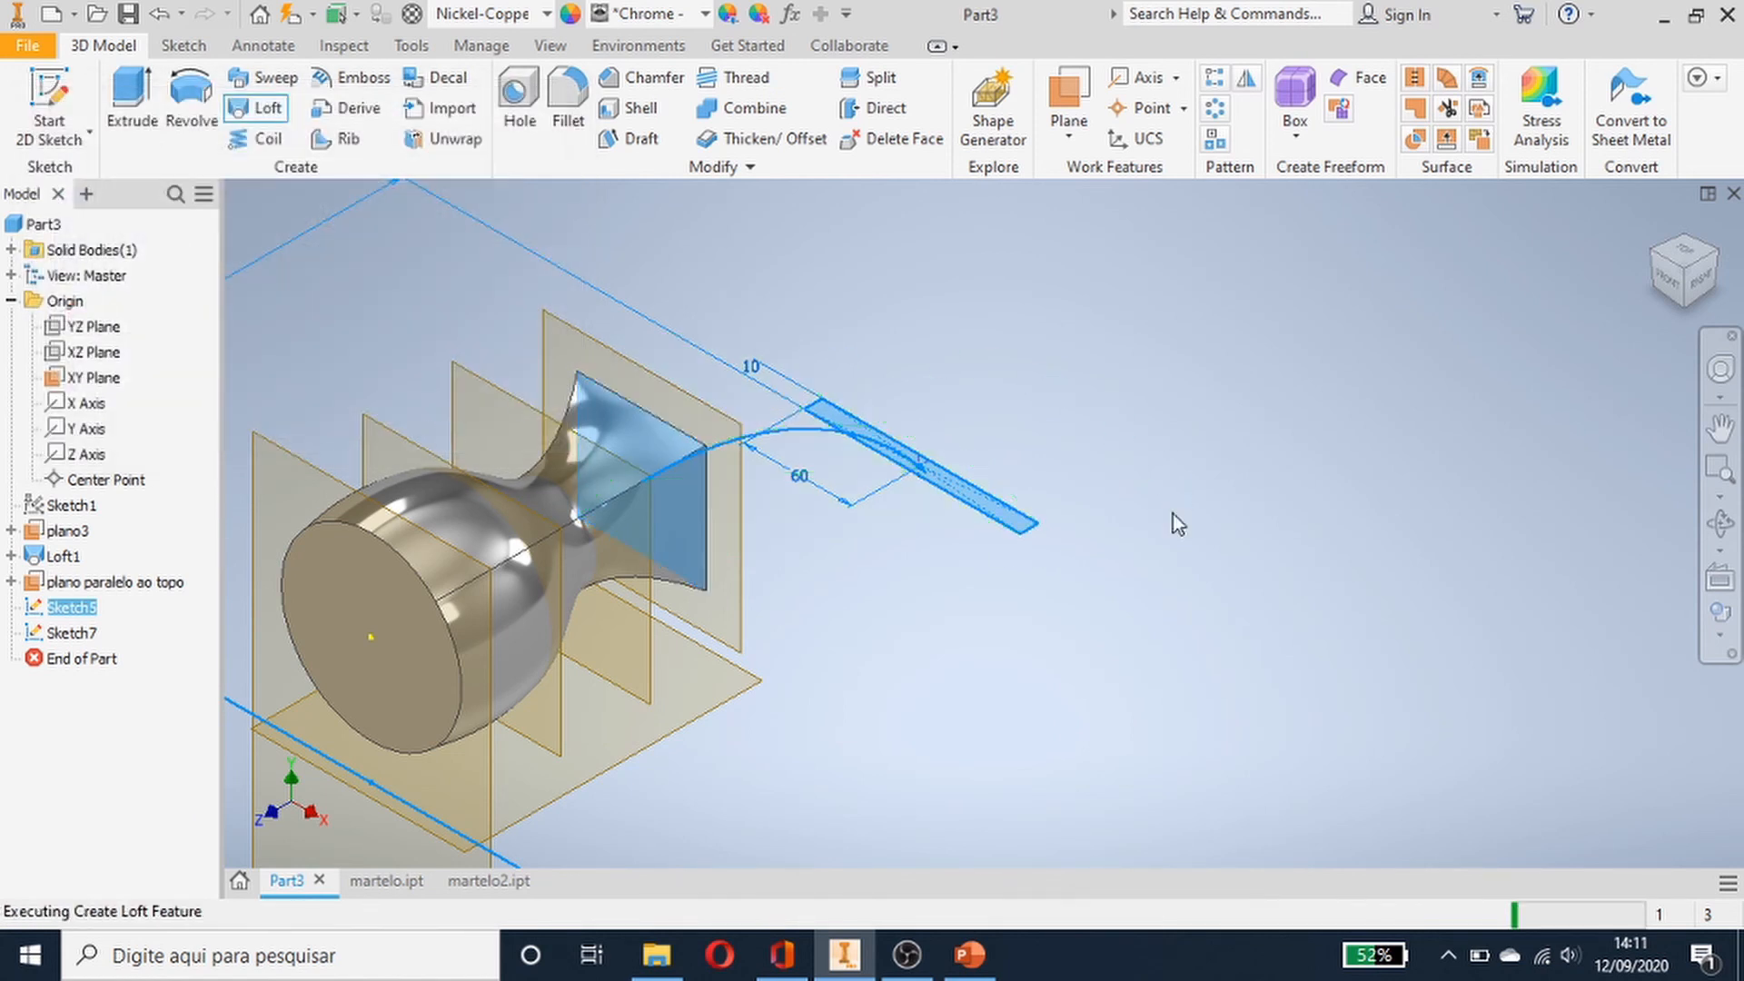
- Hide the XY Plane, plano3 and plano paralelo ao topo work planes
middle_click_drag(1179, 506, 1390, 505)
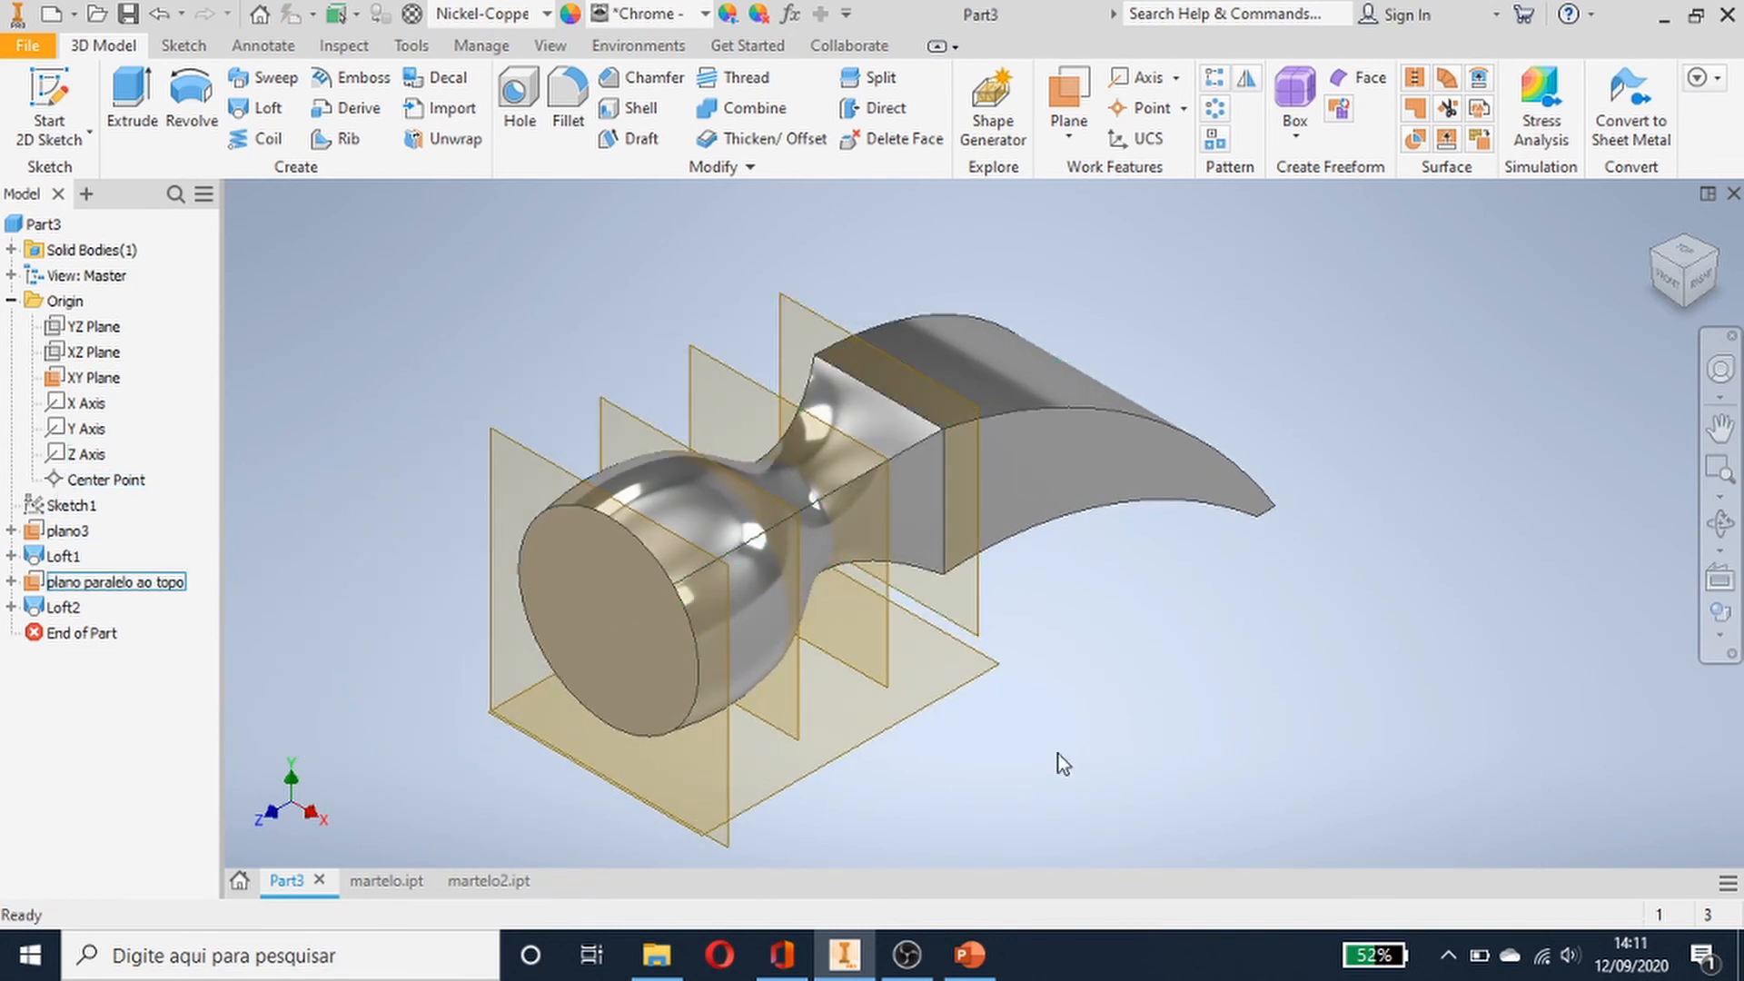
mouse_move(1059, 759)
middle_mouse_down("shift")
mouse_move(937, 687)
mouse_move(888, 727)
mouse_move(942, 724)
mouse_move(970, 694)
mouse_move(958, 685)
mouse_move(1087, 797)
mouse_move(1051, 755)
middle_mouse_up("shift")
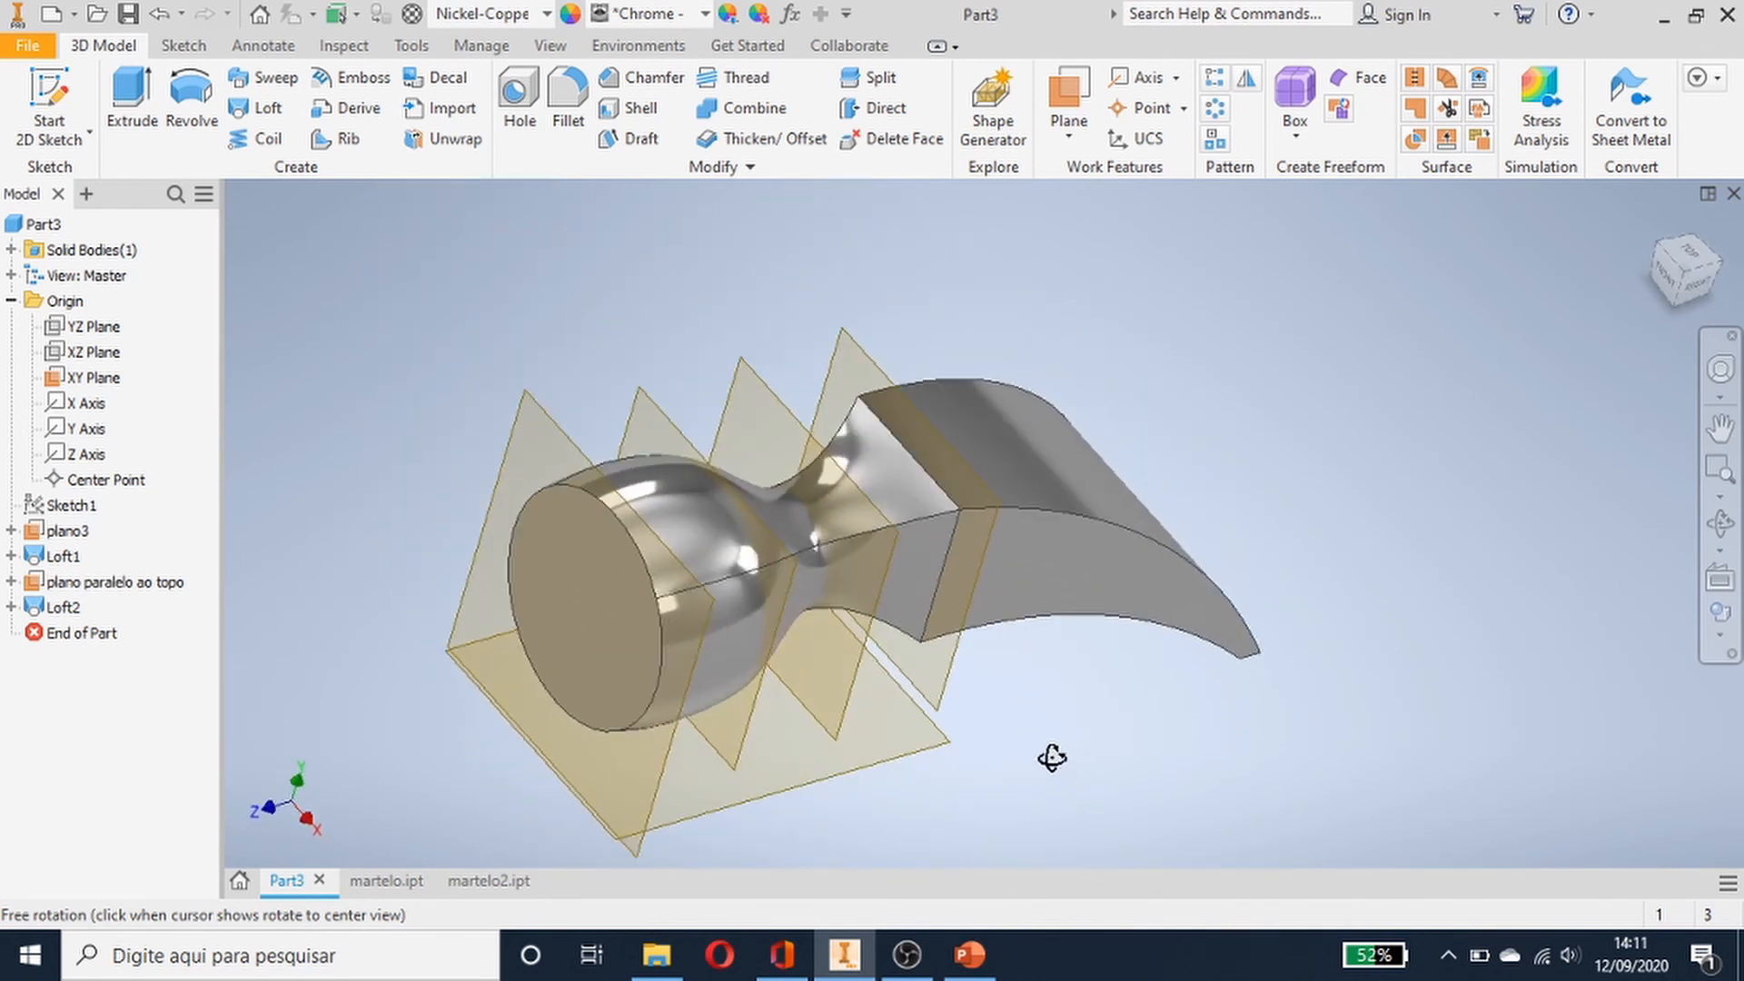
left_click(47, 374)
right_click(47, 373)
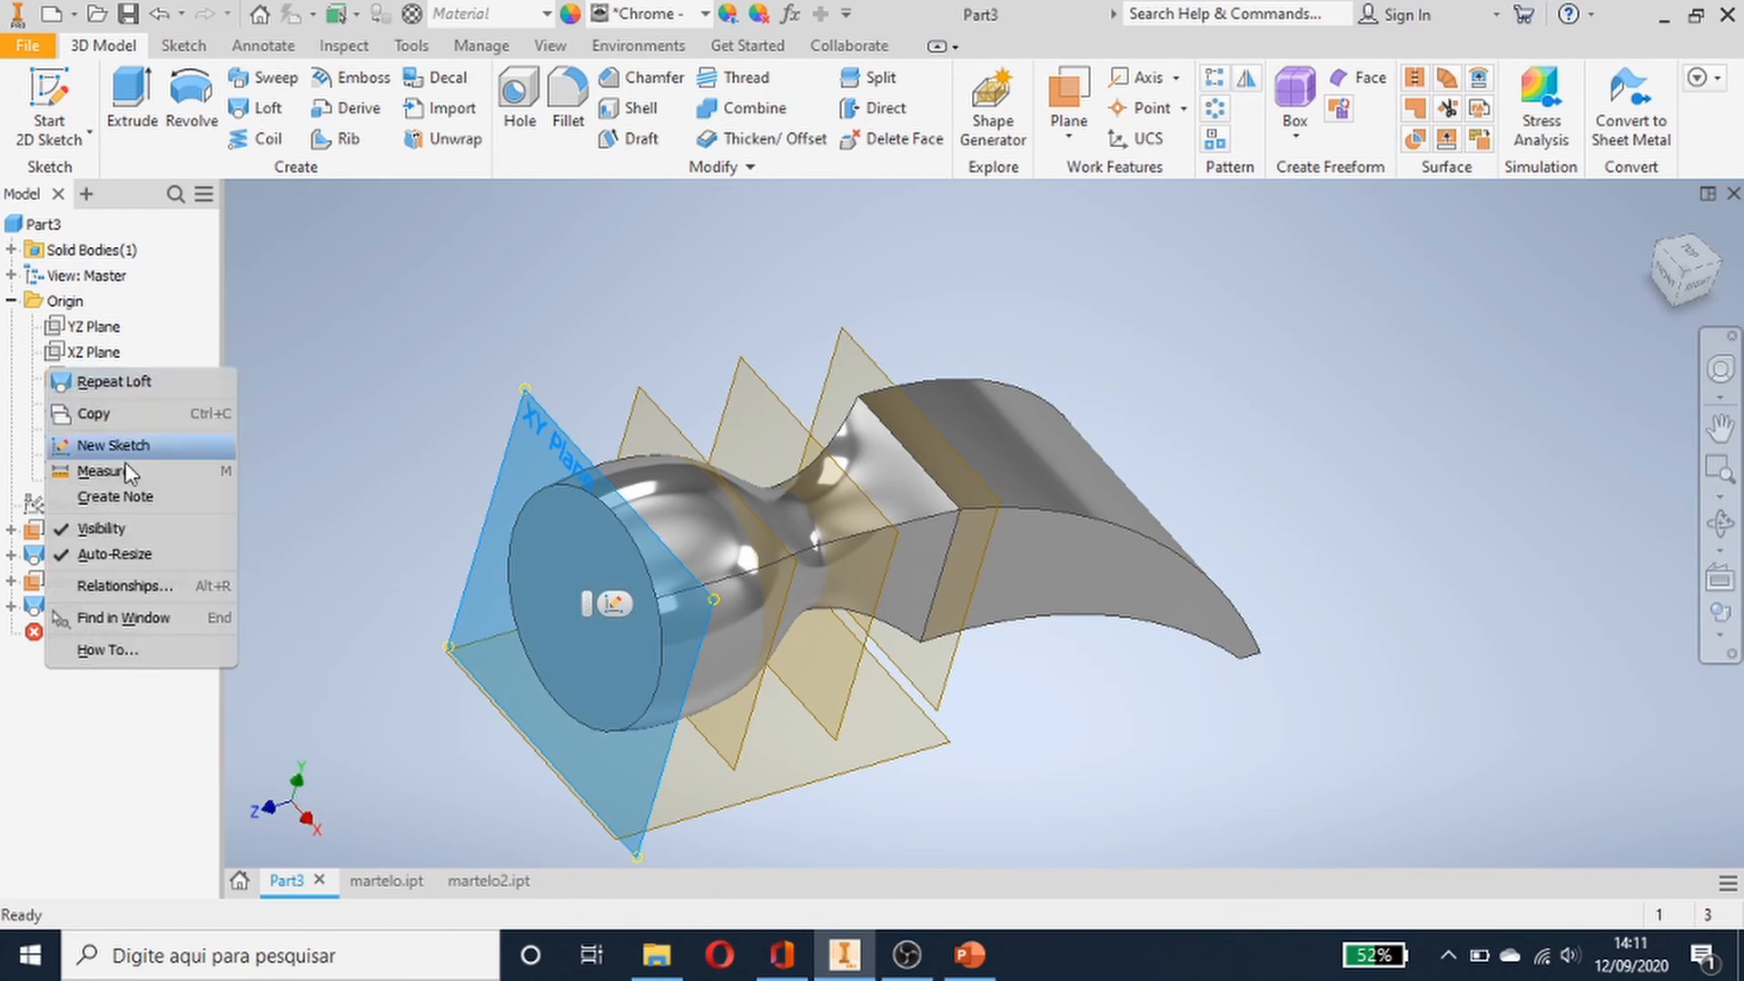
left_click(150, 529)
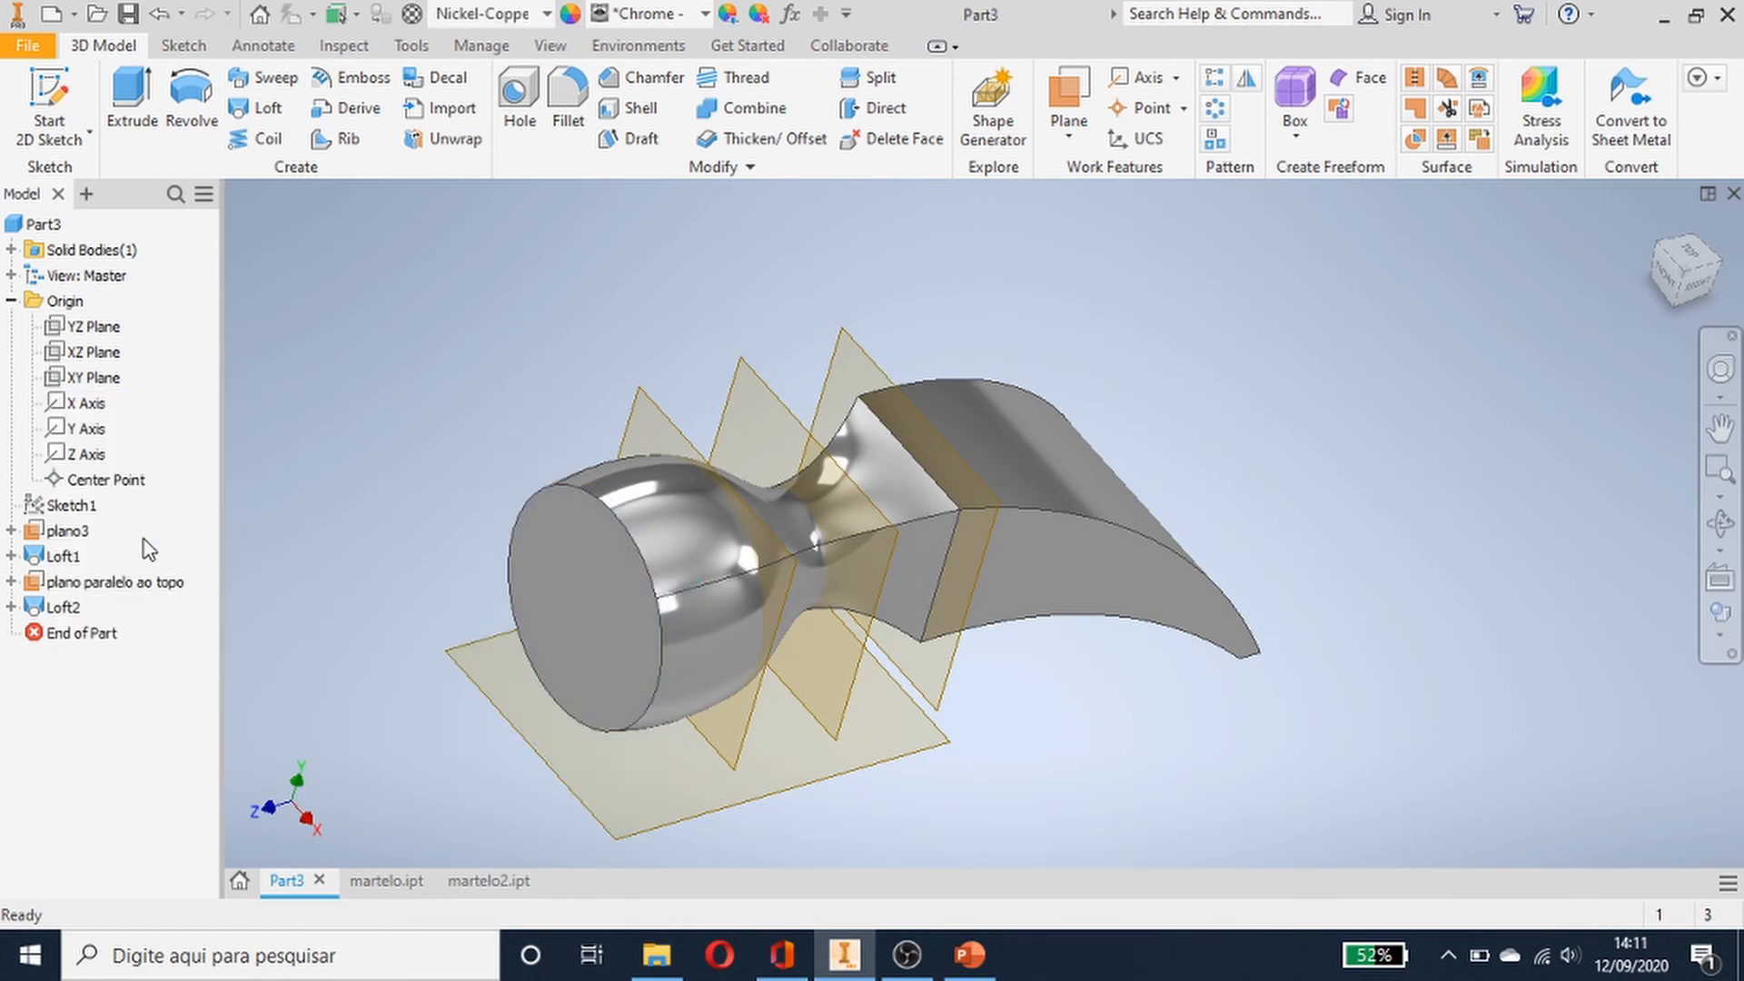
right_click(68, 534)
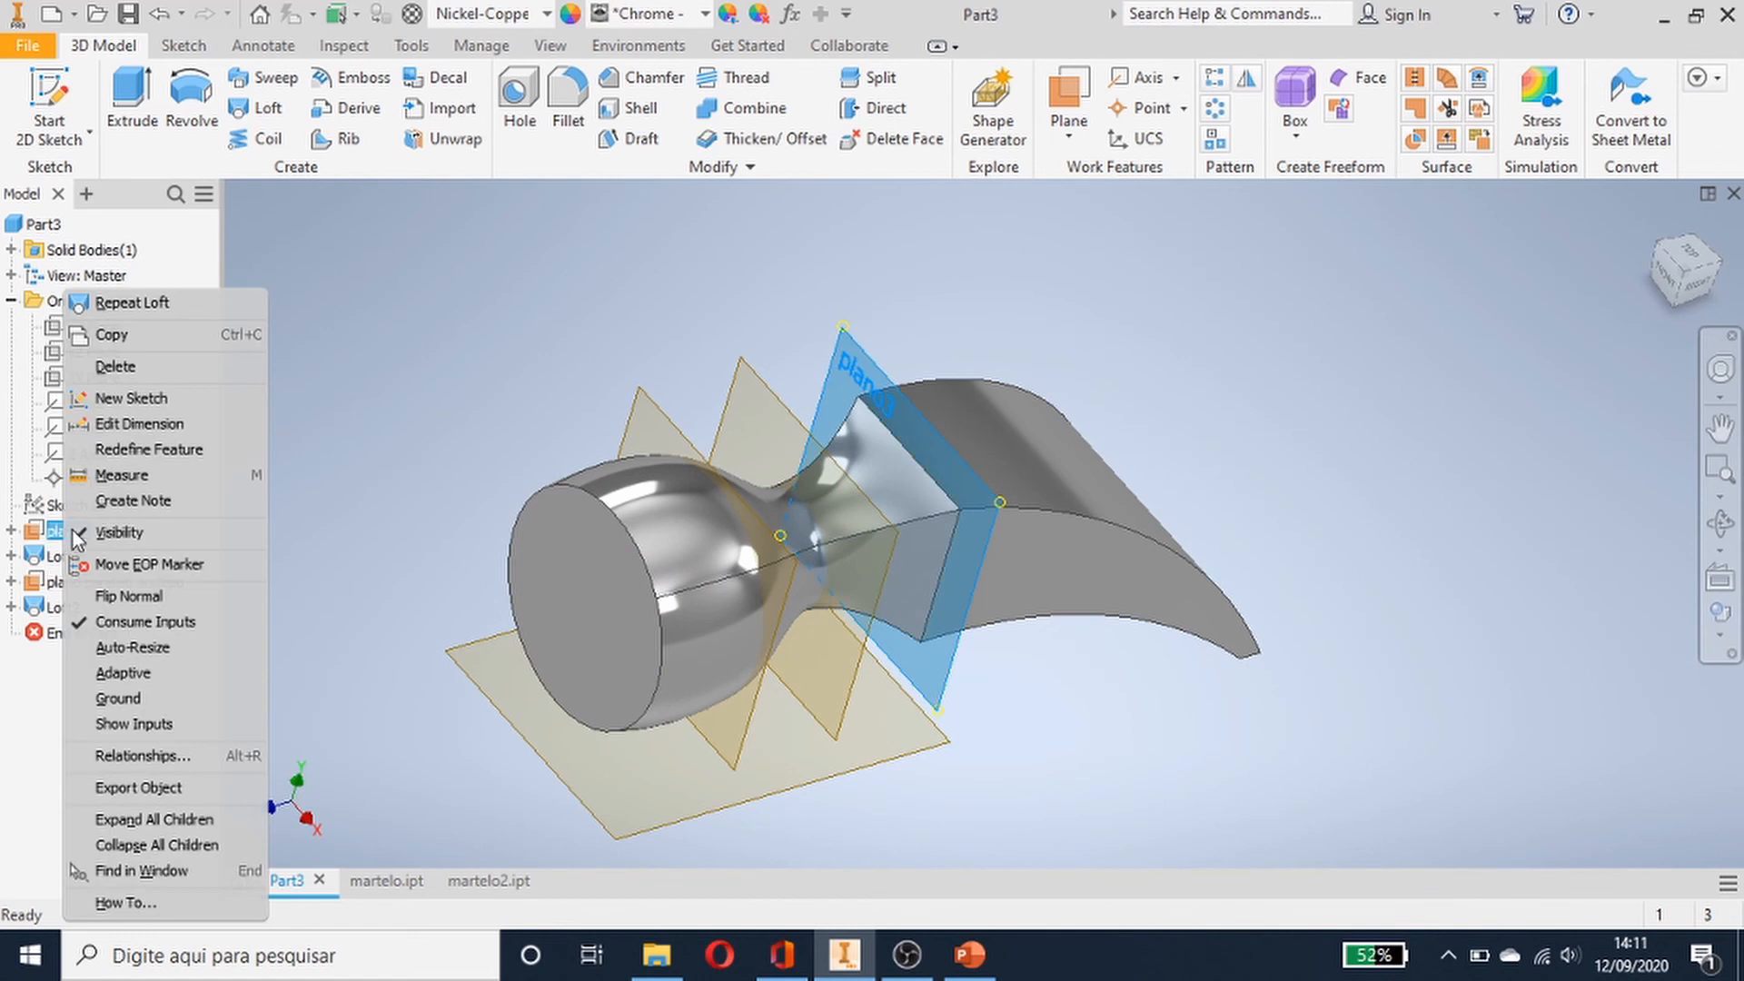
left_click(91, 534)
right_click(77, 583)
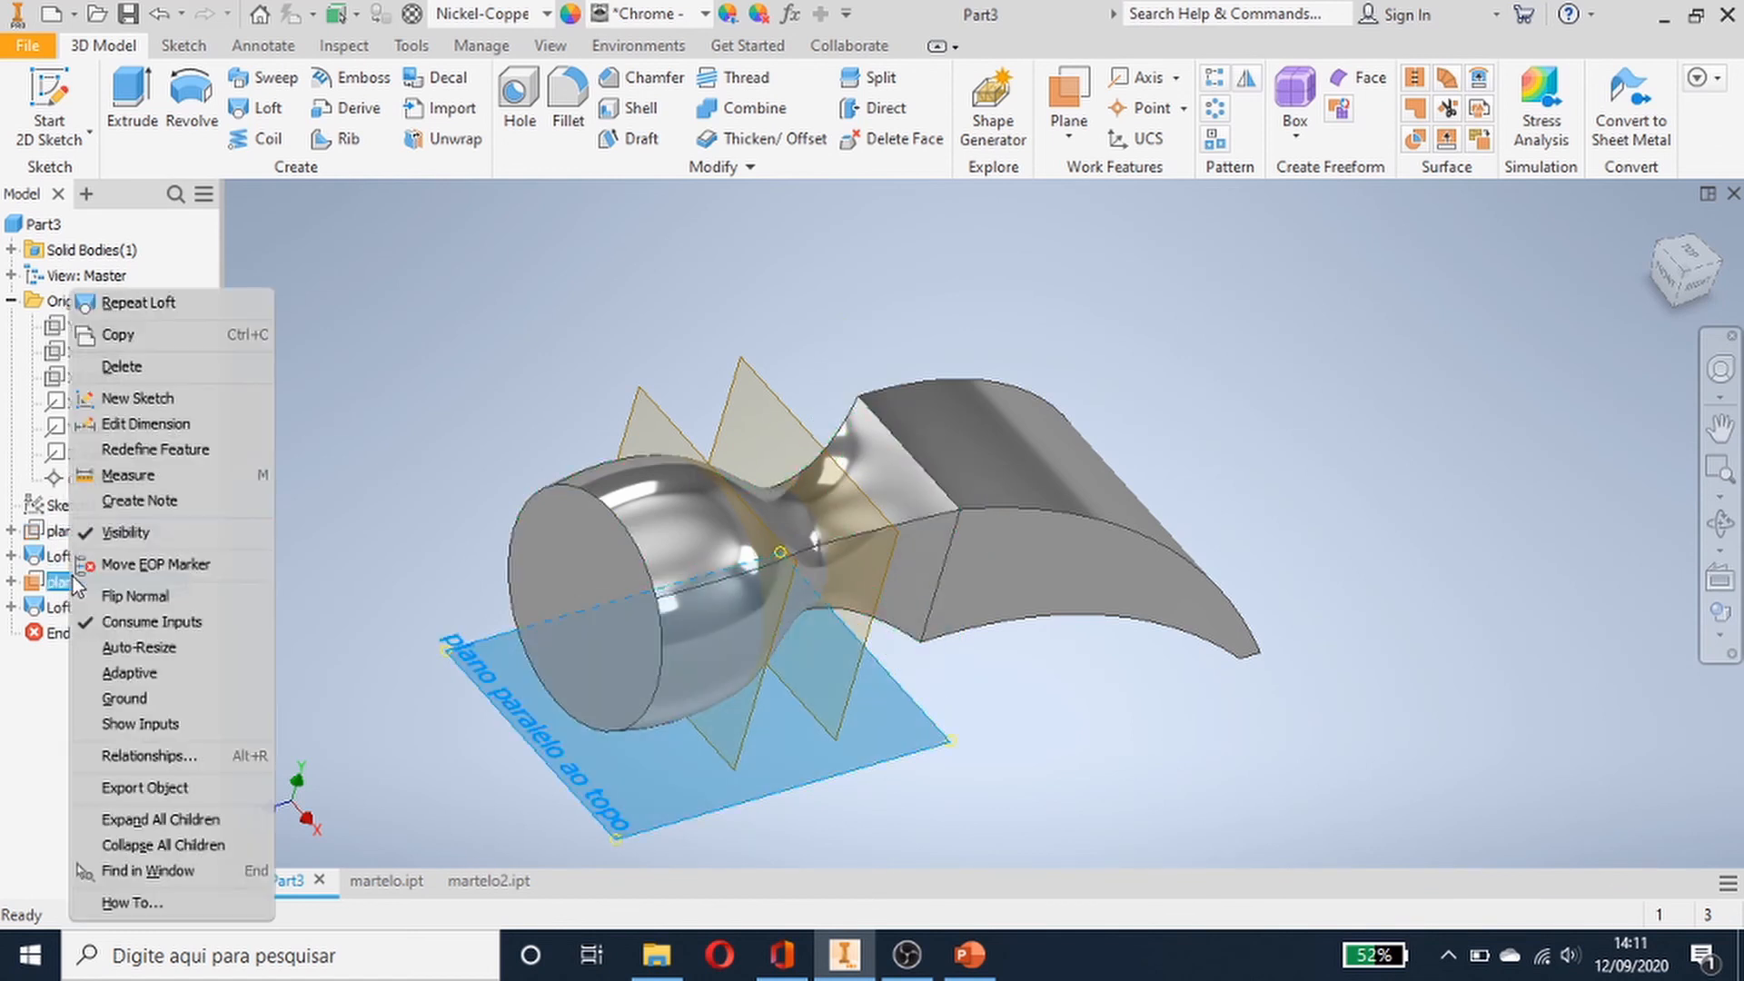
left_click(101, 534)
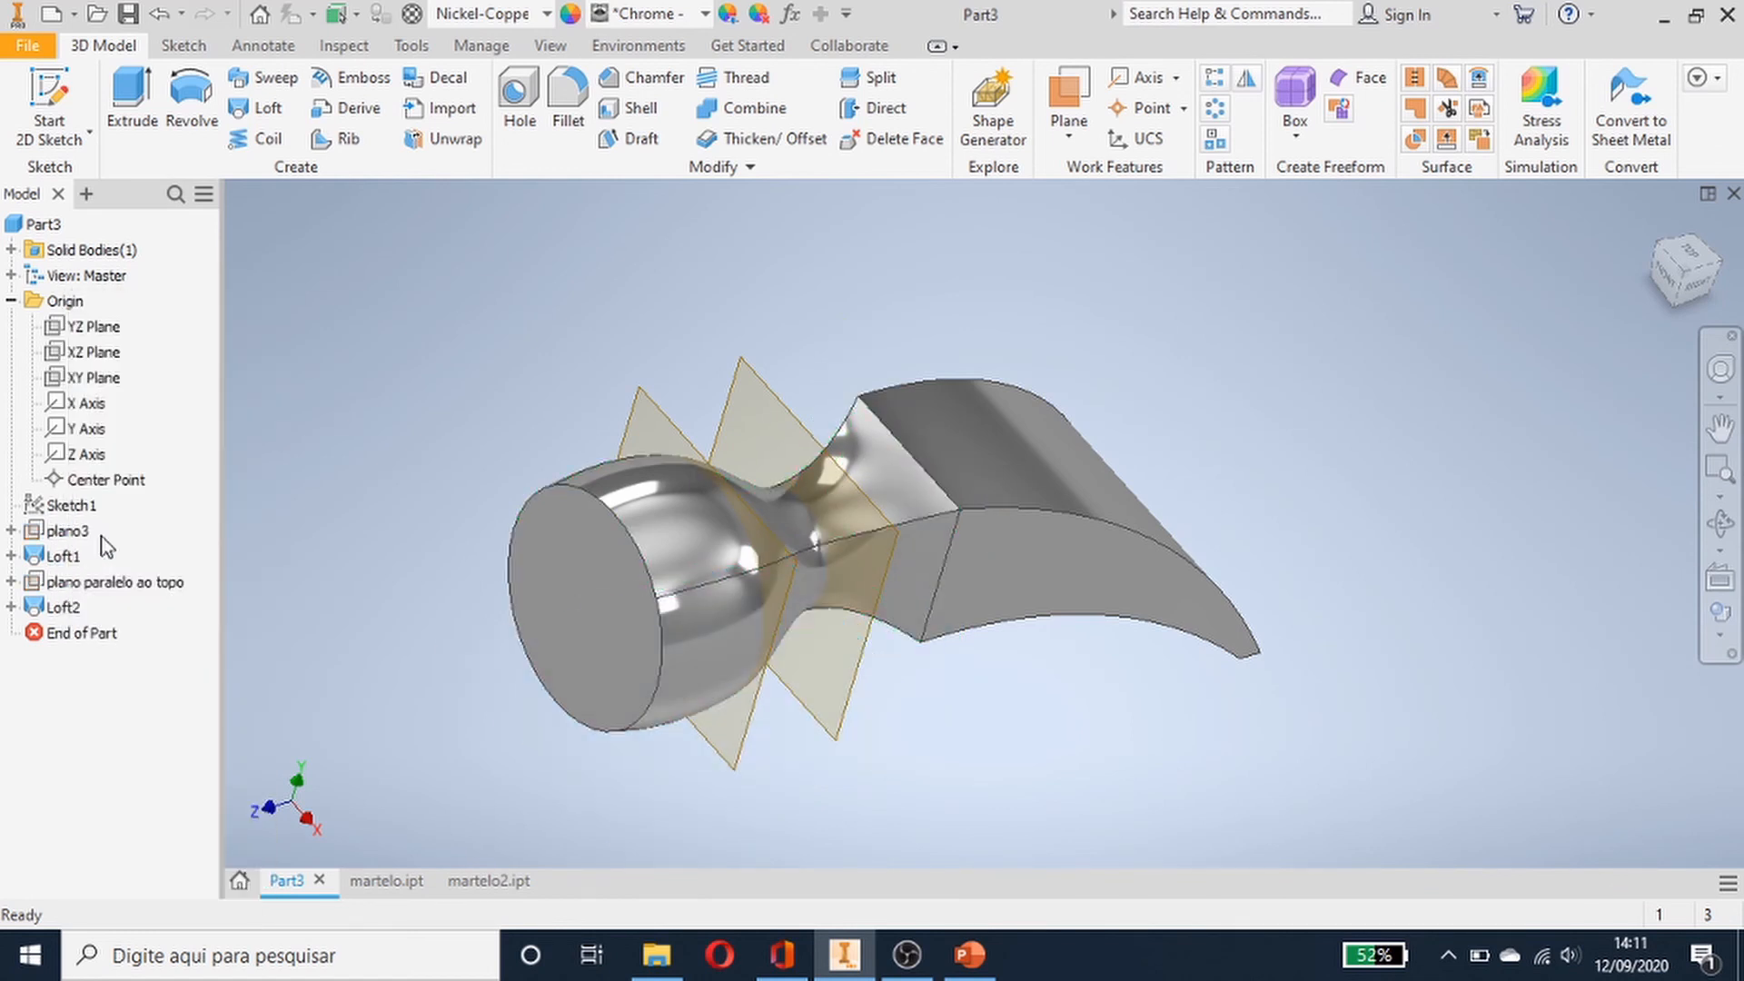
- Expand the nested work plane nodes and hide plano1 and plano2
left_click(11, 582)
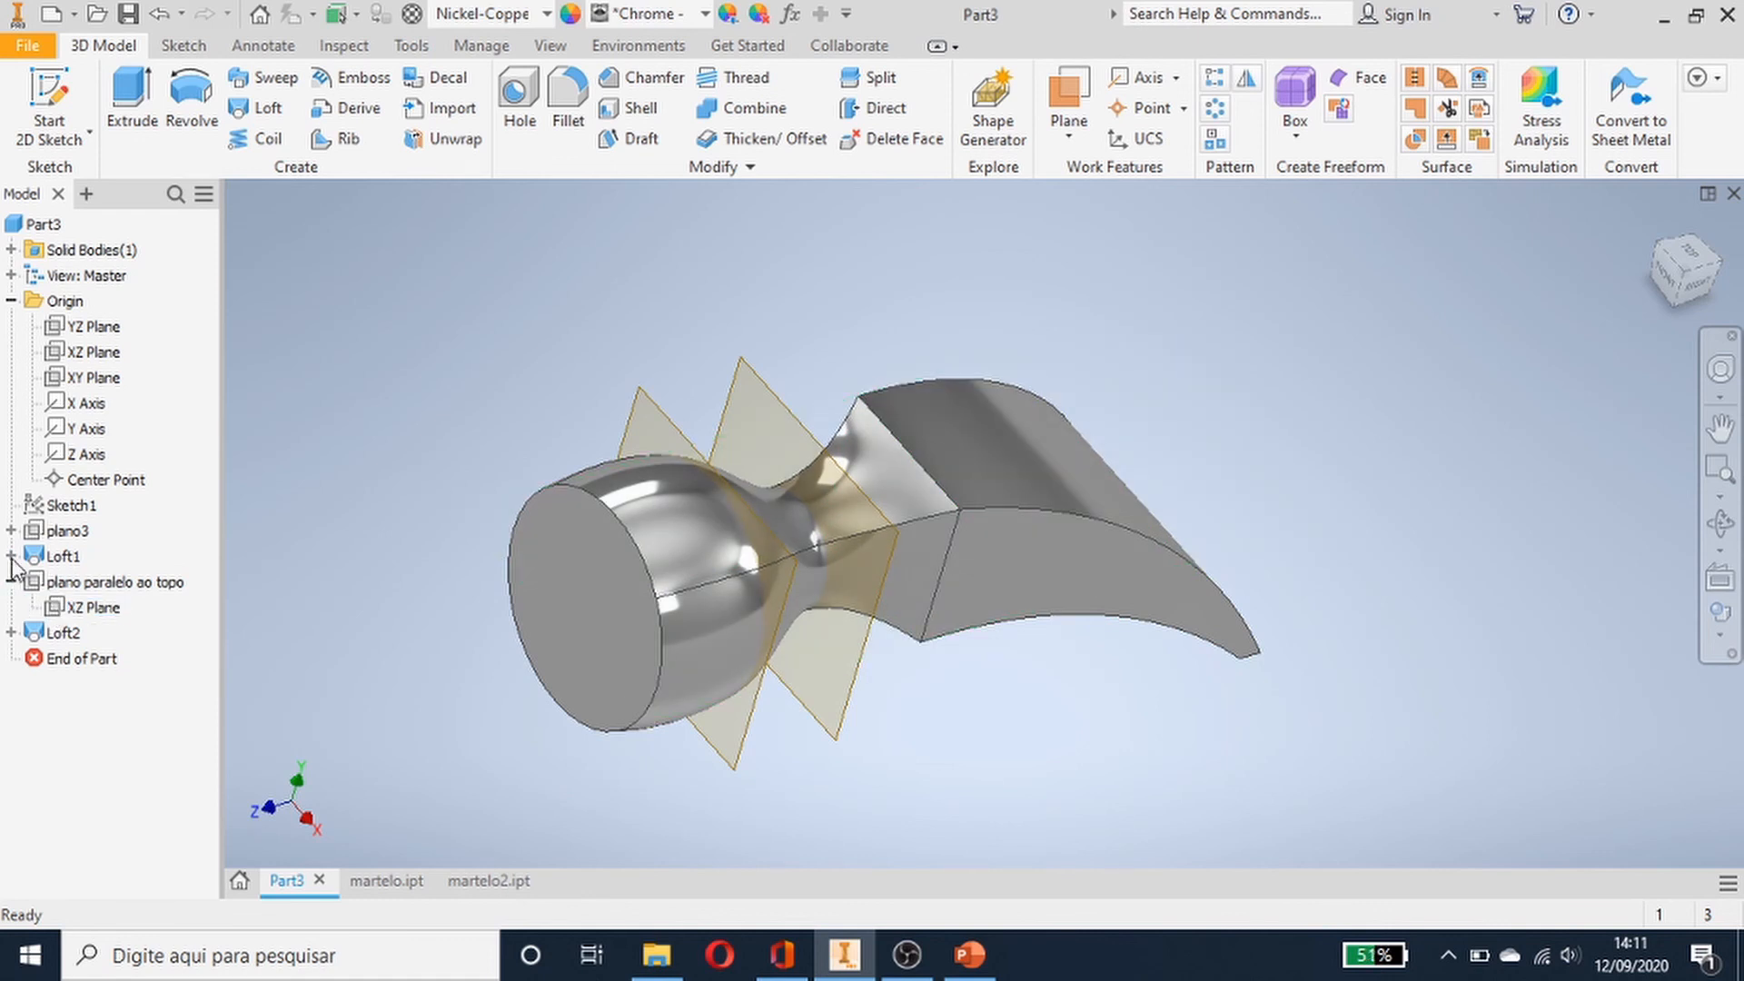
left_click(11, 531)
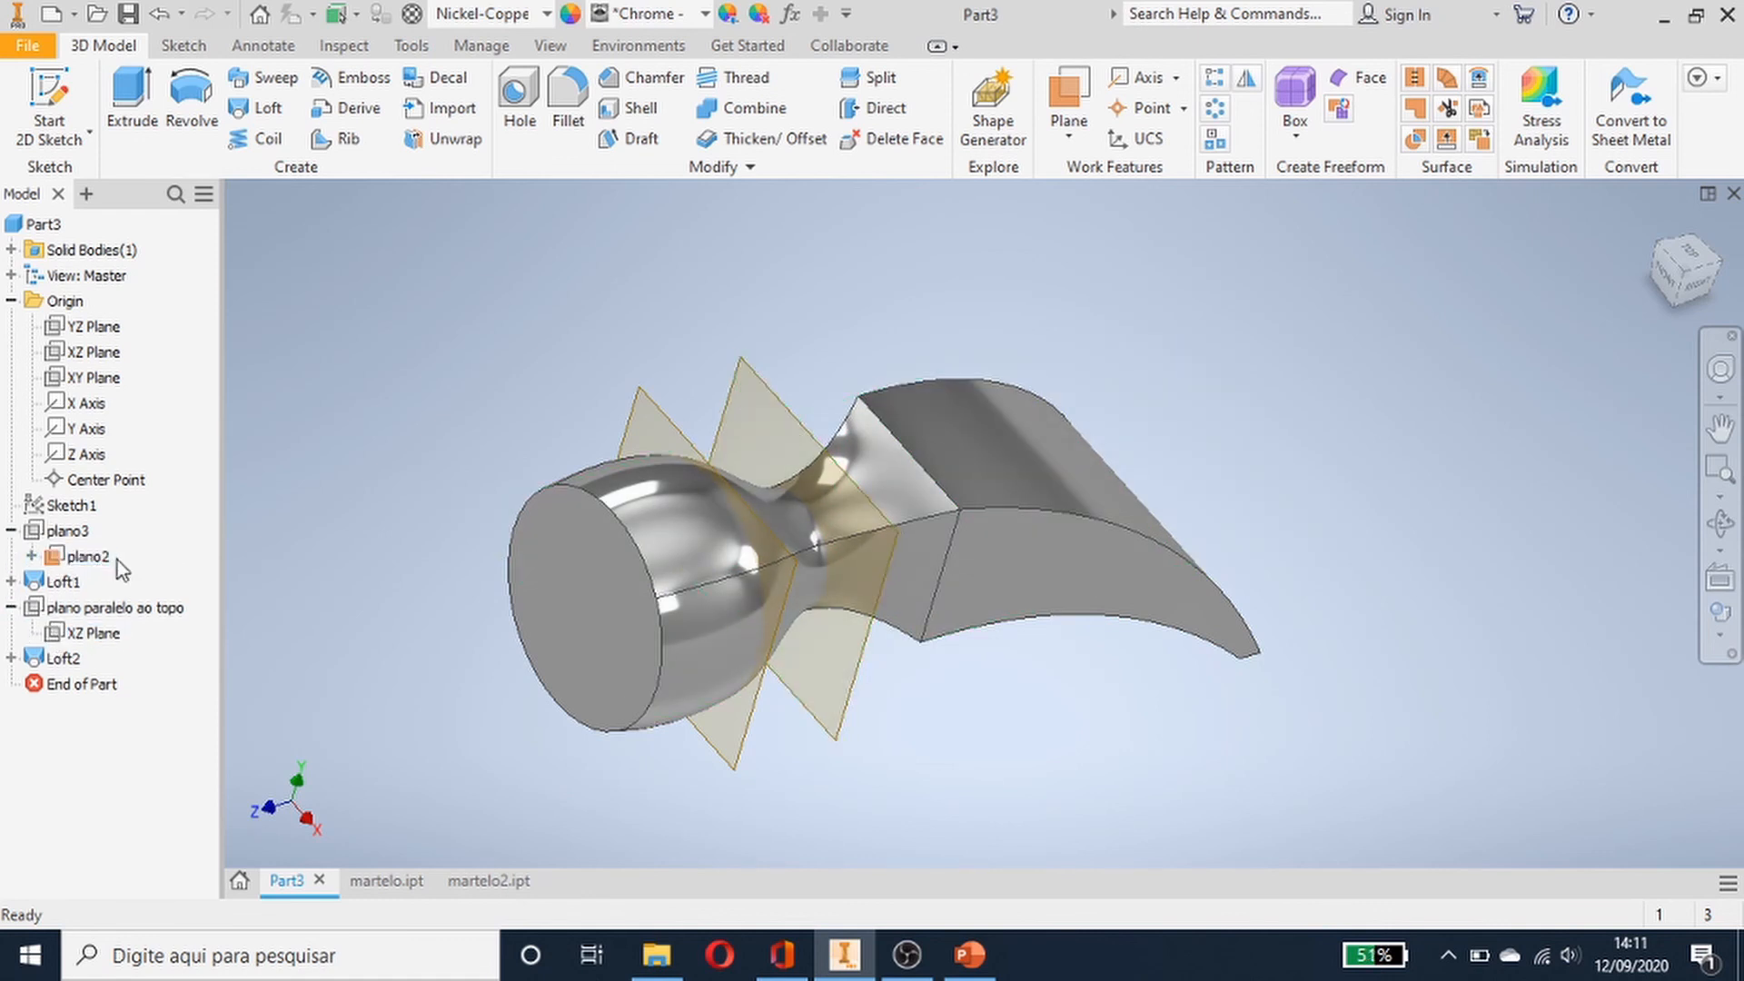
left_click(31, 556)
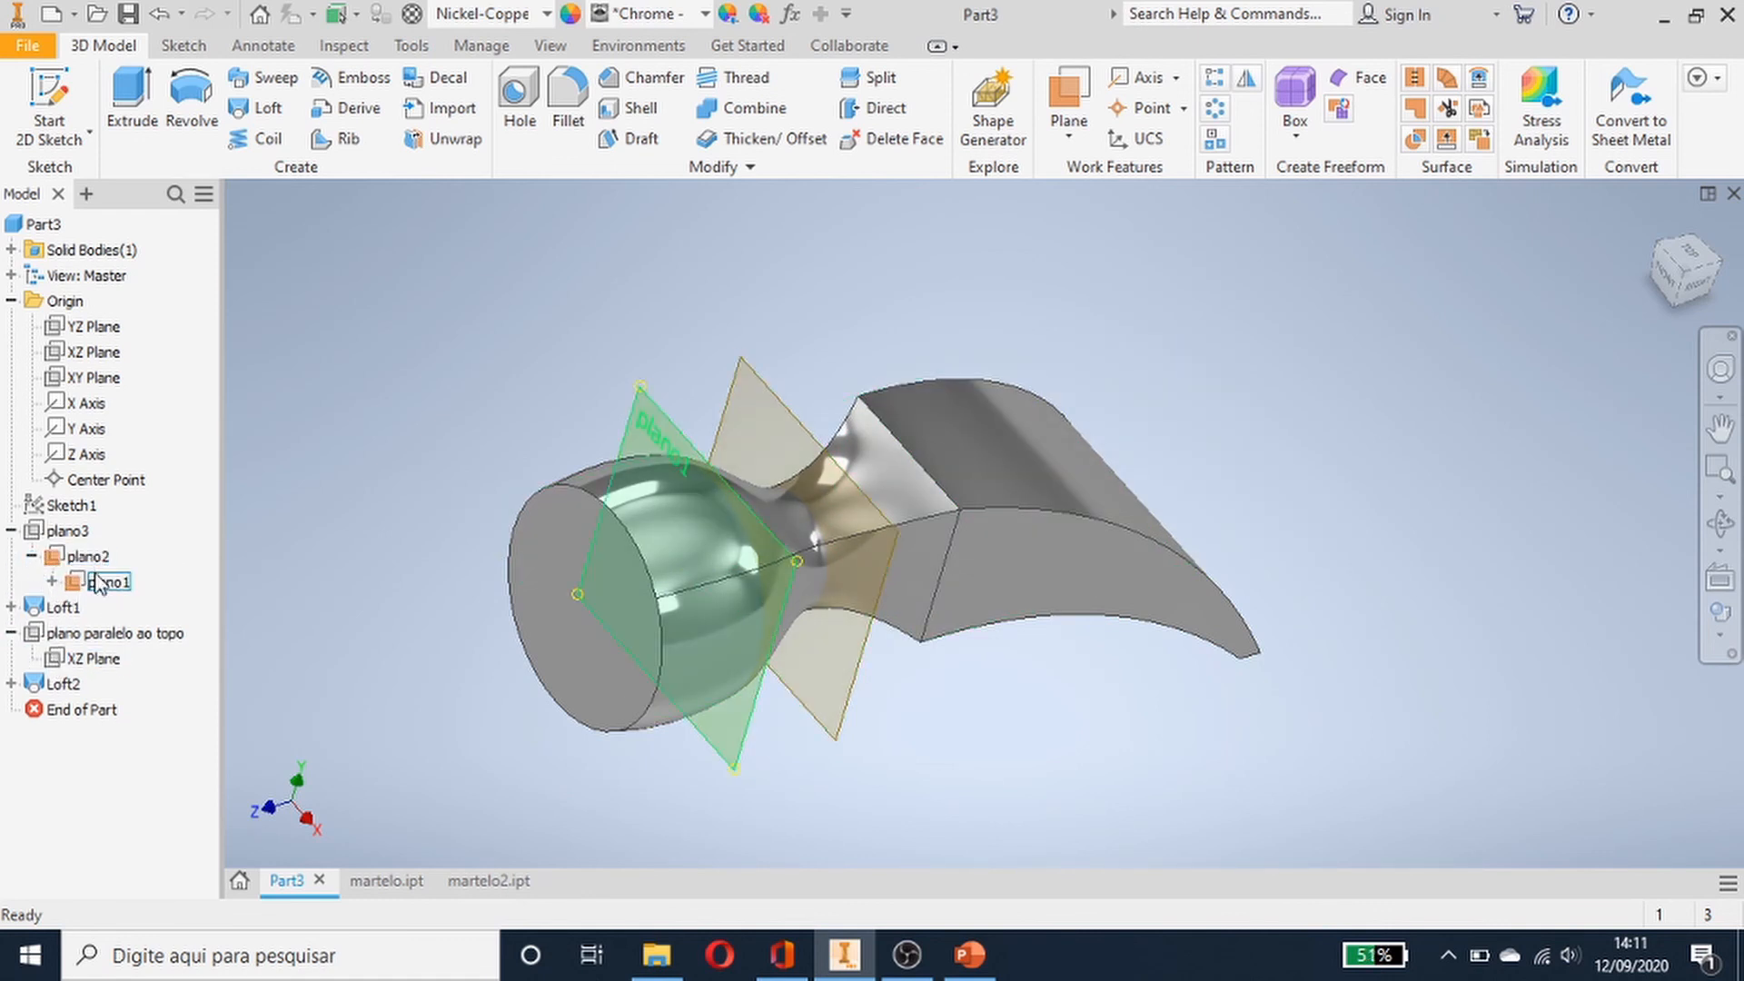
right_click(102, 582)
left_click(128, 576)
right_click(100, 561)
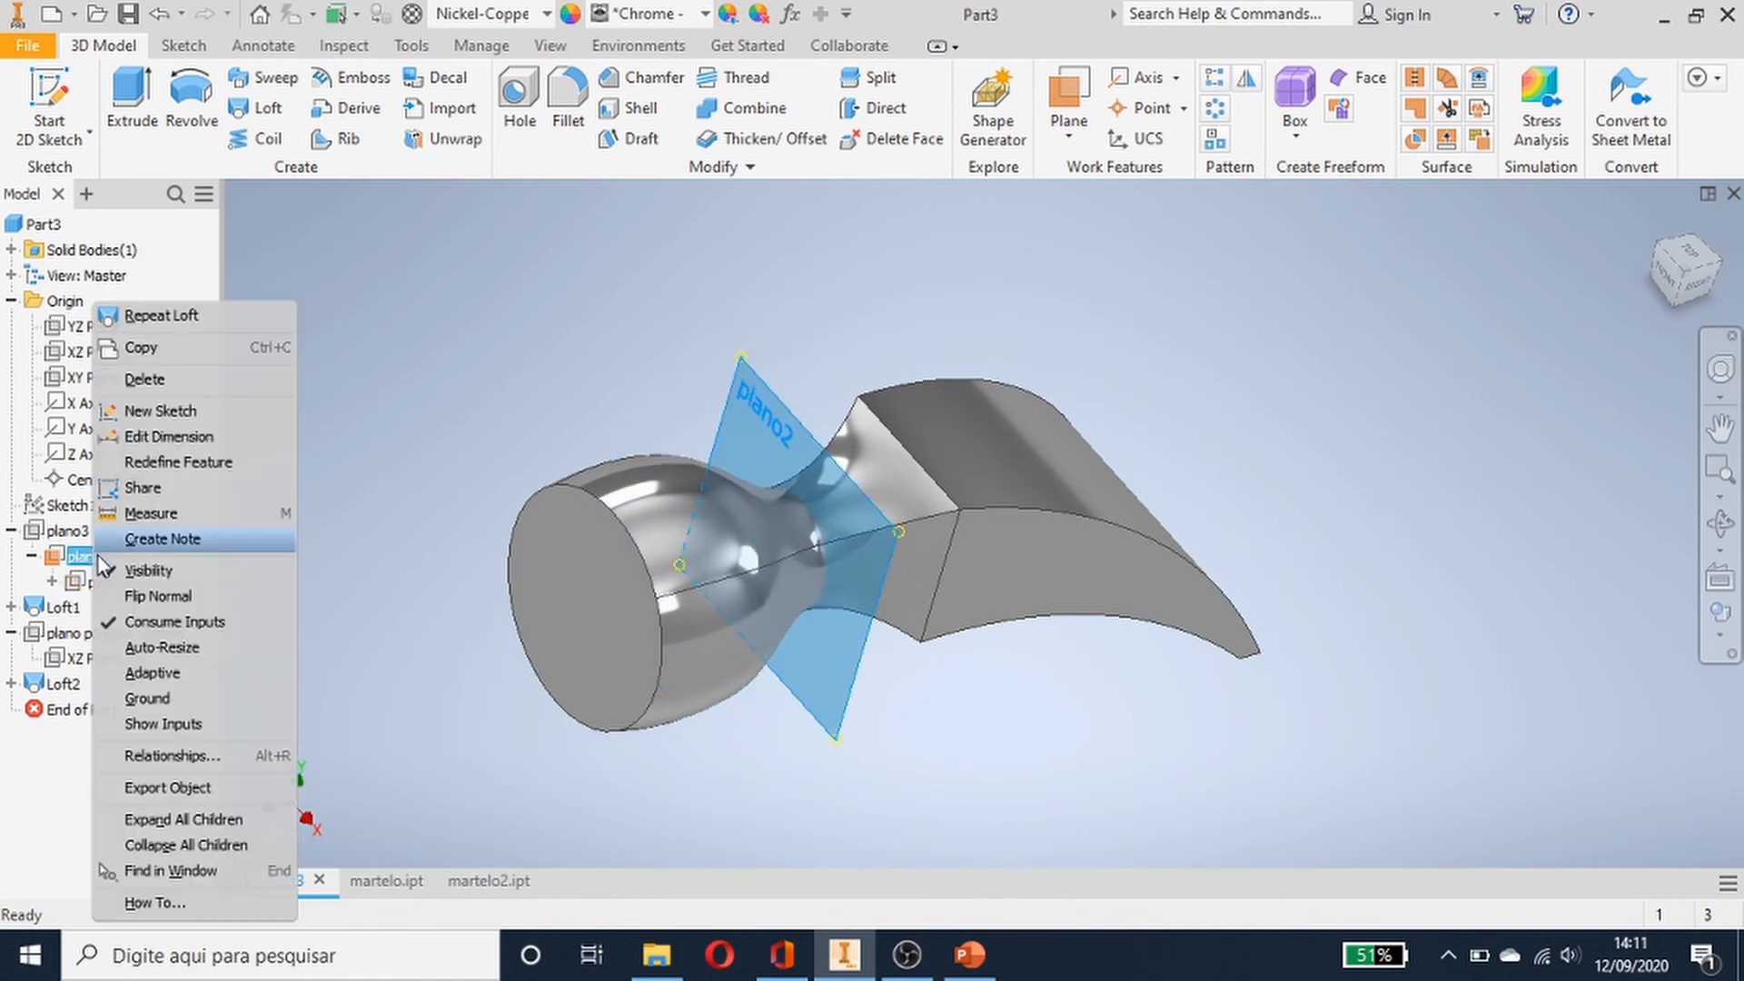
left_click(145, 570)
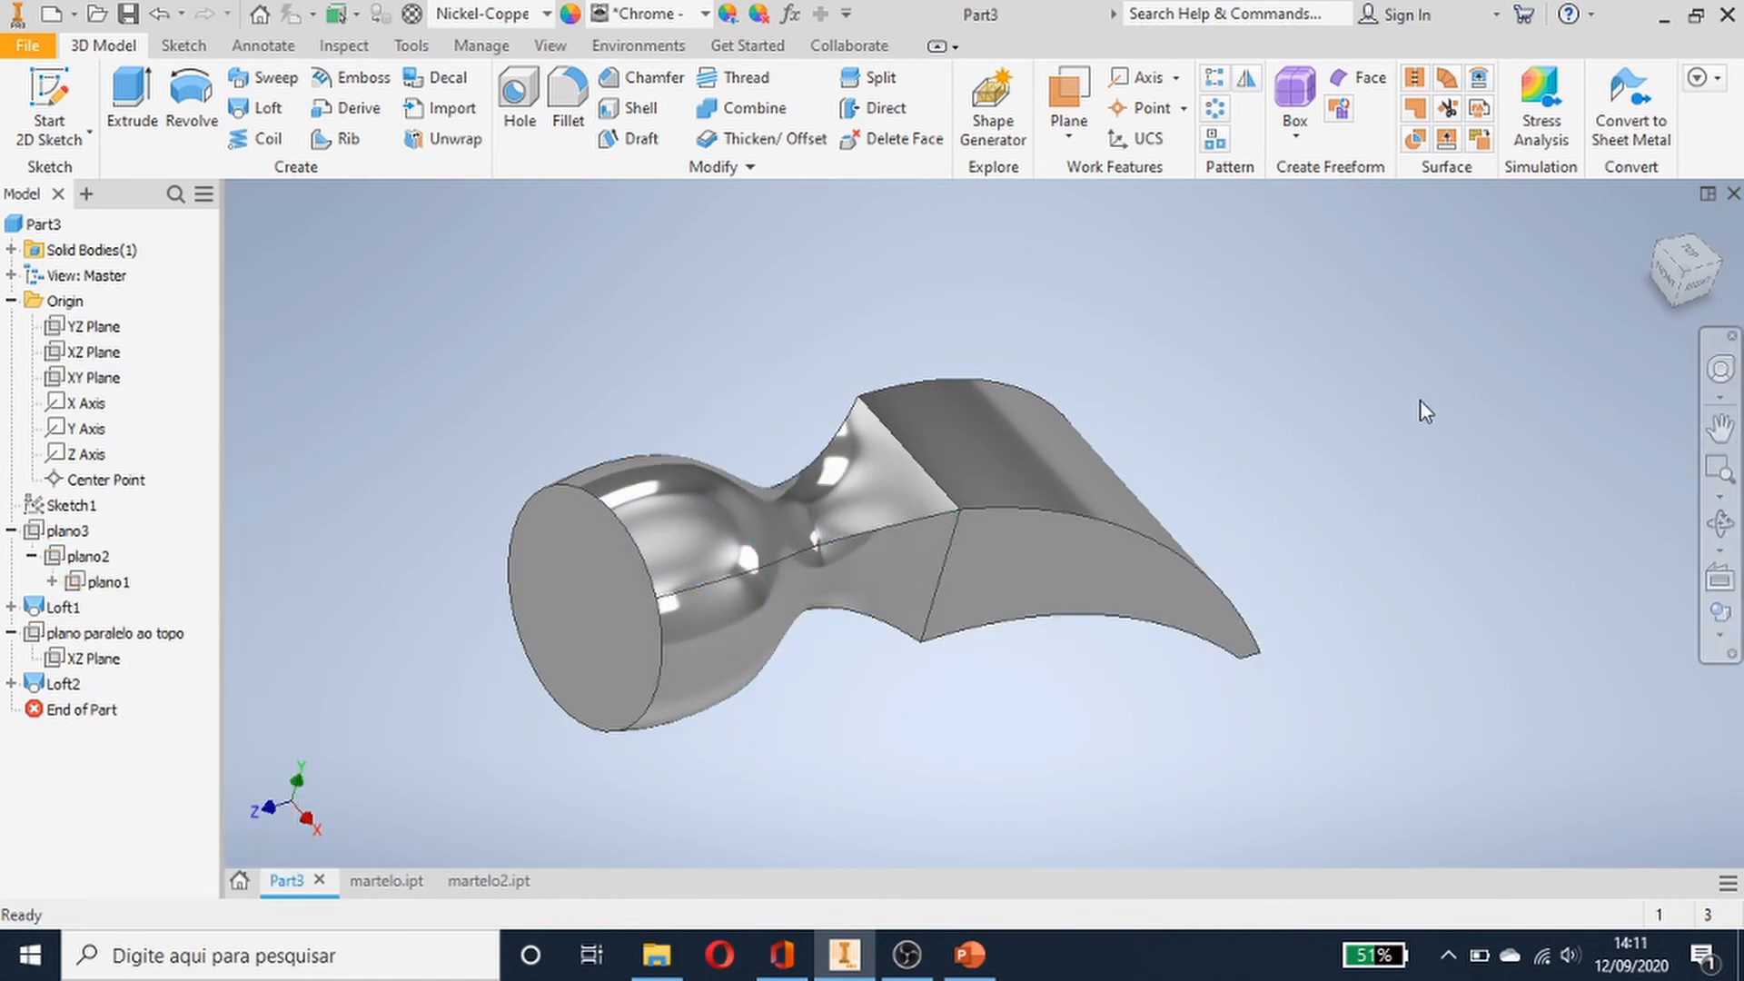
- Orbit, pan and zoom around the finished hammer head to inspect its shape
middle_click_drag(1388, 456, 1165, 324, "shift")
left_click_drag(1165, 324, 1373, 459)
key("Escape")
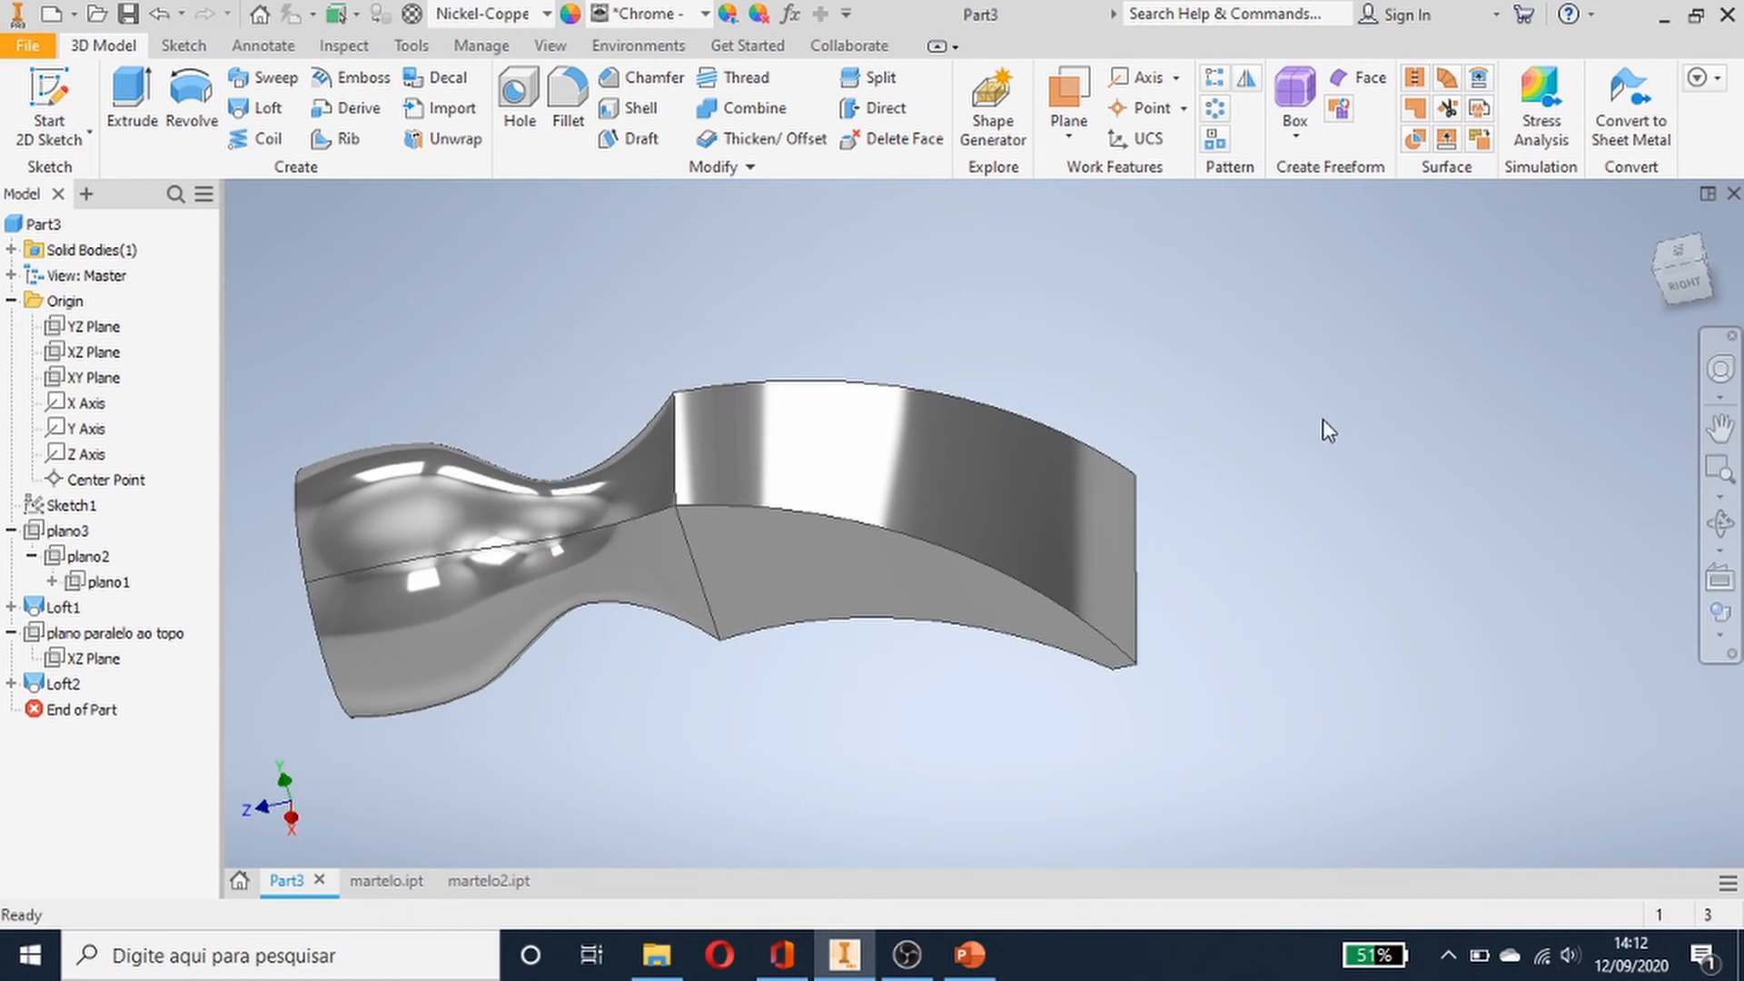
middle_click_drag(1327, 471, 1417, 488)
scroll(1417, 487, "up", 3)
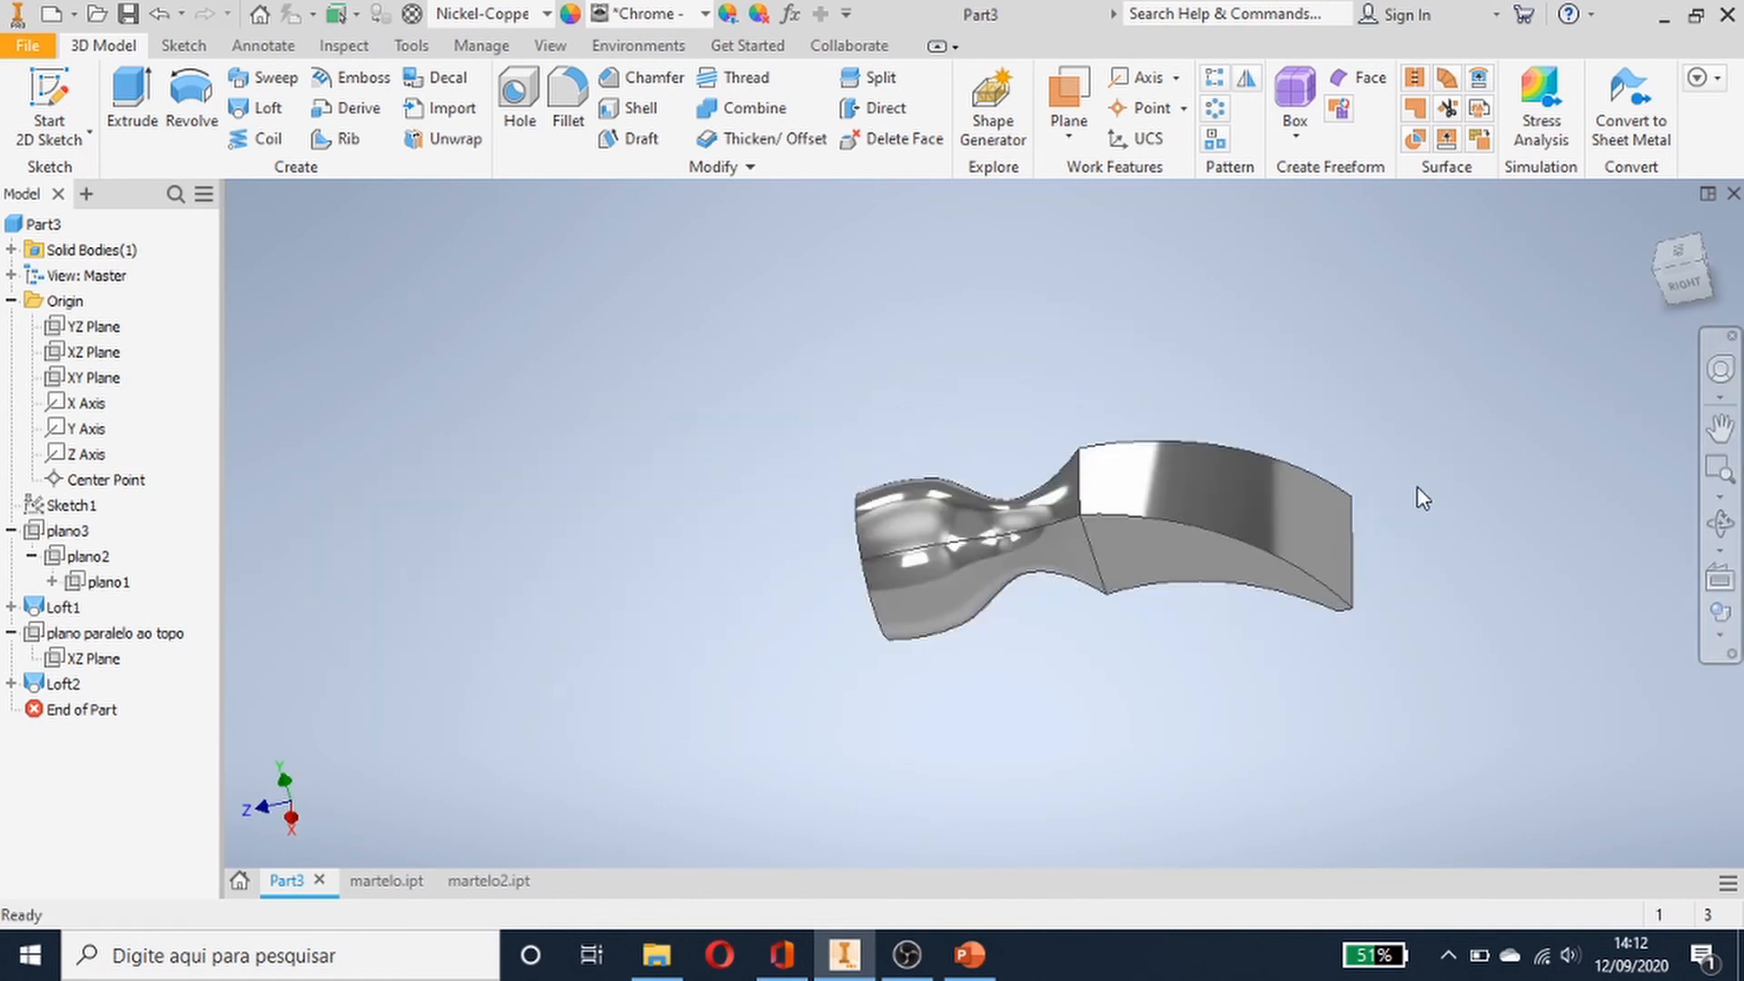
scroll(1417, 487, "down", 3)
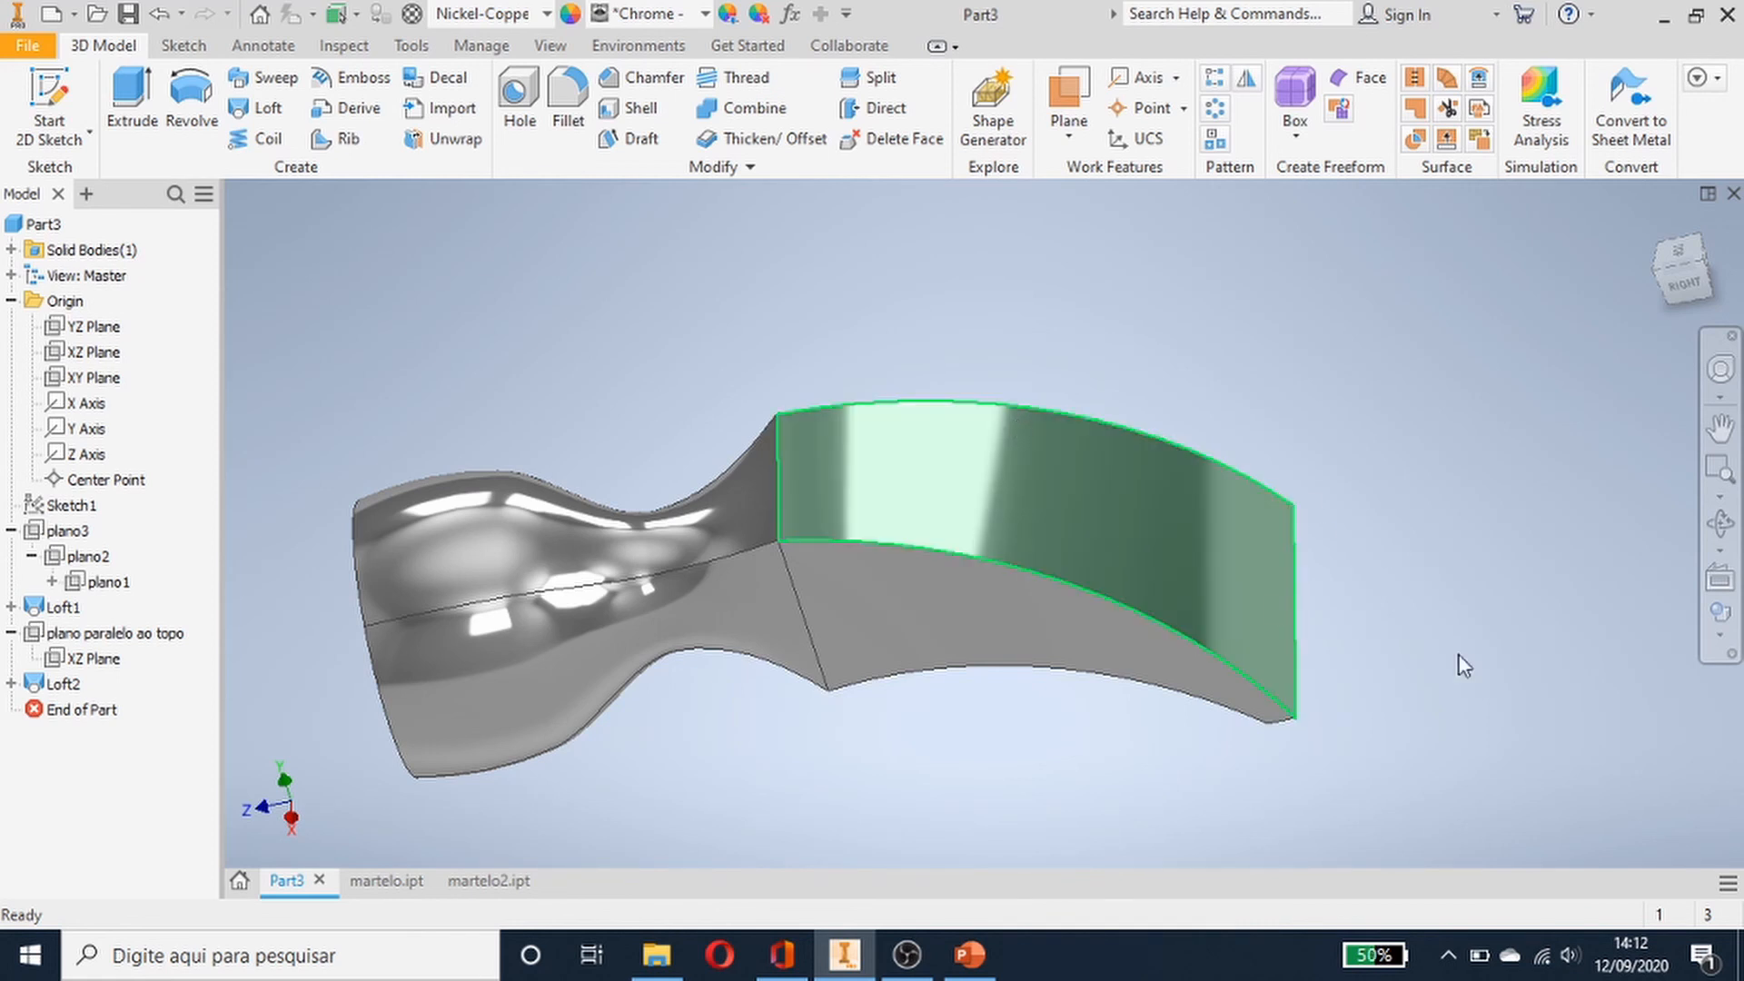
middle_click_drag(1542, 681, 1606, 576)
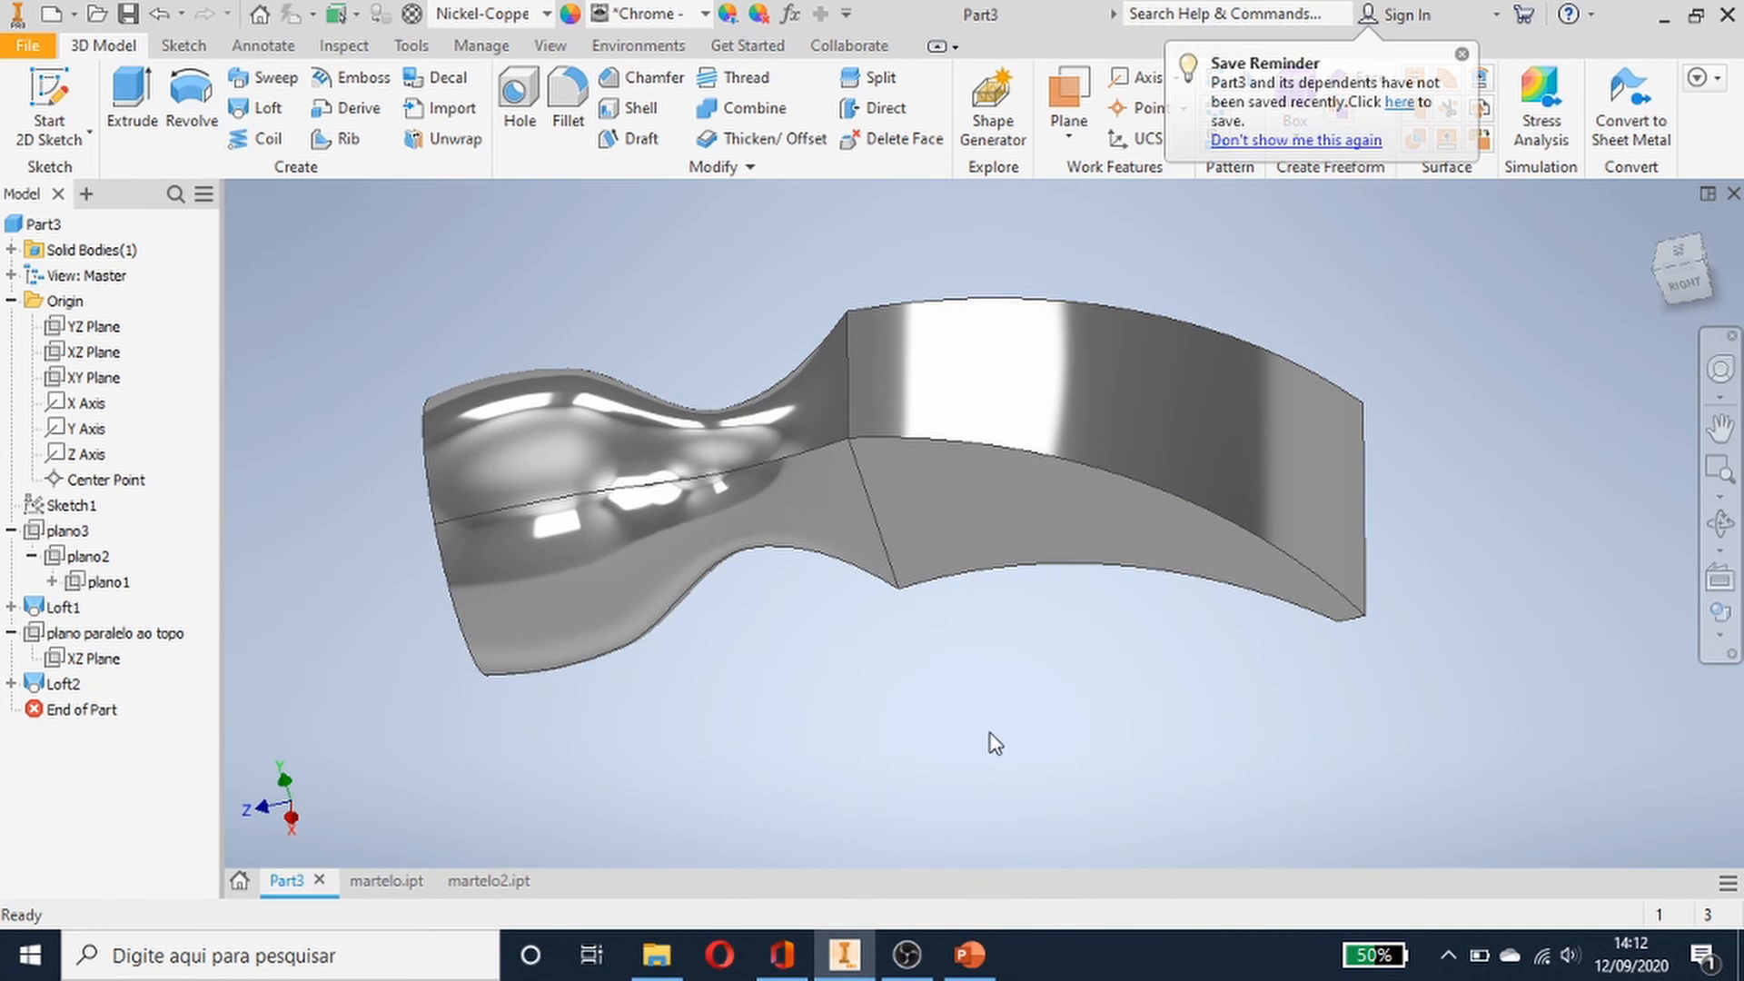
scroll(995, 728, "down", 2)
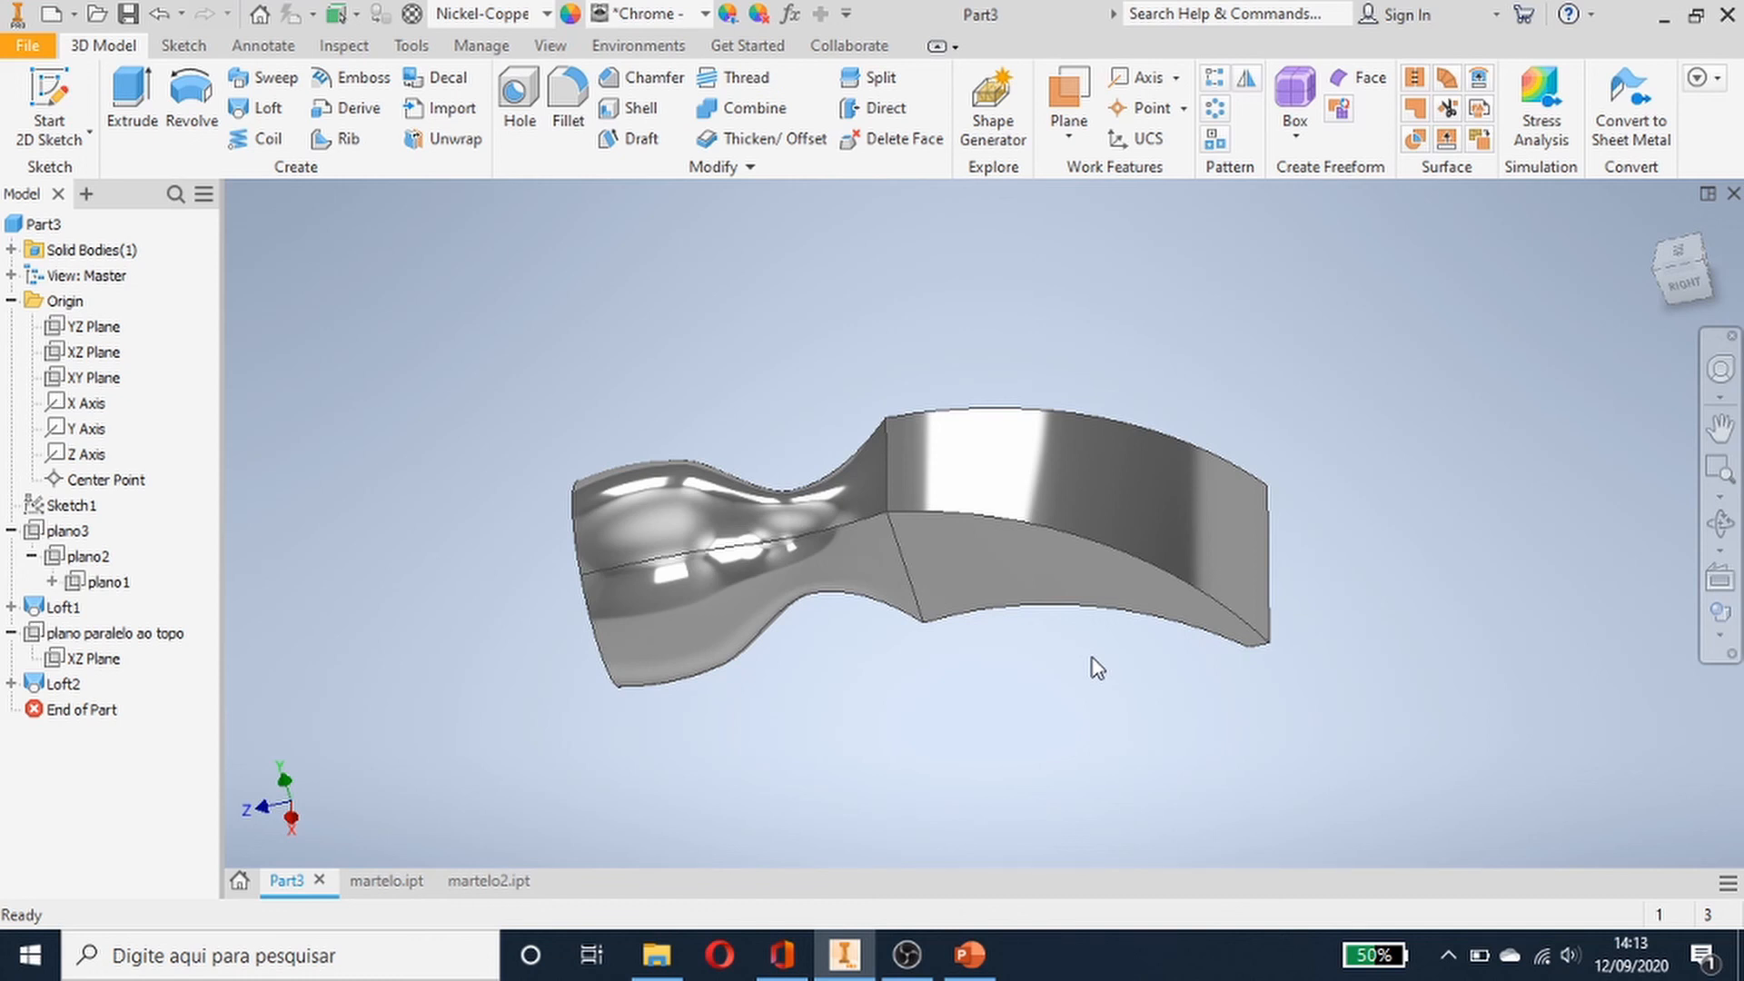
scroll(1298, 614, "up", 1)
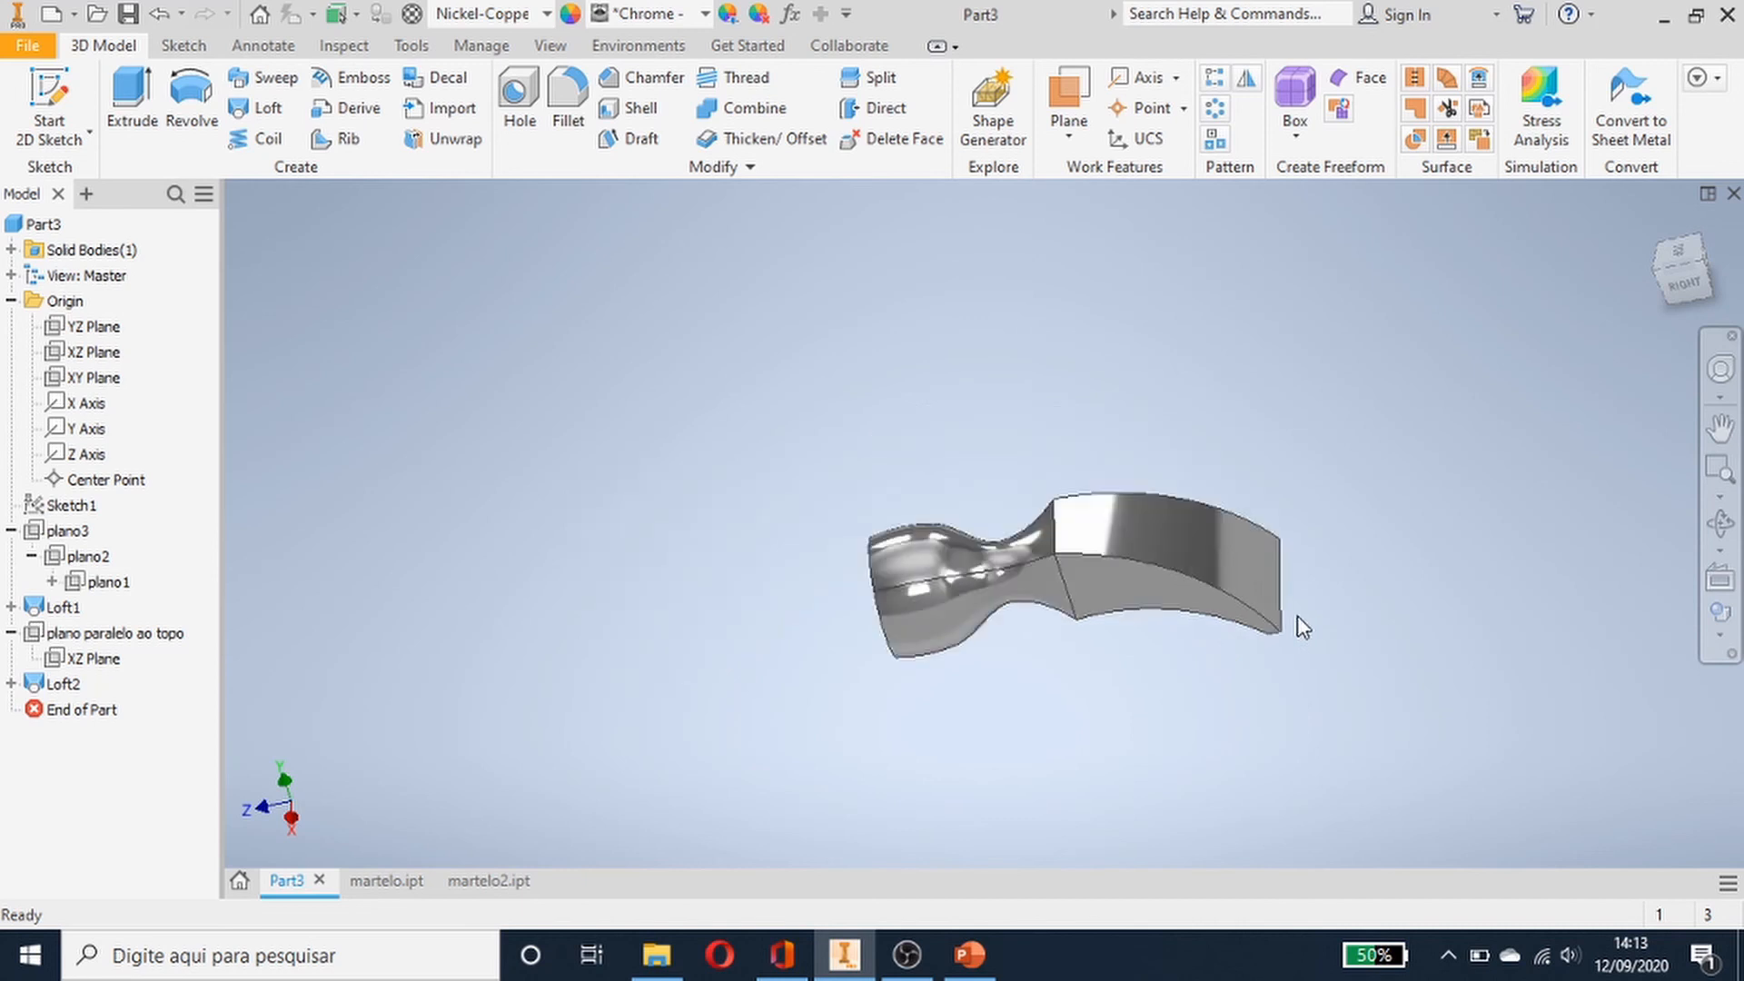
scroll(1297, 615, "down", 3)
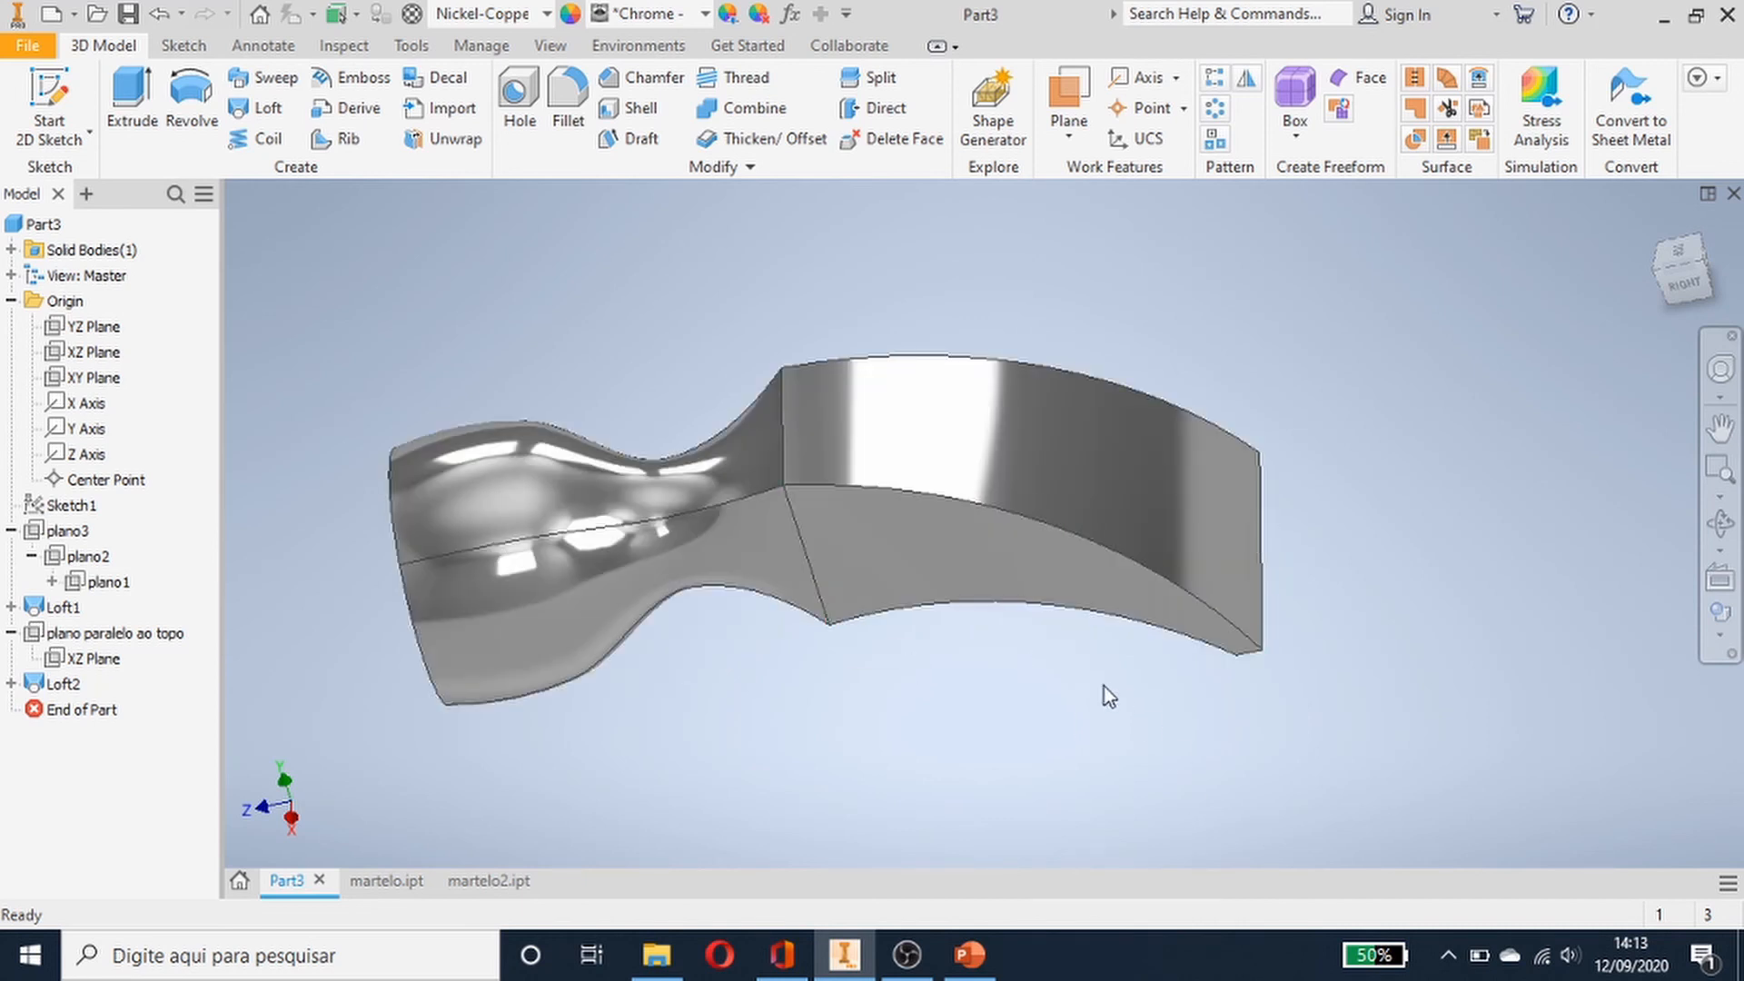